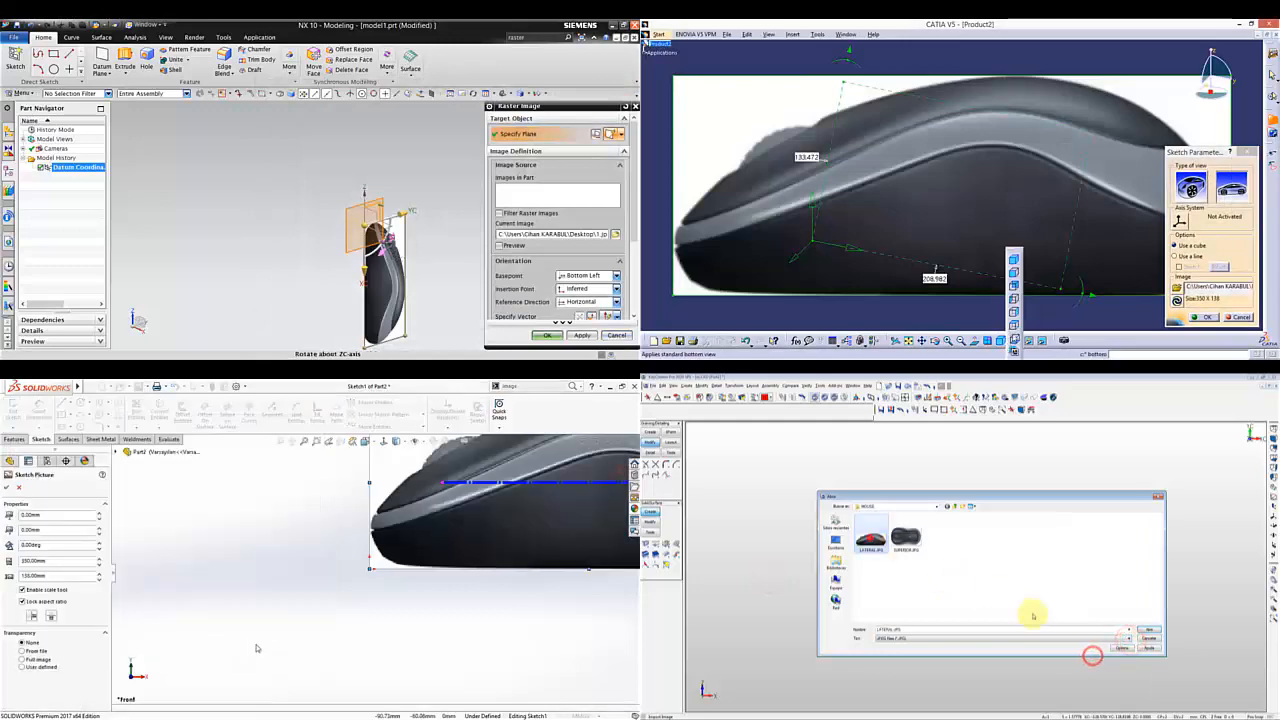
- Insert the LATERAL.JPG side image in KeyCreator and orient CATIA's view to face its side-image painting
scroll(371, 569, "up", 3)
left_click(1149, 629)
left_click_drag(492, 546, 504, 569)
left_click(1014, 278)
left_click_drag(631, 243, 631, 314)
key("Return")
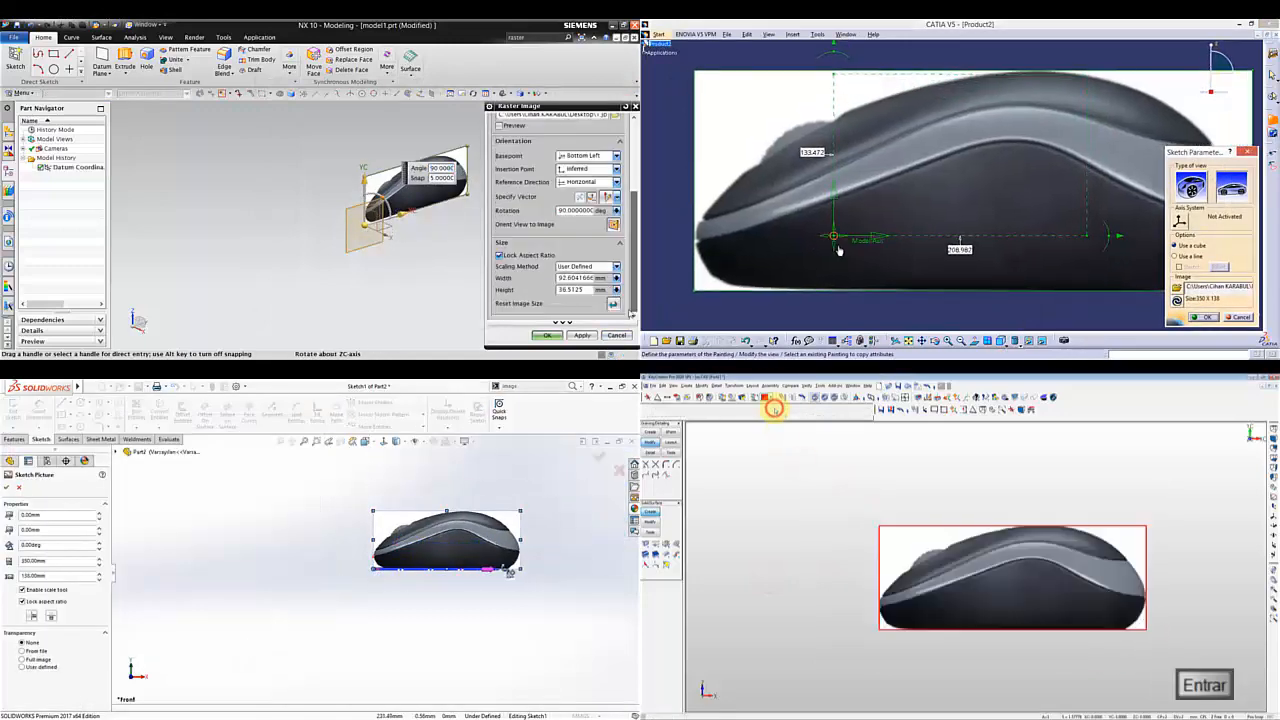
- Set the NX side raster image's width to 20 mm and extend the SolidWorks picture's scale line to its lower-right corner
left_click_drag(504, 569, 520, 570)
key("alt+1")
type("20")
key("Return")
key("Tab")
- Choose SUPERIOR.JPG for insertion in KeyCreator and move the CATIA painting's origin to the side image's lower-left corner
left_click(1021, 410)
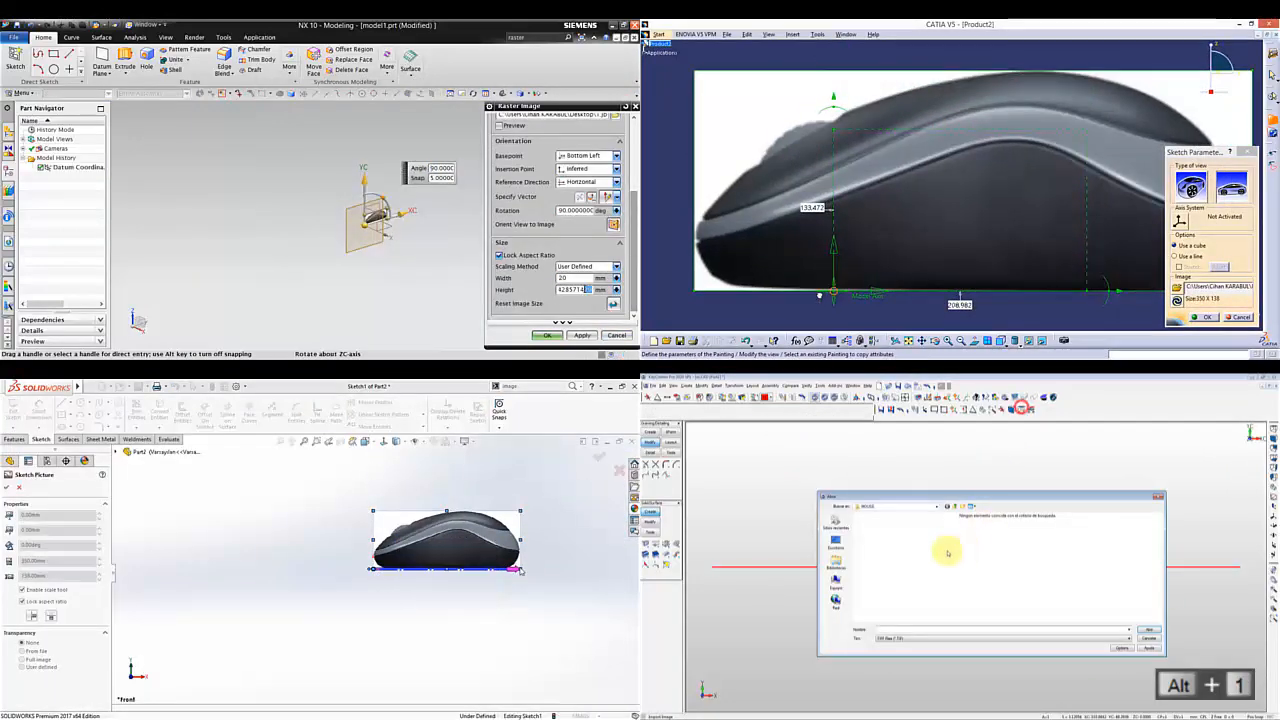
left_click_drag(834, 298, 685, 293)
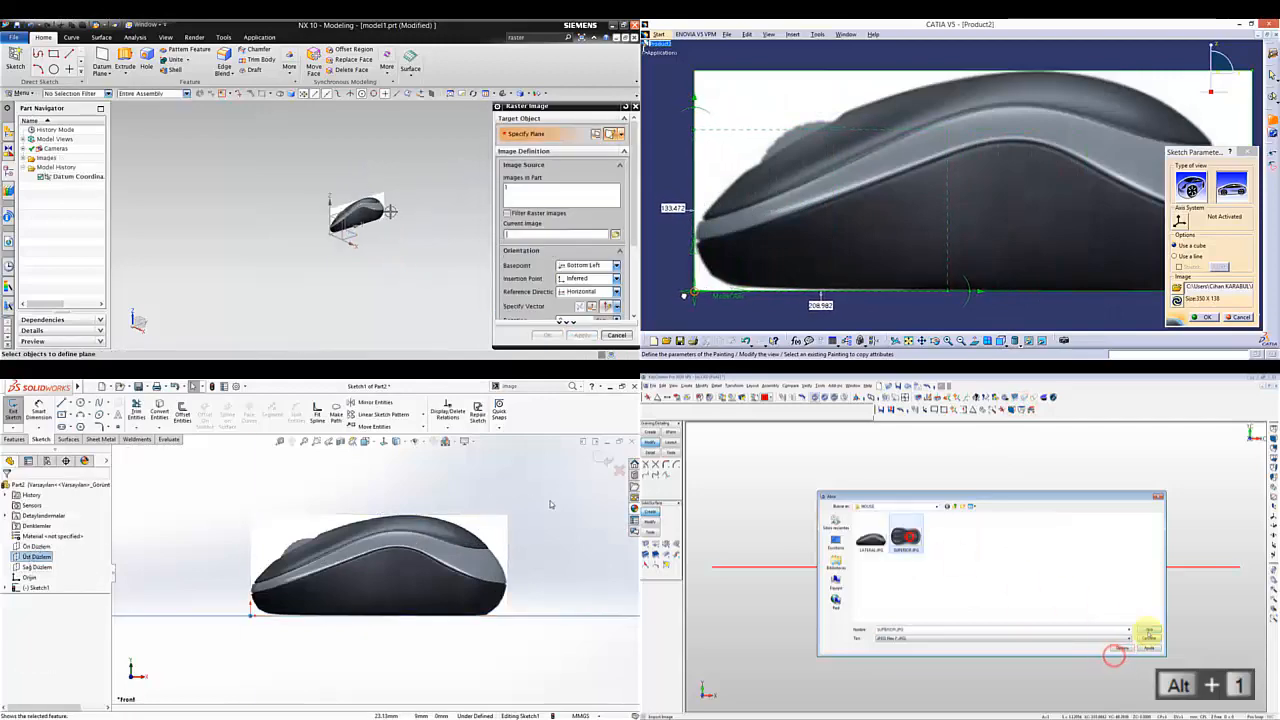
left_click(1148, 631)
- Start a new SolidWorks sketch on the Üst Düzlem plane and pick the horizontal plane for NX's second raster image
left_click(598, 458)
left_click(300, 246)
left_click(36, 556)
key("Return")
left_click(13, 412)
left_click(615, 234)
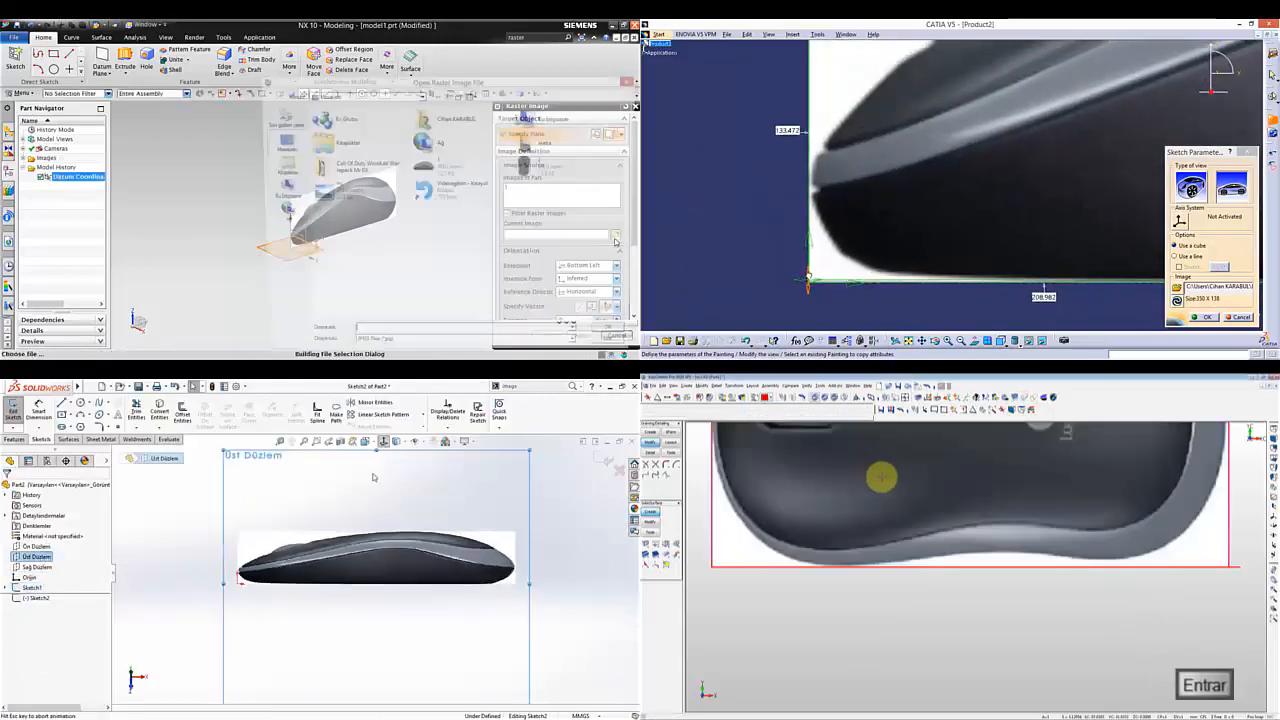
- Load image 2 as the top-view raster image in NX and show both KeyCreator images in an isometric view
key("alt+a")
key("alt+7")
double_click(540, 166)
key("Escape")
left_click(534, 416)
- Insert the mouse's top-view sketch picture in SolidWorks and rotate the NX top image to 180 degrees
middle_click_drag(1109, 481, 1265, 542)
left_click(101, 540)
left_click_drag(343, 272, 251, 274)
left_click(243, 643)
left_click(1265, 543)
left_click(1075, 497)
middle_click_drag(826, 289, 845, 263)
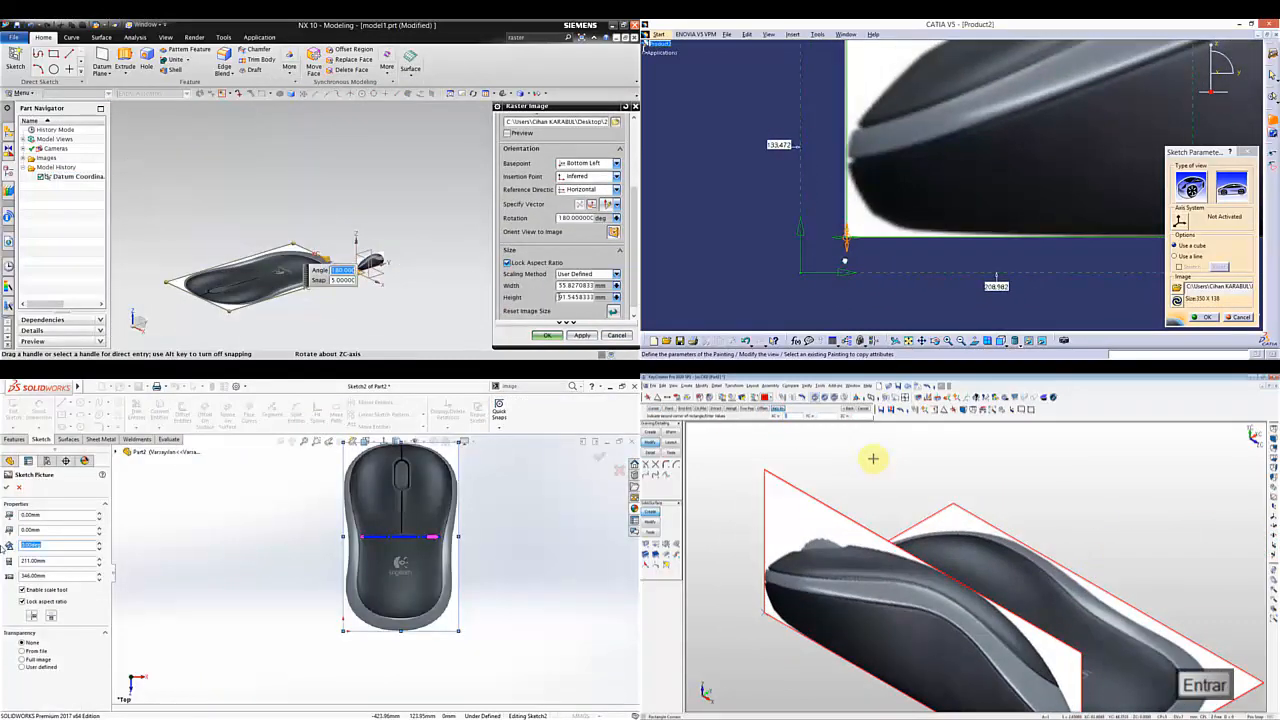
- Set the NX top image's height to 20 mm, and rotate the SolidWorks top picture 90 degrees with its scale line starting at the lower-left corner
type("2090")
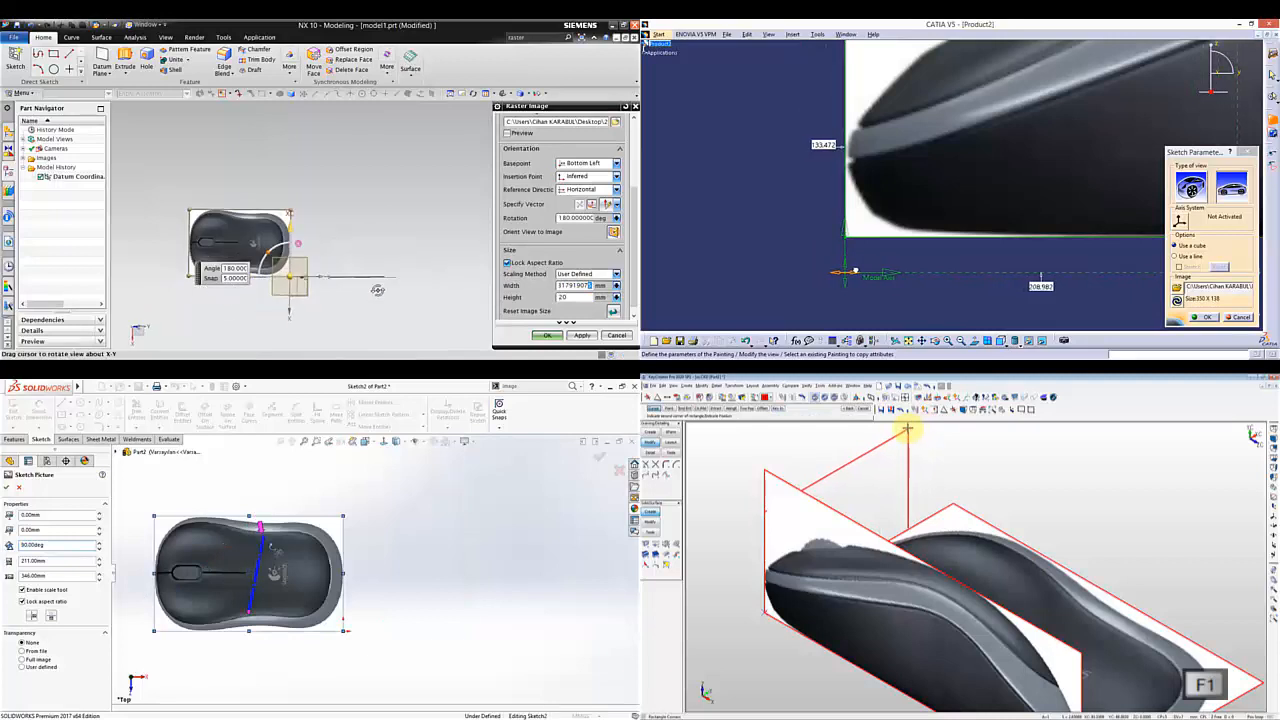
scroll(311, 282, "up", 2)
scroll(1054, 493, "down", 2)
left_click_drag(249, 612, 155, 632)
key("Escape")
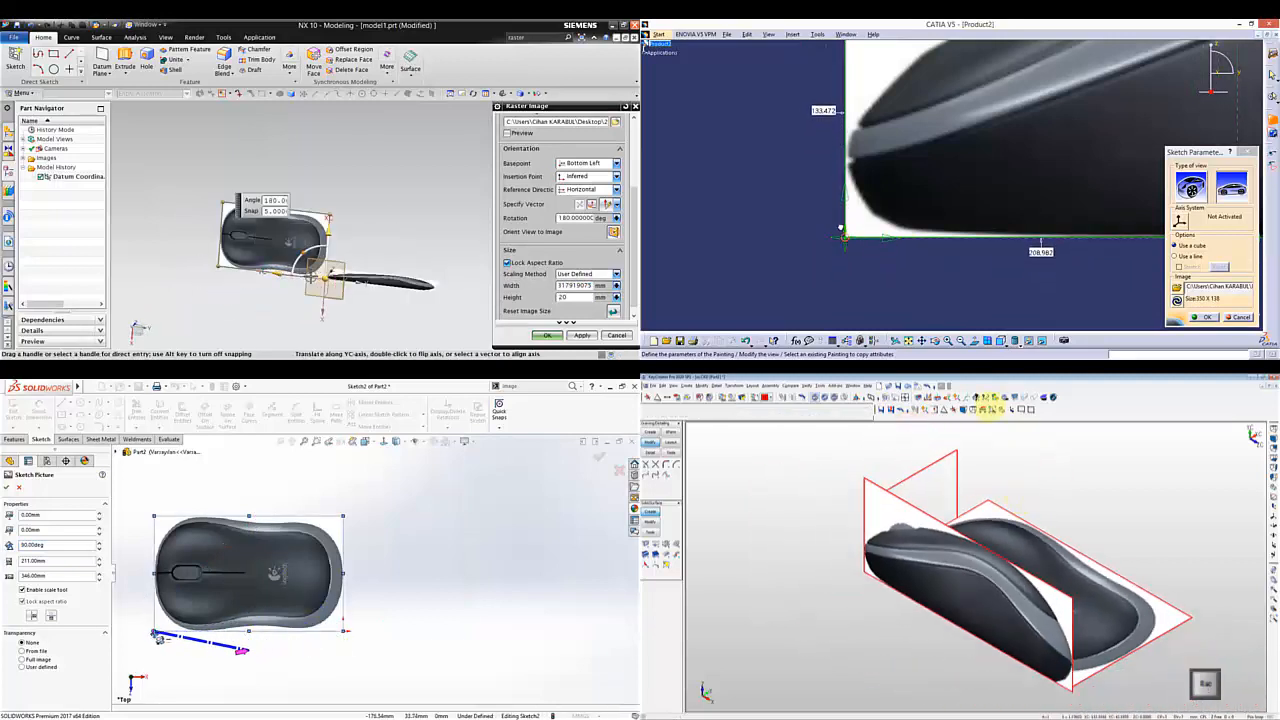
- Scale the SolidWorks top picture to a 20 mm length and place a copy of KeyCreator's upright rectangle along the side image
type("2")
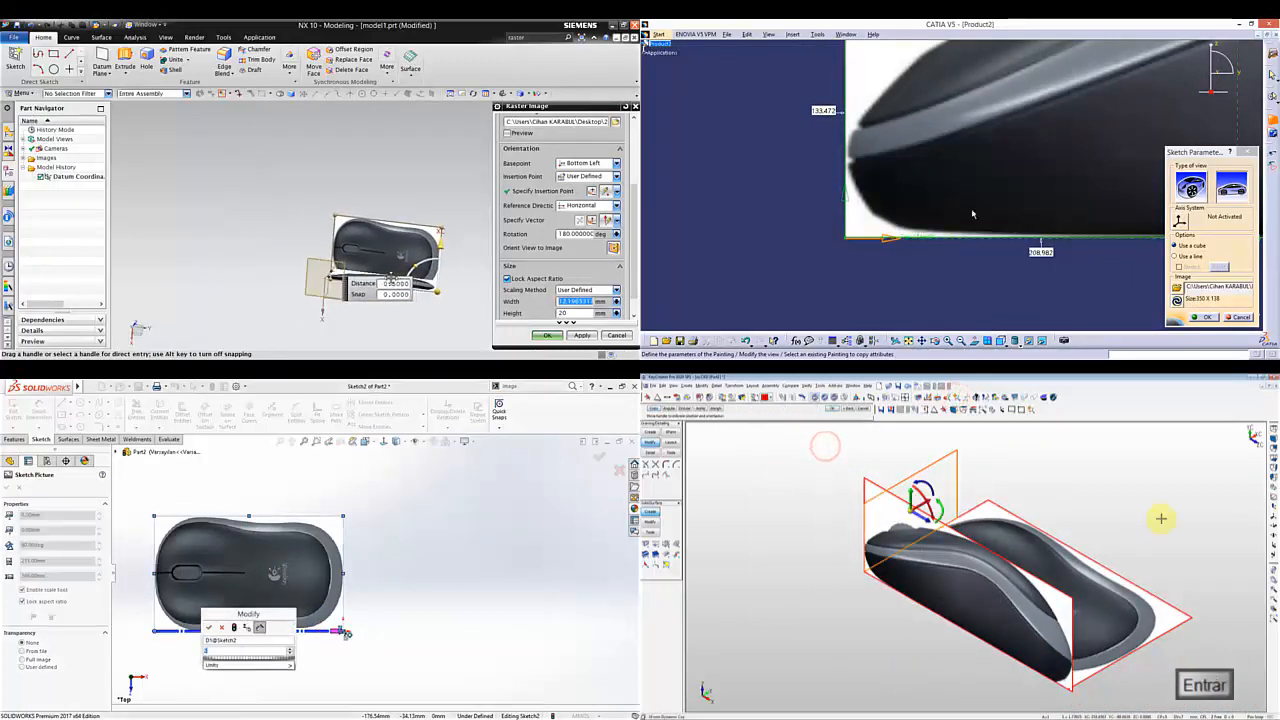
type("0")
key("Return")
middle_click_drag(972, 213, 928, 166)
left_click_drag(440, 245, 436, 269)
left_click(920, 519)
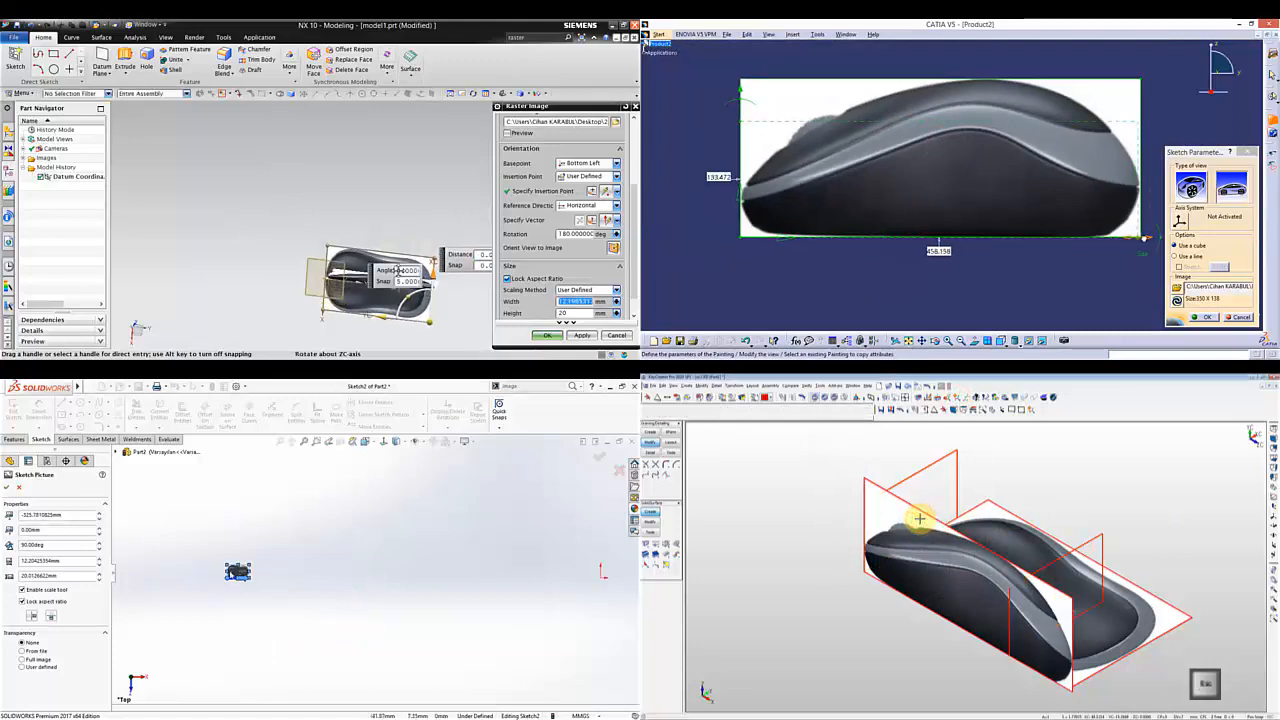
- Move the SolidWorks top picture to the sketch origin and show KeyCreator's side image from the front
key("alt+2")
left_click_drag(238, 571, 606, 571)
middle_click_drag(1003, 163, 999, 195)
scroll(934, 506, "down", 2)
scroll(606, 571, "down", 8)
left_click(591, 248)
- Dimension the distance from the side image's left edge to the vertical line in KeyCreator, and accept CATIA's side painting at width 20
key("ctrl+q")
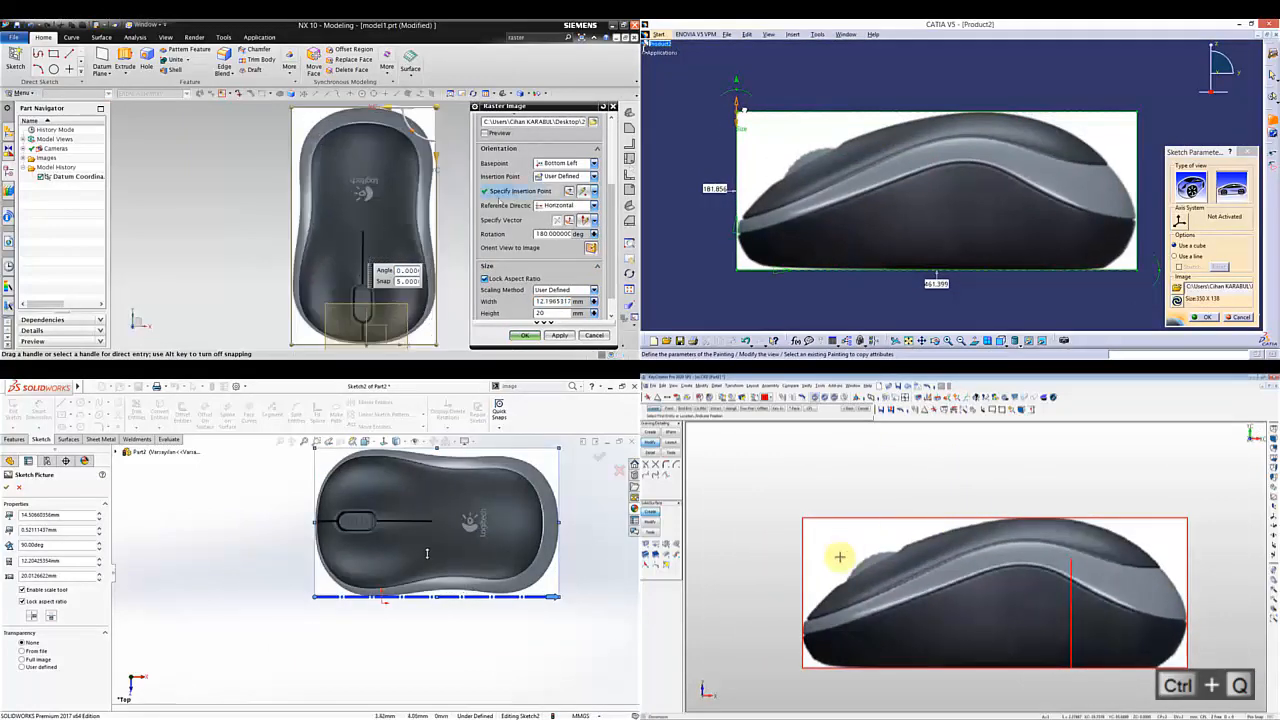
left_click_drag(427, 553, 492, 558)
key("Return")
scroll(491, 559, "down", 4)
scroll(320, 585, "up", 4)
left_click(801, 560)
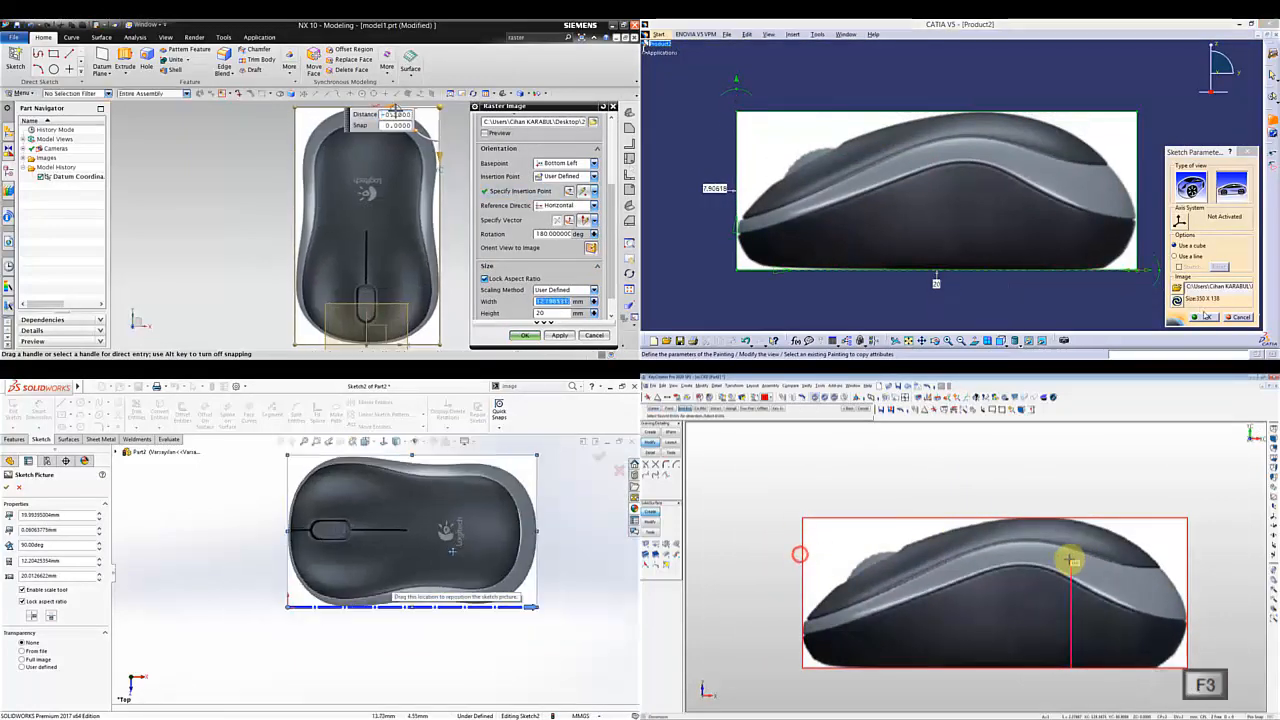
left_click(1070, 560)
left_click(1207, 317)
left_click(945, 477)
key("Escape")
- Accept the NX top raster image and load image 2 as a new painting in CATIA
middle_click_drag(1138, 492, 1097, 484)
middle_click_drag(1046, 257, 1046, 235)
left_click(524, 335)
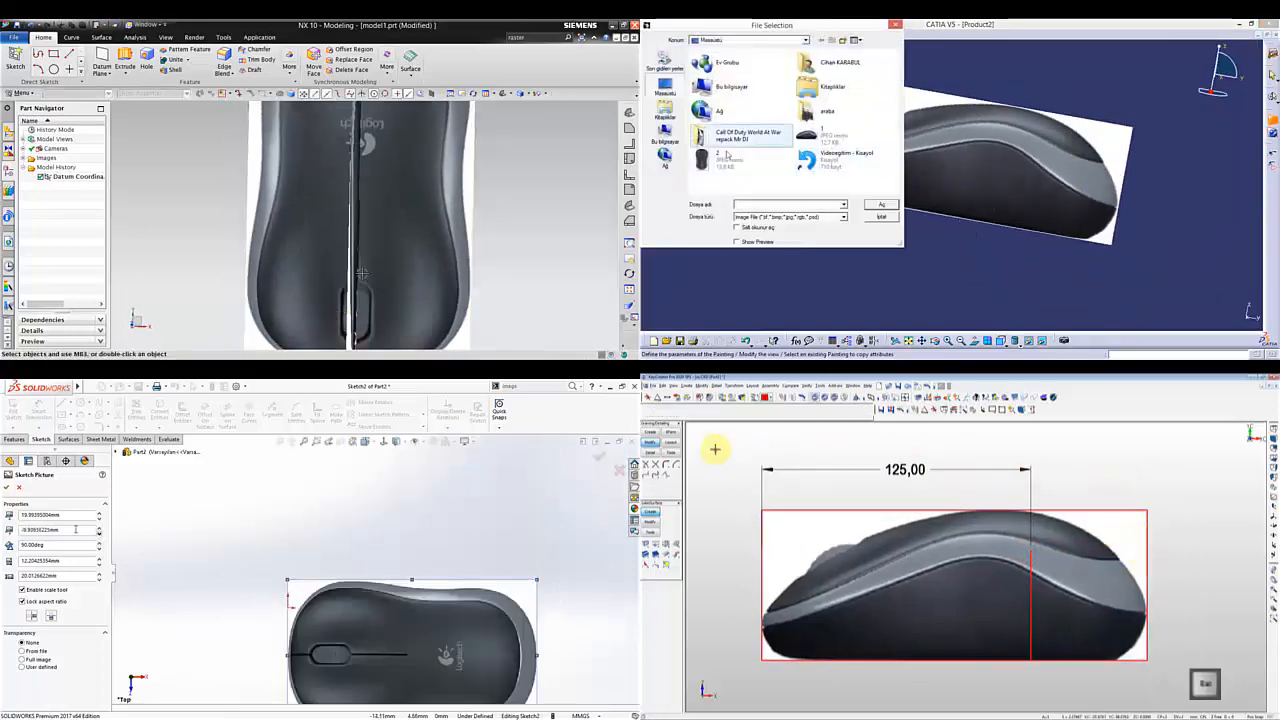
double_click(742, 147)
middle_click_drag(378, 283, 340, 220)
- Set the SolidWorks top picture's Y position to -4 mm and accept the placement
left_click(715, 449)
left_click(656, 398)
type("-4")
left_click(6, 487)
- Create an NX sketch on the top image's plane and reduce the scale of KeyCreator's side image
left_click(1075, 560)
left_click(1015, 346)
left_click(15, 60)
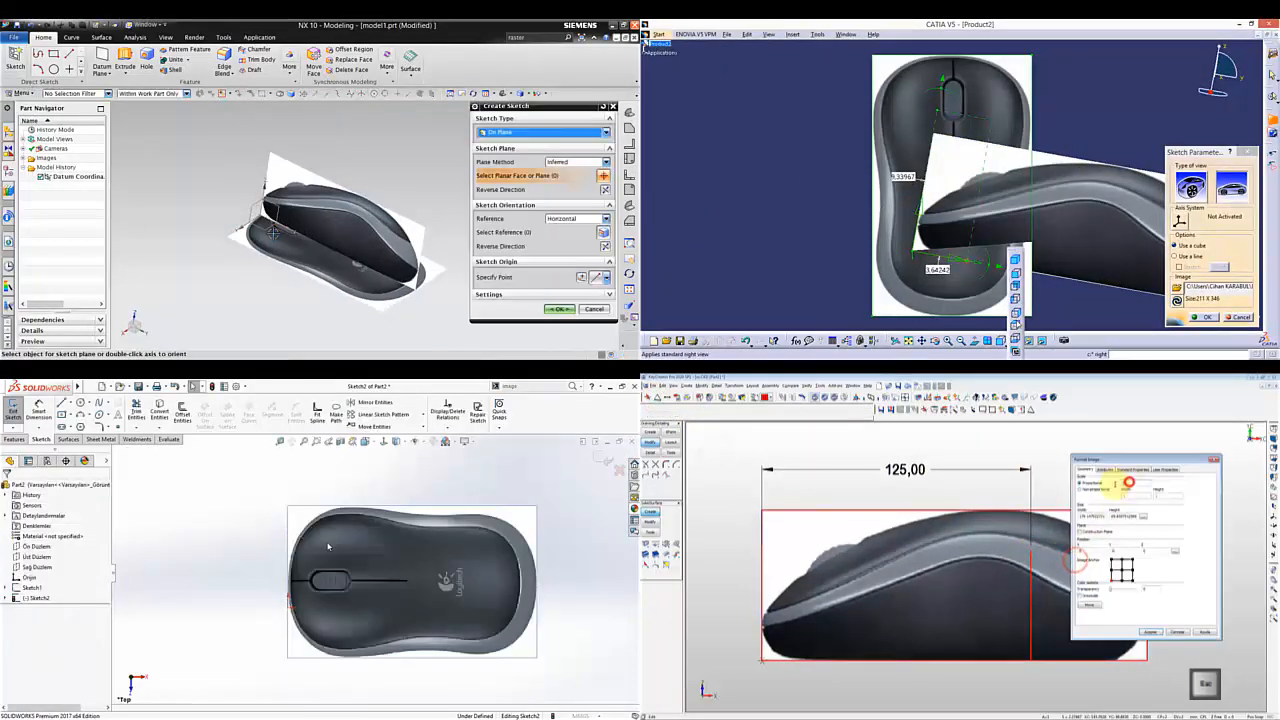
left_click(265, 215)
double_click(326, 543)
key("Return")
left_click(1015, 323)
left_click(560, 309)
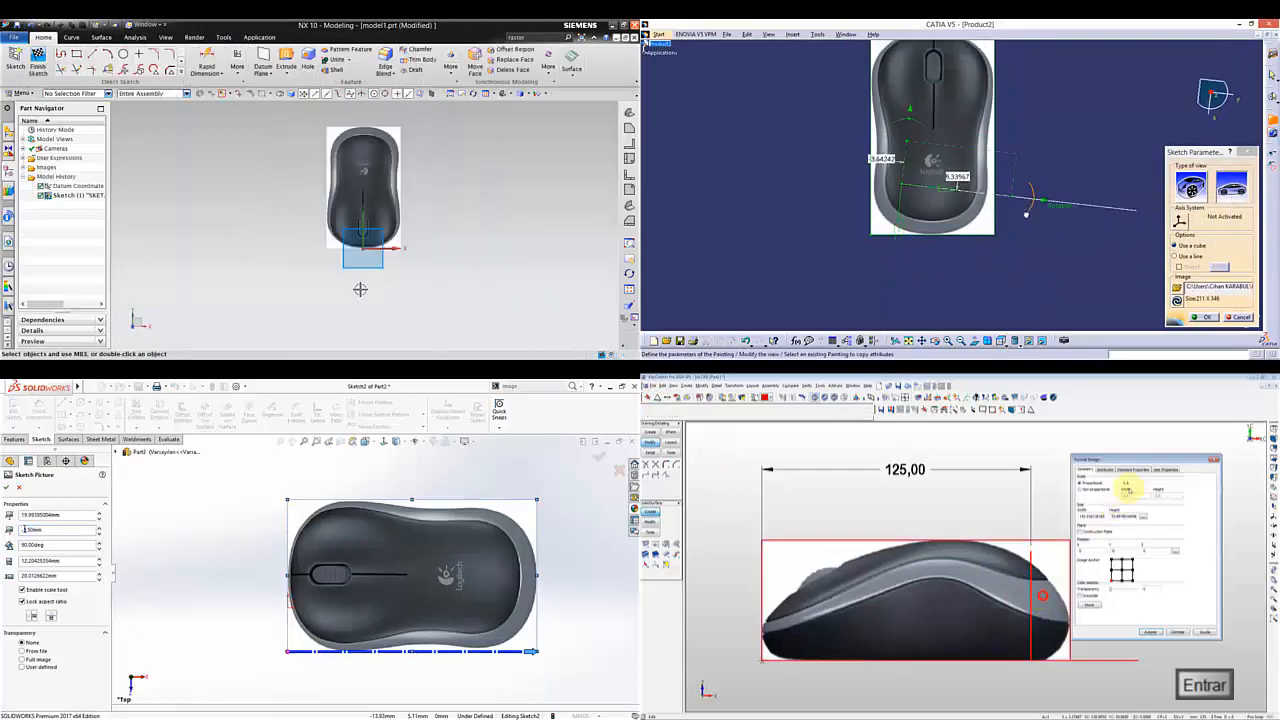
- Fit KeyCreator's side image to the 125 mm dimension and re-enter the SolidWorks top picture's Y position as -4 mm
type("-4")
left_click(1093, 484)
key("Return")
scroll(1031, 629, "up", 2)
left_click(181, 72)
scroll(1020, 651, "down", 3)
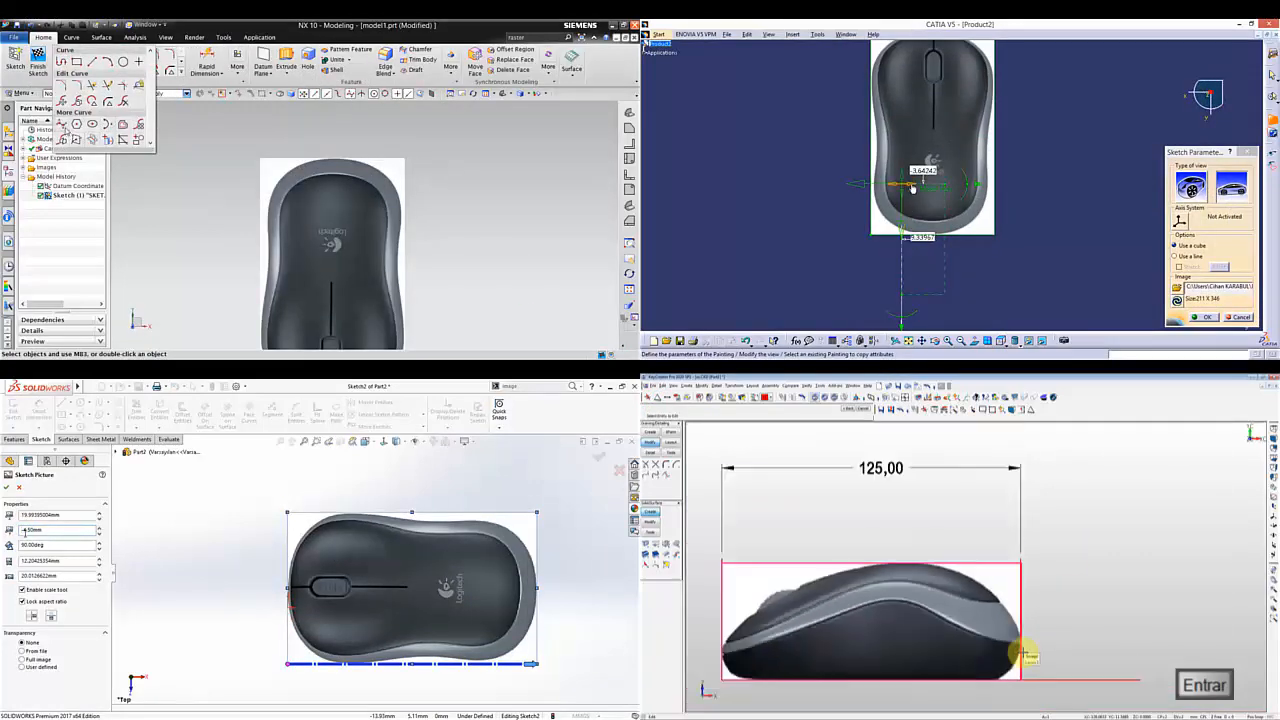
- Anchor KeyCreator's top image at its left-middle point and set the SolidWorks top picture's Y position to -5 mm
left_click_drag(908, 184, 941, 185)
left_click(163, 134)
key("alt+1")
double_click(949, 563)
type("-5")
left_click(1112, 569)
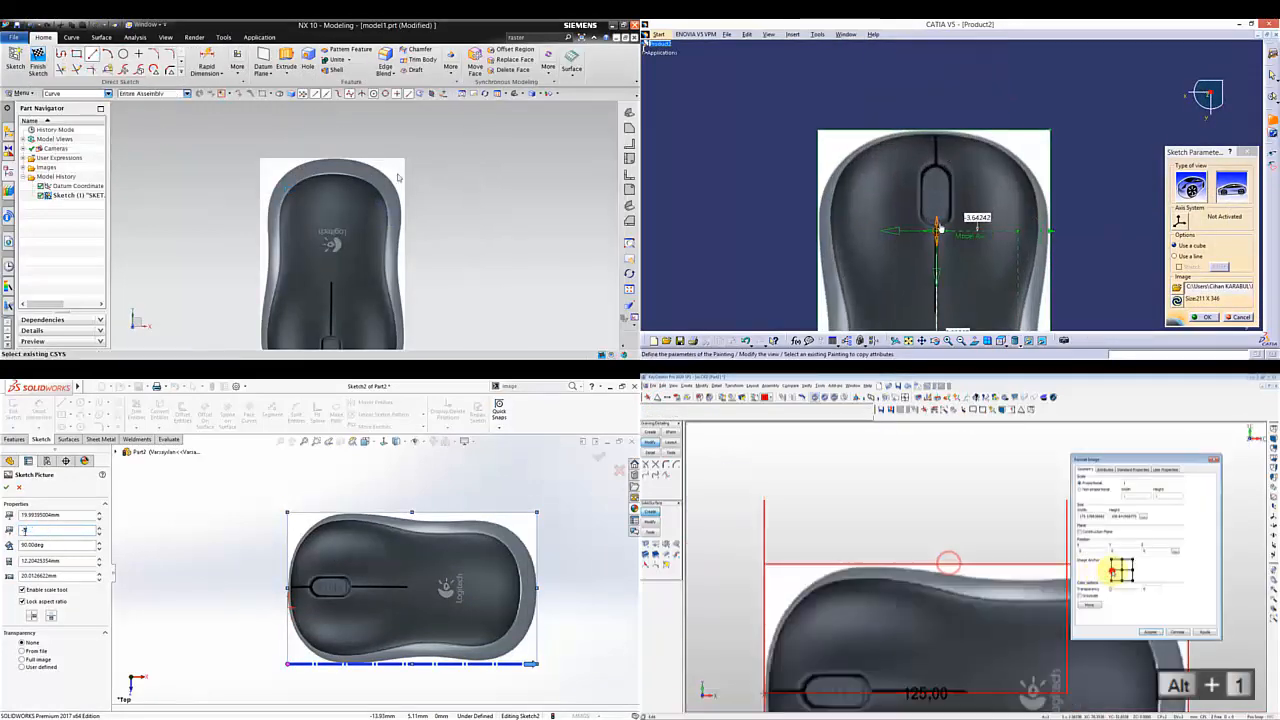
key("Return")
- Move the CATIA top painting's origin to the middle of the image's upper edge and sketch a short line from the NX sketch origin
left_click_drag(937, 229, 937, 134)
left_click(92, 55)
scroll(345, 270, "up", 3)
left_click_drag(1137, 481, 1083, 485)
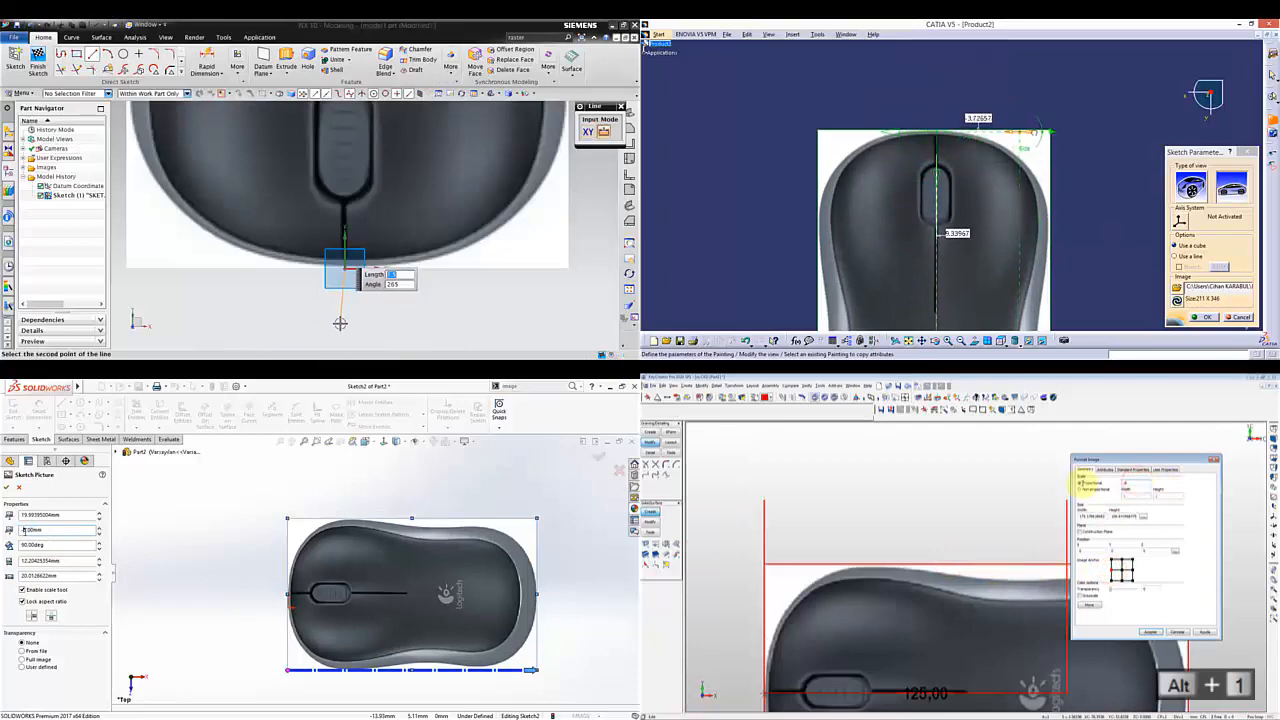
key("Return")
left_click(340, 323)
scroll(340, 323, "down", 5)
- Set the SolidWorks top picture's Y position to -6 mm
middle_click_drag(930, 656, 971, 560)
type("6")
middle_click_drag(1006, 240, 999, 57)
scroll(975, 600, "up", 1)
- Set the KeyCreator top image's scale to 0.7 and extend CATIA's painting length handle toward the mouse's rear
double_click(977, 620)
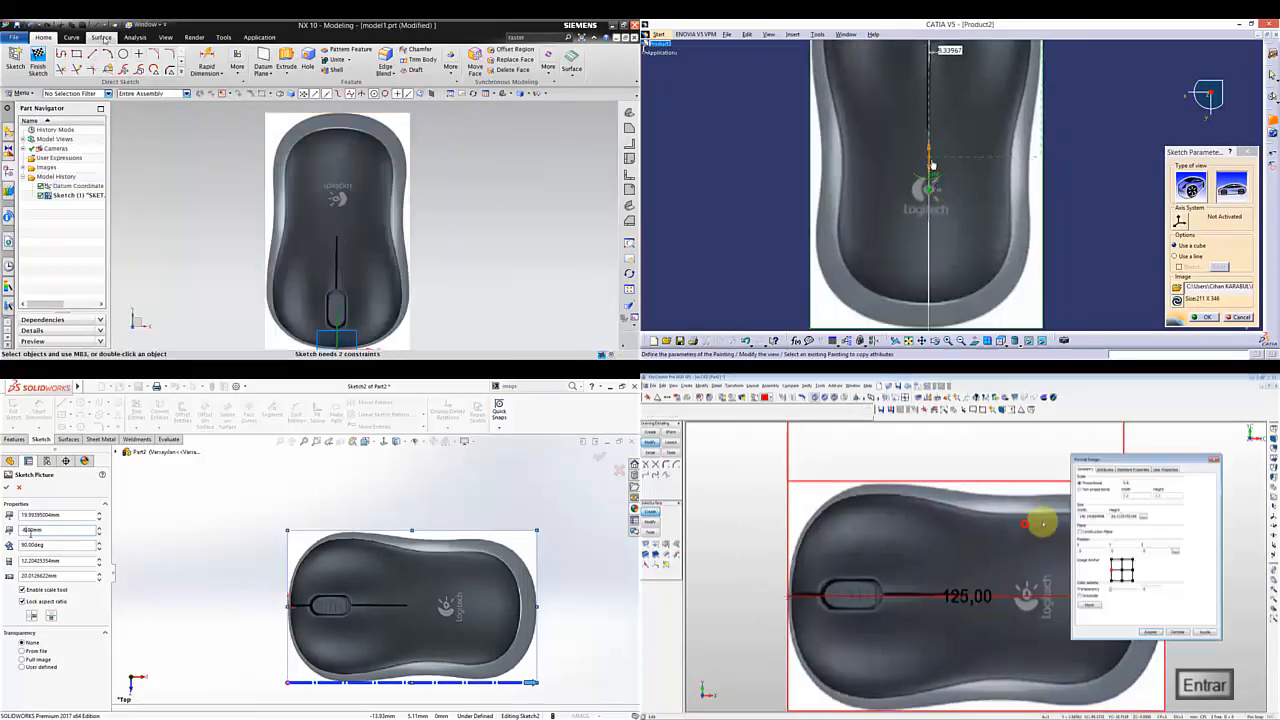
middle_click_drag(936, 286, 936, 222)
left_click(92, 55)
type("0.7")
left_click_drag(929, 251, 929, 275)
key("Return")
- Sketch a vertical centreline from the NX sketch origin through the mouse and set the CATIA top painting's length to 20
left_click(343, 331)
double_click(1101, 548)
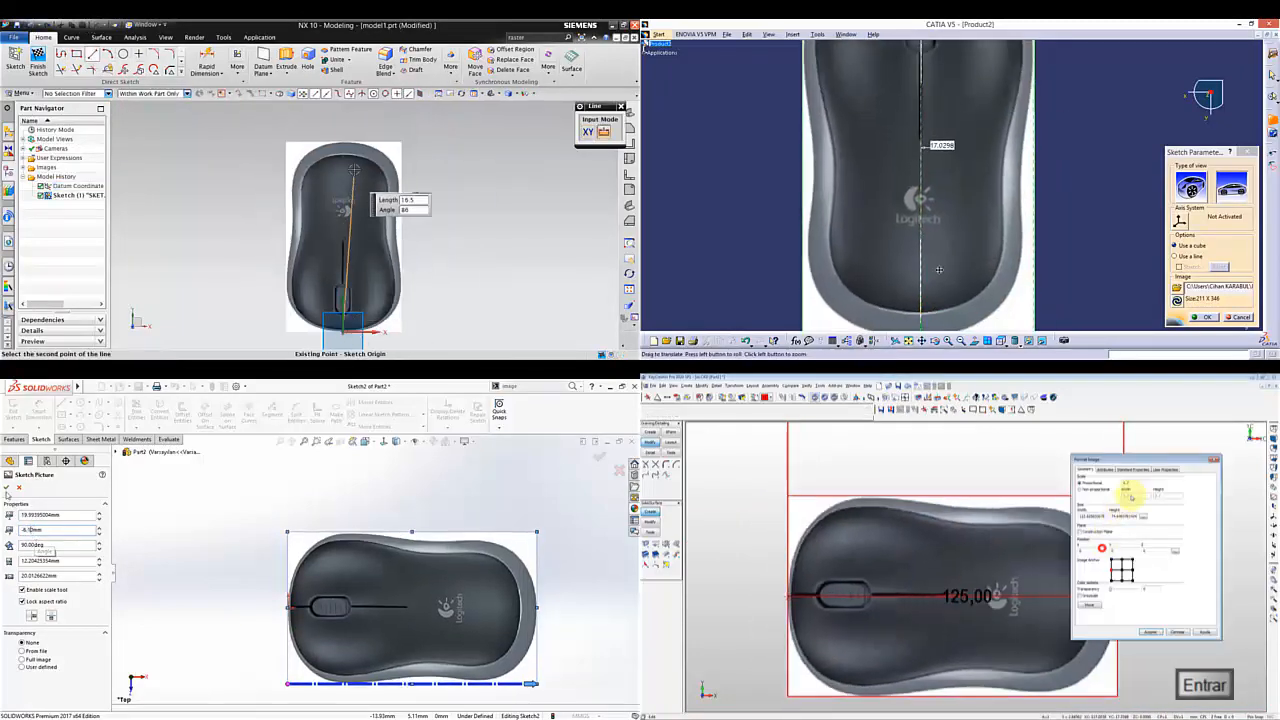
left_click(8, 487)
left_click(343, 134)
double_click(955, 159)
type("20")
mouse_move(941, 156)
middle_mouse_down()
mouse_move(941, 230)
mouse_move(905, 163)
middle_mouse_up()
- Make KeyCreator's top image semi-transparent and open a SolidWorks sketch on the Üst Düzlem plane
left_click(36, 556)
left_click(178, 70)
double_click(1043, 631)
left_click(68, 70)
left_click(1122, 590)
scroll(351, 341, "up", 3)
scroll(290, 610, "down", 2)
scroll(351, 341, "up", 3)
scroll(299, 607, "down", 2)
left_click_drag(1122, 590, 1125, 590)
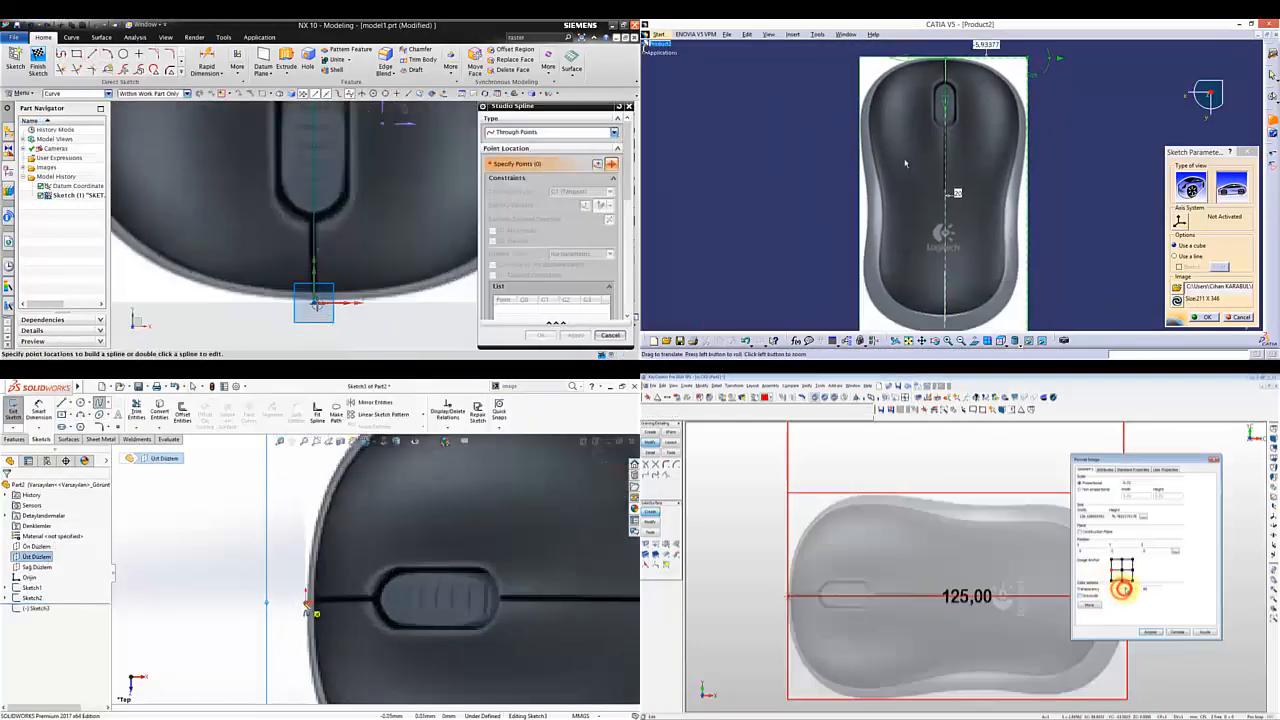
- Begin tracing the mouse outline with splines from the sketch origin in NX and SolidWorks, and accept the CATIA top painting
left_click(314, 303)
left_click(309, 604)
left_click(1203, 317)
left_click(363, 297)
left_click(1150, 631)
- Adjust the G1 magnitude option on the NX spline's first point and add SolidWorks spline points along the mouse's upper edge
double_click(937, 143)
key("alt+7")
middle_click_drag(997, 68, 1011, 169)
double_click(947, 588)
left_click(493, 230)
left_click(363, 535)
left_click(413, 504)
scroll(413, 504, "down", 2)
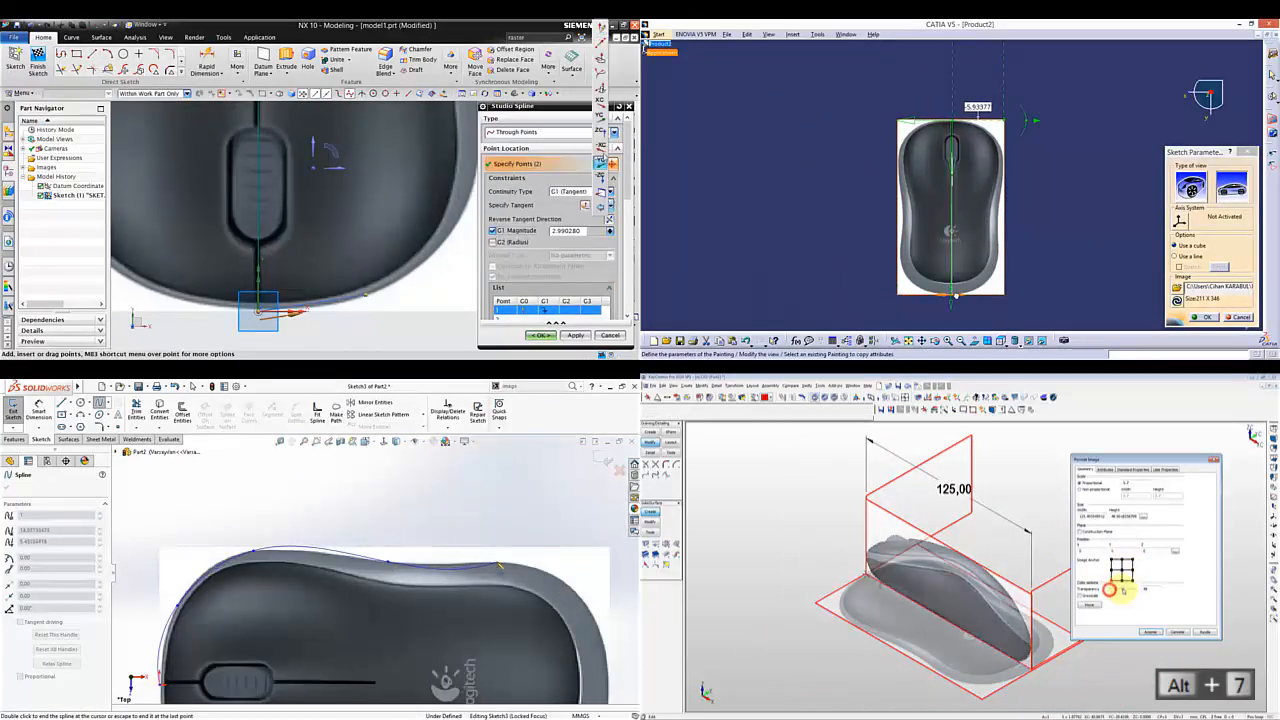
- Set the NX spline's start tangent direction and apply transparency to KeyCreator's side image
left_click(600, 147)
left_click(1206, 317)
middle_click_drag(957, 297, 932, 168)
left_click(1151, 631)
- Trace the SolidWorks spline to the mouse's rear end and pick the 125 mm dimension for deletion in KeyCreator
key("Delete")
scroll(428, 657, "up", 2)
middle_click_drag(308, 320, 380, 196)
middle_click_drag(937, 186, 796, 126)
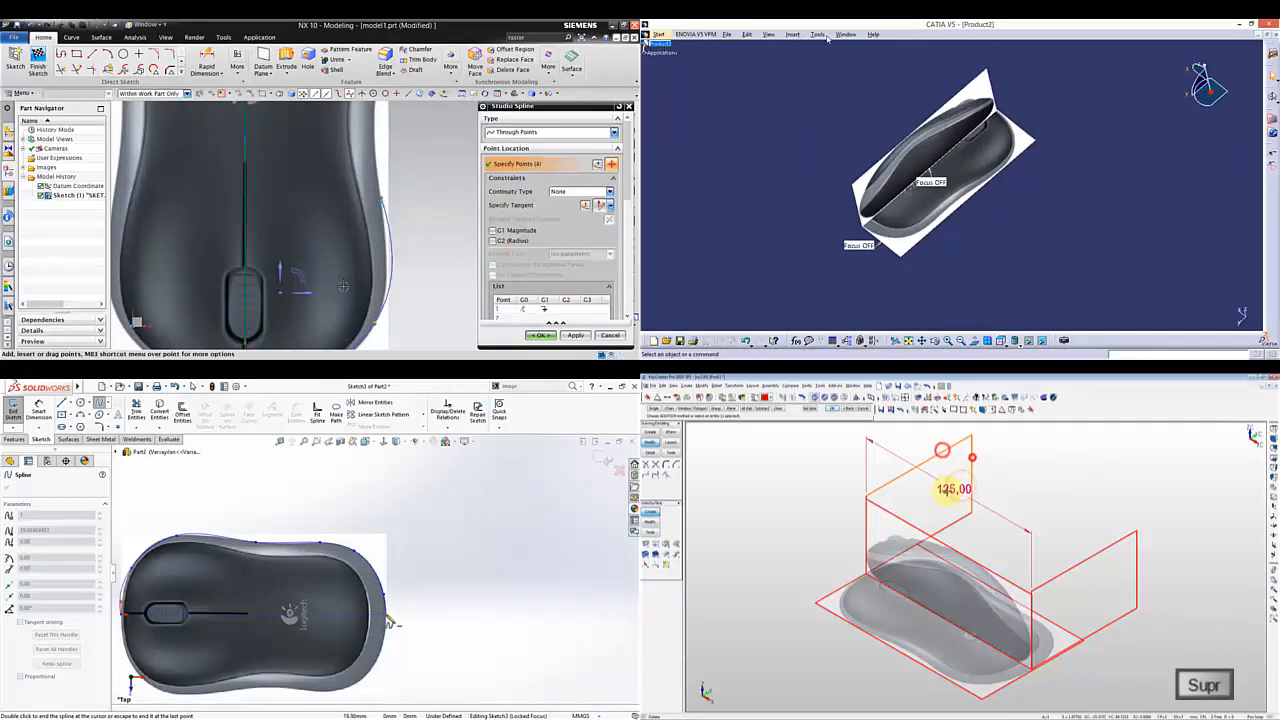
left_click(948, 489)
double_click(386, 614)
- Insert a new part in the CATIA product and delete the dimension and surplus upright rectangle edges in KeyCreator
left_click(795, 34)
left_click(1099, 549)
scroll(414, 590, "down", 3)
scroll(325, 300, "down", 3)
left_click(812, 89)
key("Return")
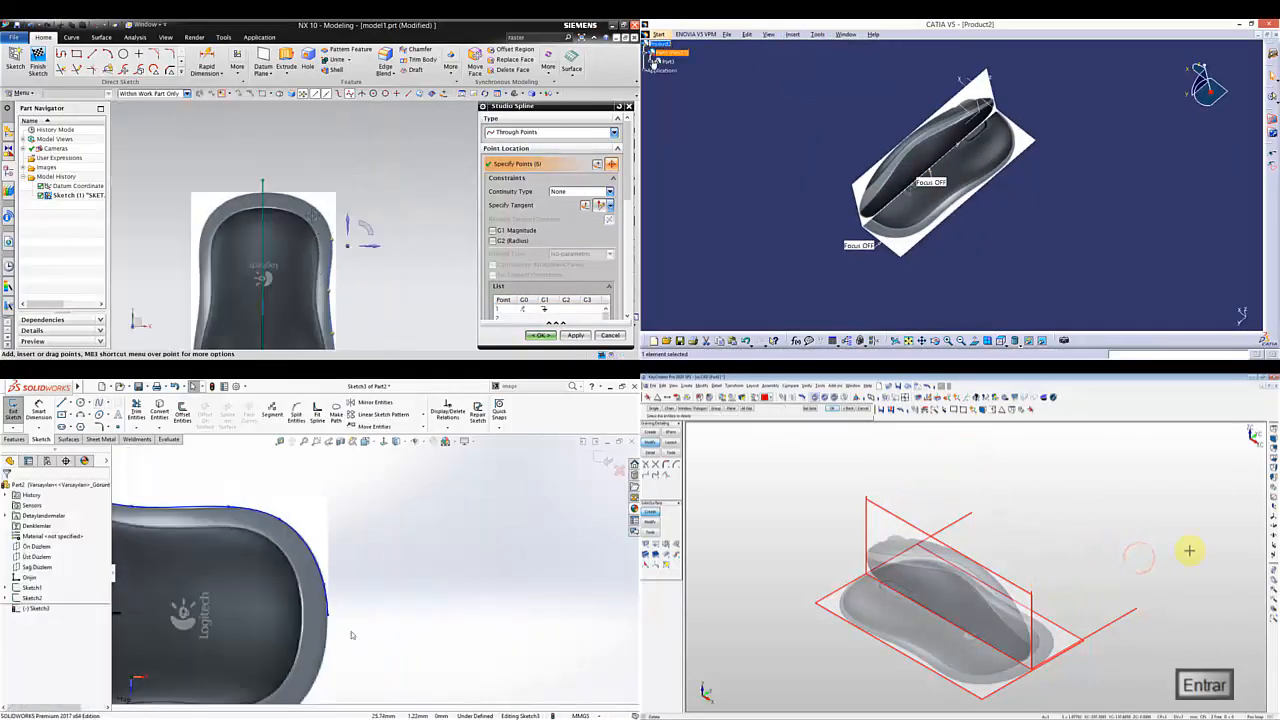
- Adjust the SolidWorks spline near the mouse's rear end and add an NX spline point along the rear outer edge
scroll(311, 215, "up", 3)
scroll(352, 635, "up", 3)
left_click(313, 534)
left_click(732, 397)
left_click(365, 213)
- Make CATIA's side image semi-transparent and recolour the frame lines around KeyCreator's reference images white
left_click(1186, 285)
right_click(955, 163)
scroll(374, 562, "down", 3)
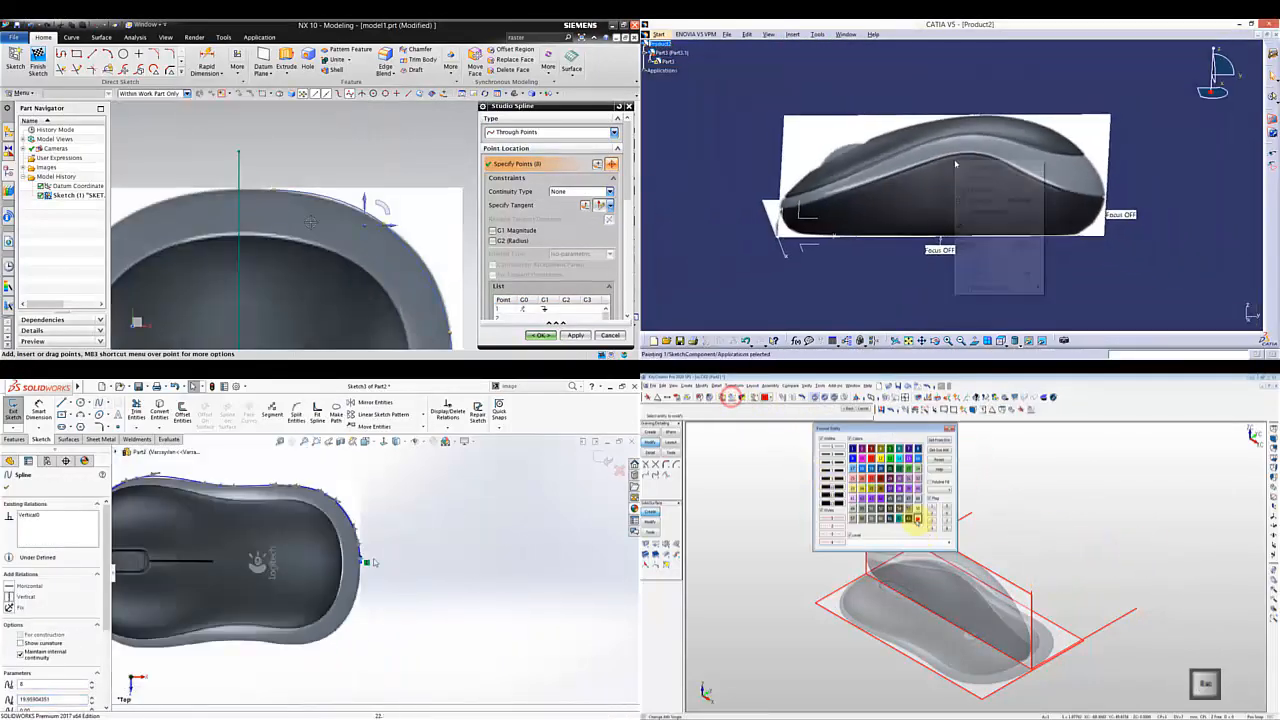
scroll(311, 222, "up", 3)
left_click(1000, 200)
left_click(897, 640)
left_click(371, 626)
mouse_move(1068, 132)
left_mouse_down()
mouse_move(1163, 132)
mouse_move(1136, 132)
left_mouse_up()
left_click(998, 582)
scroll(375, 562, "up", 3)
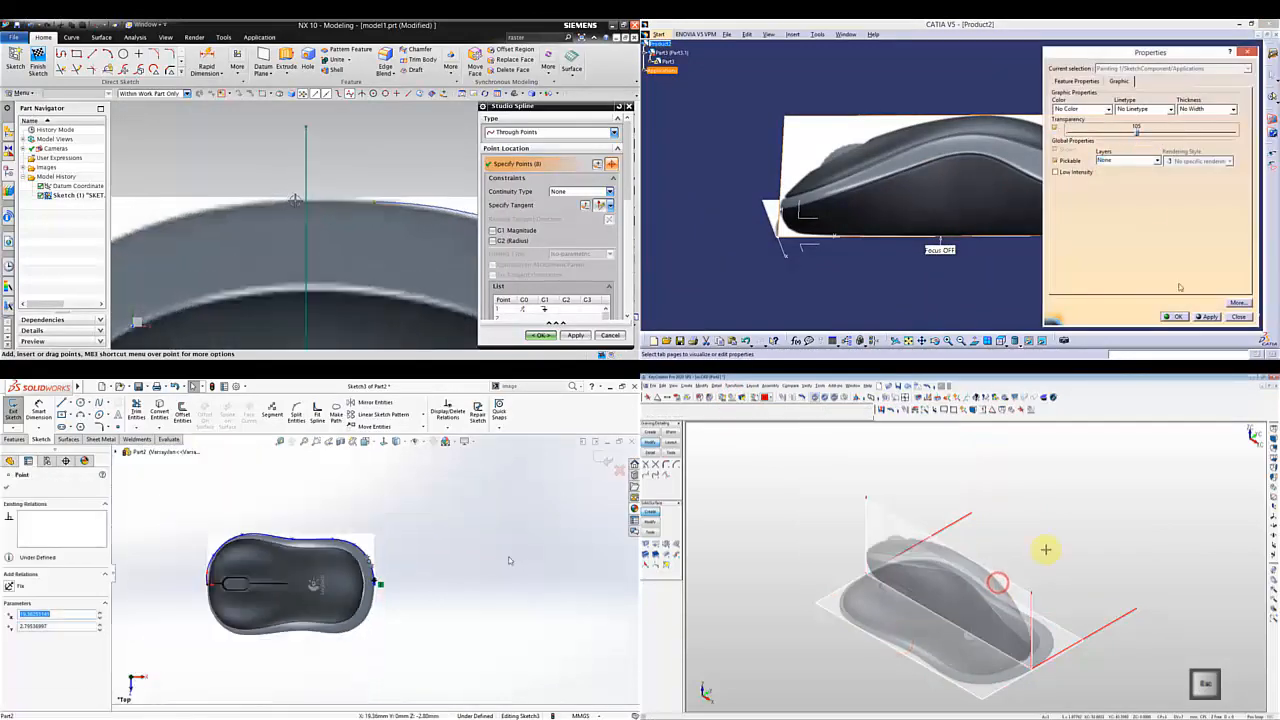
left_click(1174, 316)
- Set G1 (Tangent) continuity on the NX spline's rear centreline point and make CATIA's top-view image semi-transparent
scroll(463, 254, "down", 1)
scroll(240, 550, "down", 4)
left_click(609, 191)
left_click(572, 210)
right_click(778, 208)
left_click(815, 249)
key("alt+a")
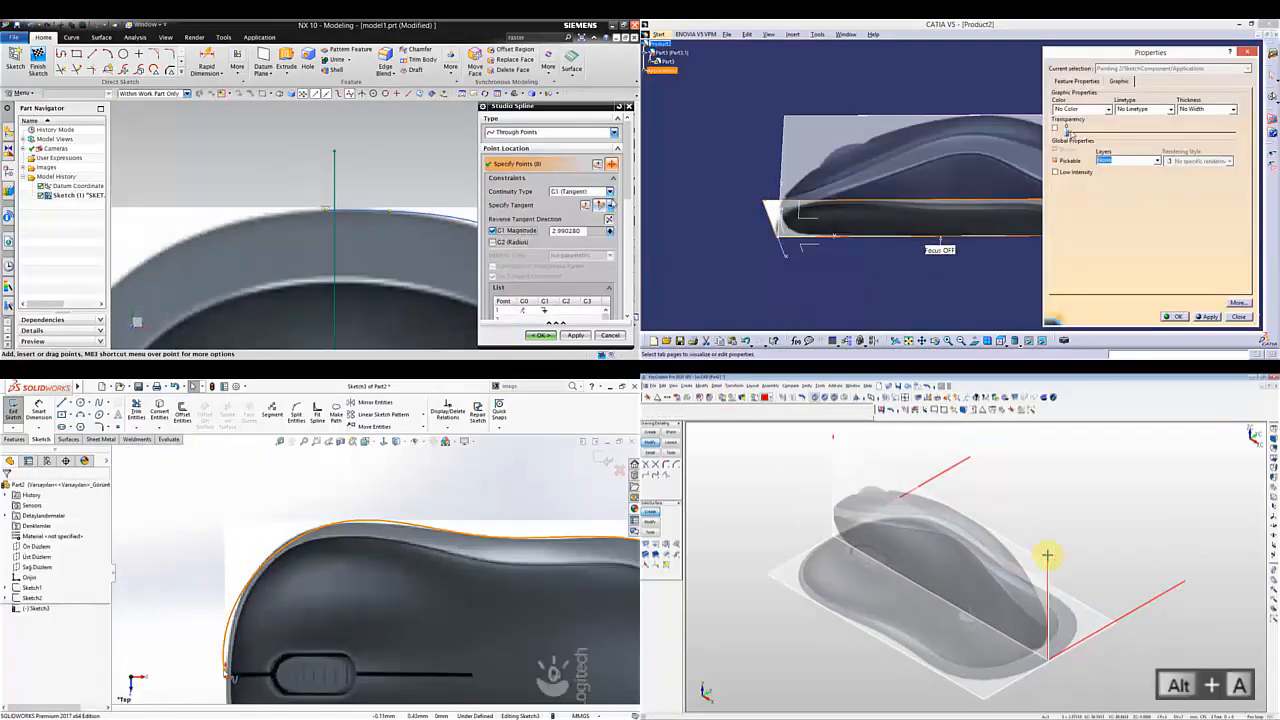
key("alt+1")
left_click(1174, 316)
scroll(369, 195, "down", 3)
- Activate the new CATIA part for editing and adjust the SolidWorks spline around the mouse's front corner
double_click(668, 61)
scroll(343, 200, "up", 3)
left_click(955, 392)
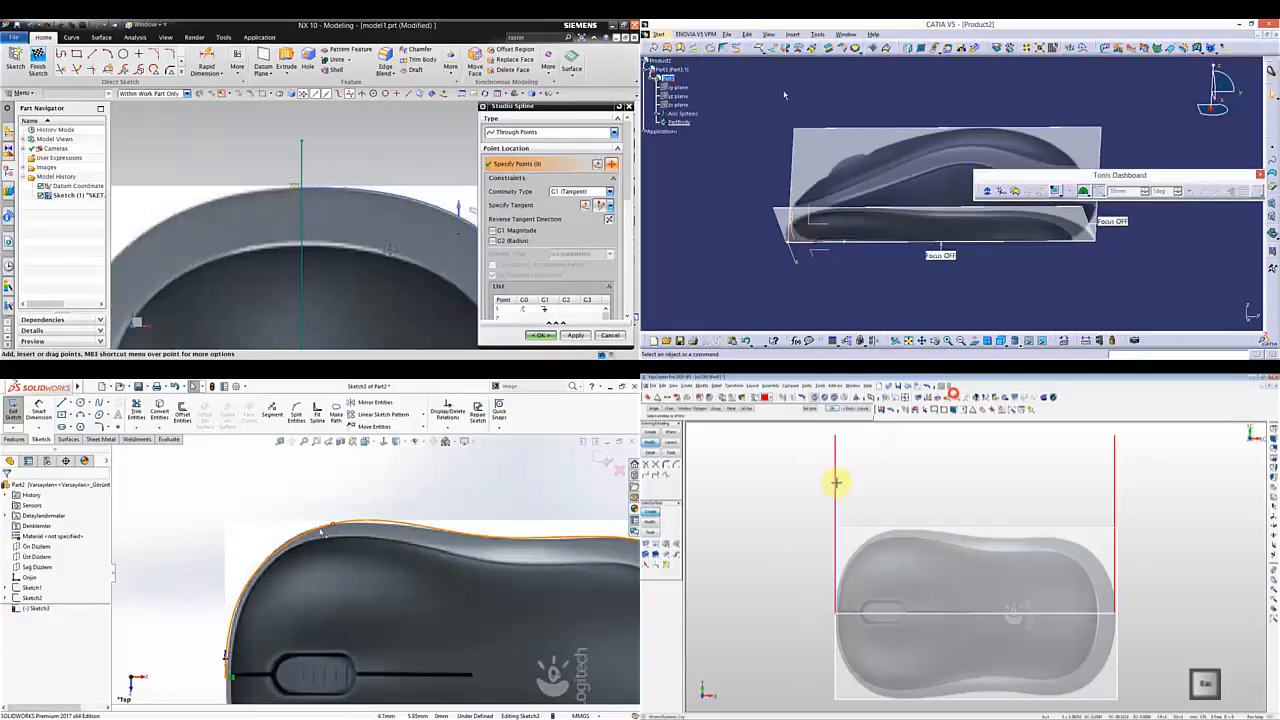
left_click(303, 534)
- Complete the NX outer spline at the rear centreline and adjust the SolidWorks spline points along the mouse's upper edge
left_click(837, 483)
scroll(303, 170, "up", 2)
key("Return")
mouse_move(887, 227)
middle_mouse_down()
mouse_move(971, 160)
mouse_move(955, 240)
middle_mouse_up()
left_click(437, 486)
scroll(410, 548, "up", 3)
left_click(306, 188)
scroll(405, 164, "down", 3)
left_click(487, 555)
- Place a copy of KeyCreator's front vertical line slightly inside the original and select a SolidWorks spline point for adjustment
left_click(840, 526)
scroll(443, 178, "up", 4)
left_click(852, 525)
scroll(480, 309, "down", 3)
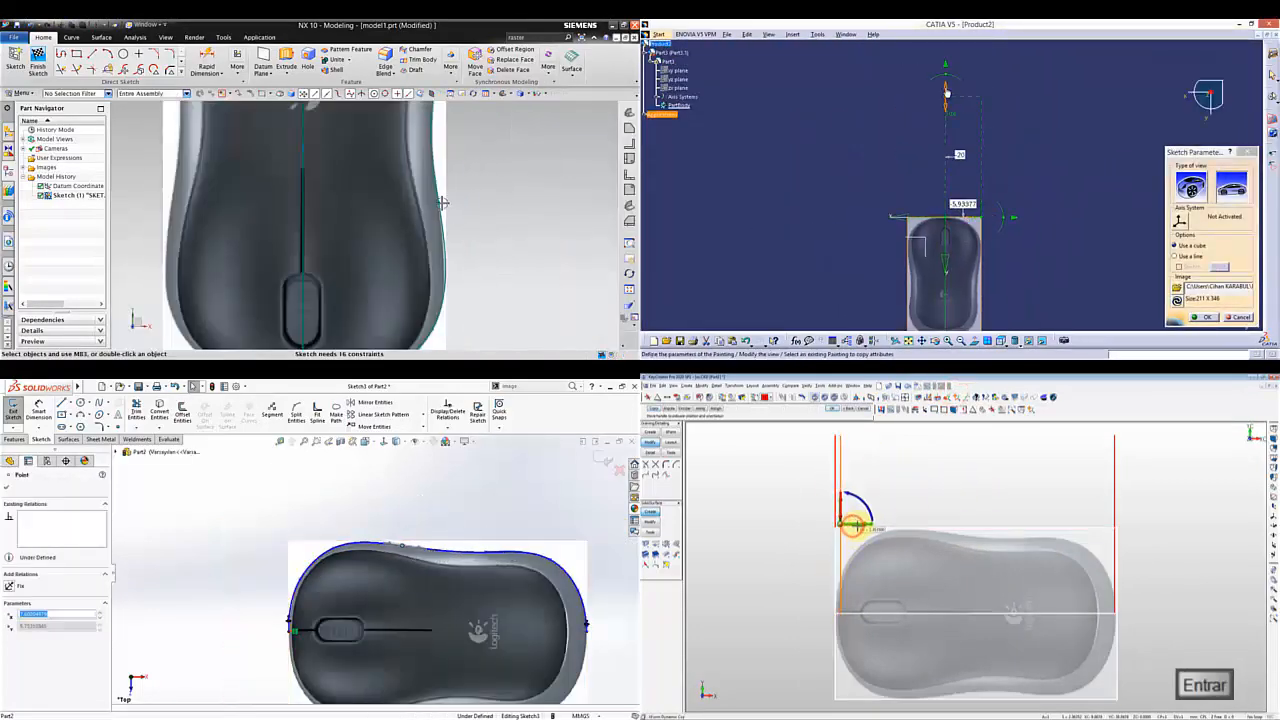
left_click(504, 547)
scroll(504, 547, "up", 1)
- Copy KeyCreator's rear vertical line inward and fine-tune the SolidWorks spline points along the mouse's waist and rear corner
middle_click_drag(948, 110, 944, 54)
scroll(536, 557, "down", 1)
scroll(455, 235, "up", 3)
key("Return")
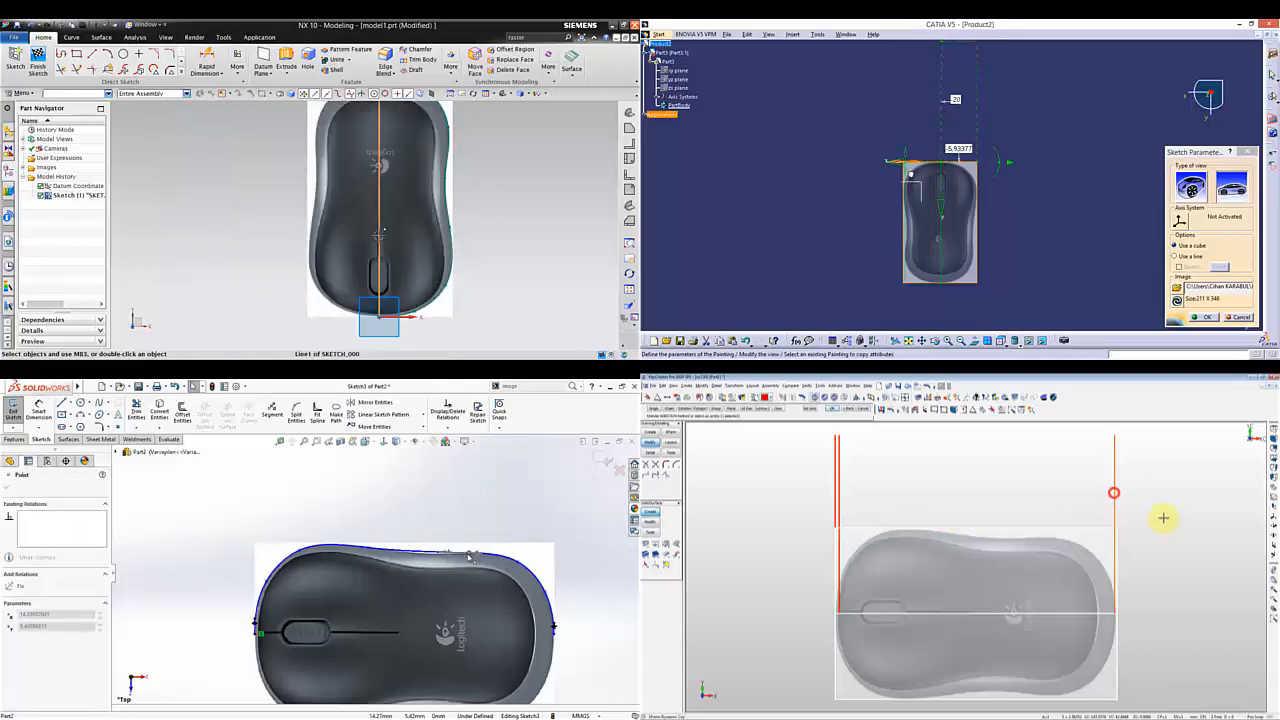
scroll(330, 295, "up", 3)
scroll(360, 205, "down", 4)
left_click_drag(459, 557, 453, 554)
left_click_drag(1130, 525, 1113, 528)
left_click(517, 561)
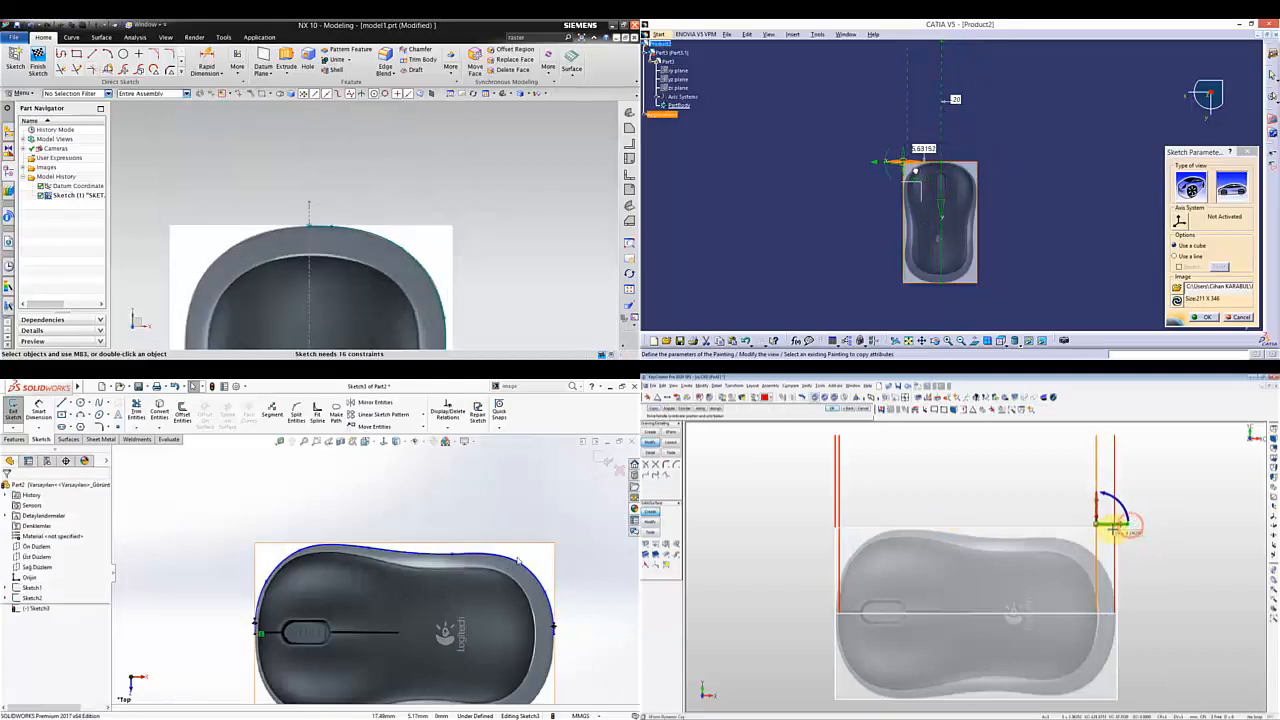
- Apply the realigned position of CATIA's top-view image and exit the SolidWorks outer outline sketch
scroll(305, 258, "up", 3)
left_click(1204, 317)
left_click(602, 458)
middle_click(959, 503)
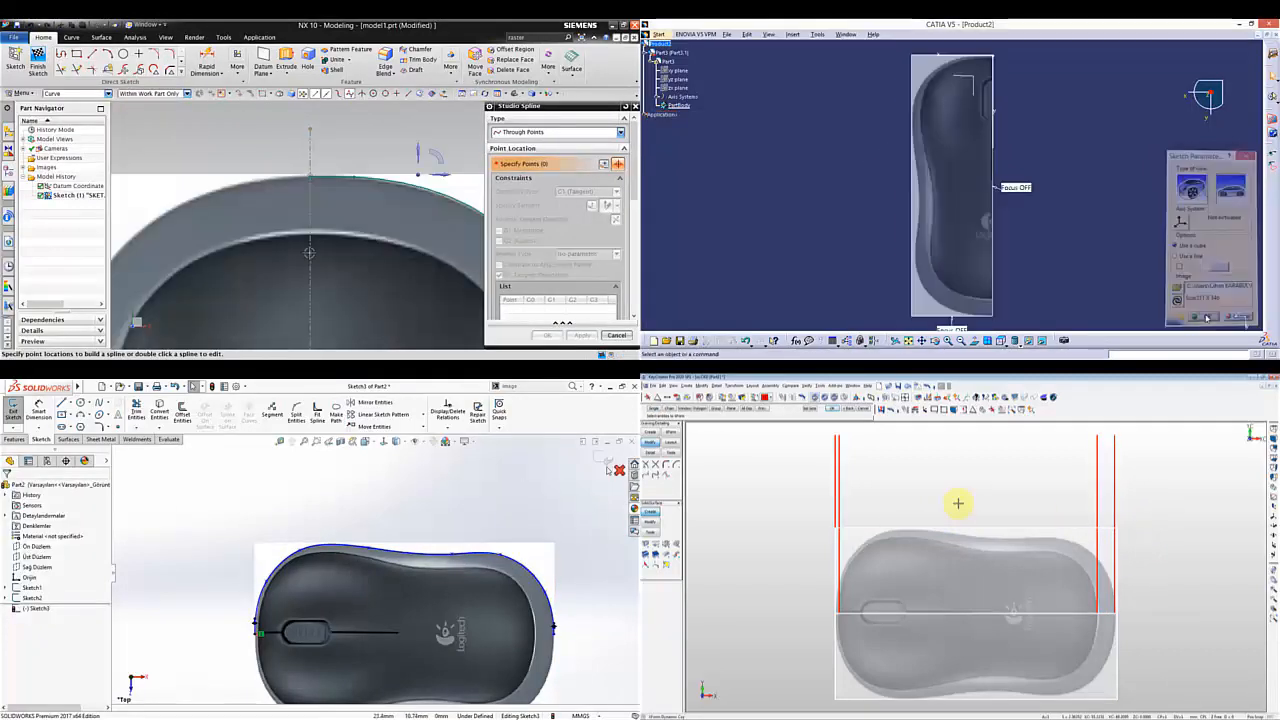
scroll(377, 222, "down", 4)
- Start a SolidWorks spline sketch on the Üst Düzlem plane and begin the NX inner spline at the rear centreline
key("alt+a")
scroll(377, 222, "up", 4)
mouse_move(1000, 271)
middle_mouse_down()
mouse_move(1044, 183)
mouse_move(952, 233)
middle_mouse_up()
scroll(277, 247, "up", 2)
left_click(40, 556)
key("Escape")
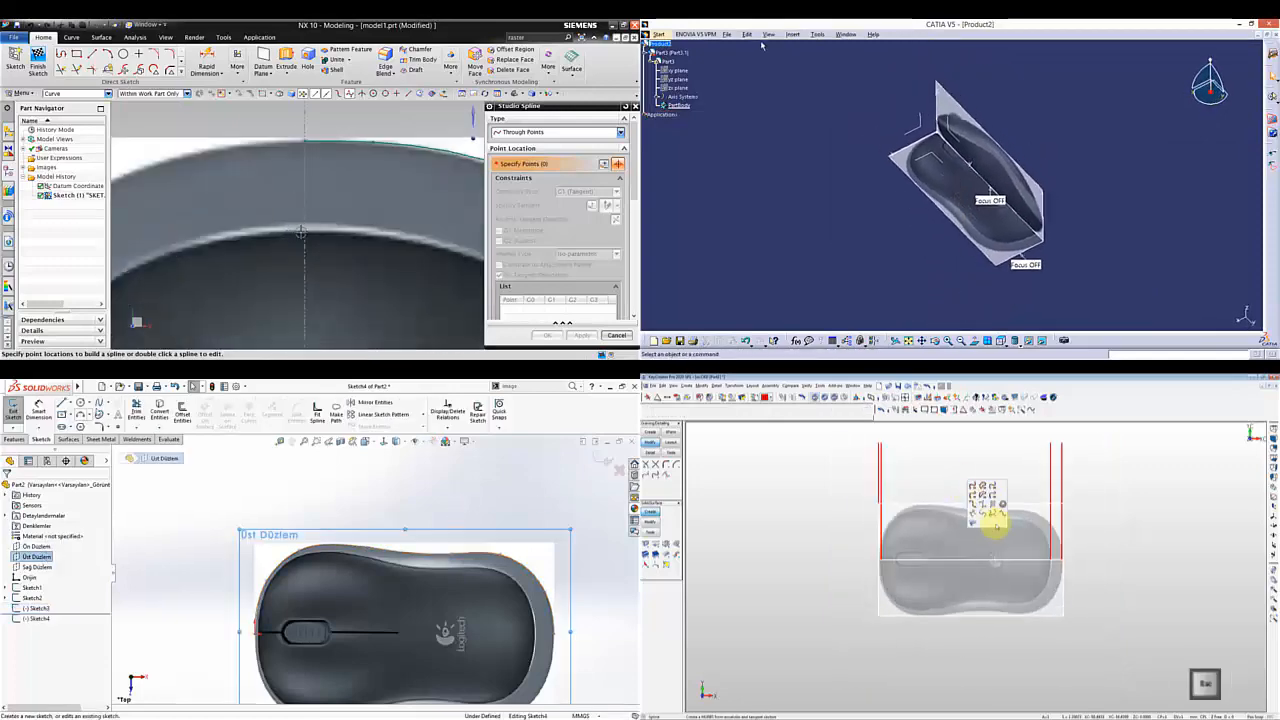
left_click(301, 232)
left_click(99, 402)
- Join KeyCreator's two outer vertical lines with a tangent spline and start the SolidWorks inner spline at the mouse's front
left_click(983, 515)
scroll(262, 243, "down", 4)
left_click(875, 544)
scroll(276, 634, "down", 6)
left_click(572, 309)
left_click(262, 573)
left_click(1062, 556)
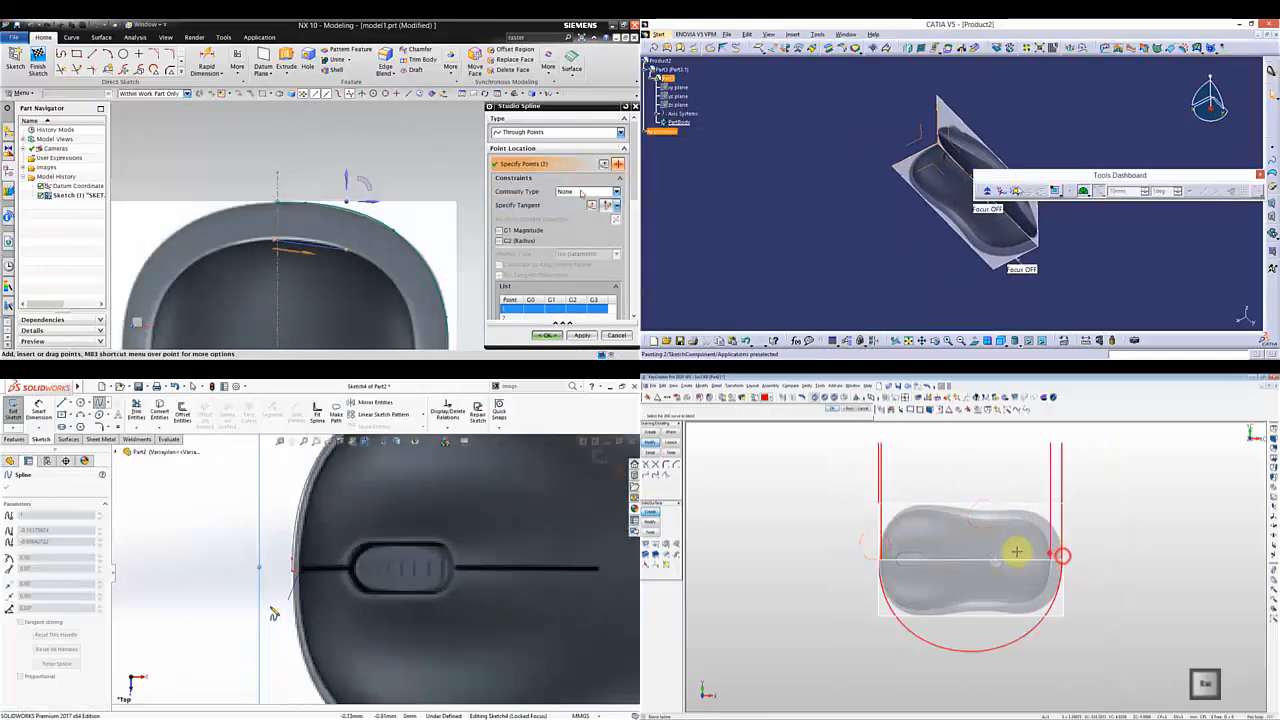
- Set G1 (Tangent) continuity on the NX inner spline's first point and join KeyCreator's two inner lines with a tangent spline
left_click(587, 191)
left_click(575, 219)
left_click(658, 34)
left_click(883, 545)
left_click(705, 57)
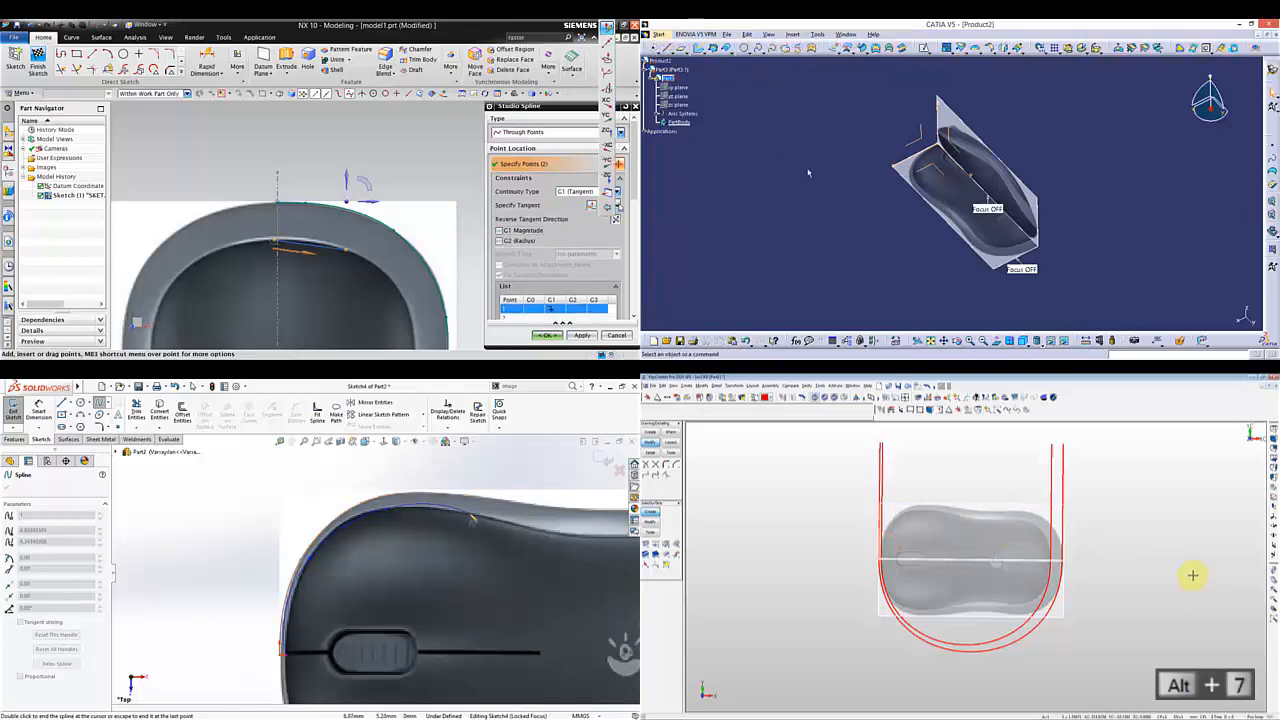
- Align the NX inner spline's start tangent with the horizontal axis direction
left_click(607, 146)
scroll(473, 518, "up", 2)
scroll(570, 560, "down", 2)
key("ctrl+b")
left_click(617, 205)
left_click(607, 99)
- Insert a CATIA geometrical set named sketches and trace the inner splines along the mouse's dark top in NX and SolidWorks
left_click(794, 34)
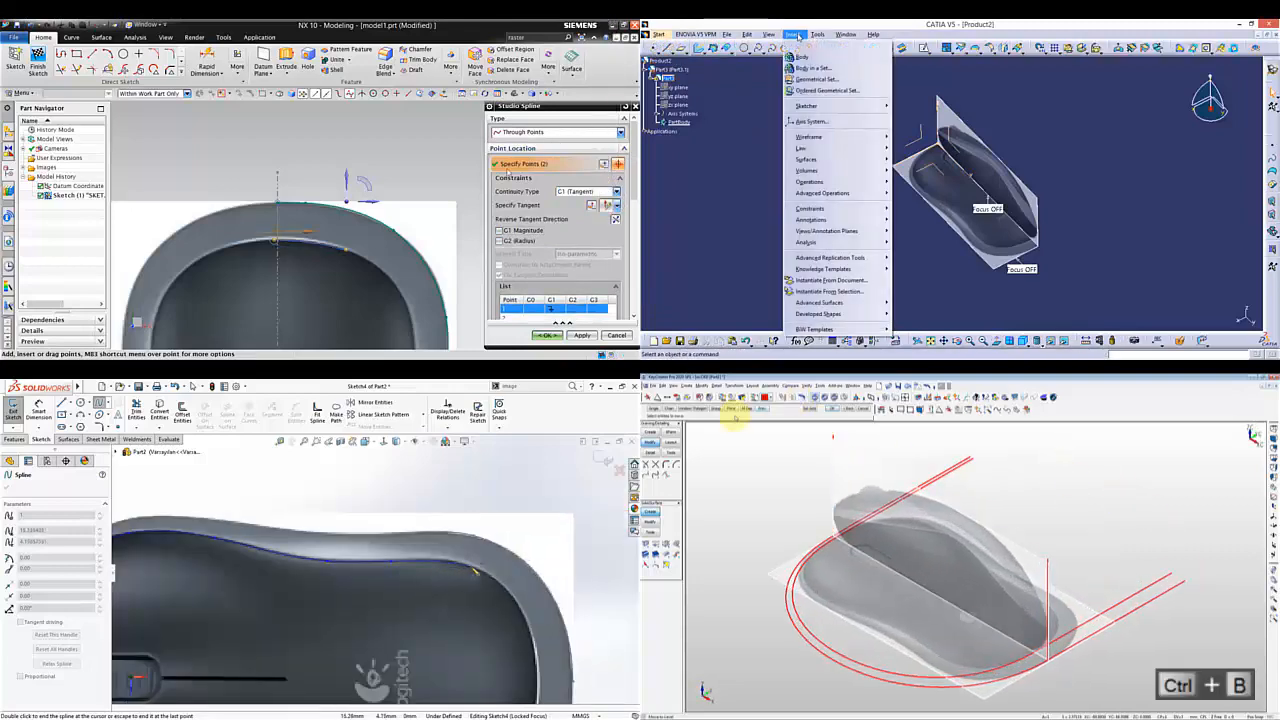
left_click(817, 79)
left_click(475, 571)
left_click(390, 298)
scroll(466, 634, "up", 3)
key("F2")
type("sketches")
left_click(384, 178)
double_click(432, 625)
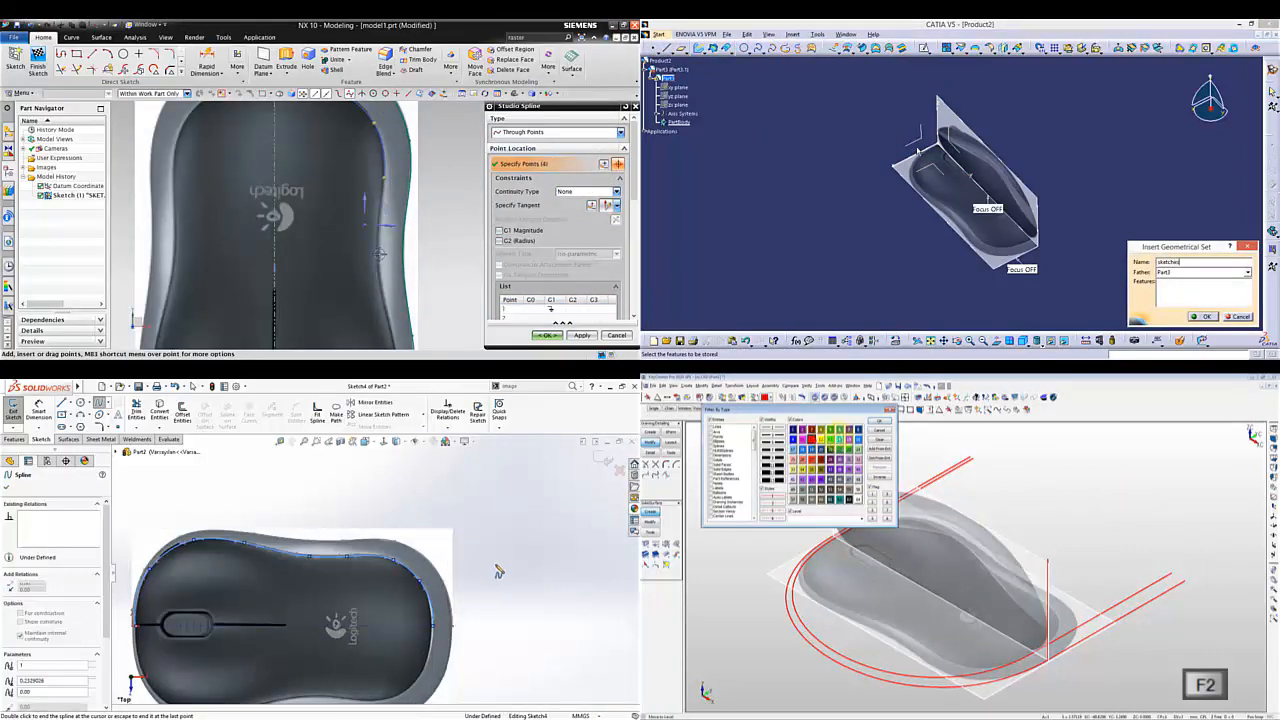
left_click(380, 254)
key("Return")
- Select KeyCreator's red curves with a colour filter and make the SolidWorks inner spline's rear tangent handle vertical
key("Escape")
left_click(812, 440)
left_click(881, 421)
scroll(366, 213, "up", 2)
left_click(435, 625)
key("Return")
key("Escape")
scroll(366, 234, "down", 3)
scroll(189, 623, "down", 5)
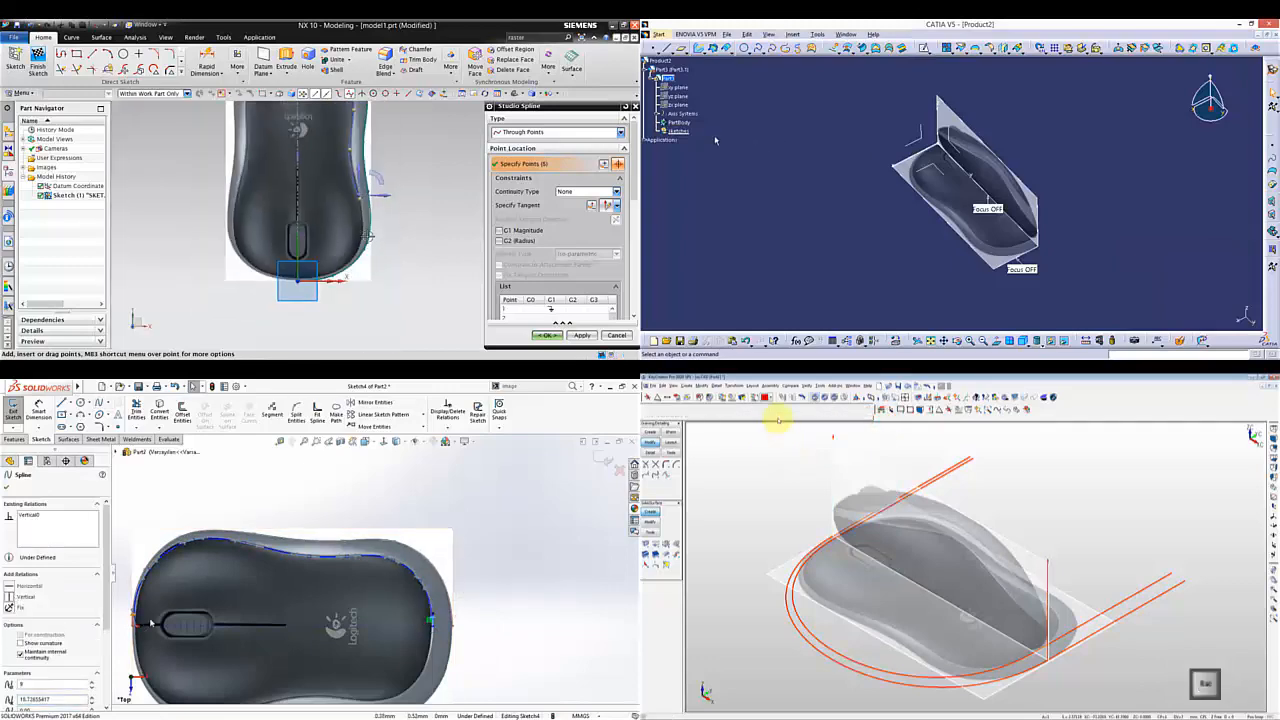
- Add an NX inner spline point along the mouse's front side and start a CATIA sketch on the top-view image's plane
scroll(297, 285, "up", 4)
left_click(781, 398)
left_click(383, 223)
left_click(766, 444)
left_click(350, 570)
scroll(336, 262, "up", 3)
left_click(940, 171)
- Adjust the statuses of KeyCreator's levels and set G1 (Tangent) continuity on the NX inner spline's front end point
left_click(766, 438)
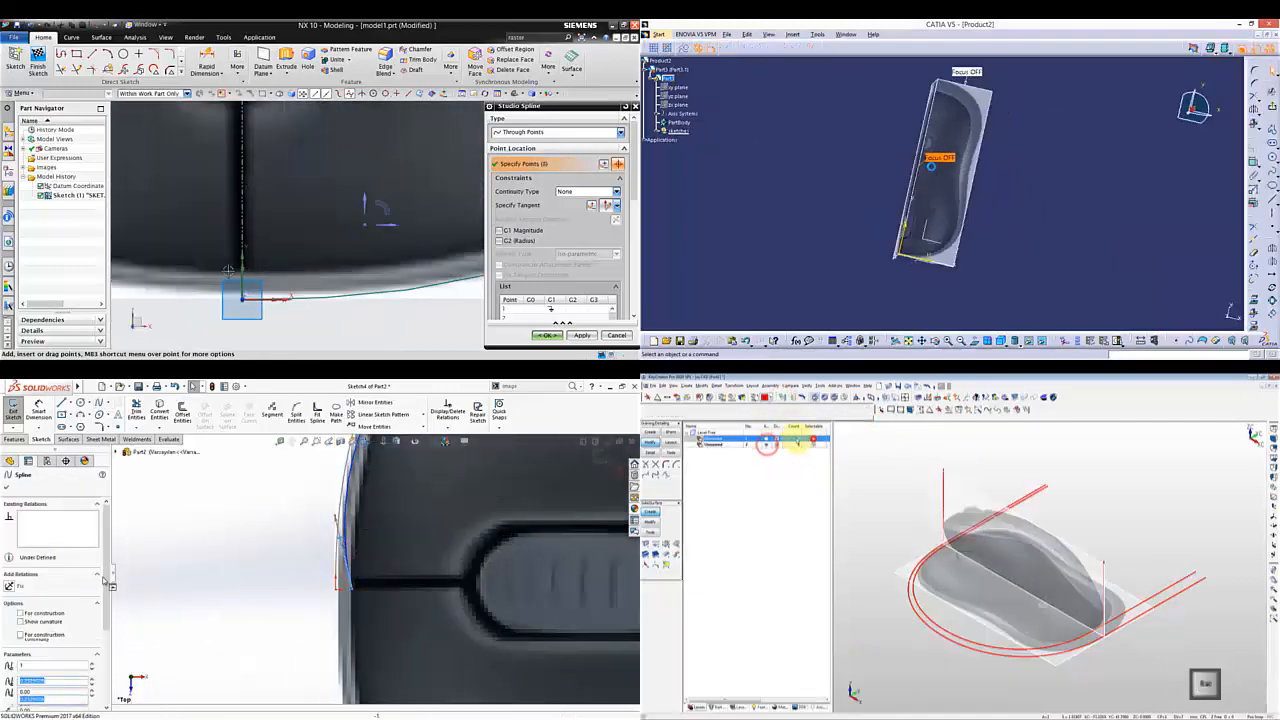
scroll(336, 250, "down", 2)
scroll(385, 577, "up", 5)
left_click(777, 438)
key("Escape")
scroll(431, 520, "down", 3)
left_click(781, 398)
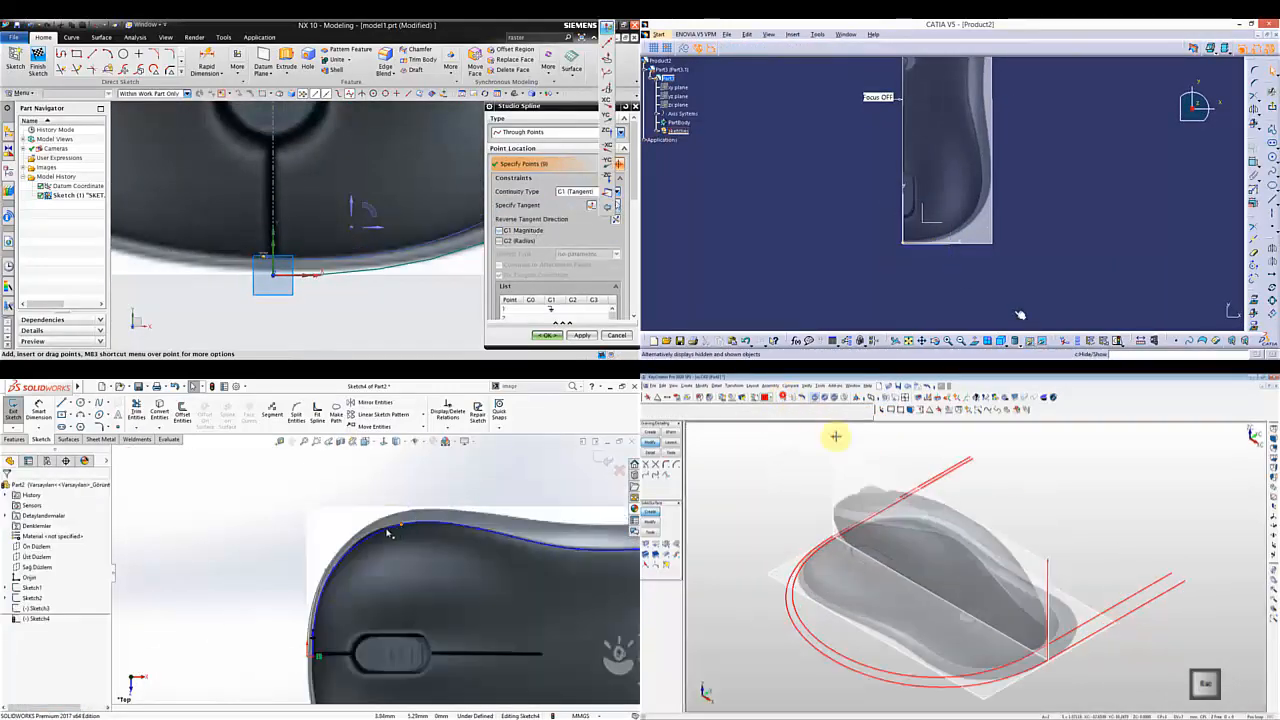
- Refine the SolidWorks inner spline at the front corner, exit its sketch, and accept the NX inner spline
left_click(374, 534)
middle_click_drag(1020, 314, 991, 229)
key("alt+1")
scroll(374, 562, "up", 4)
key("Escape")
scroll(983, 457, "down", 1)
left_click(1273, 200)
left_click(547, 335)
left_click(603, 459)
scroll(983, 457, "up", 2)
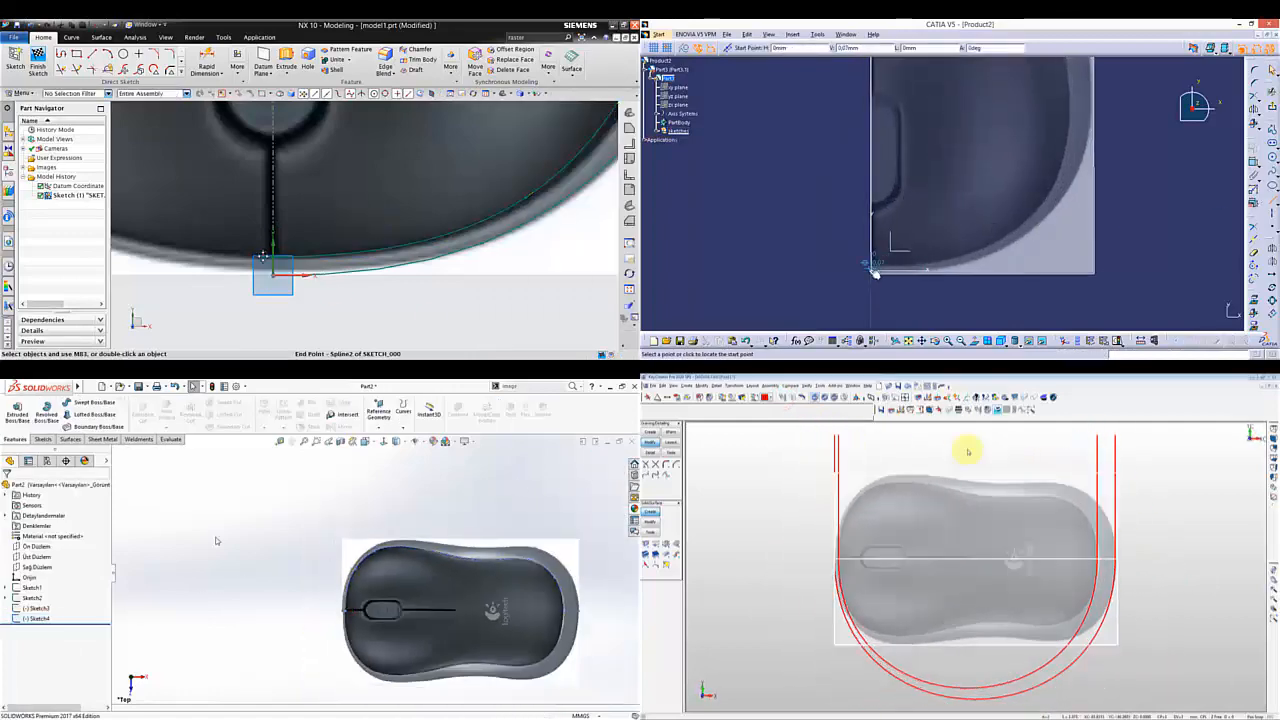
- Start a SolidWorks sketch on the Ön Düzlem plane and trace the lower edge of the mouse's grey side band with a spline
left_click(36, 546)
middle_click_drag(960, 582, 966, 511)
left_click(52, 523)
scroll(279, 298, "down", 4)
left_click(99, 402)
mouse_move(871, 232)
middle_mouse_down()
mouse_move(877, 269)
mouse_move(924, 270)
mouse_move(956, 319)
middle_mouse_up()
scroll(963, 566, "down", 1)
scroll(383, 262, "down", 3)
left_click(220, 607)
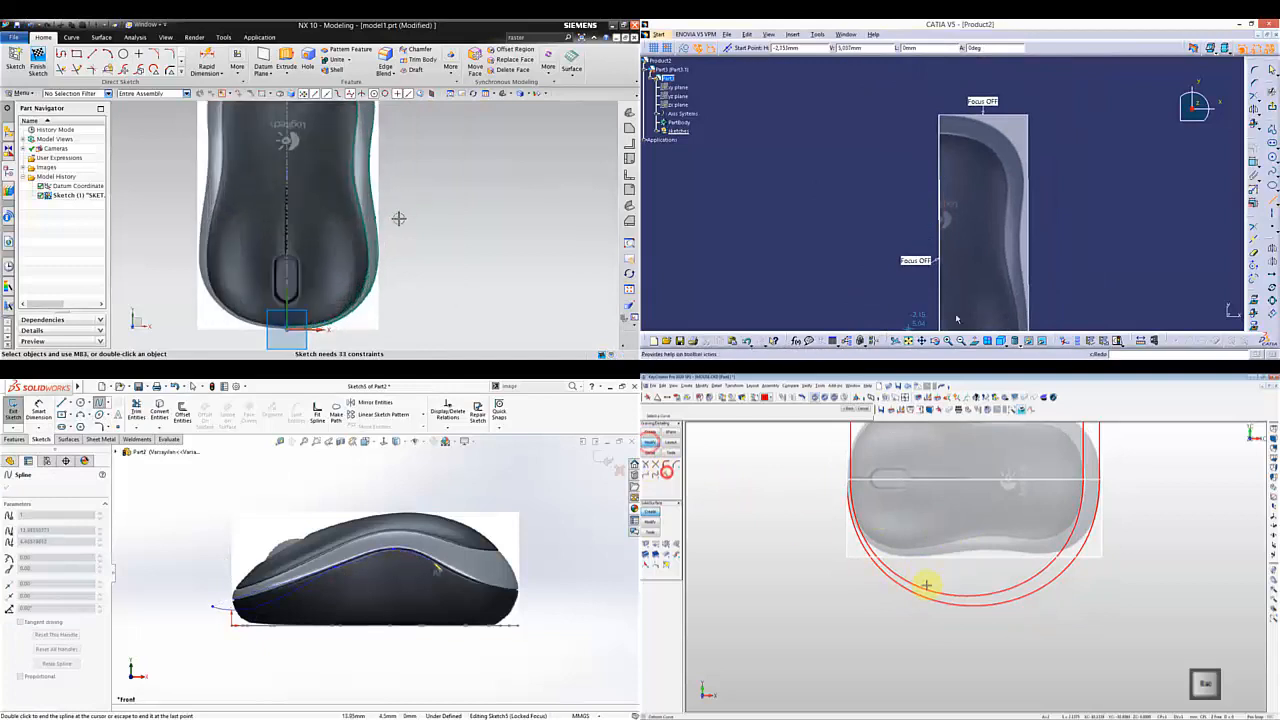
scroll(426, 220, "down", 3)
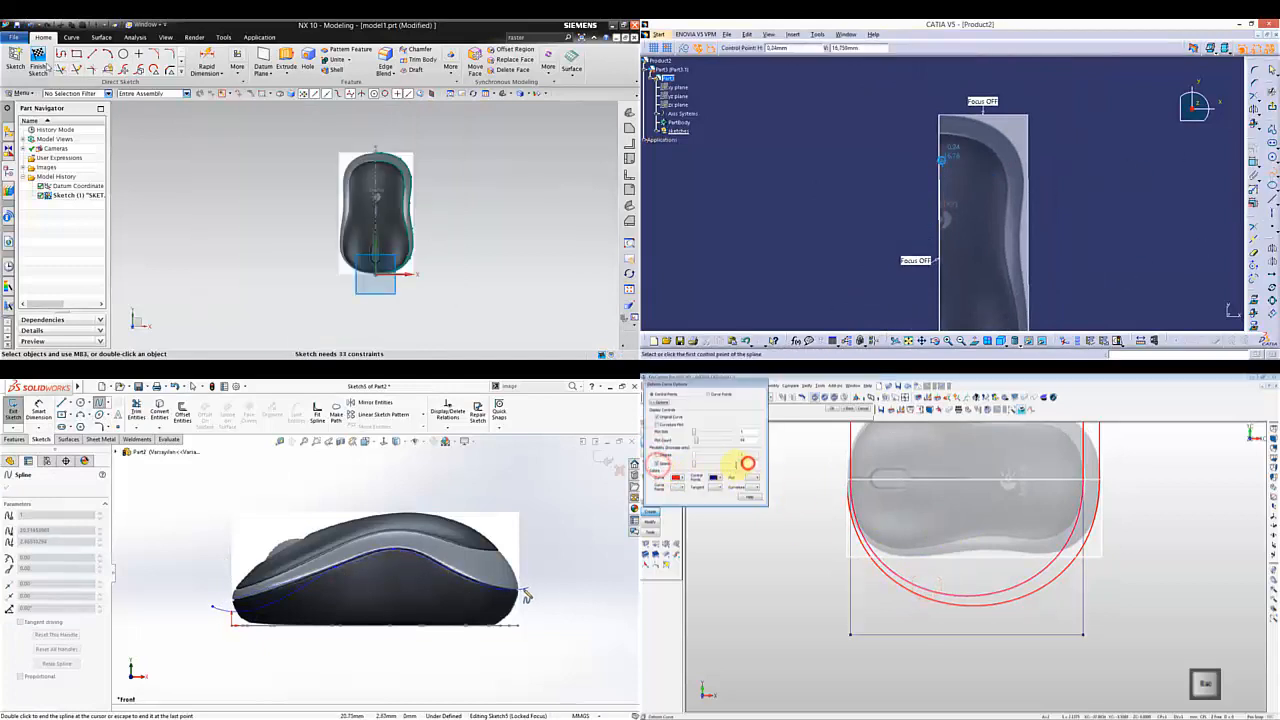
- Finish the NX top-view outline sketch and create a new NX sketch on the side image's plane
left_click(37, 57)
scroll(945, 170, "up", 3)
key("Escape")
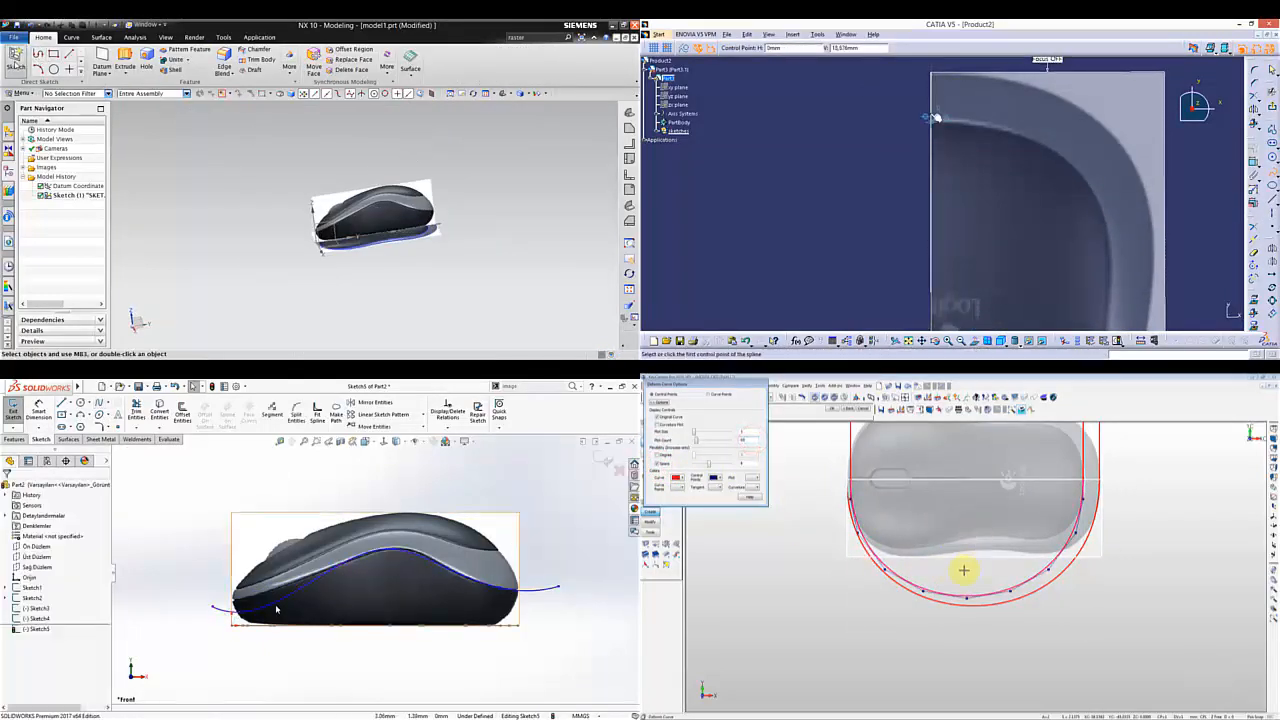
left_click(14, 58)
left_click(591, 306)
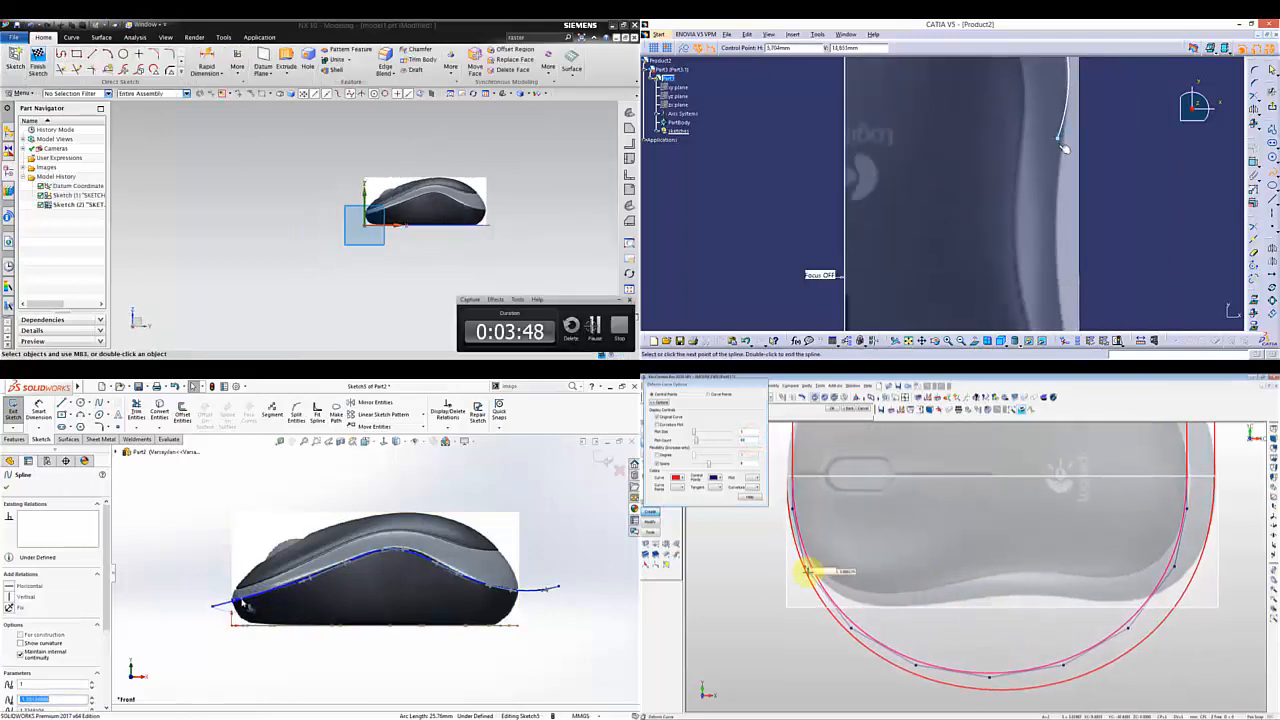
- Close the SolidWorks lower side-band sketch and start another sketch on the Ön Düzlem plane
scroll(243, 603, "up", 3)
middle_click_drag(1065, 148, 1008, 63)
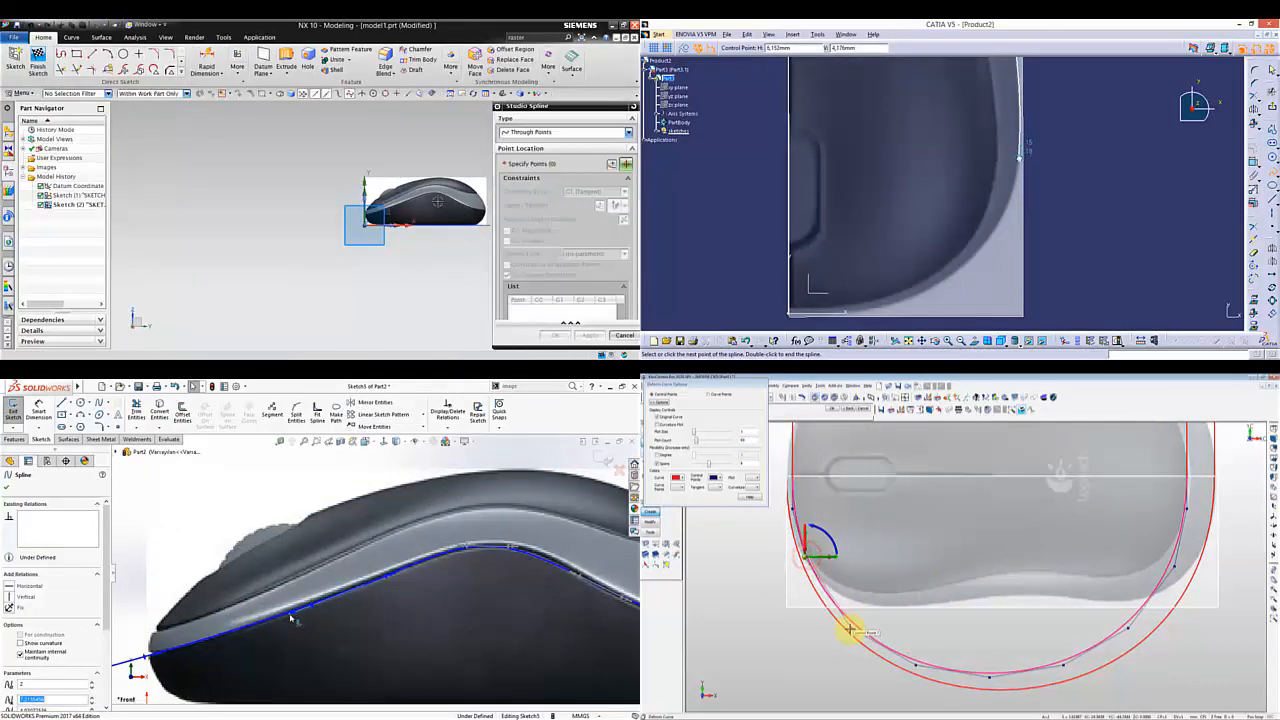
scroll(288, 614, "down", 3)
left_click(13, 410)
scroll(320, 222, "up", 3)
left_click(36, 546)
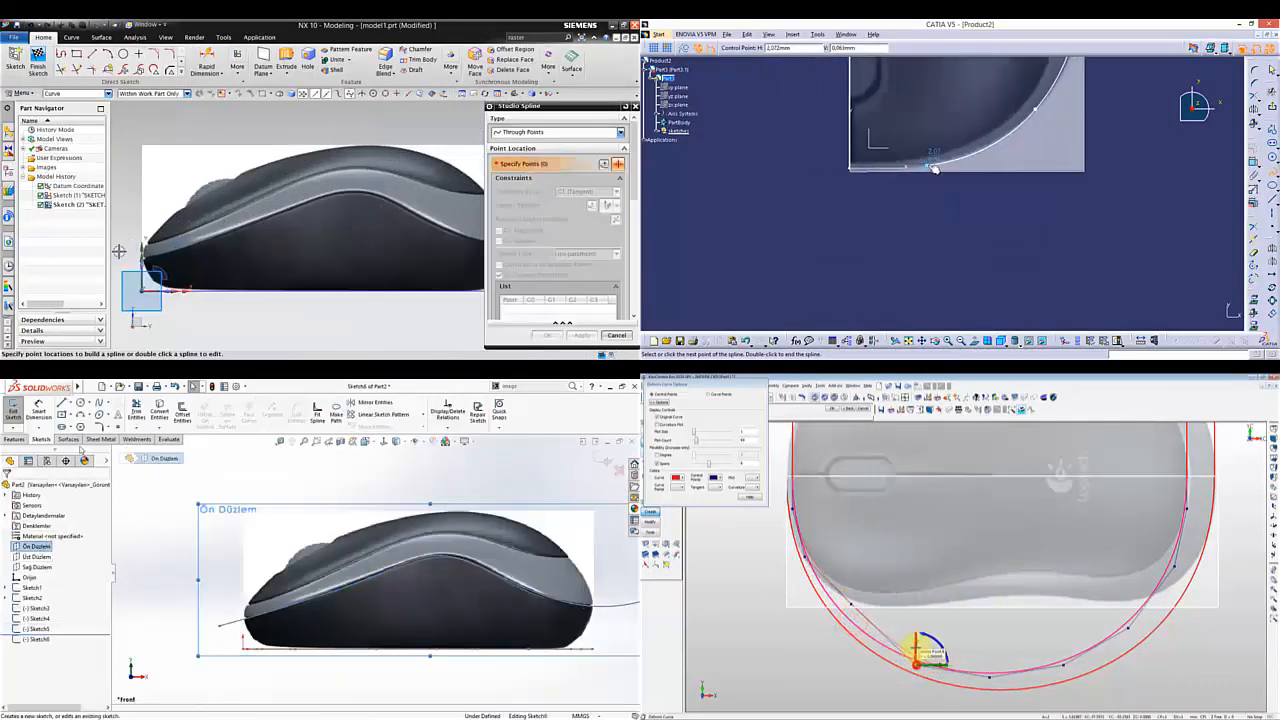
- Complete the CATIA outer spline with tangency on its first control point and trace the grey band's upper edge in NX
left_click_drag(930, 170, 848, 168)
left_click(849, 168)
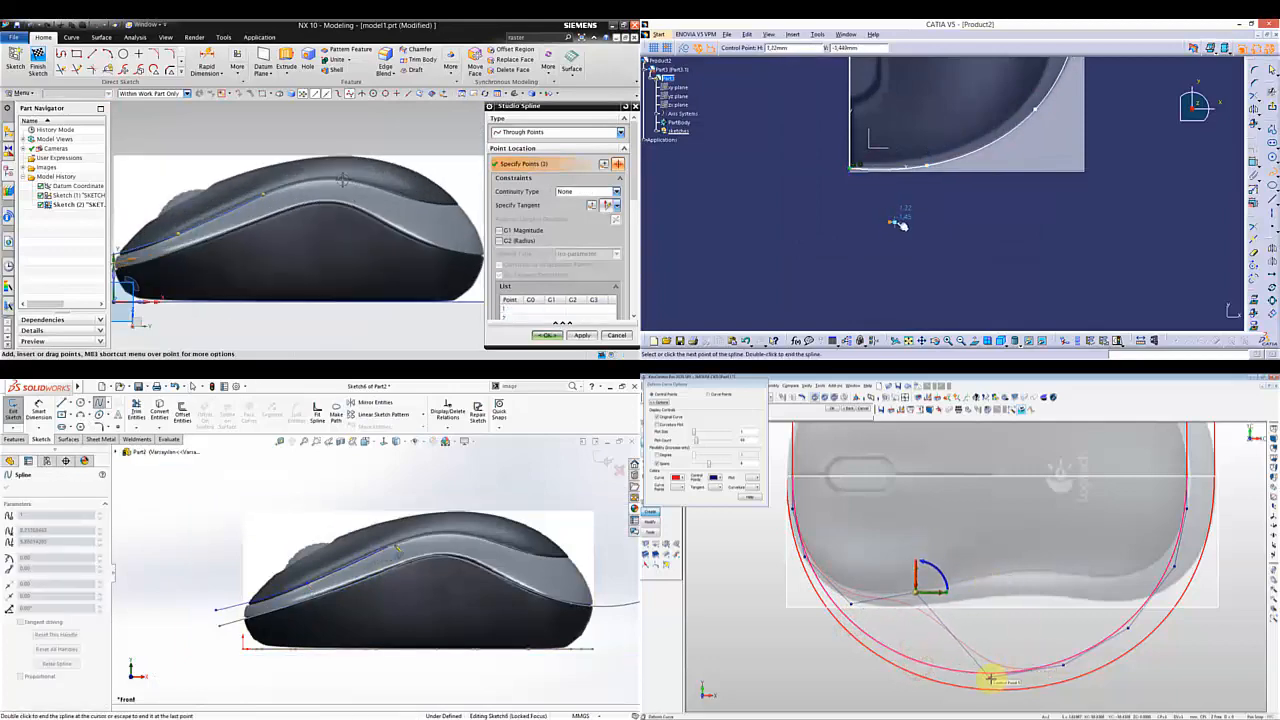
left_click(341, 200)
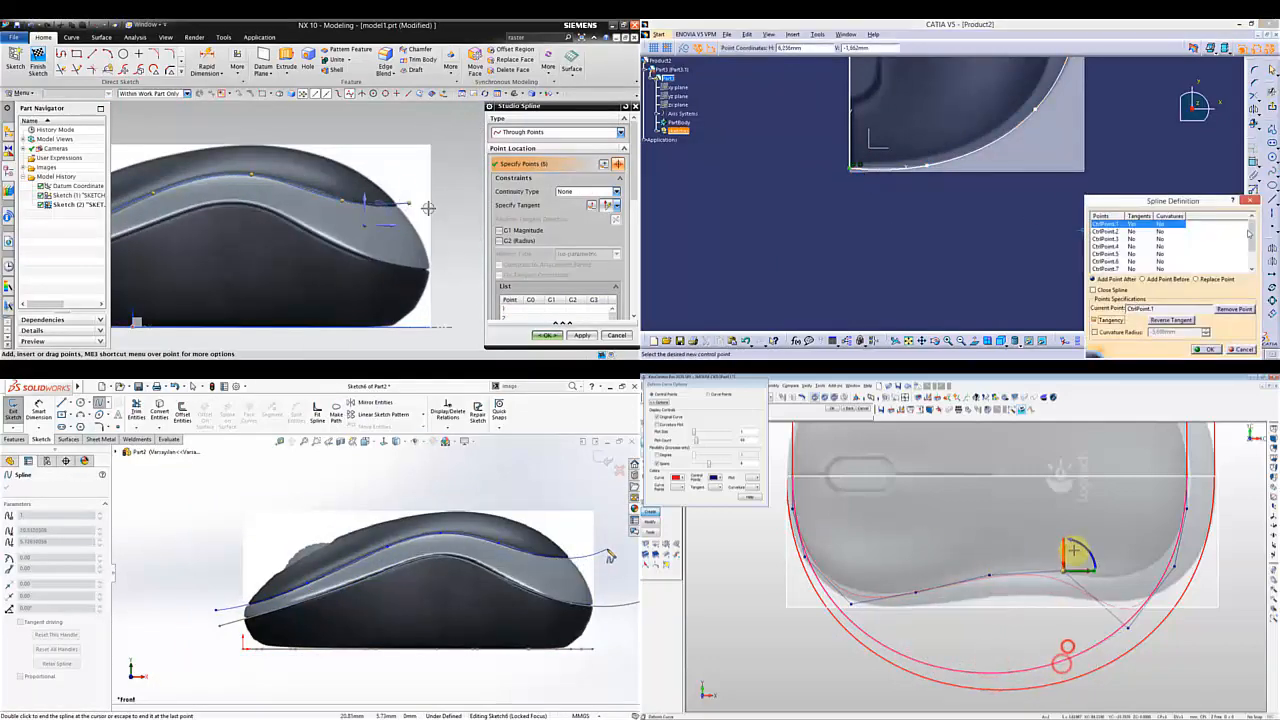
middle_click_drag(412, 207, 322, 211)
left_click(1207, 349)
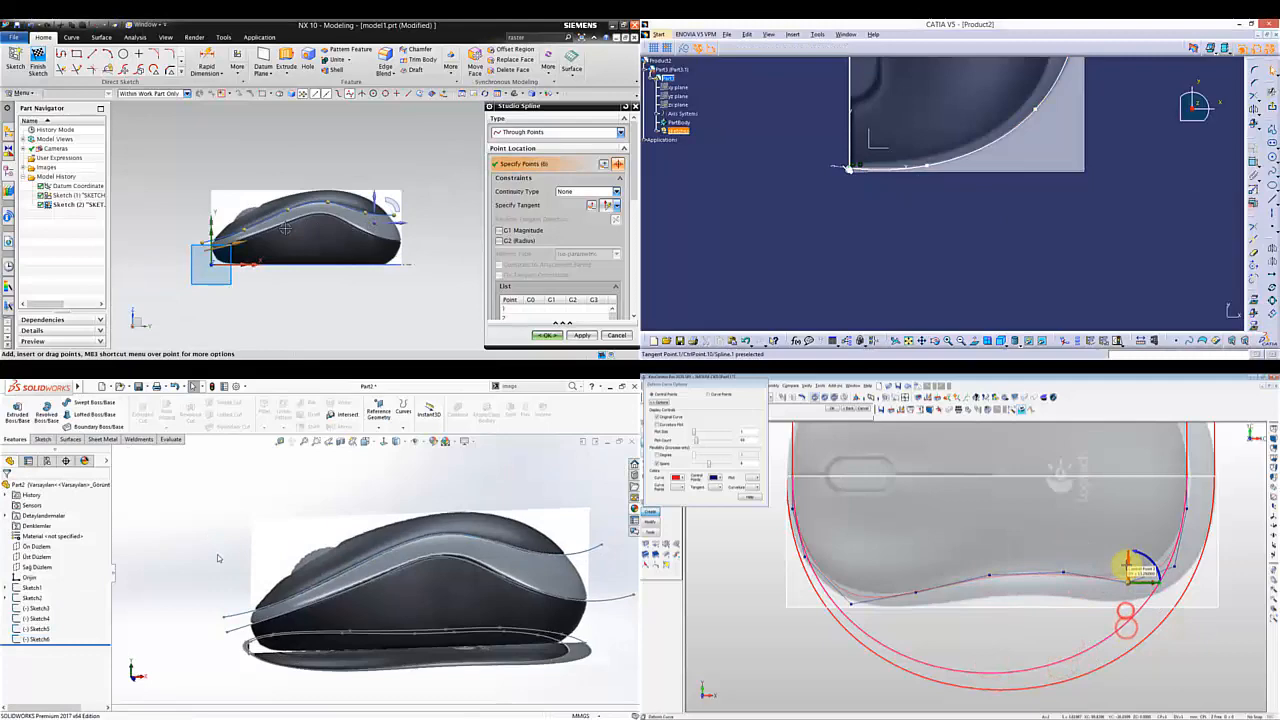
- Hide the SolidWorks sketches that hold the reference images
right_click(36, 587)
left_click(67, 536)
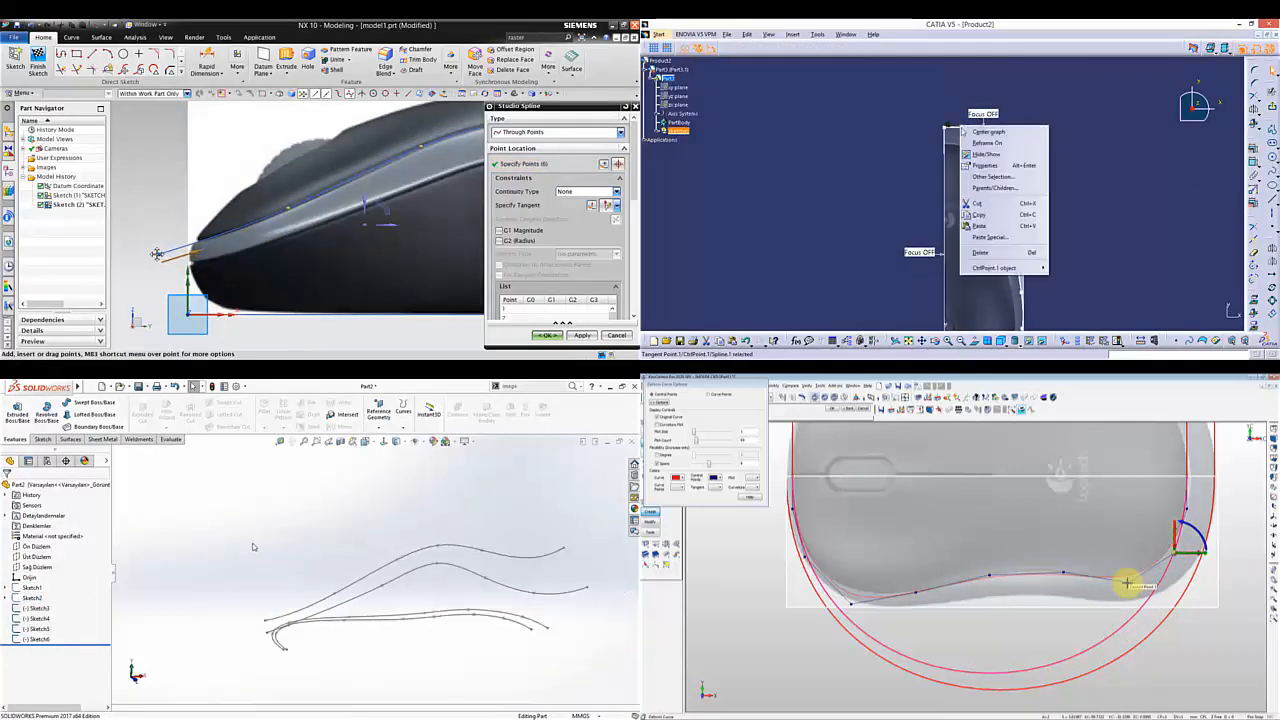
key("F8")
mouse_move(1040, 268)
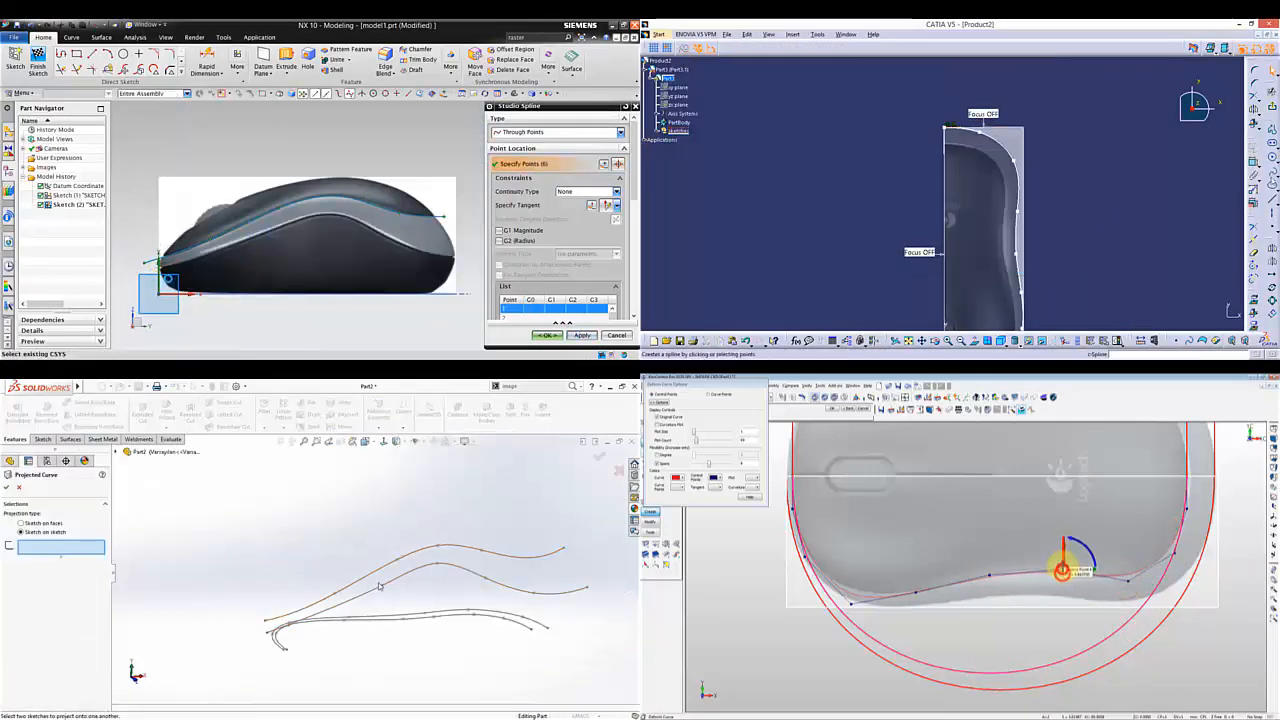
- Project the paired top and side sketches into a curve in SolidWorks and accept the reshaped inner outline in KeyCreator
left_click(380, 587)
scroll(147, 275, "up", 2)
left_click(138, 268)
left_click(948, 148)
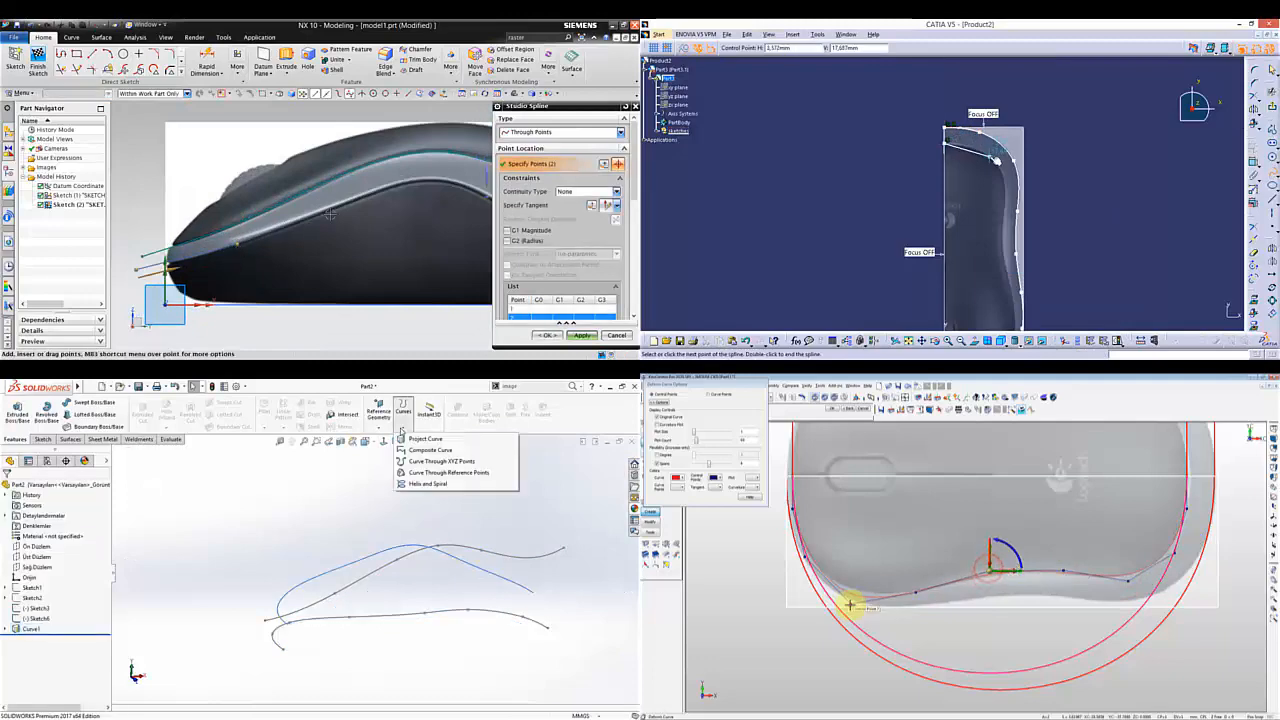
key("Return")
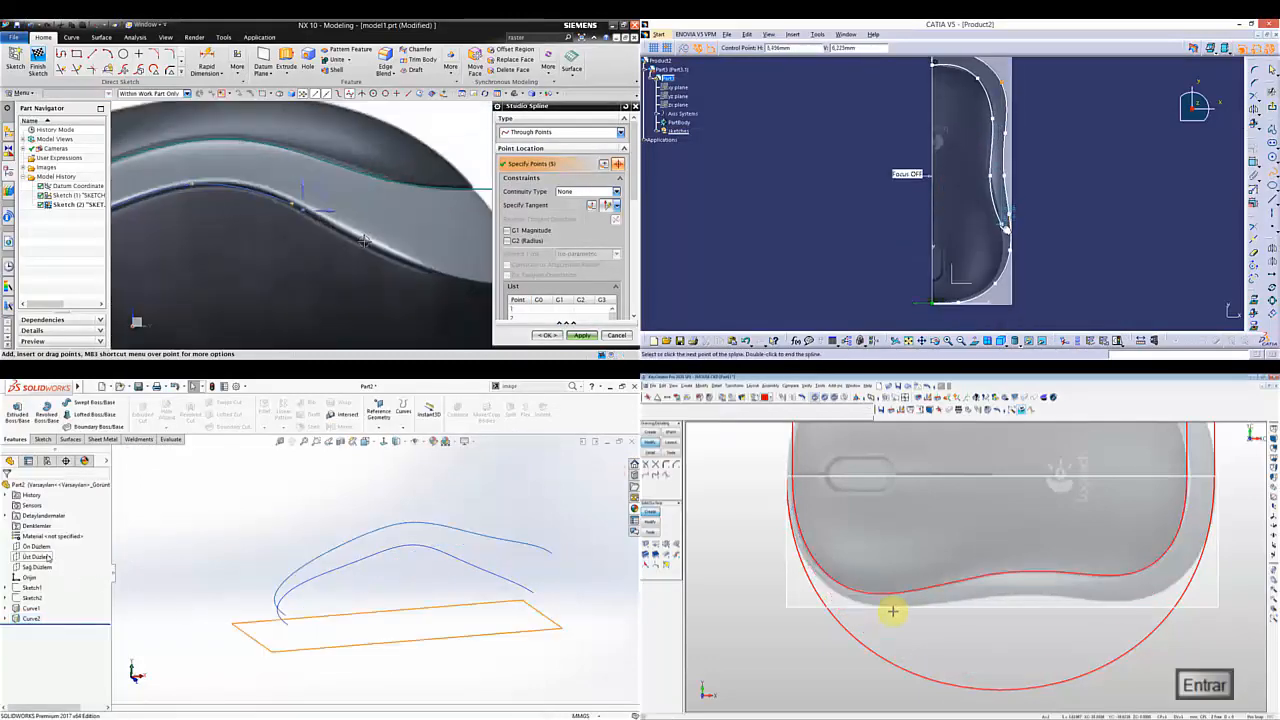
- Trace the grey band's lower edge with a through-points Studio Spline in NX and the inner outline with a spline in CATIA
left_click(36, 546)
scroll(312, 260, "up", 3)
left_click(411, 287)
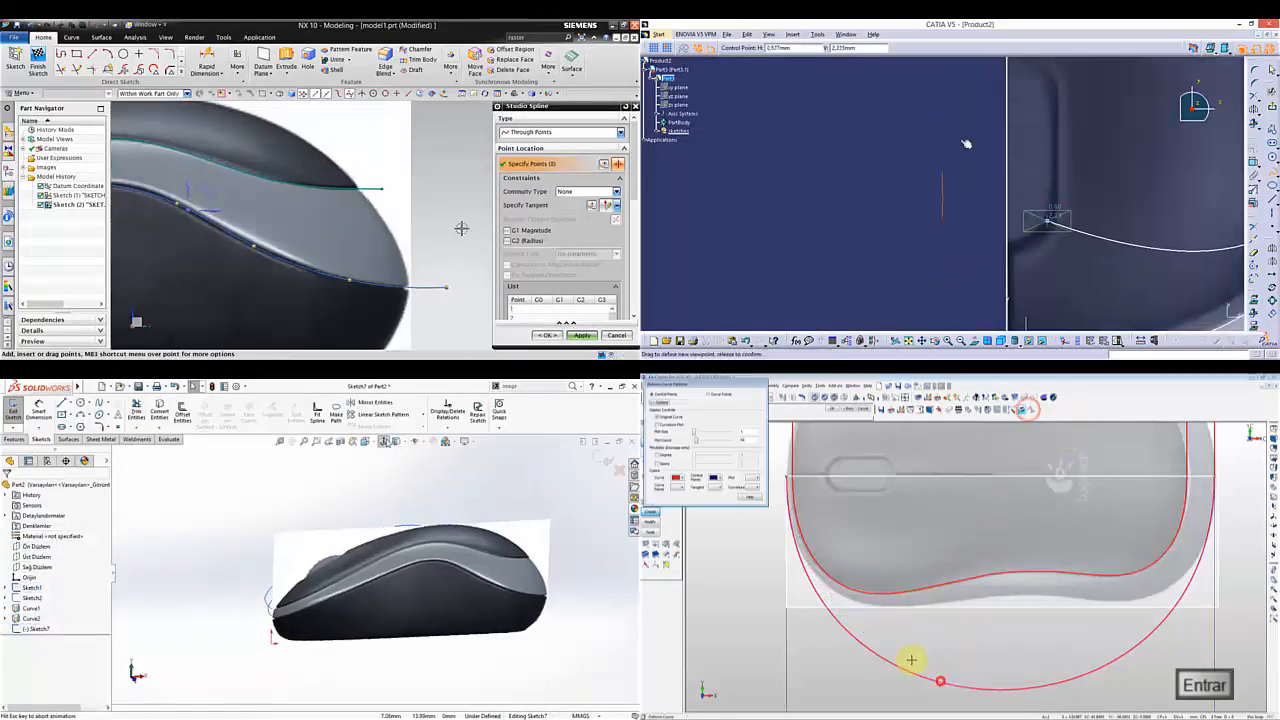
scroll(258, 591, "up", 5)
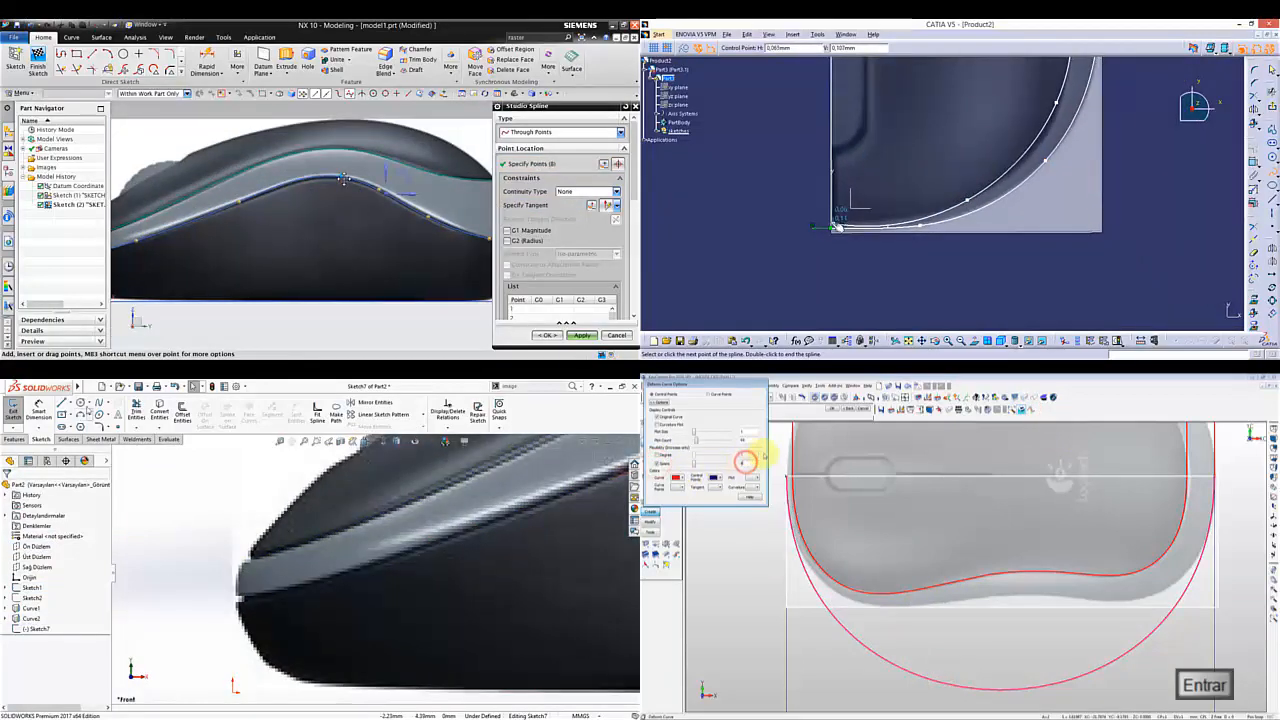
scroll(237, 568, "down", 5)
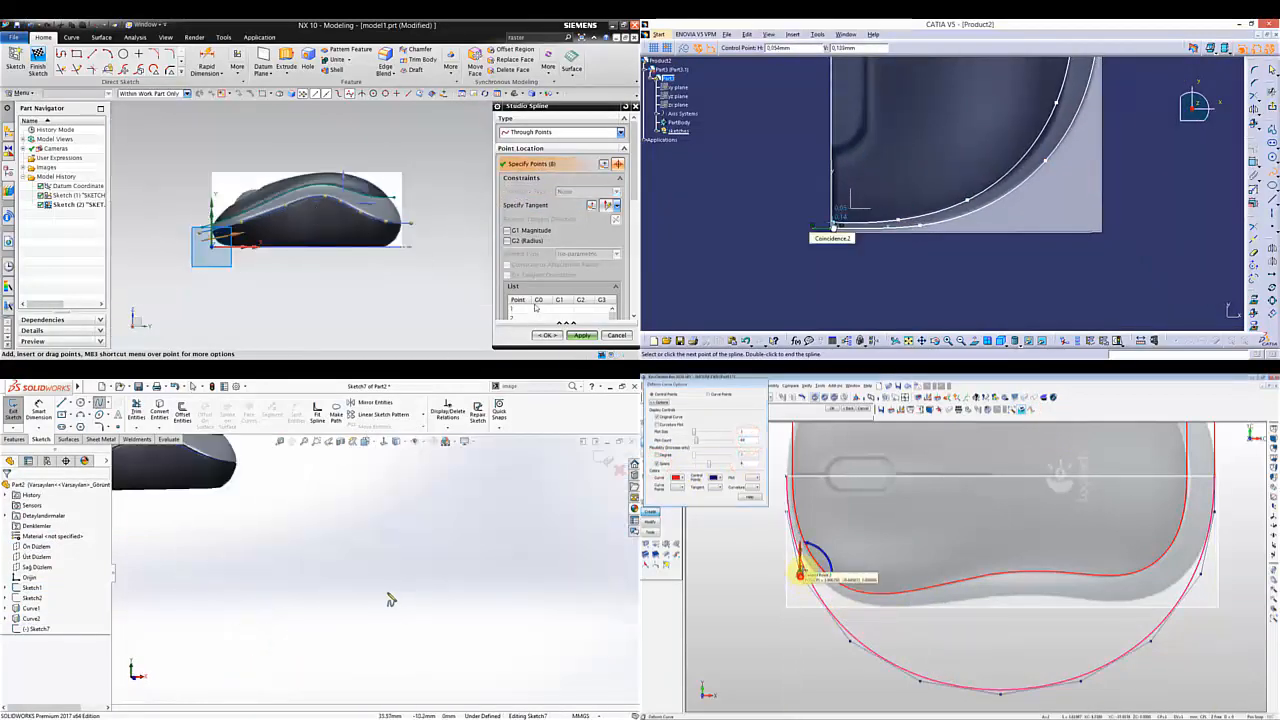
scroll(391, 606, "up", 5)
scroll(380, 600, "down", 5)
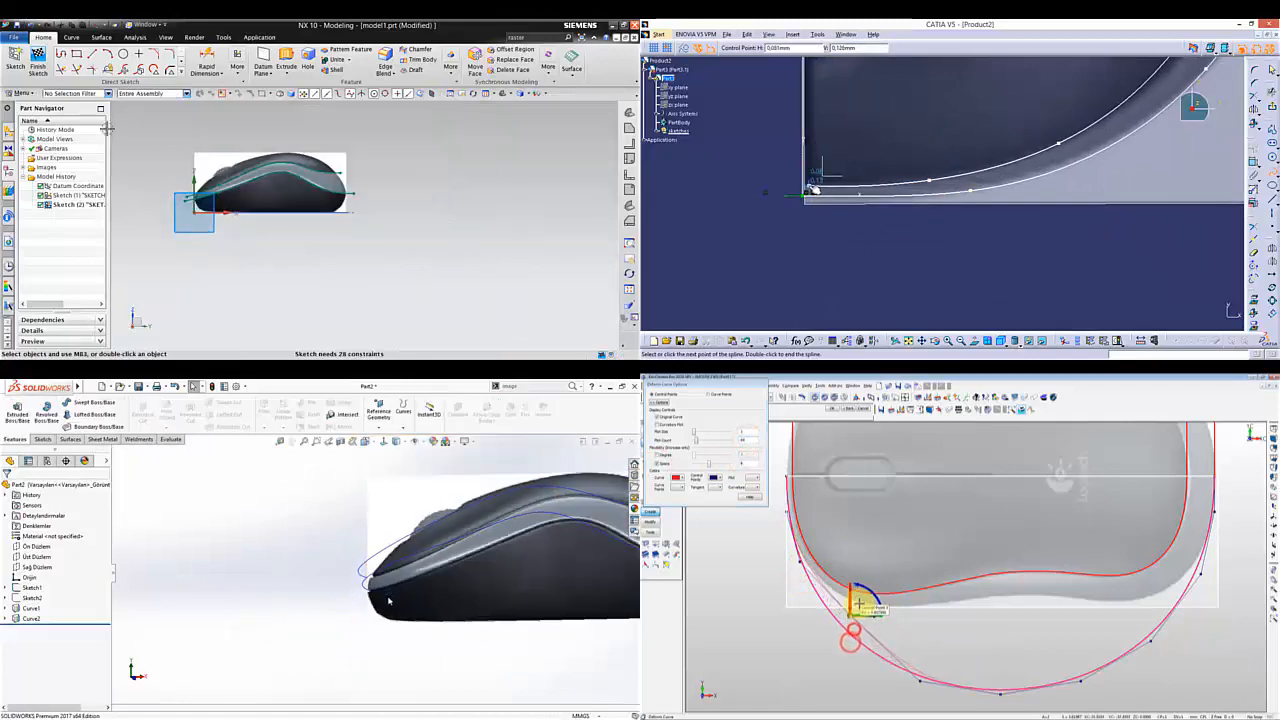
- Select the lower band-edge spline as Curve 1 for an NX Combined Projection and apply tangency to CtrlPoint.1 of CATIA's inner spline
middle_click_drag(411, 617, 349, 507)
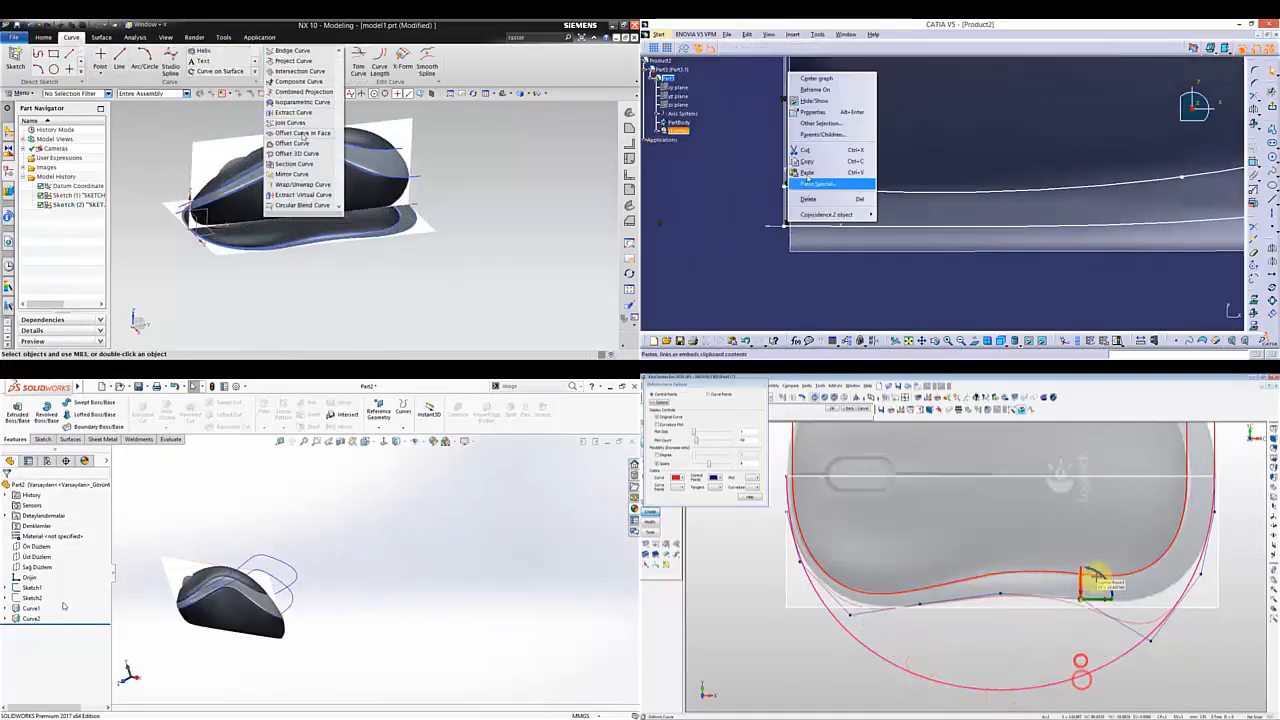
left_click(303, 91)
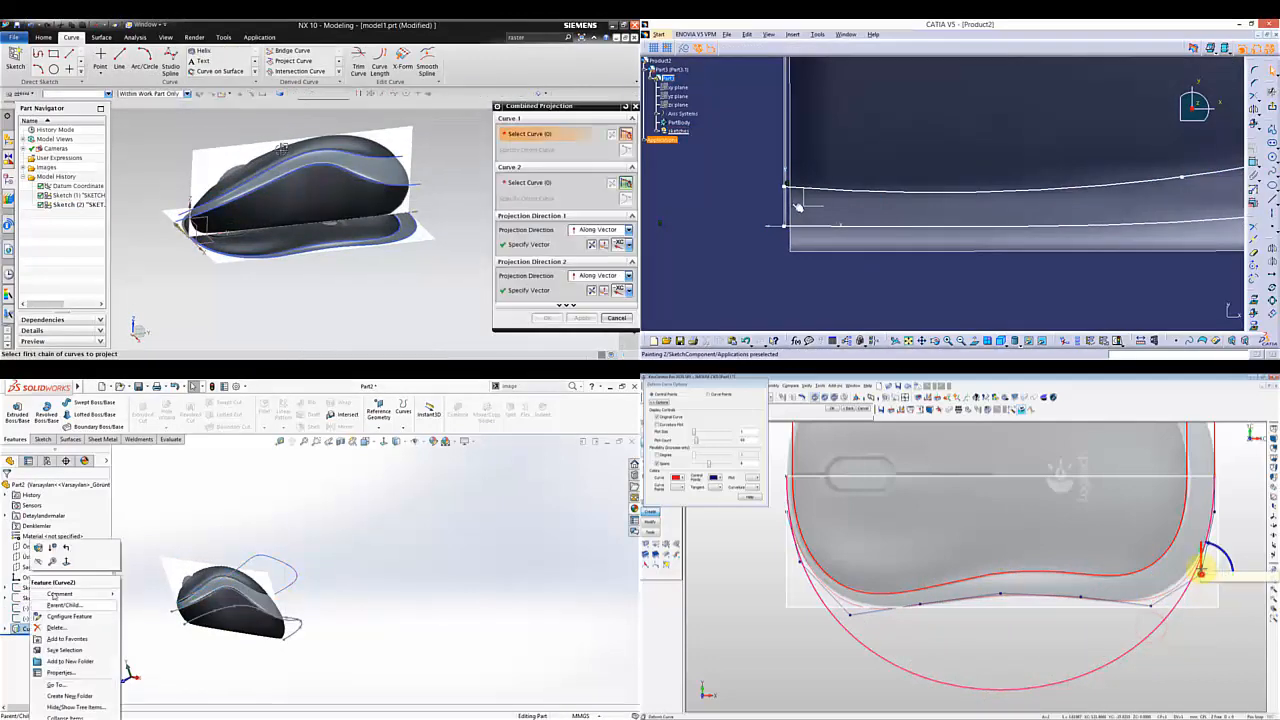
middle_click_drag(258, 565, 447, 532)
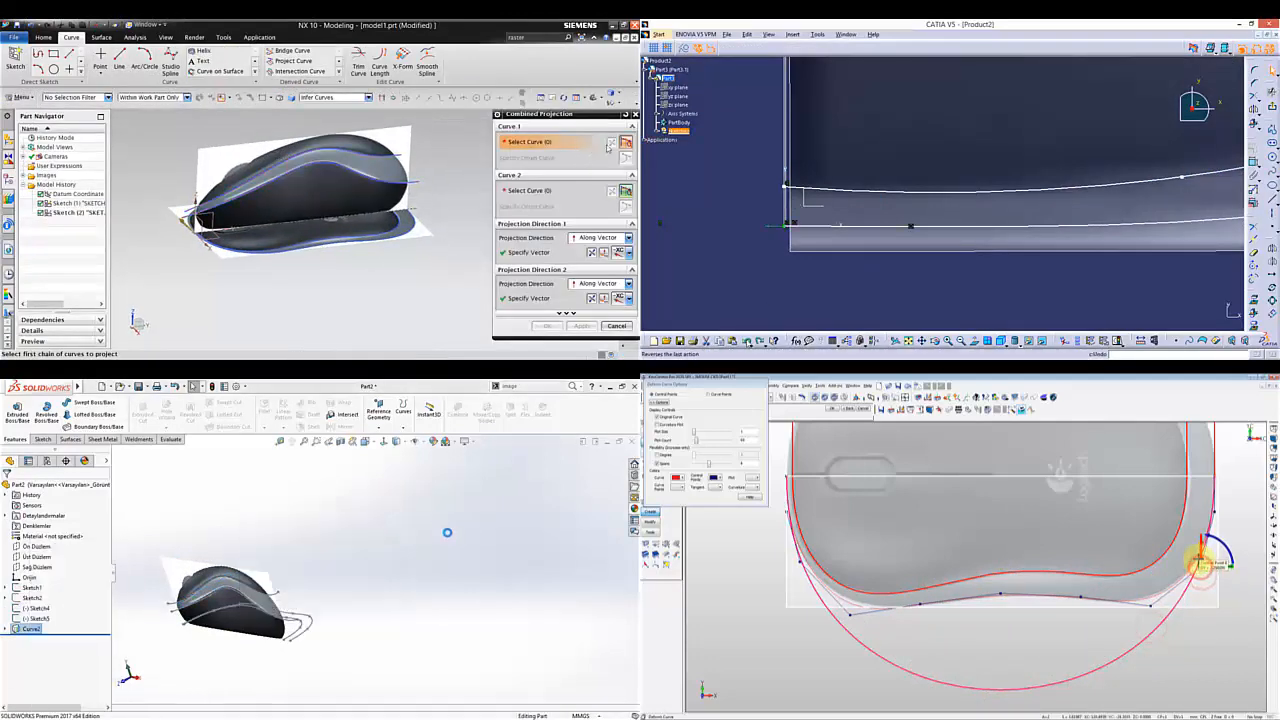
double_click(863, 191)
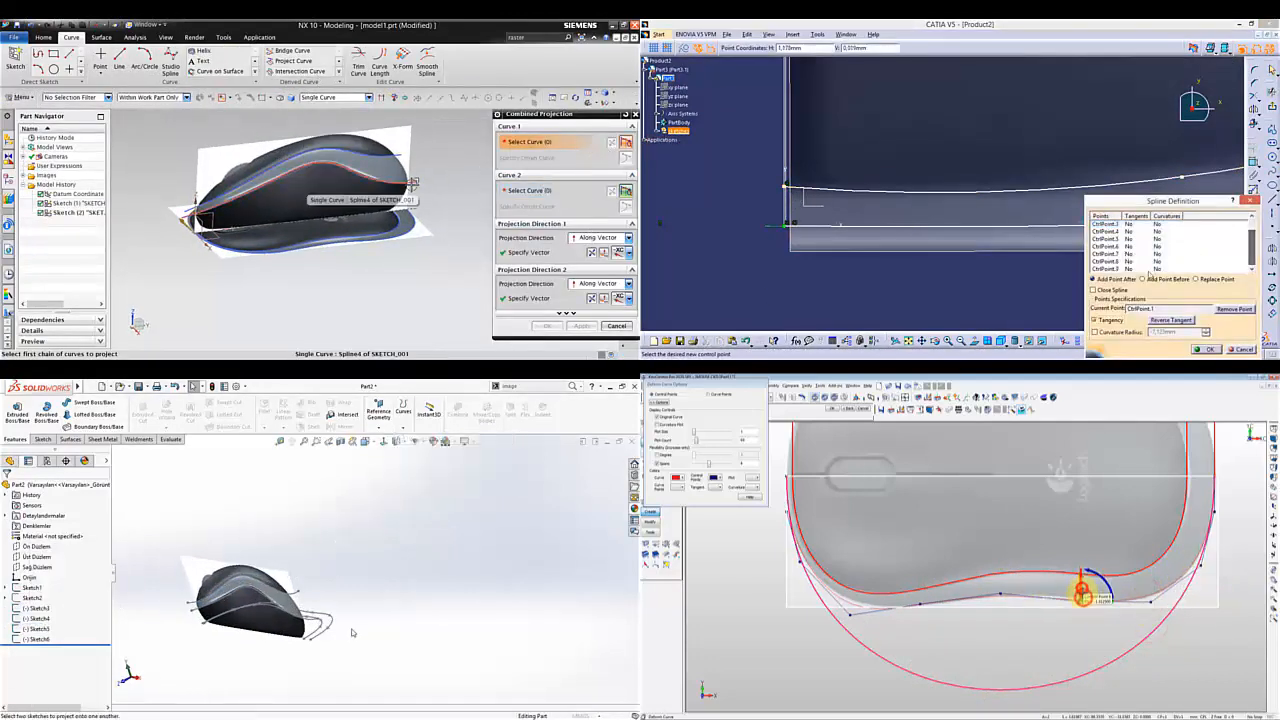
left_click(305, 190)
left_click(1208, 349)
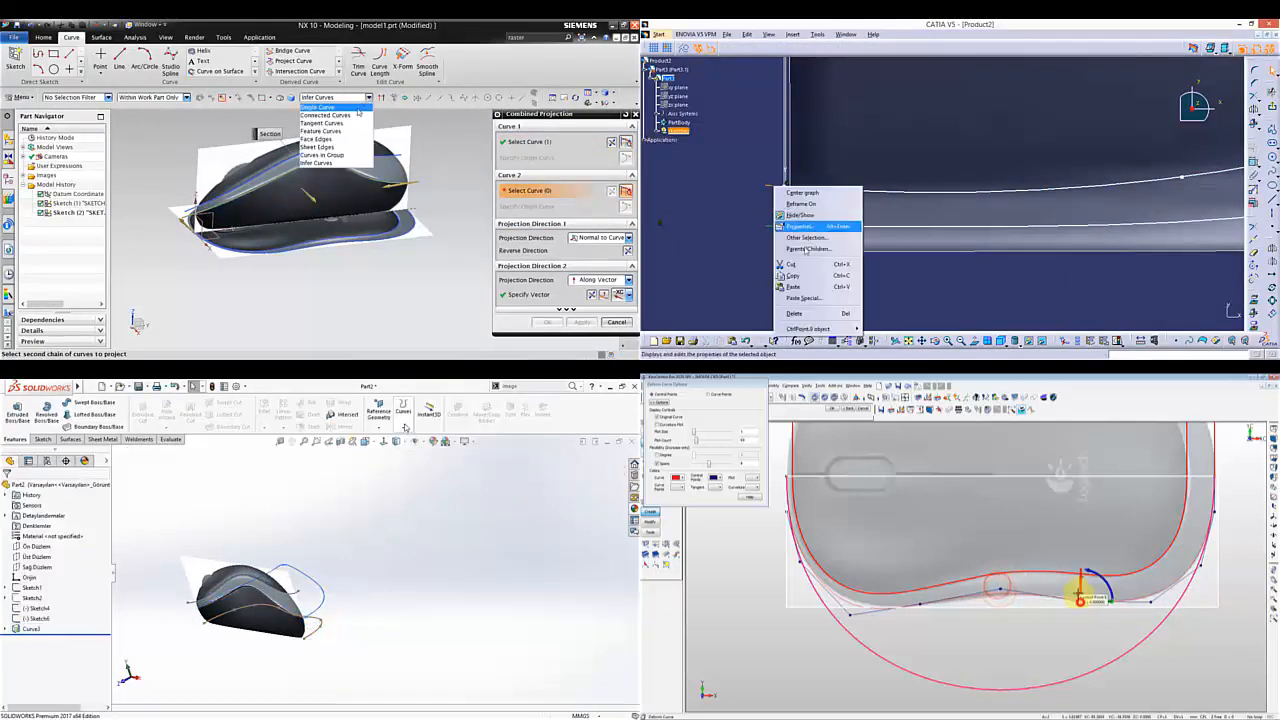
- Create two NX combined projection curves from the side and top splines, and sketch a short spline across the band's front end in SolidWorks
left_click(381, 105)
scroll(993, 258, "up", 3)
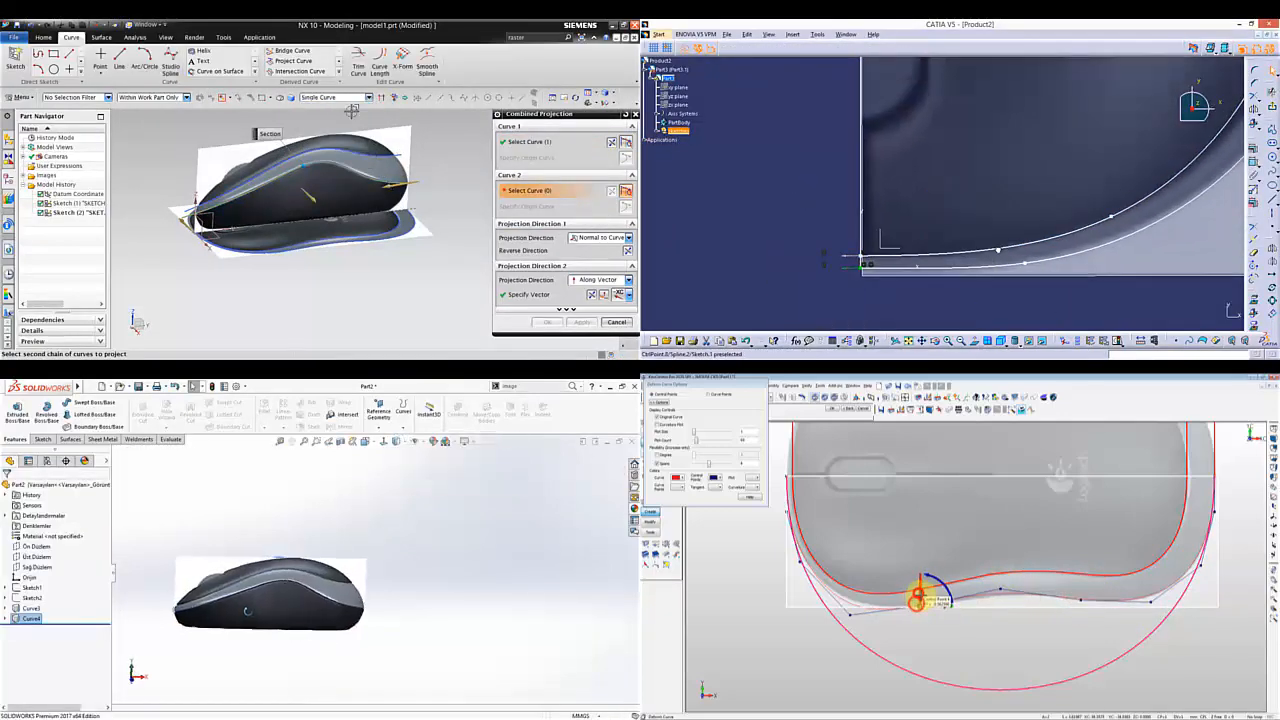
scroll(1095, 165, "down", 3)
left_click(418, 228)
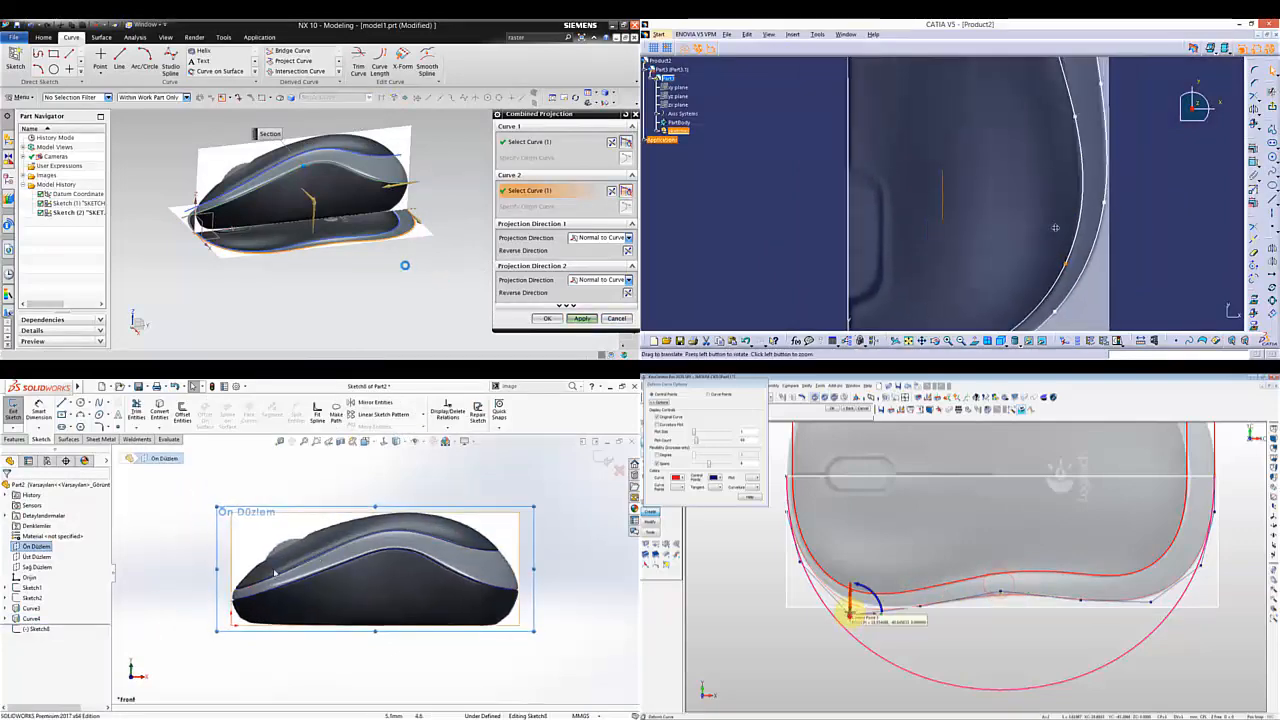
left_click(582, 318)
left_click(407, 206)
left_click(304, 608)
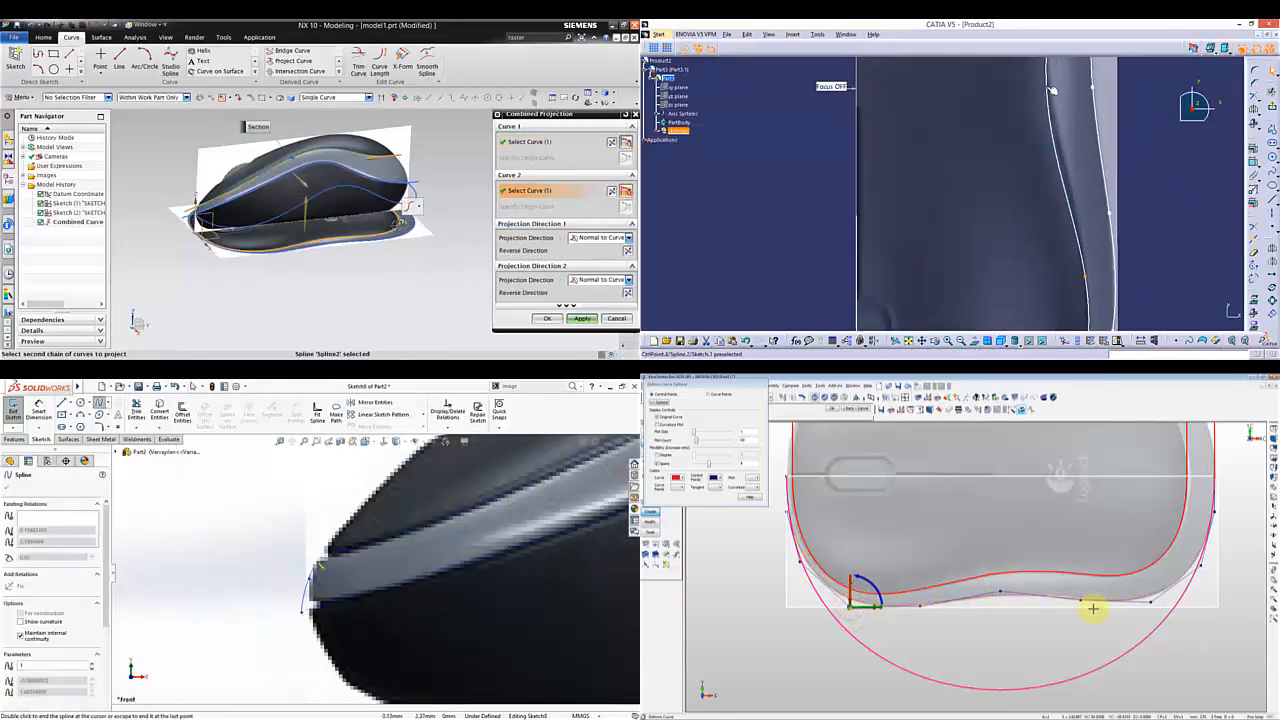
left_click(546, 318)
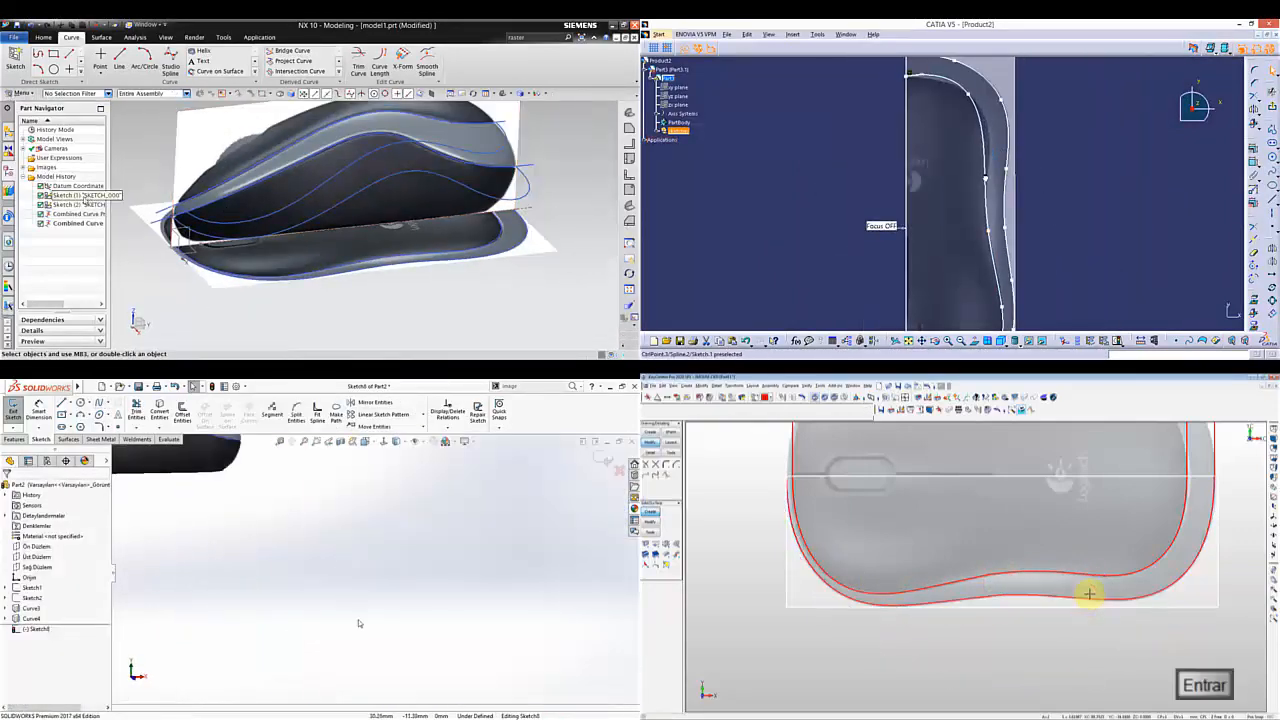
- Pierce the SolidWorks front-end spline to the projected curves and create an NX sketch on the side image's plane
key("alt+2")
right_click(922, 74)
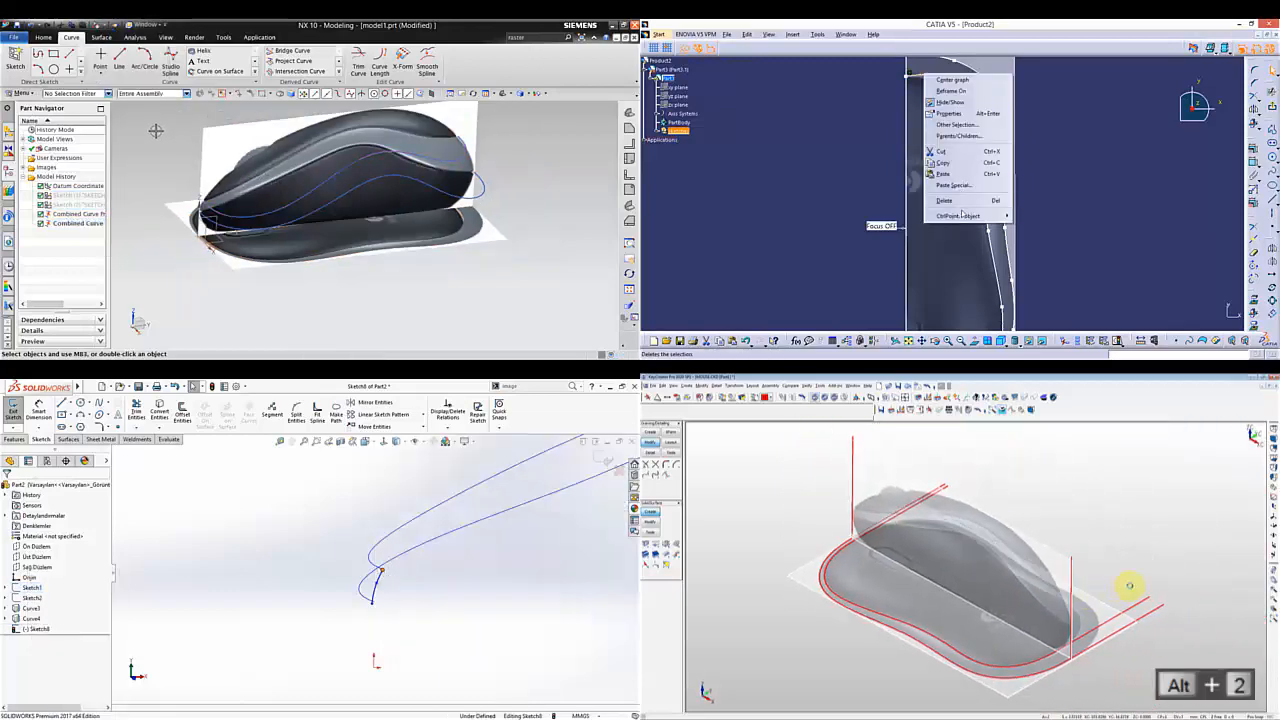
mouse_move(960, 216)
left_click(393, 551)
left_click(1034, 255)
left_click(417, 523)
left_click(948, 447)
left_click(15, 60)
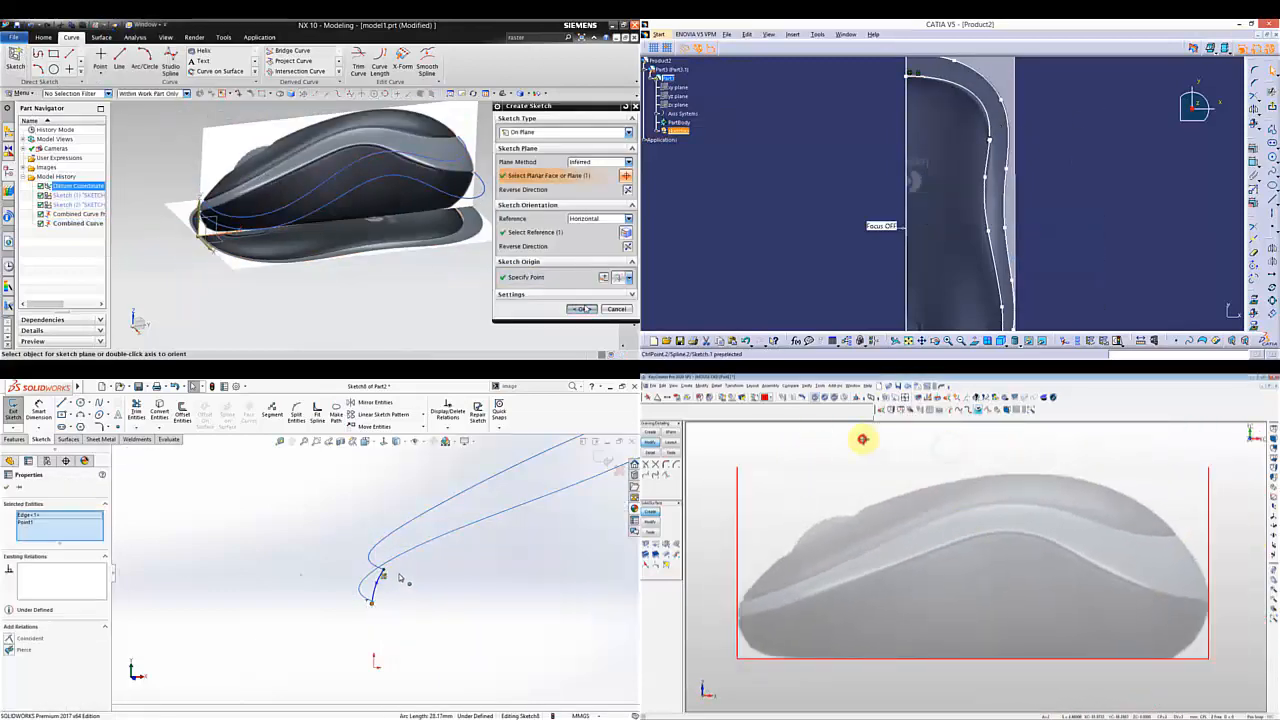
left_click(583, 308)
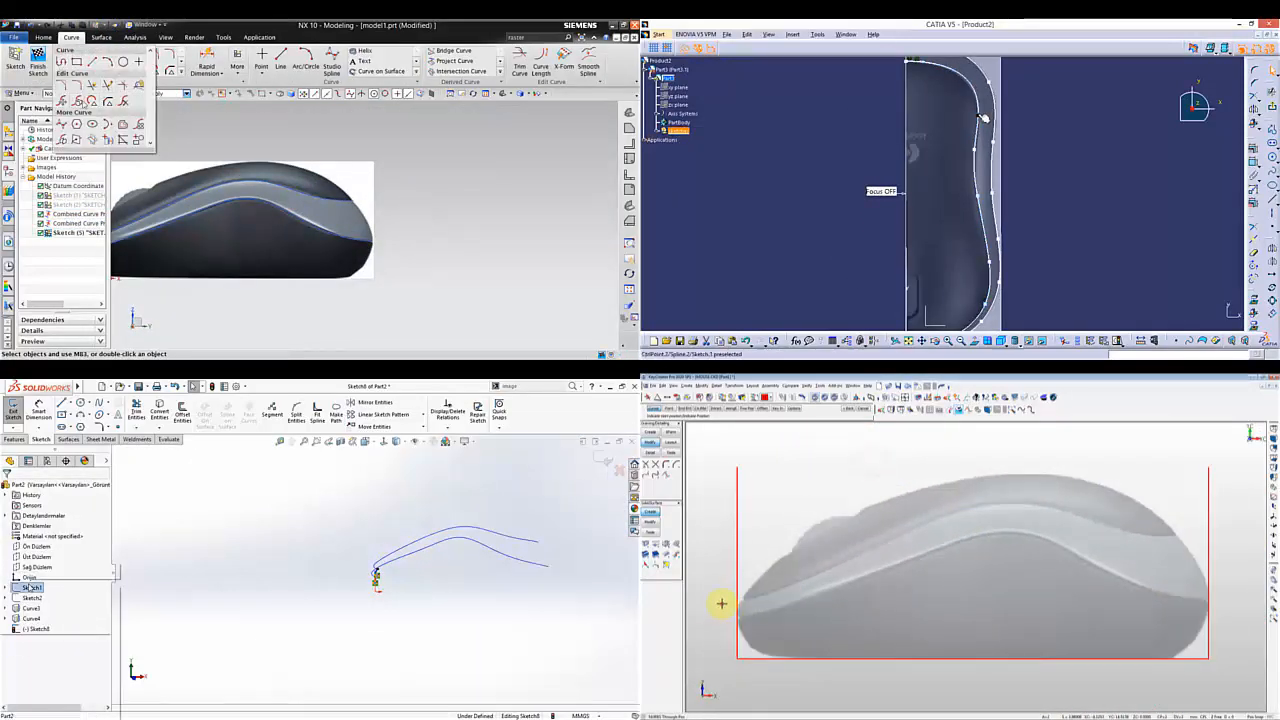
- Show Sketch1 in SolidWorks and begin tracing the grey band's upper edge with a spline in KeyCreator
right_click(29, 587)
left_click(721, 604)
left_click(40, 568)
left_click(62, 124)
left_click(778, 590)
scroll(520, 530, "down", 4)
scroll(350, 205, "up", 3)
left_click(842, 562)
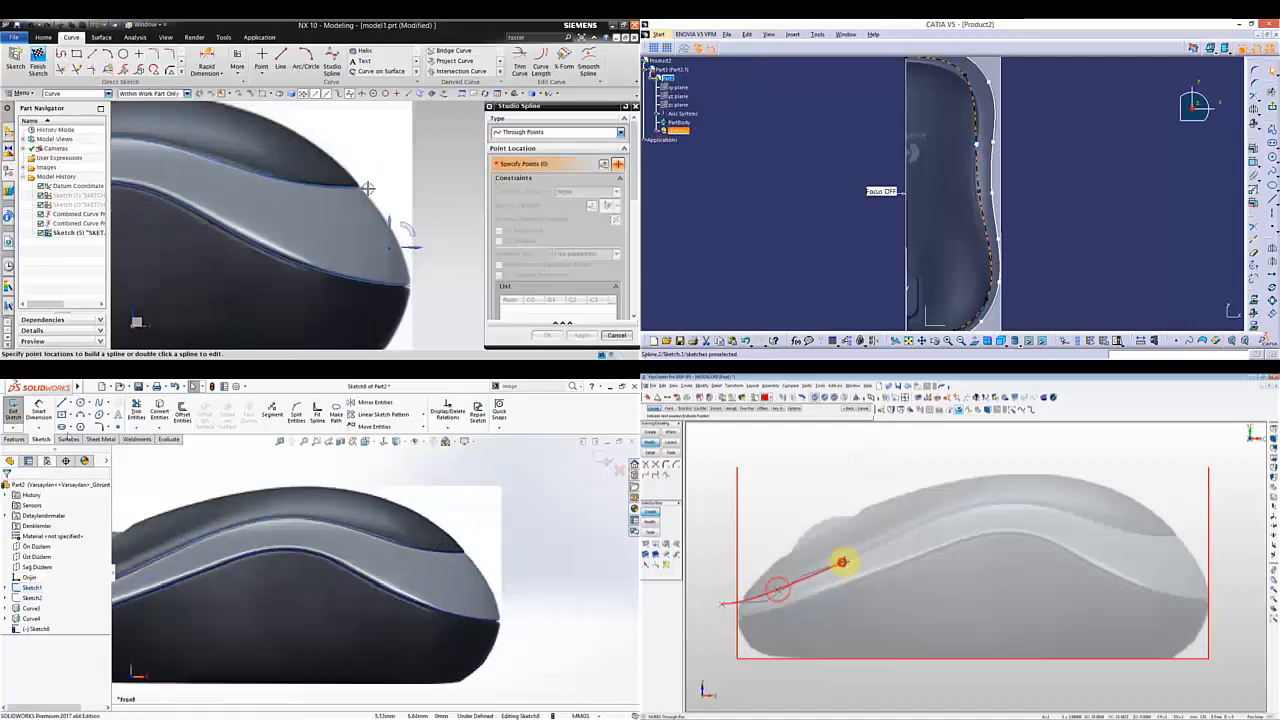
left_click(904, 532)
- Draw a spline across the grey band's rear end in SolidWorks and NX while continuing KeyCreator's upper band-edge spline
scroll(368, 195, "up", 3)
left_click(464, 552)
scroll(374, 222, "down", 3)
left_click(977, 505)
scroll(370, 215, "up", 3)
left_click(1038, 506)
middle_click_drag(480, 590, 387, 608)
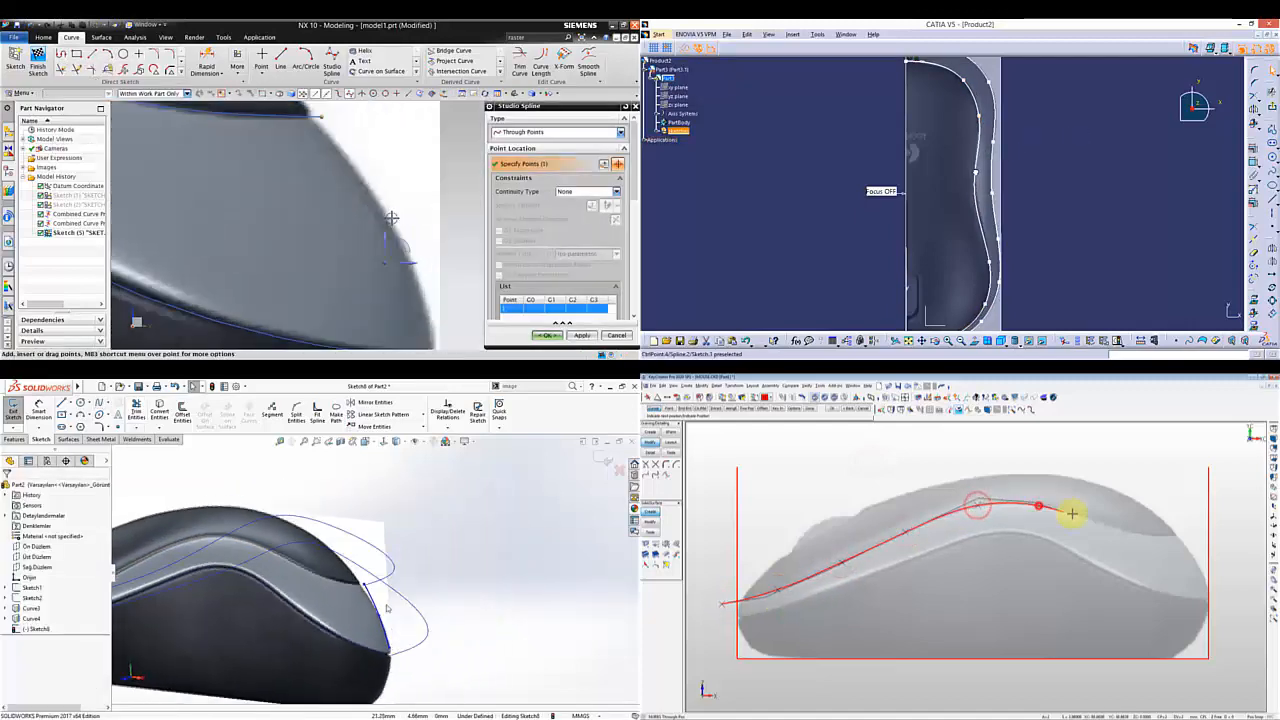
left_click(391, 218)
- Pierce the SolidWorks rear-end spline to the projected curves with Sketch1 hidden, and extend KeyCreator's upper band-edge spline past the mouse's rear
left_click(32, 588)
scroll(383, 246, "down", 2)
left_click(40, 568)
left_click(346, 258)
left_click(364, 584)
scroll(443, 255, "down", 3)
left_click(392, 569, "ctrl")
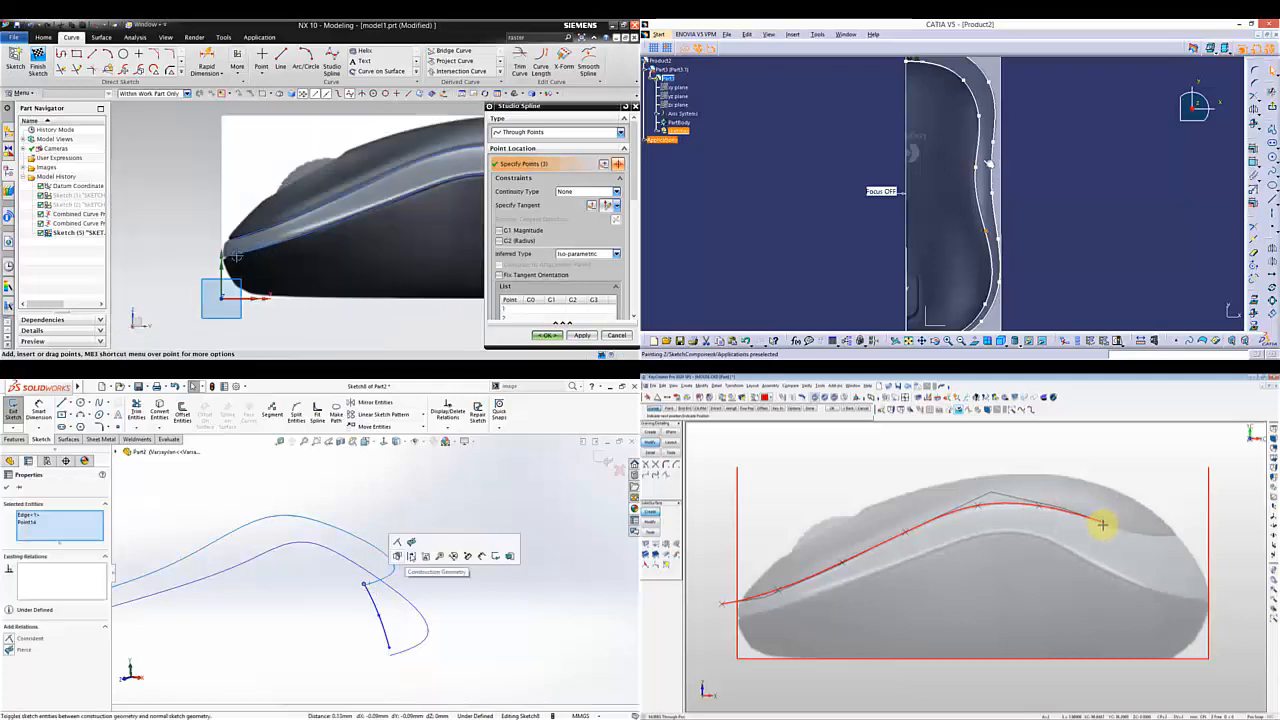
scroll(236, 257, "up", 3)
left_click(411, 542)
scroll(222, 249, "down", 3)
left_click(464, 547)
left_click(1225, 516)
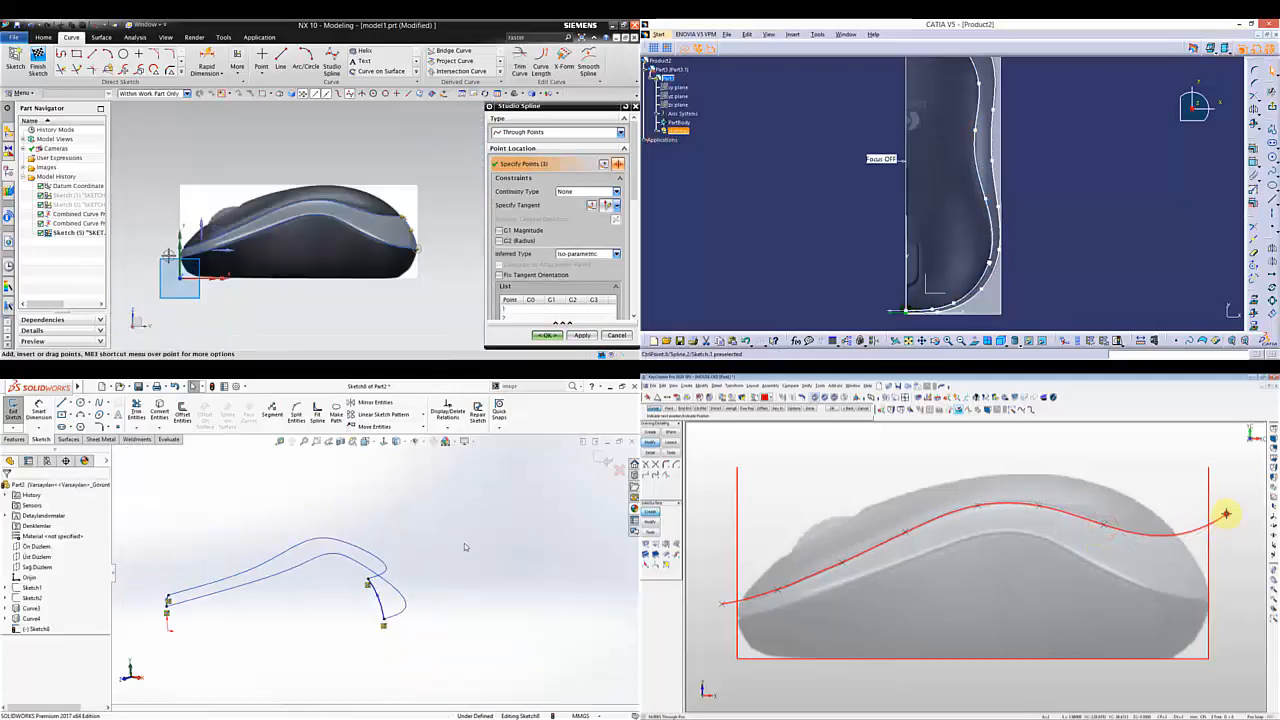
- Draw the NX spline across the band's front end and begin tracing the grey band's lower edge in KeyCreator
left_click(576, 337)
left_click(40, 568)
left_click(320, 208)
key("ctrl+8")
left_click(954, 302)
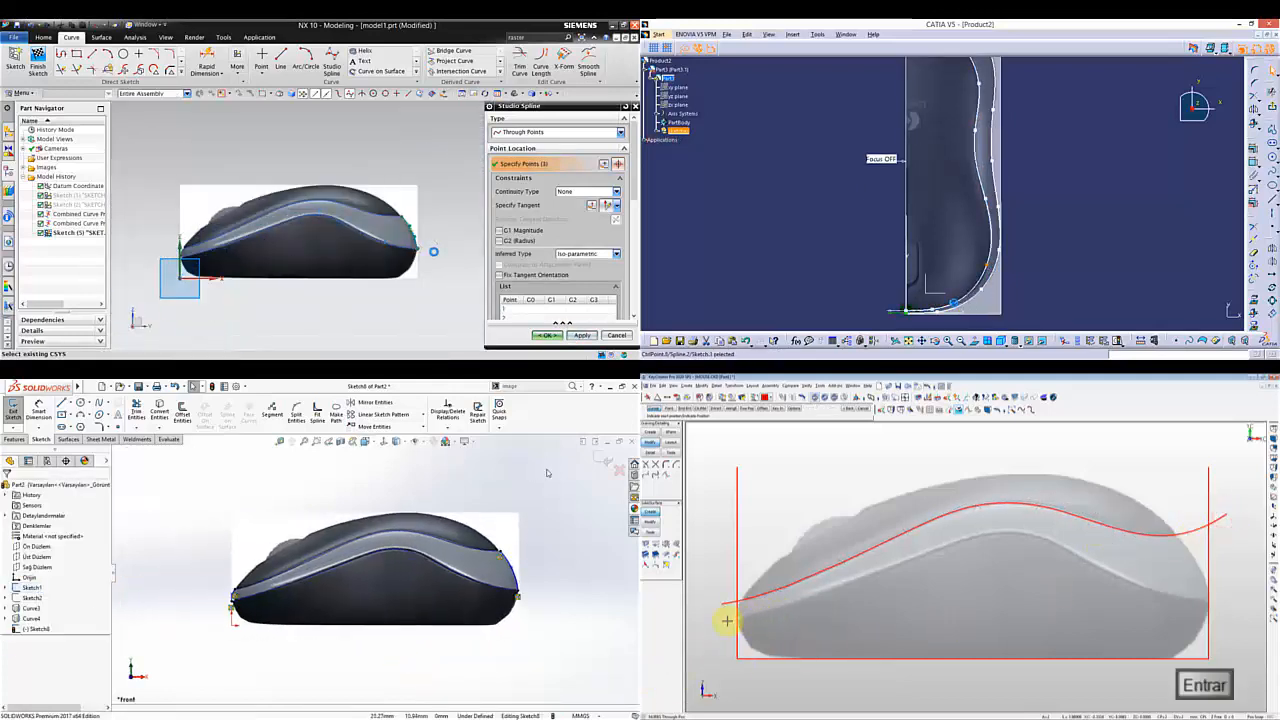
scroll(325, 287, "up", 5)
left_click(790, 604)
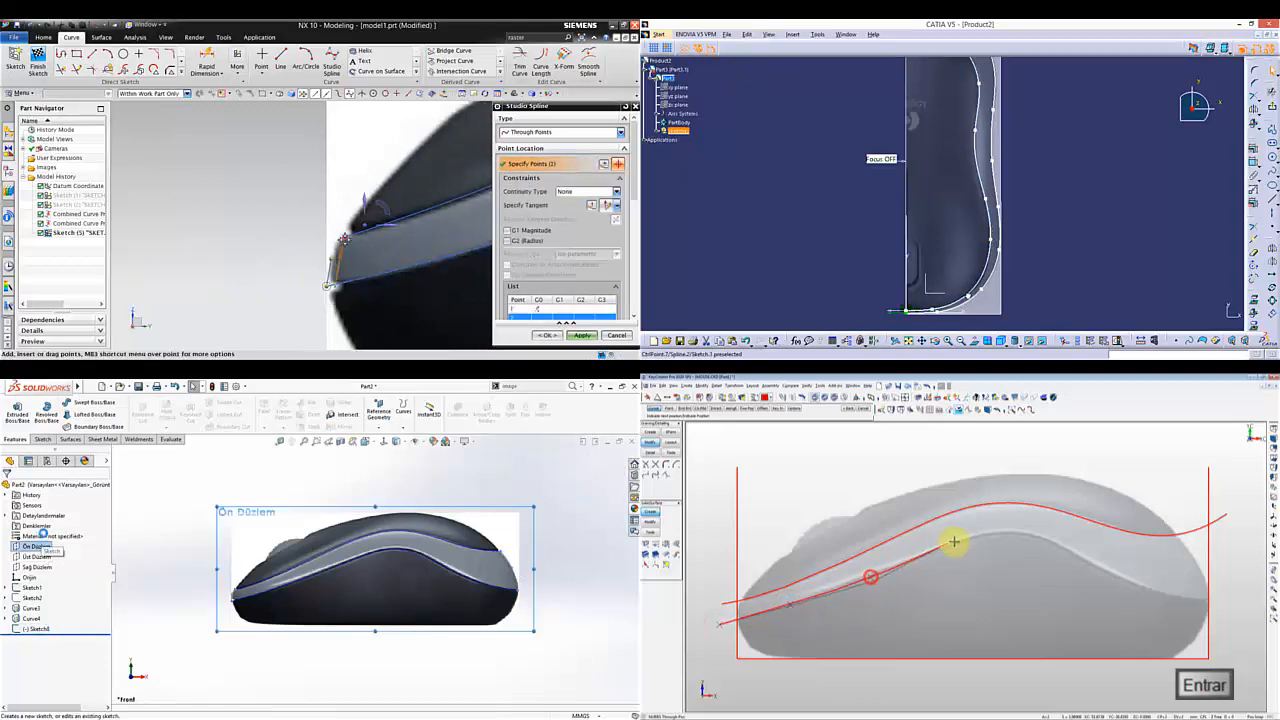
- Trace the mouse's upper outline in a new SolidWorks sketch on the Ön Düzlem plane and continue KeyCreator's lower band-edge spline
scroll(260, 243, "down", 3)
scroll(258, 582, "down", 2)
left_click(930, 551)
middle_click_drag(1108, 103, 1108, 168)
left_click(99, 402)
middle_click(260, 241)
scroll(260, 241, "down", 3)
left_click(991, 170)
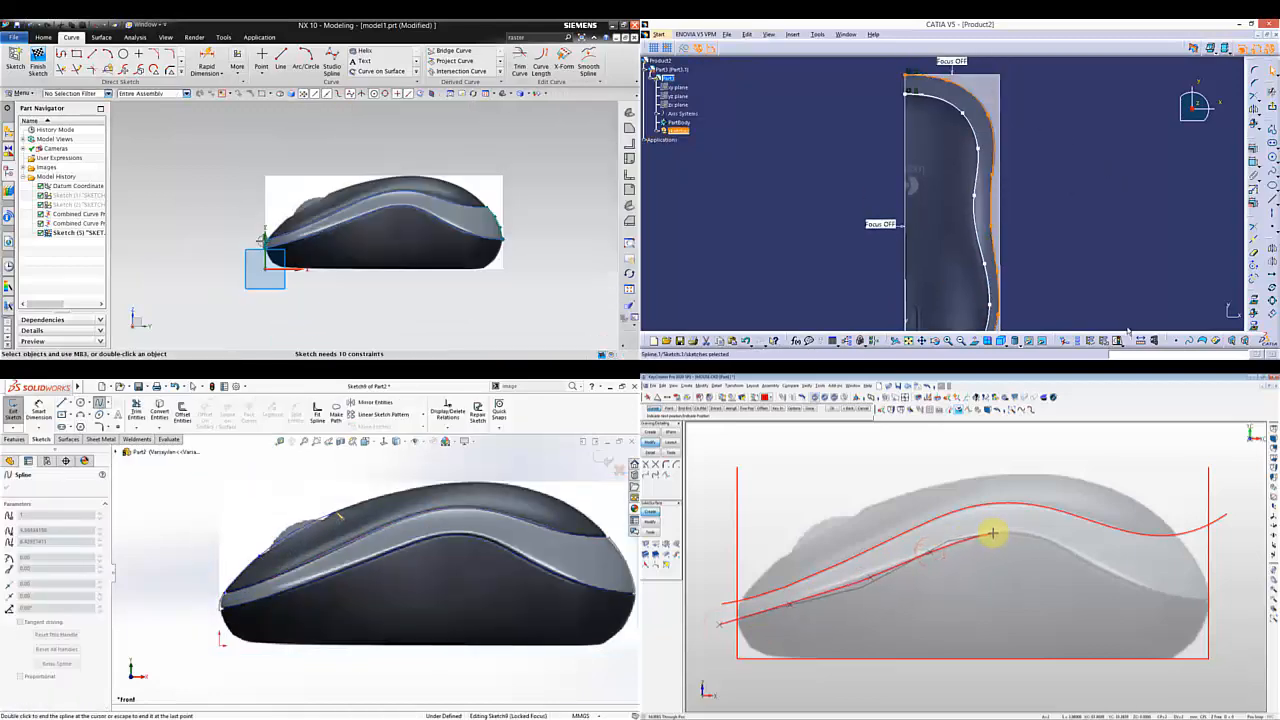
left_click(1139, 586)
scroll(371, 306, "up", 2)
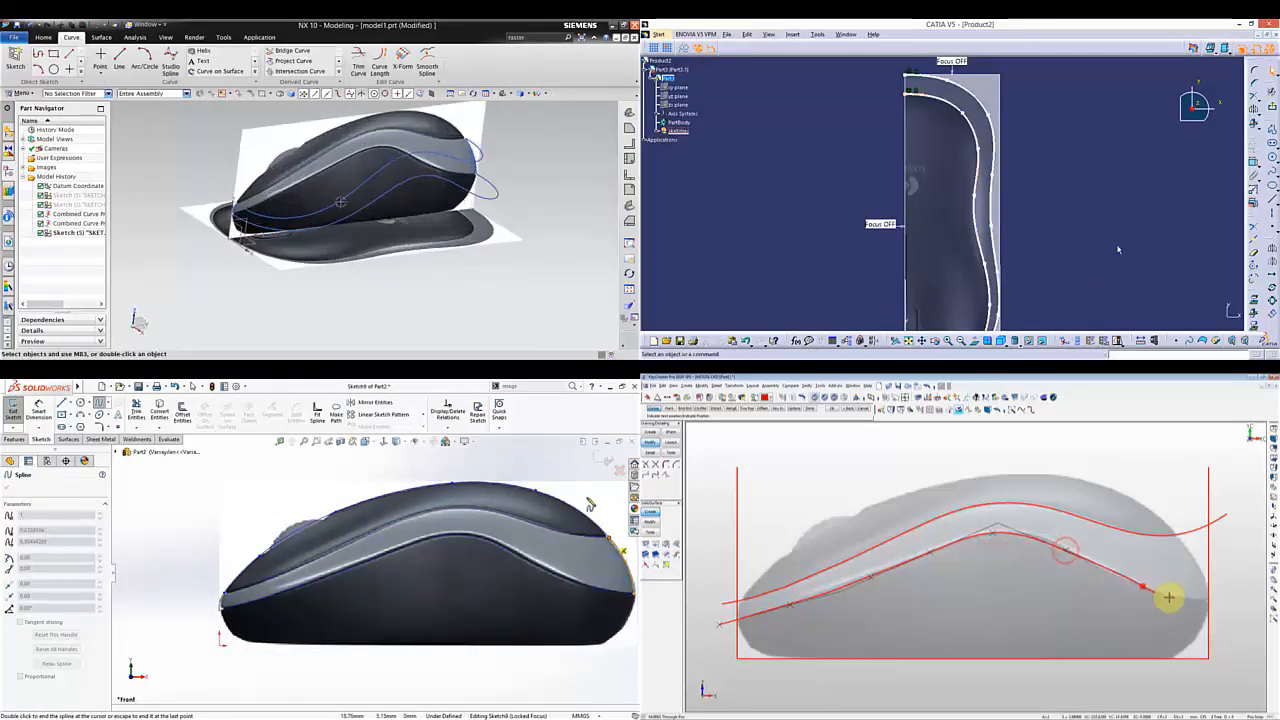
- Finish KeyCreator's lower band-edge spline past the mouse's rear and exit the CATIA top-view sketch
key("Escape")
left_click(1193, 47)
left_click(1241, 597)
key("Return")
middle_click_drag(1154, 140, 1043, 151)
scroll(200, 612, "down", 1)
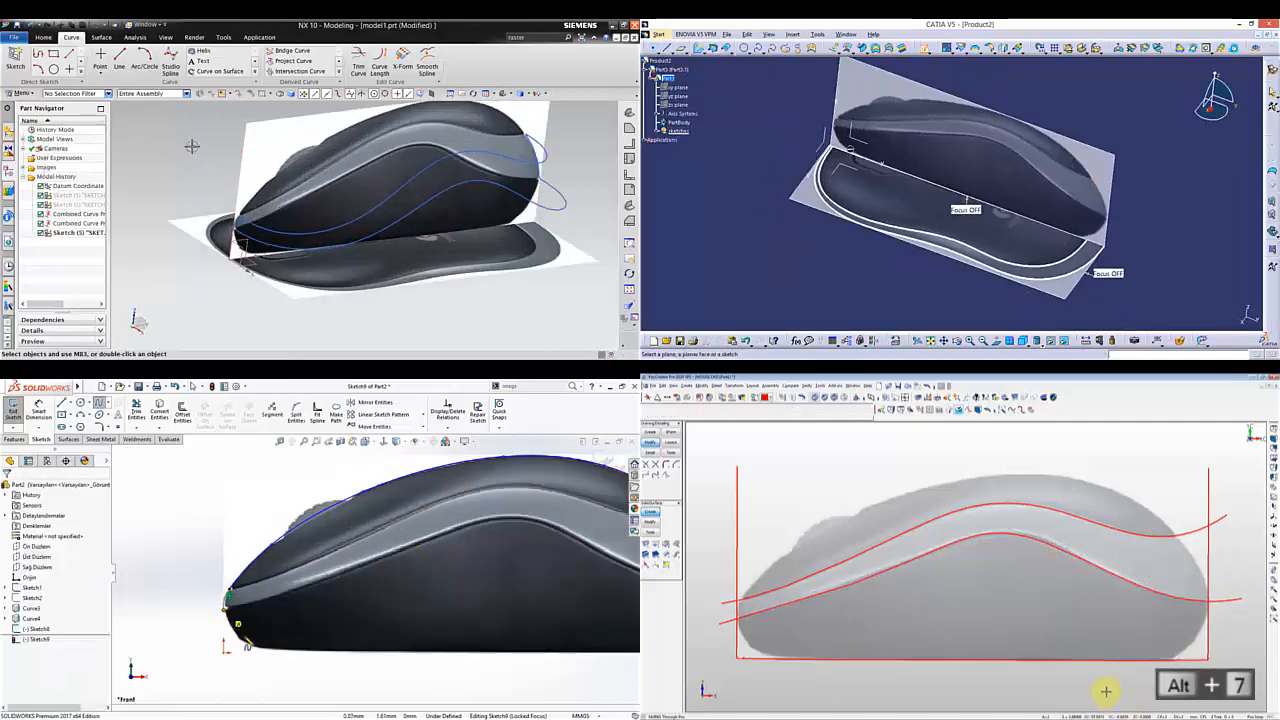
- Trace the mouse's lower front outline with a spline in SolidWorks and start a CATIA sketch on the side image's plane
key("alt+7")
double_click(247, 645)
left_click(851, 150)
key("Escape")
- Hide all images in NX and set the KeyCreator drawing colour to green
key("ctrl+w")
scroll(286, 660, "down", 1)
left_click(521, 522)
left_click(768, 398)
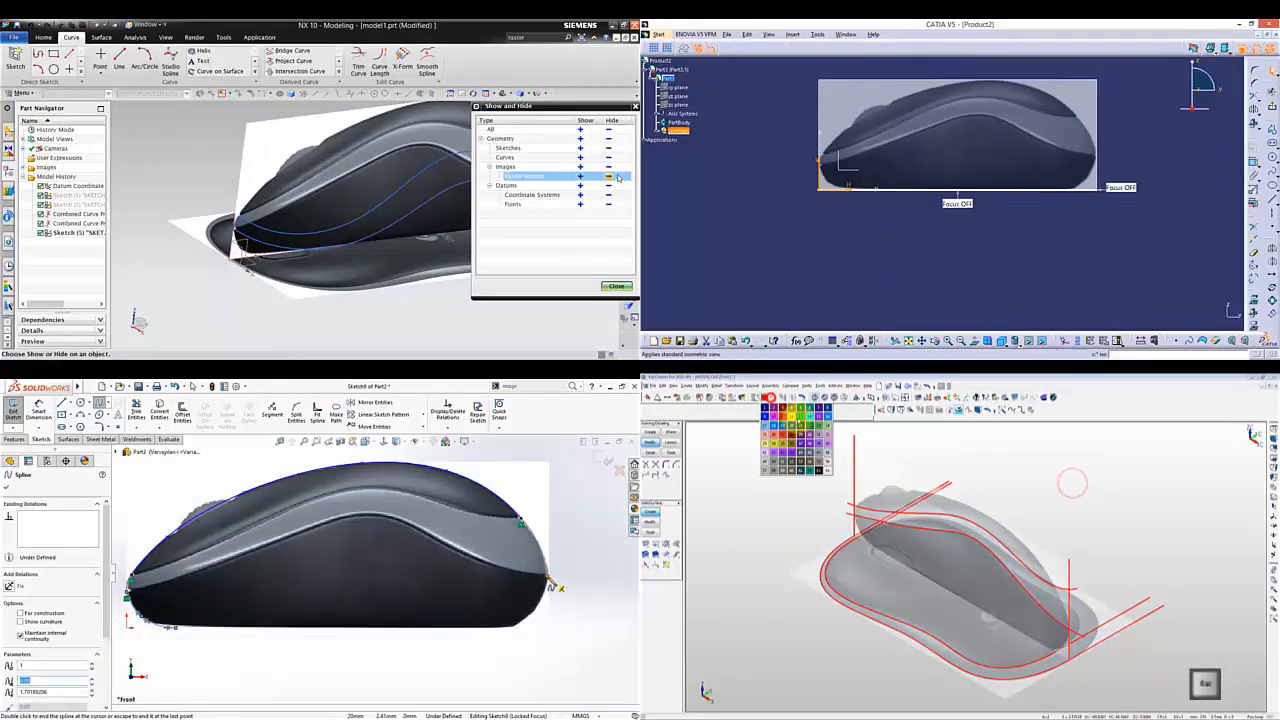
left_click(608, 167)
left_click(616, 286)
- Trace the mouse's lower rear outline with a spline in SolidWorks and start the curve projection command in KeyCreator
scroll(383, 234, "down", 2)
right_click(485, 632)
middle_click_drag(876, 160, 899, 183)
left_click(578, 583)
left_click(650, 432)
left_click(492, 628)
left_click(1041, 104)
left_click(646, 484)
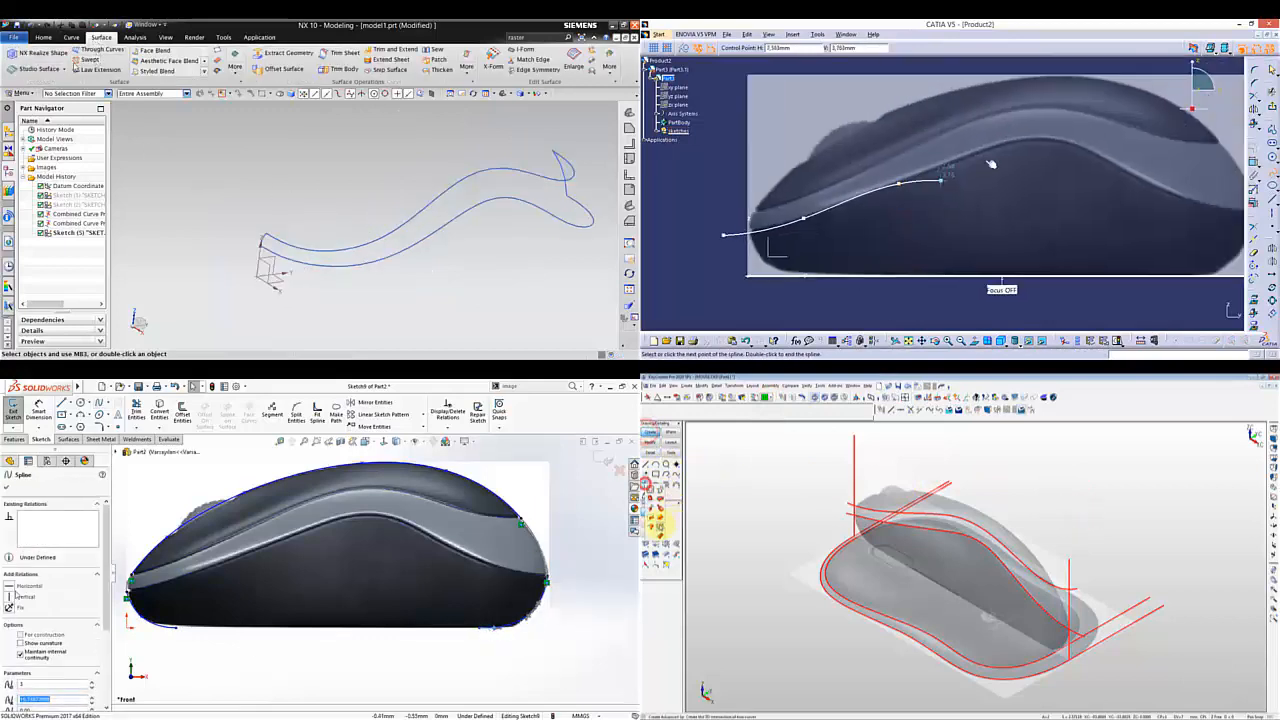
- Trace the grey band's lower edge with a spline in CATIA and pick the curves for the first projected curve in KeyCreator
left_click(172, 630)
key("Return")
left_click(1089, 151)
middle_click_drag(1158, 197, 1100, 187)
left_click(235, 67)
left_click(170, 630)
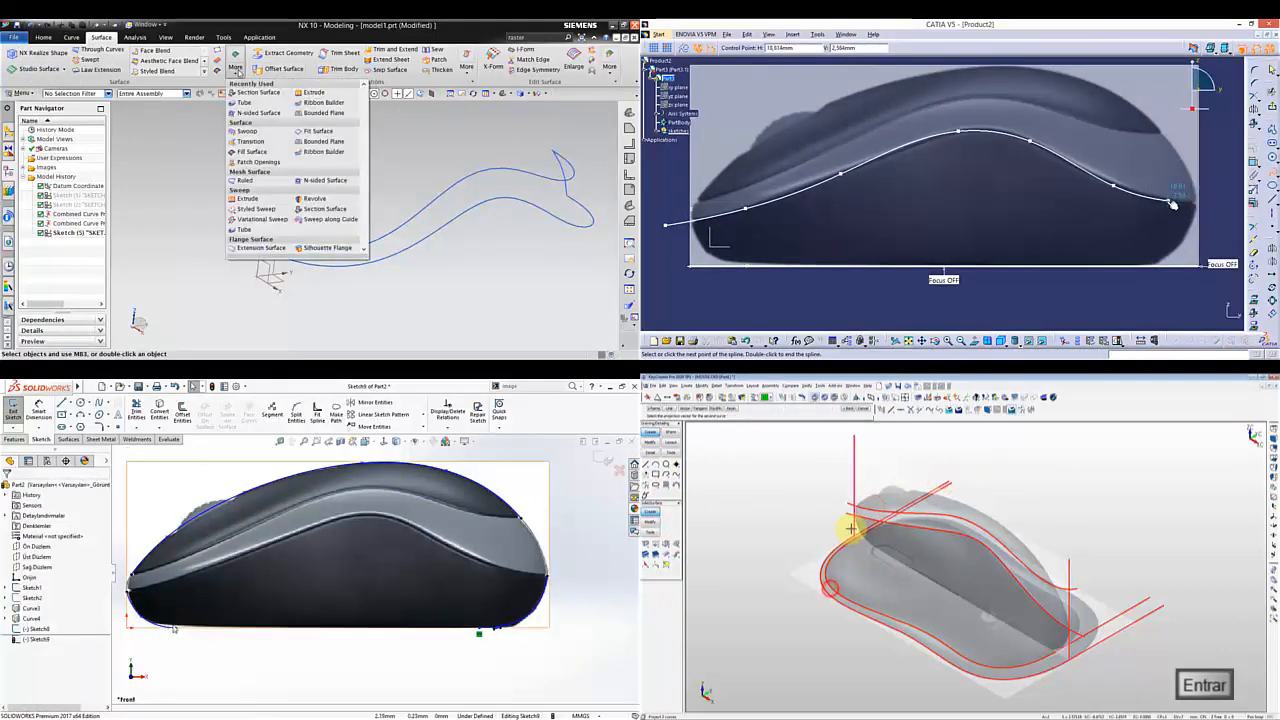
left_click(1168, 200)
left_click(851, 529)
left_click(314, 229)
double_click(1223, 200)
- Set the NX extrusion of the front-end spline to 1.8 mm and combine KeyCreator's lower band edge with the outer outline into a projected curve
scroll(142, 644, "down", 4)
left_click(664, 203)
left_click(862, 520)
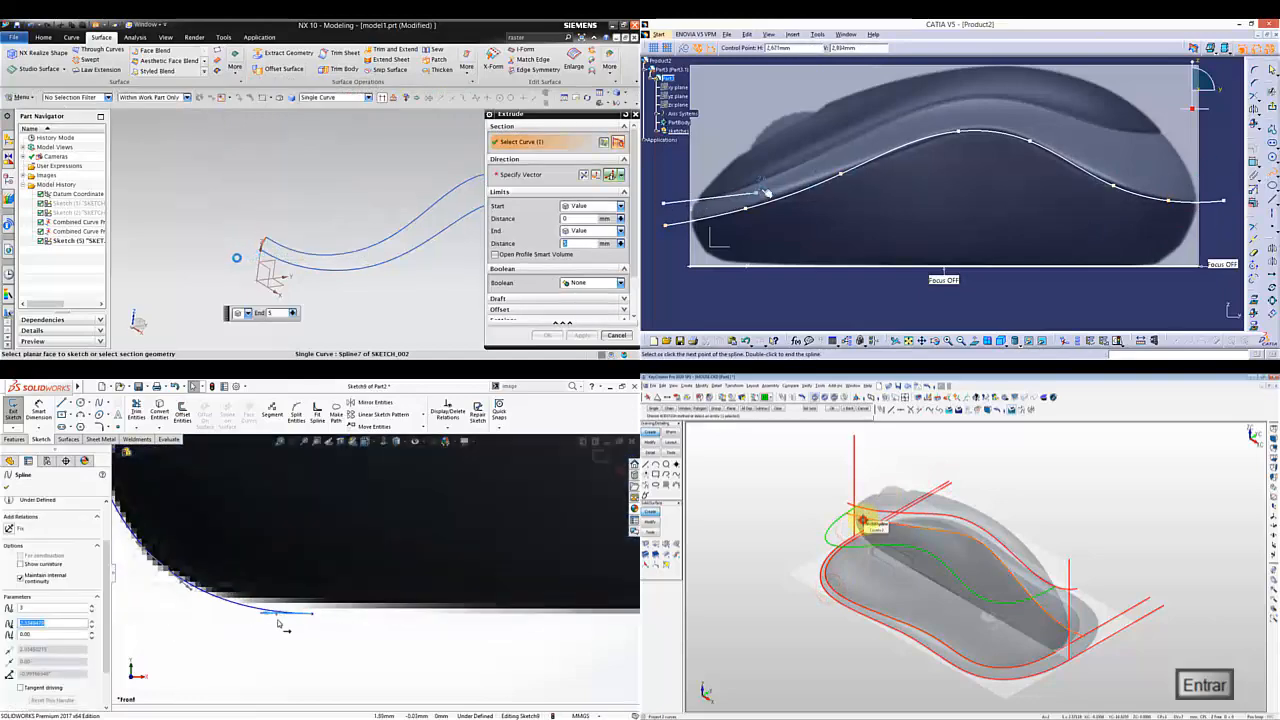
left_click(958, 99)
scroll(262, 661, "up", 4)
type("1.8")
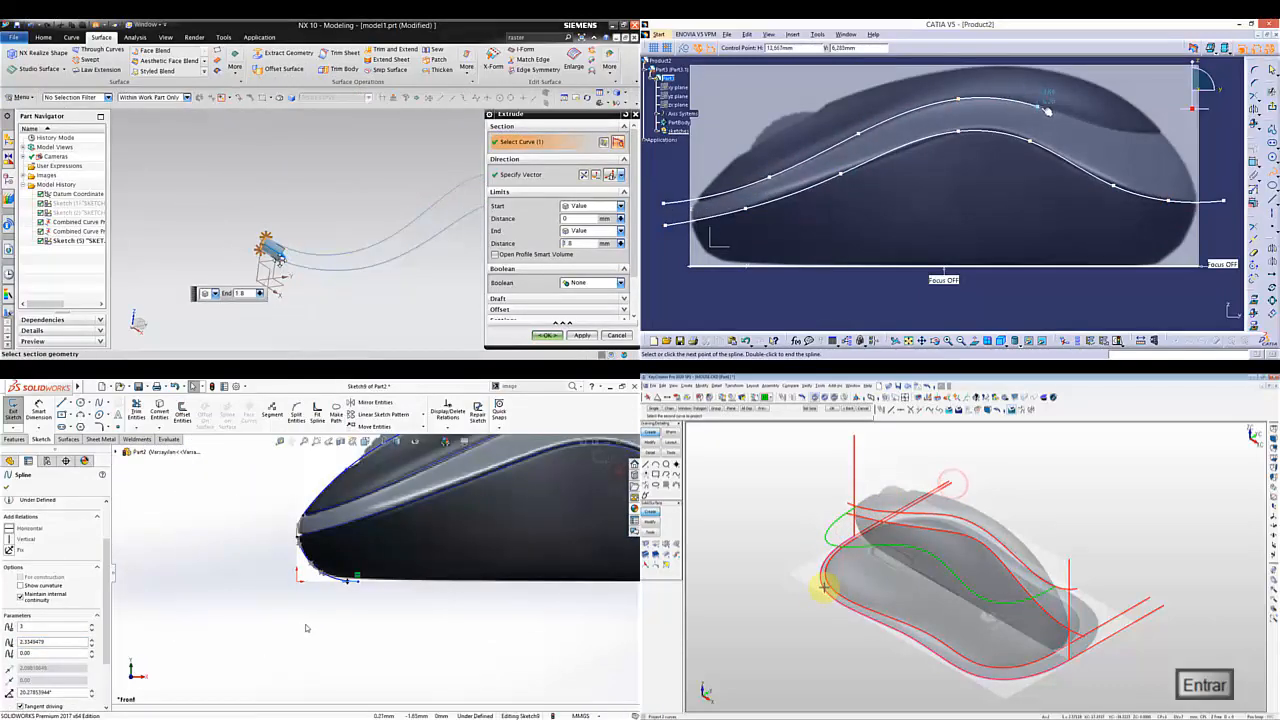
left_click(824, 587)
left_click(1053, 109)
key("Return")
- Close the SolidWorks mouse outline sketch and leave KeyCreator's curve projection command
left_click(602, 459)
scroll(323, 249, "up", 3)
key("Escape")
scroll(430, 550, "up", 1)
- Finish CATIA's upper band-edge spline, adjusting its front control point, and complete the NX extrusion of both end splines
double_click(1214, 122)
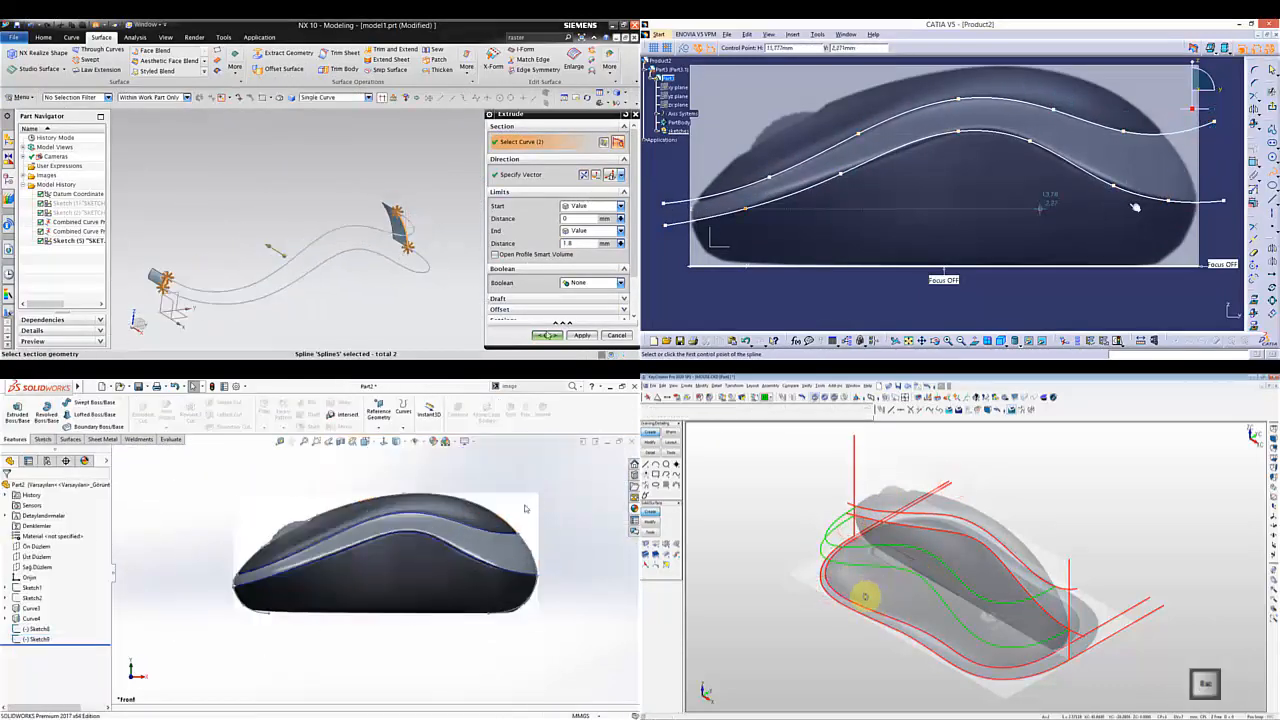
middle_click(443, 217)
mouse_move(863, 594)
middle_mouse_down()
mouse_move(929, 583)
mouse_move(956, 618)
middle_mouse_up()
left_click_drag(666, 204, 666, 209)
- Hide the side-view image sketch in SolidWorks and start a Studio Surface in NX
left_click(30, 587)
middle_click_drag(956, 618, 806, 591)
left_click(39, 69)
middle_click_drag(331, 646, 455, 631)
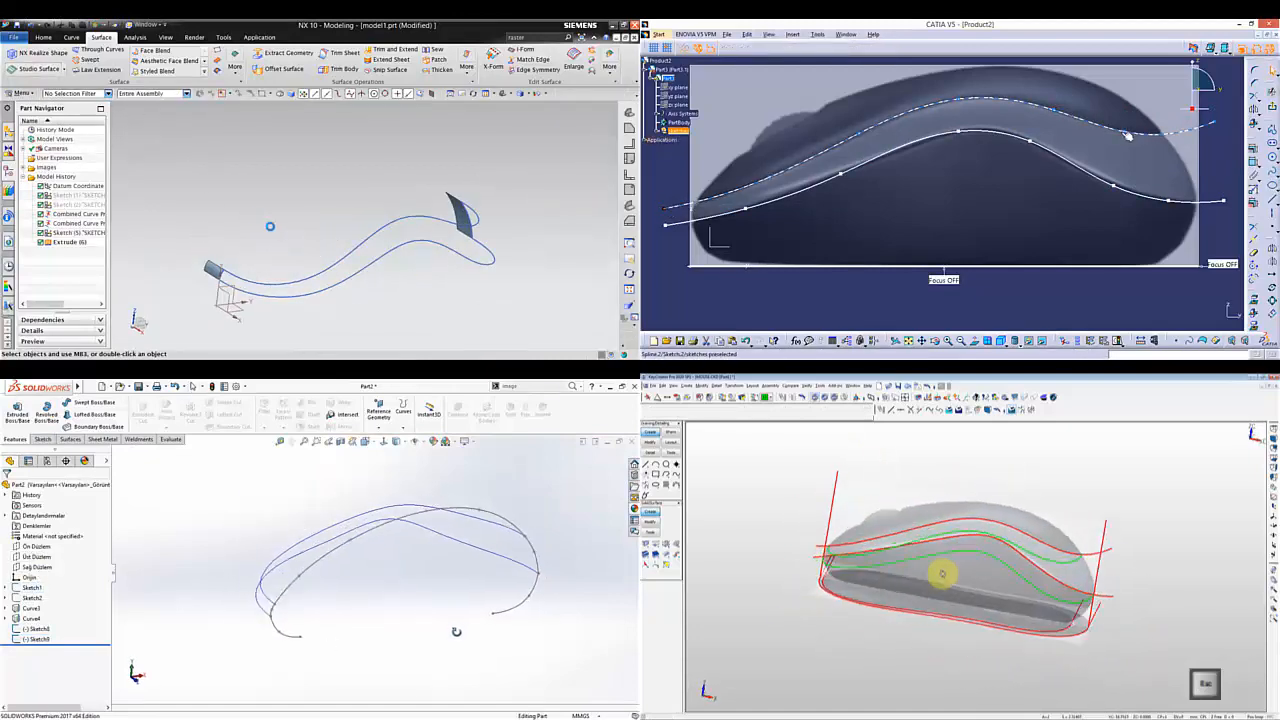
scroll(234, 288, "up", 3)
- Offset a reference plane from the right plane to the middle of the SolidWorks curves and pick the narrow-end extrusion edge as NX's first surface section
left_click(36, 546)
key("alt+2")
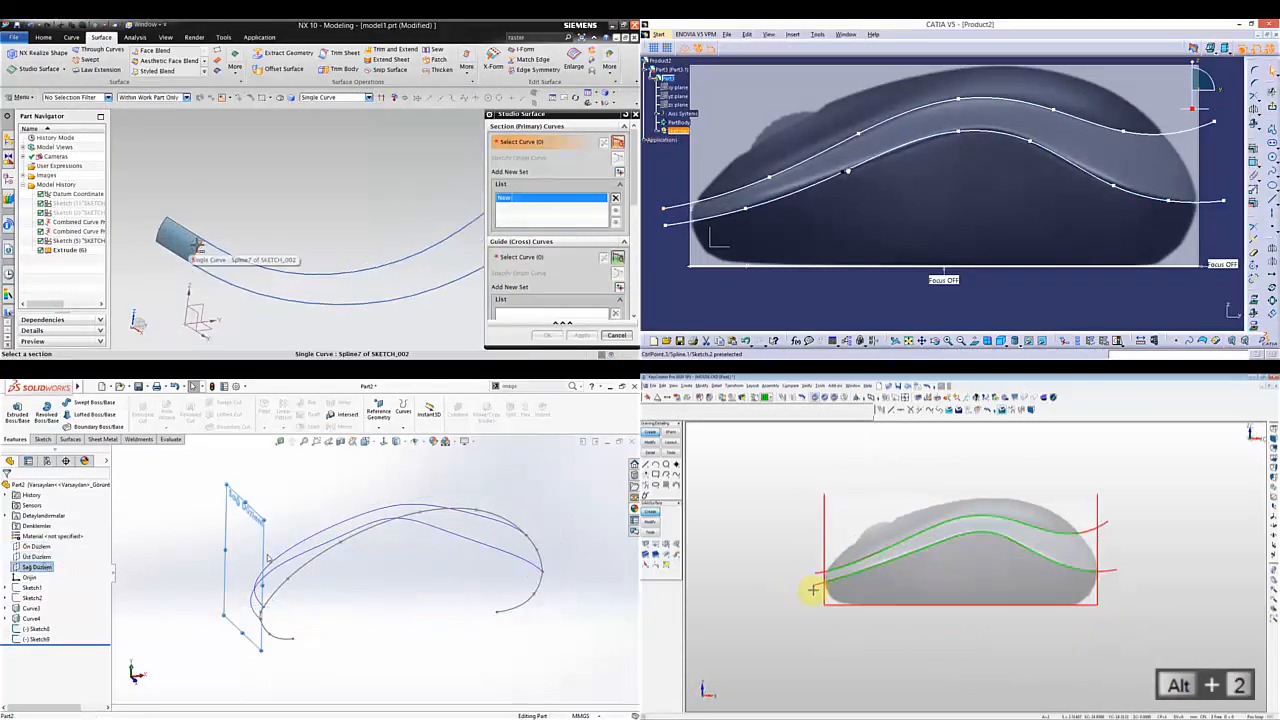
left_click(198, 245)
left_click_drag(267, 558, 408, 545, "ctrl")
scroll(813, 590, "up", 5)
left_click(250, 260)
- Adjust the control points of CATIA's lower band-edge spline and pick the wide-end extrusion edge as the second section in NX
left_click_drag(846, 171, 879, 158)
left_click_drag(745, 208, 766, 200)
key("Return")
key("Escape")
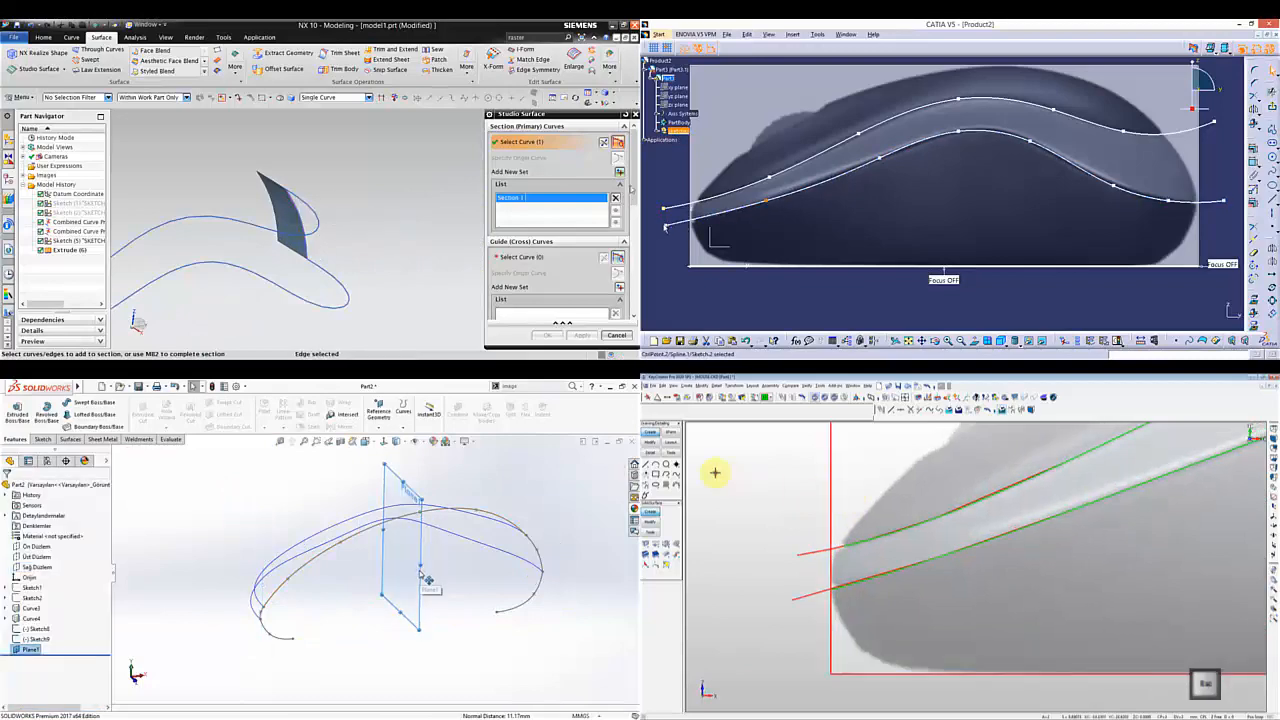
left_click(330, 225)
left_click_drag(880, 158, 845, 172)
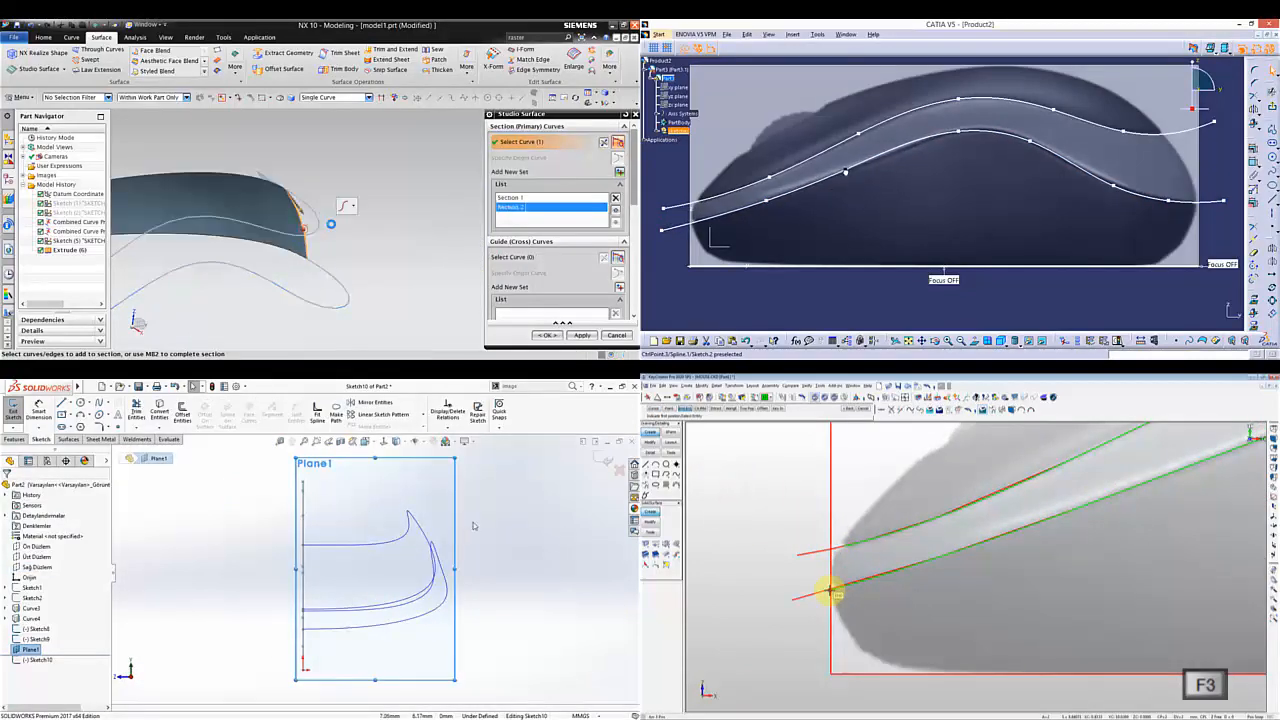
- Sketch a spline profile on the offset plane in SolidWorks and join the band edges at the narrow end with a curve in KeyCreator
scroll(832, 571, "up", 4)
middle_click_drag(380, 590, 409, 581)
left_click(314, 217)
left_click(948, 136)
left_click(419, 552)
left_click(829, 566)
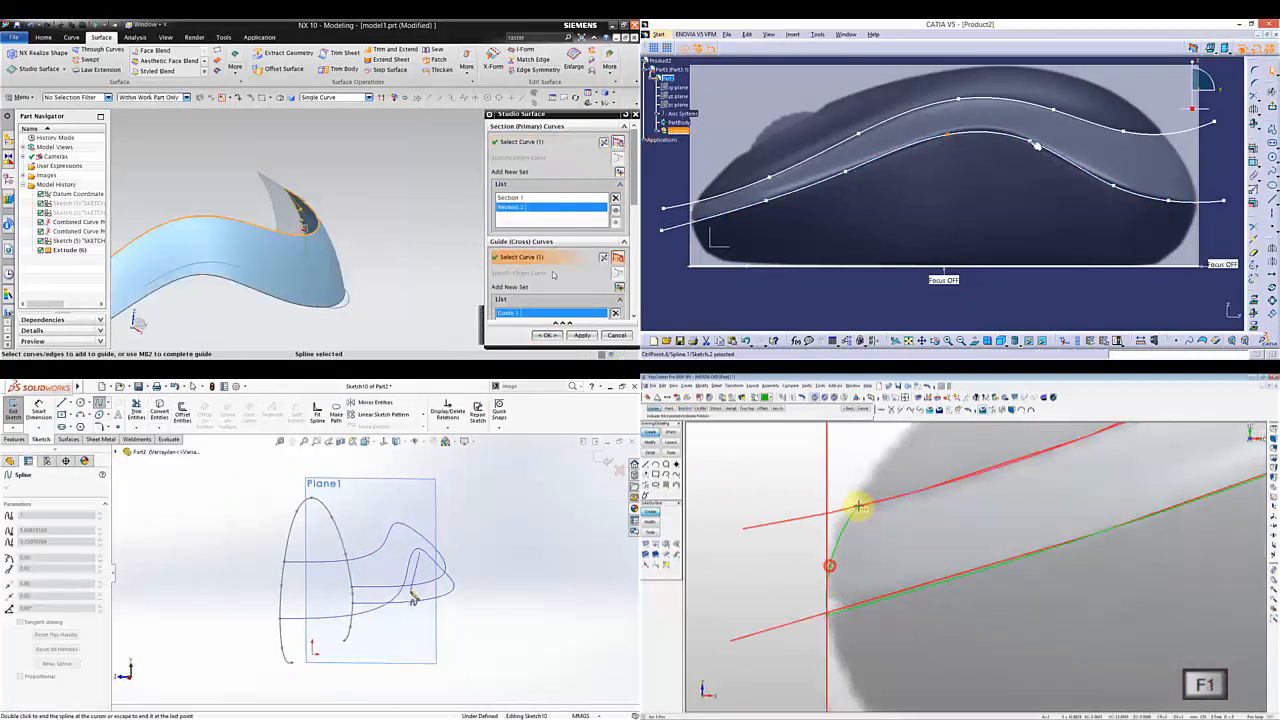
left_click(859, 506)
double_click(388, 656)
- Add the lower combined curve as the second guide of the NX Studio Surface and tie the SolidWorks spline's upper endpoint to the projected curve
left_click(346, 300)
scroll(950, 557, "down", 3)
left_click(419, 552)
left_click(289, 291)
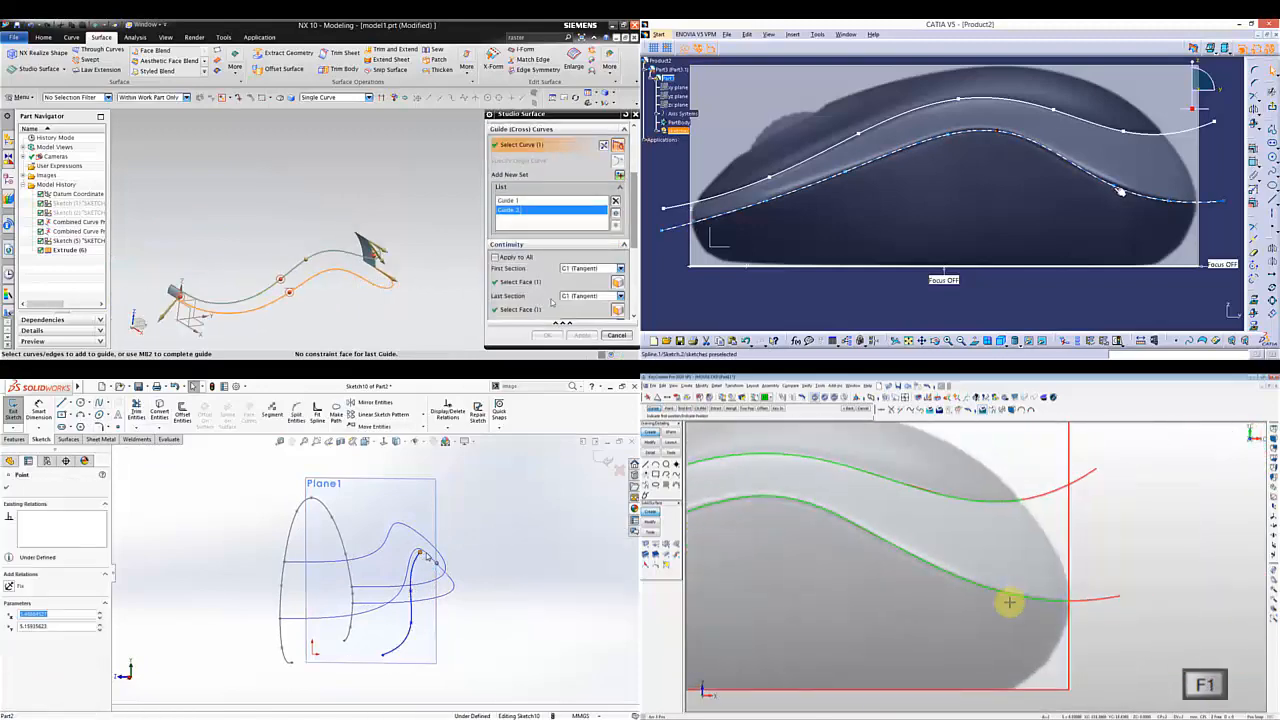
left_click_drag(1114, 185, 1081, 172)
left_click(440, 556, "ctrl")
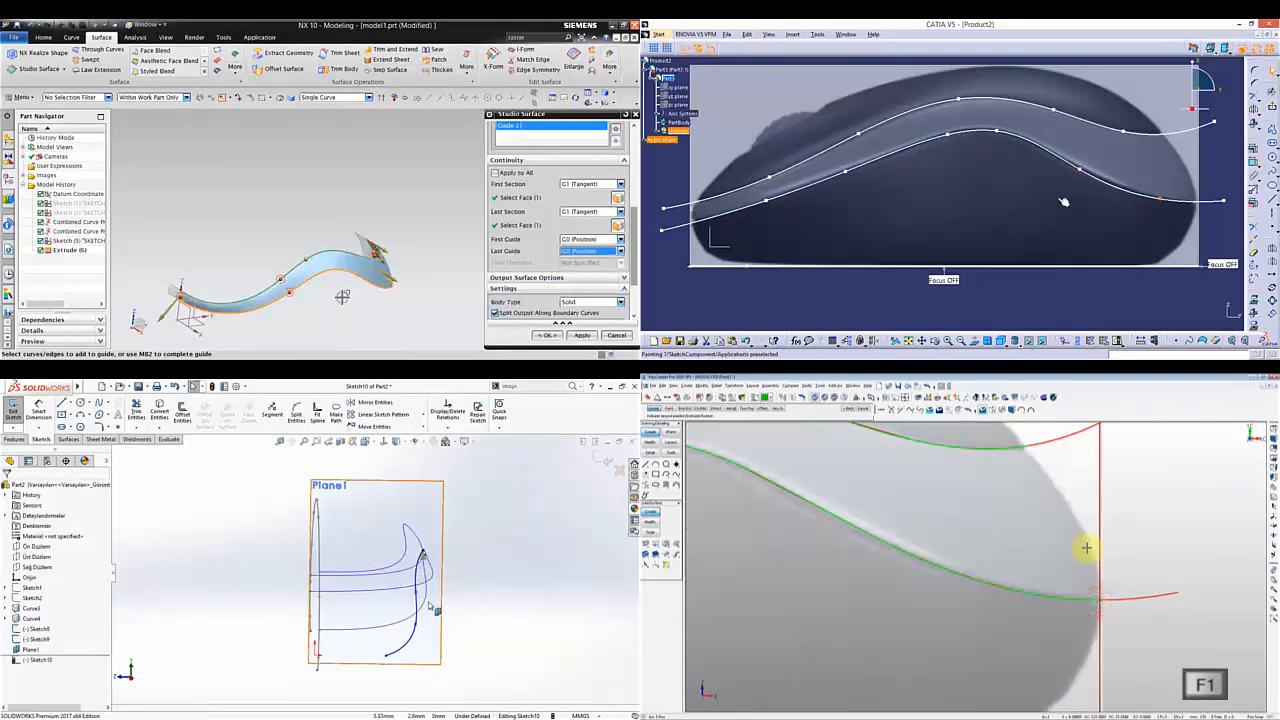
- Adjust the middle point of the SolidWorks profile spline and join the band edges at the wide end with a curve in KeyCreator
middle_click_drag(300, 293, 334, 289)
left_click_drag(416, 592, 420, 595)
middle_click_drag(334, 289, 468, 323)
middle_click_drag(1137, 206, 1045, 208)
left_click(1029, 453)
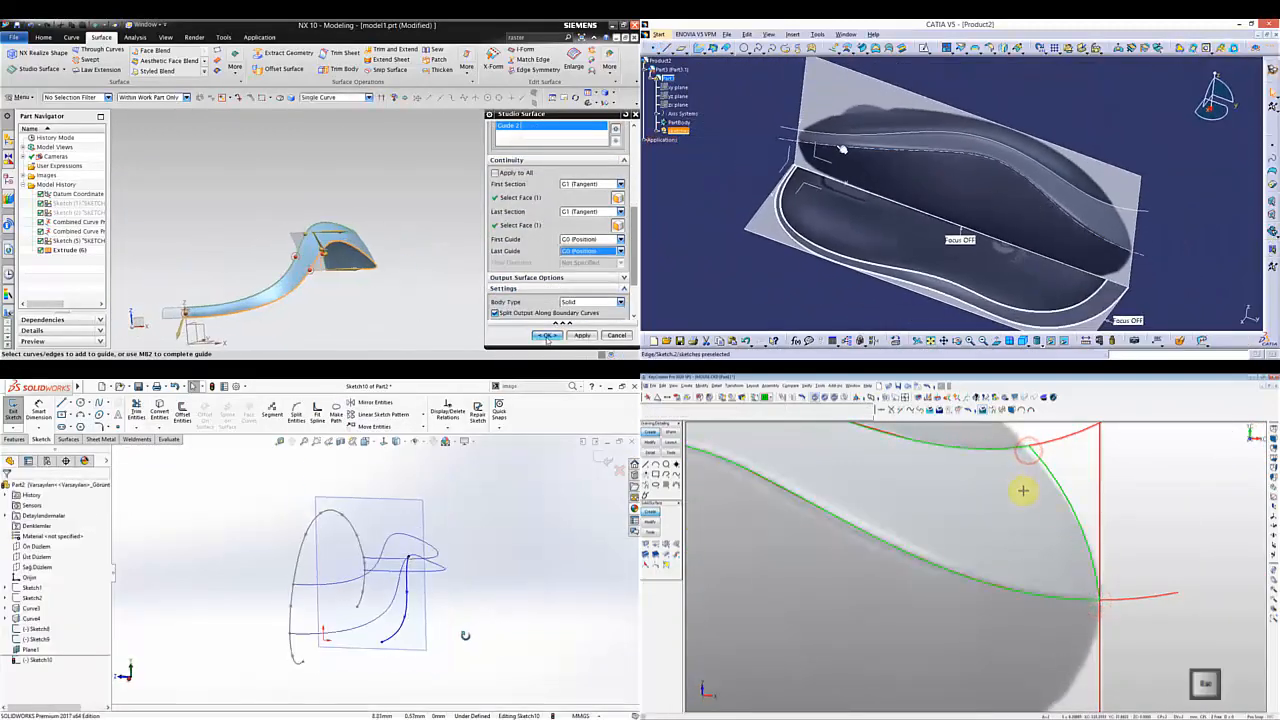
- Create the NX Studio Surface with G1 sections and G0 guides, hide its helper extrusion, and reopen the side-view sketch in CATIA
double_click(842, 149)
key("alt+7")
middle_click_drag(465, 636, 334, 652)
left_click(547, 336)
left_click(322, 240)
mouse_move(991, 589)
middle_mouse_down()
mouse_move(1129, 557)
mouse_move(1090, 512)
middle_mouse_up()
left_click(337, 221)
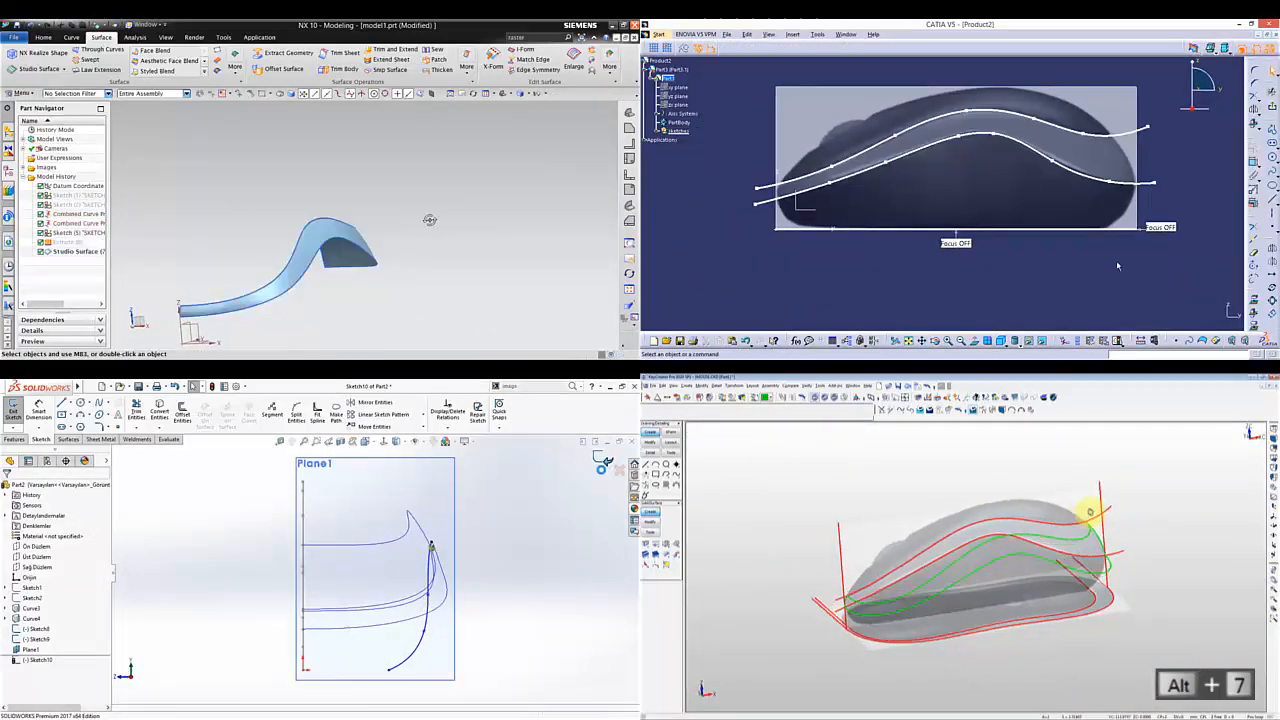
- Show the raster images in NX and start a vertical construction line in the SolidWorks profile sketch
scroll(948, 604, "up", 2)
mouse_move(430, 220)
middle_mouse_down()
mouse_move(434, 233)
mouse_move(364, 288)
middle_mouse_up()
key("Escape")
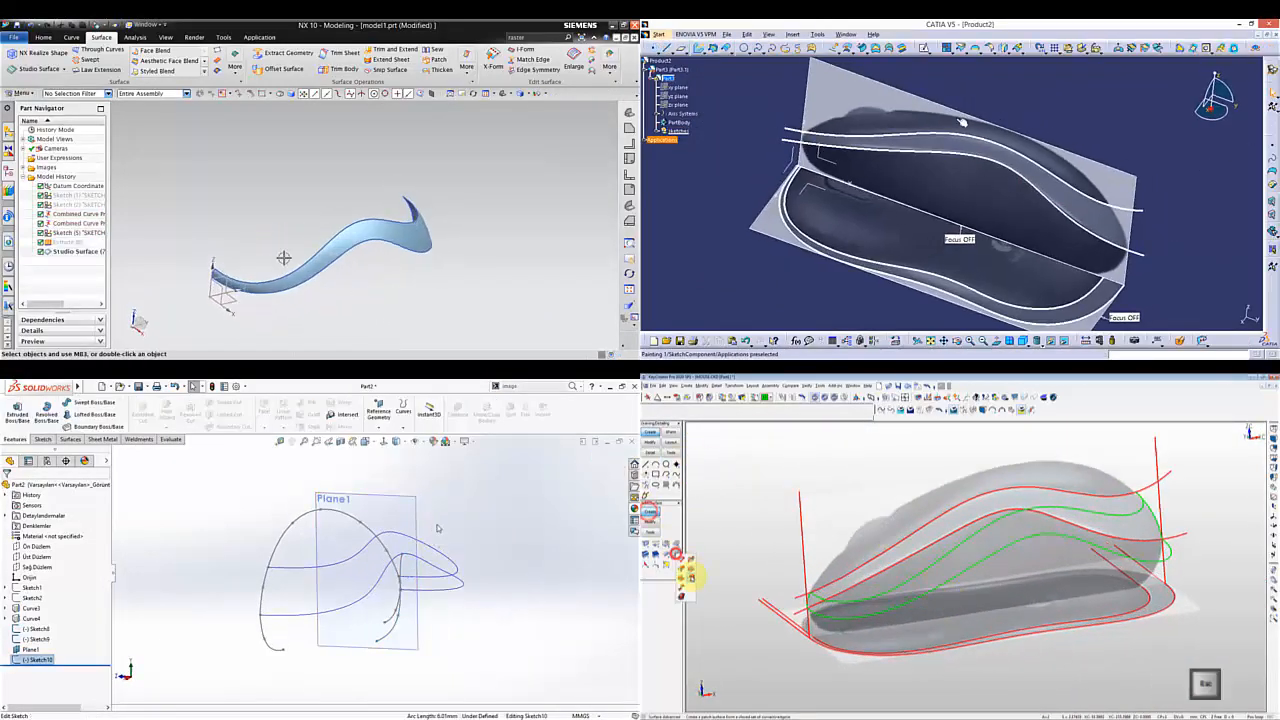
left_click(537, 94)
left_click(580, 195)
left_click(322, 640)
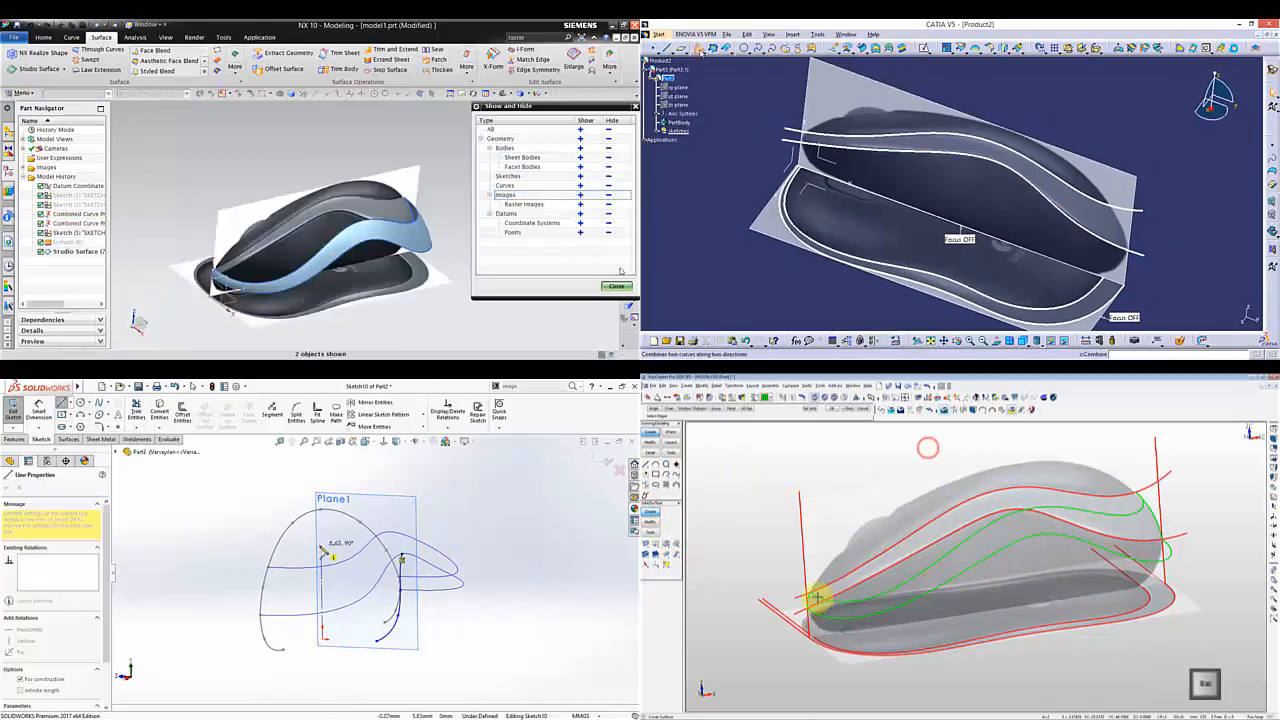
left_click(616, 286)
- Combine CATIA's lower band-edge spline with the top-view outline and mirror the SolidWorks profile spline about the vertical construction line
left_click(727, 48)
left_click(321, 546)
key("Escape")
left_click(859, 152)
left_click(931, 448)
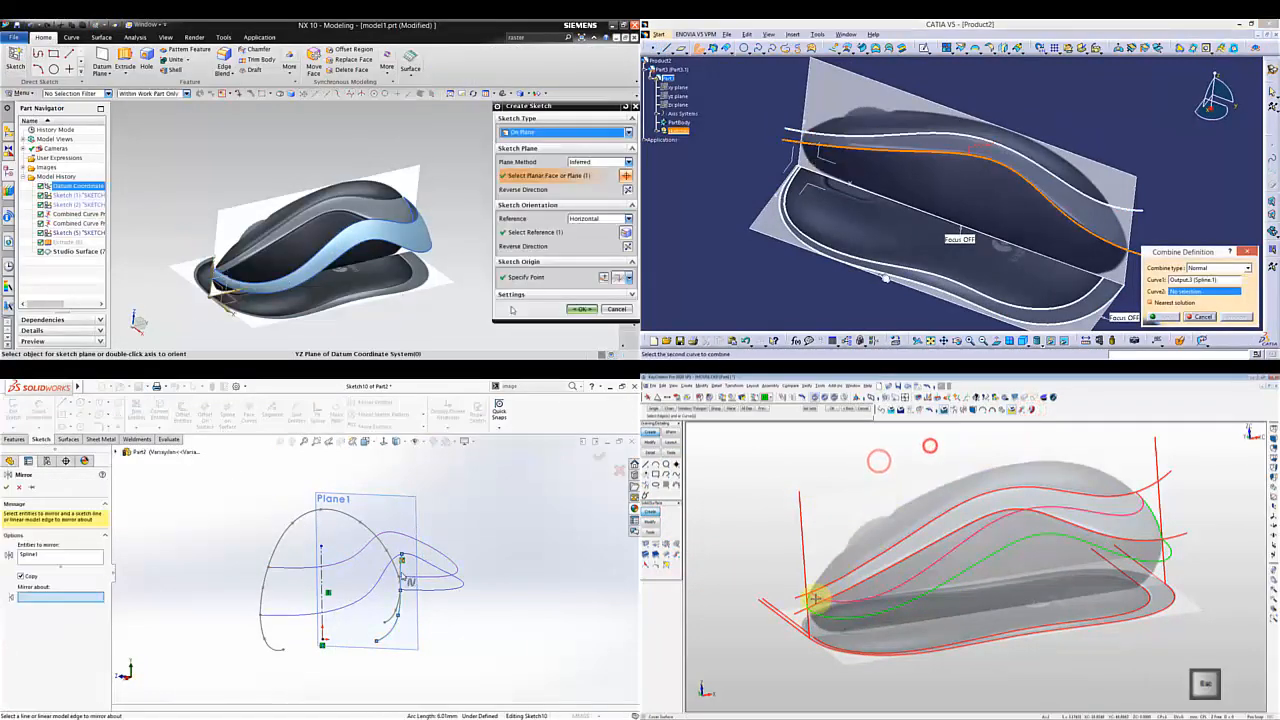
left_click(900, 280)
left_click(322, 580)
left_click(1162, 317)
- Combine CATIA's upper band-edge spline with the top-view outline and close the SolidWorks profile sketch
left_click(932, 134)
scroll(368, 193, "up", 2)
left_click(602, 460)
scroll(368, 193, "down", 2)
scroll(167, 202, "up", 3)
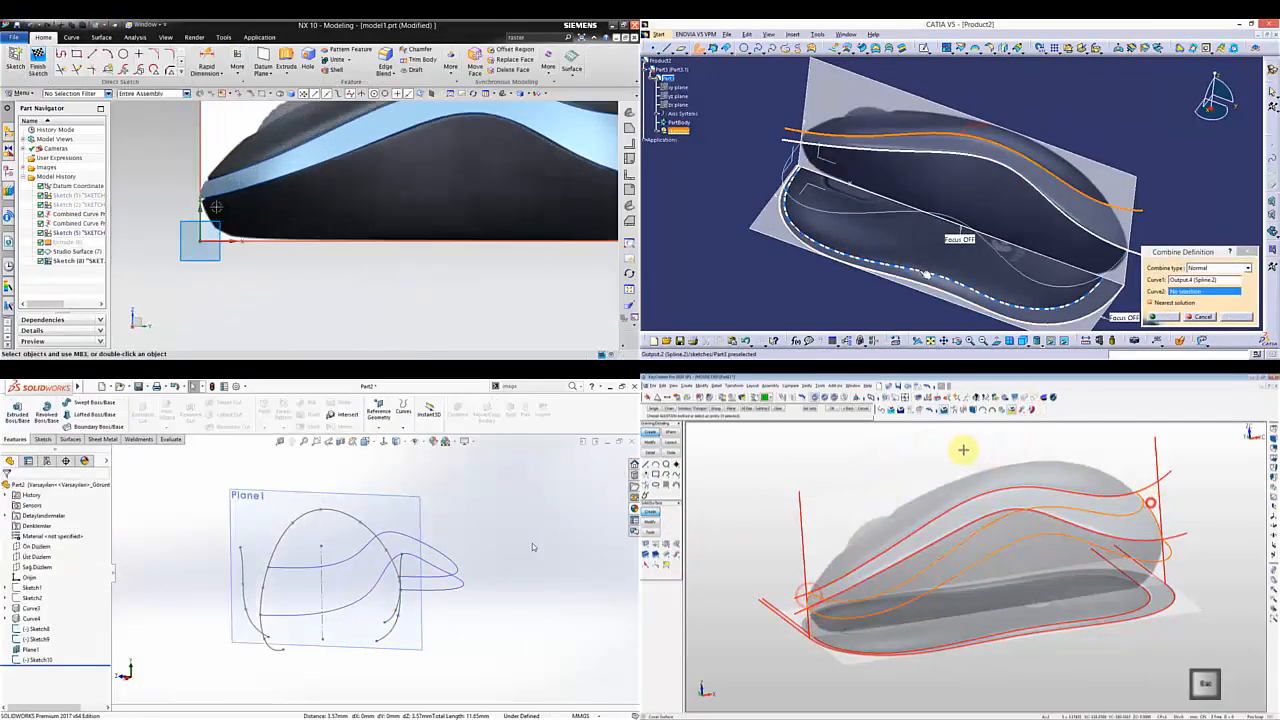
left_click(911, 265)
- Create the band surface from its boundary curves in KeyCreator with non-tangent boundaries and start a sketch on the top plane in SolidWorks
left_click(43, 557)
key("Return")
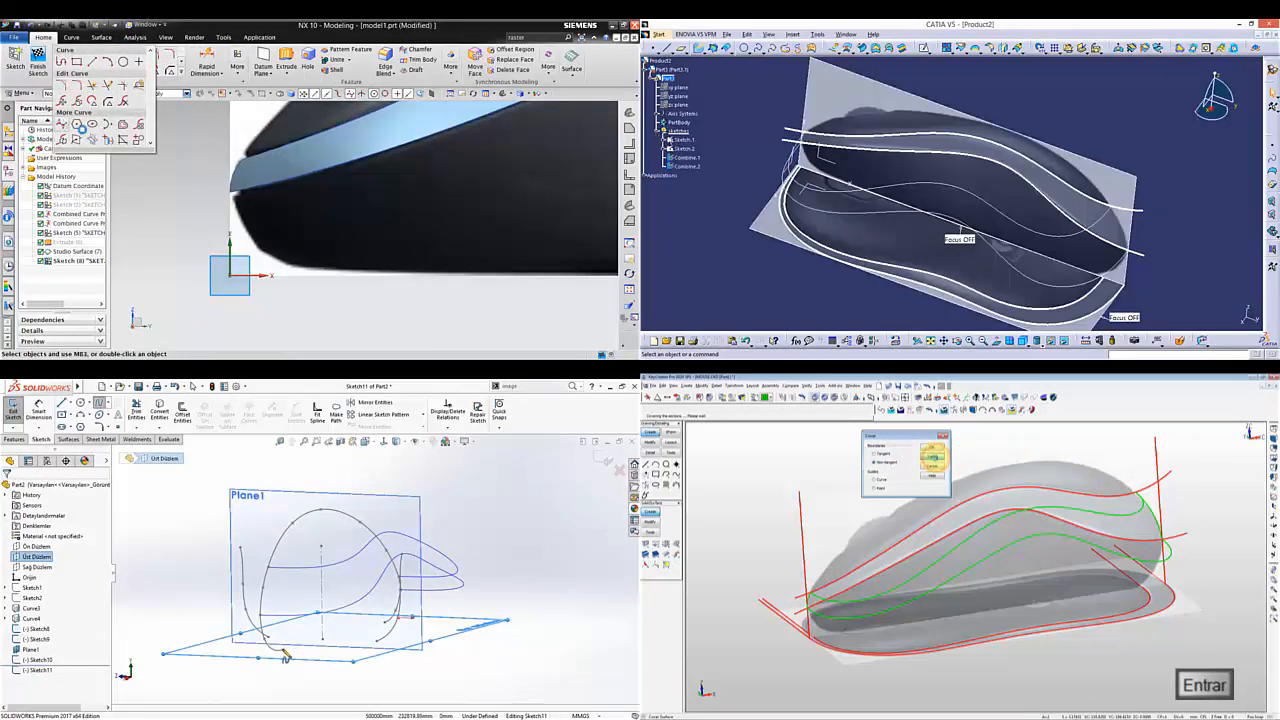
left_click(62, 124)
right_click(676, 140)
mouse_move(283, 652)
middle_mouse_down()
mouse_move(297, 649)
mouse_move(282, 662)
middle_mouse_up()
- Hide the traced sketches in CATIA and place Studio Spline points along the narrow end of the mouse base in NX
left_click(803, 147)
left_click(251, 232)
left_click(269, 633)
middle_click_drag(962, 544, 1014, 538)
right_click(783, 226)
left_click(830, 60)
- Set the NX spline point's continuity to G1 (Tangent) and close the base outline spline in SolidWorks
key("alt+2")
left_click(613, 191)
left_click(600, 210)
left_click(282, 662)
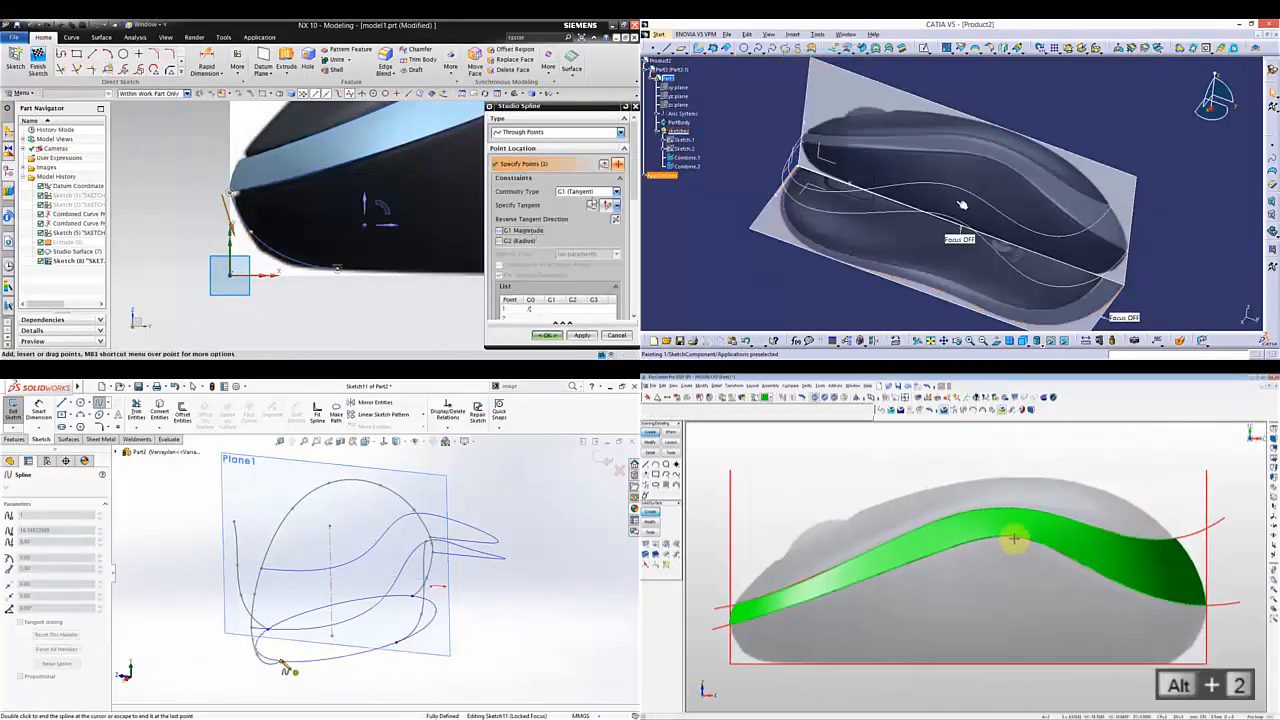
left_click(269, 633)
- Insert a geometrical set in CATIA and draw a construction line across the closed base spline in SolidWorks
key("alt+1")
left_click(793, 34)
left_click(71, 402)
middle_click_drag(968, 605, 1048, 530)
left_click(84, 425)
key("alt+7")
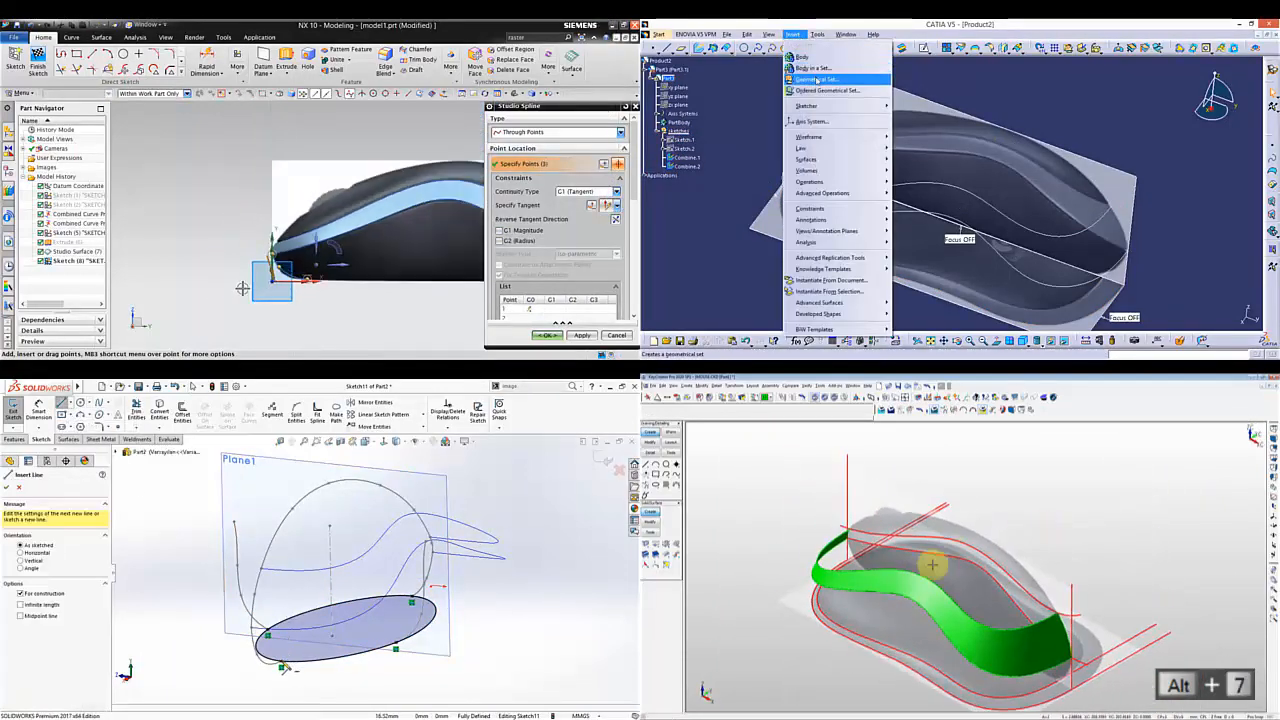
mouse_move(931, 563)
middle_mouse_down()
mouse_move(1157, 606)
mouse_move(973, 631)
mouse_move(972, 531)
middle_mouse_up()
left_click(582, 335)
left_click(816, 79)
- Trim away the far half of the SolidWorks base spline and draw a Studio Spline around the wide end of the mouse base in NX
left_click(136, 410)
scroll(414, 266, "up", 3)
left_click(923, 49)
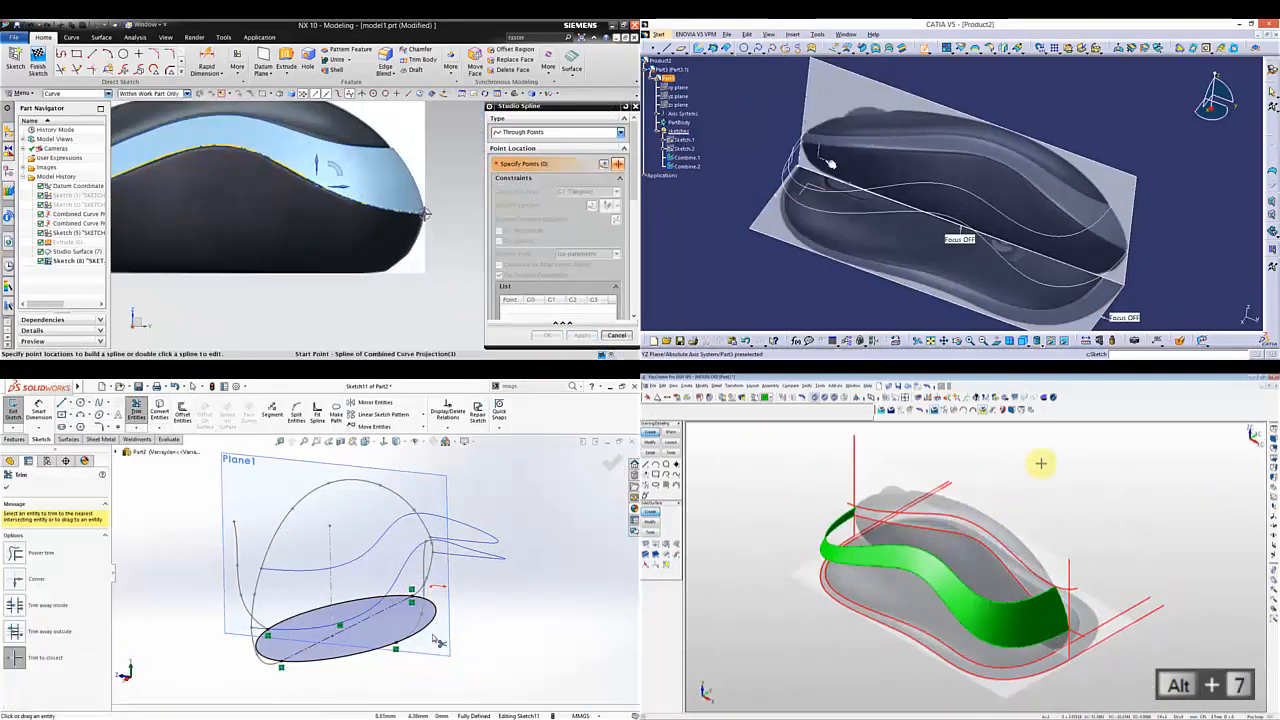
left_click(831, 163)
left_click(424, 214)
key("ctrl+b")
left_click(364, 270)
left_click(300, 615)
- Specify the tangent direction of the wide-end spline in NX and close the base outline sketch in SolidWorks
middle_click_drag(998, 169, 994, 171)
left_click(618, 206)
left_click(612, 463)
key("Return")
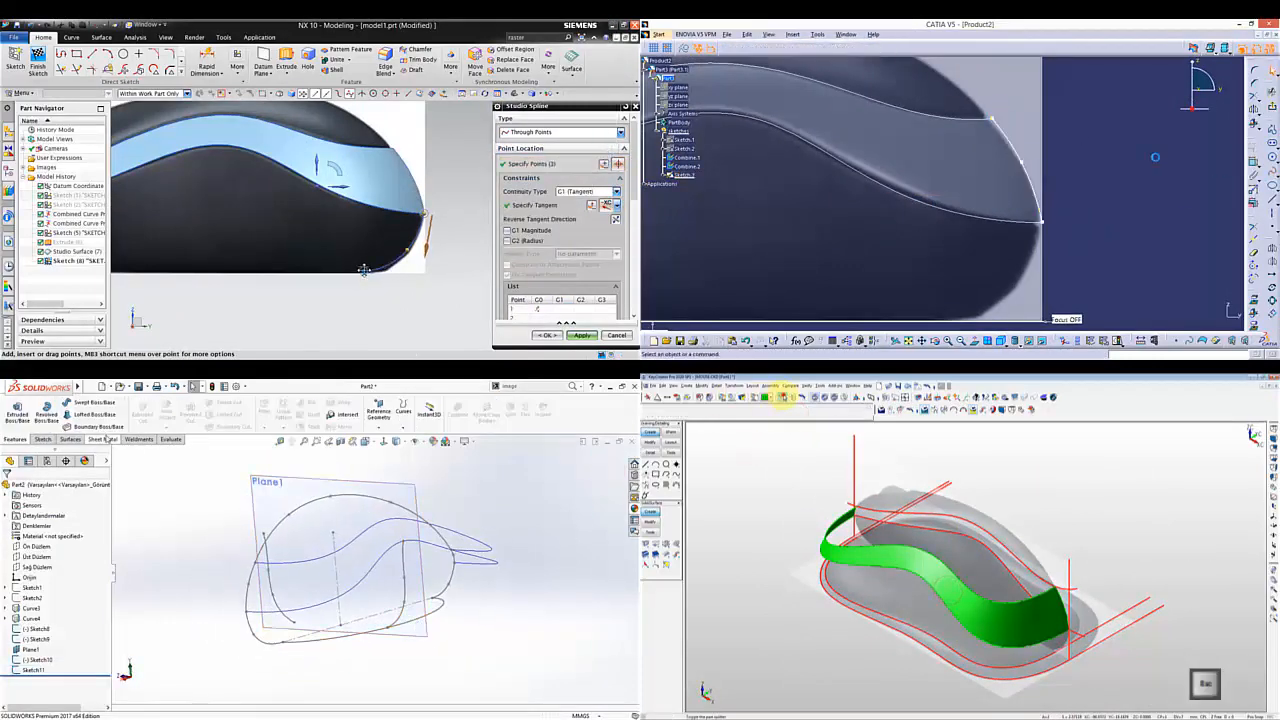
- Turn off the band surface's level in KeyCreator and start a SolidWorks surface extrusion of the outline segment at the narrow end
left_click(783, 397)
left_click(70, 439)
left_click(17, 413)
middle_click_drag(997, 157, 991, 177)
left_click(777, 450)
left_click(582, 335)
left_click(258, 576)
scroll(472, 272, "down", 3)
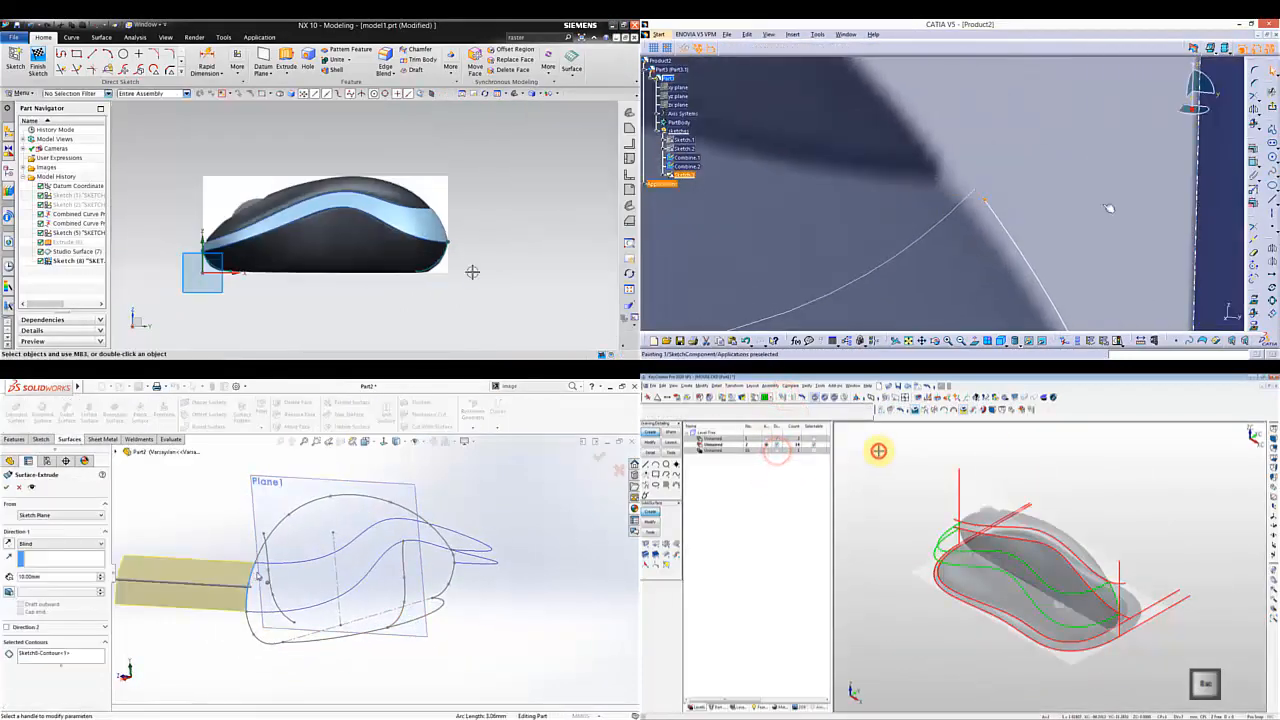
- Adjust and accept the SolidWorks surface extrusion and constrain the upper end of CATIA's wide-end spline to the upper combined curve
scroll(275, 273, "up", 3)
left_click(1257, 172)
right_click(981, 194)
left_click(1025, 274)
left_click(153, 272)
left_click_drag(150, 582, 390, 588)
left_click(189, 289)
left_click(7, 487)
- Draw a long straight line along the centre of the mouse base in KeyCreator
left_click(906, 476)
scroll(189, 292, "down", 3)
left_click(982, 234, "ctrl")
key("Return")
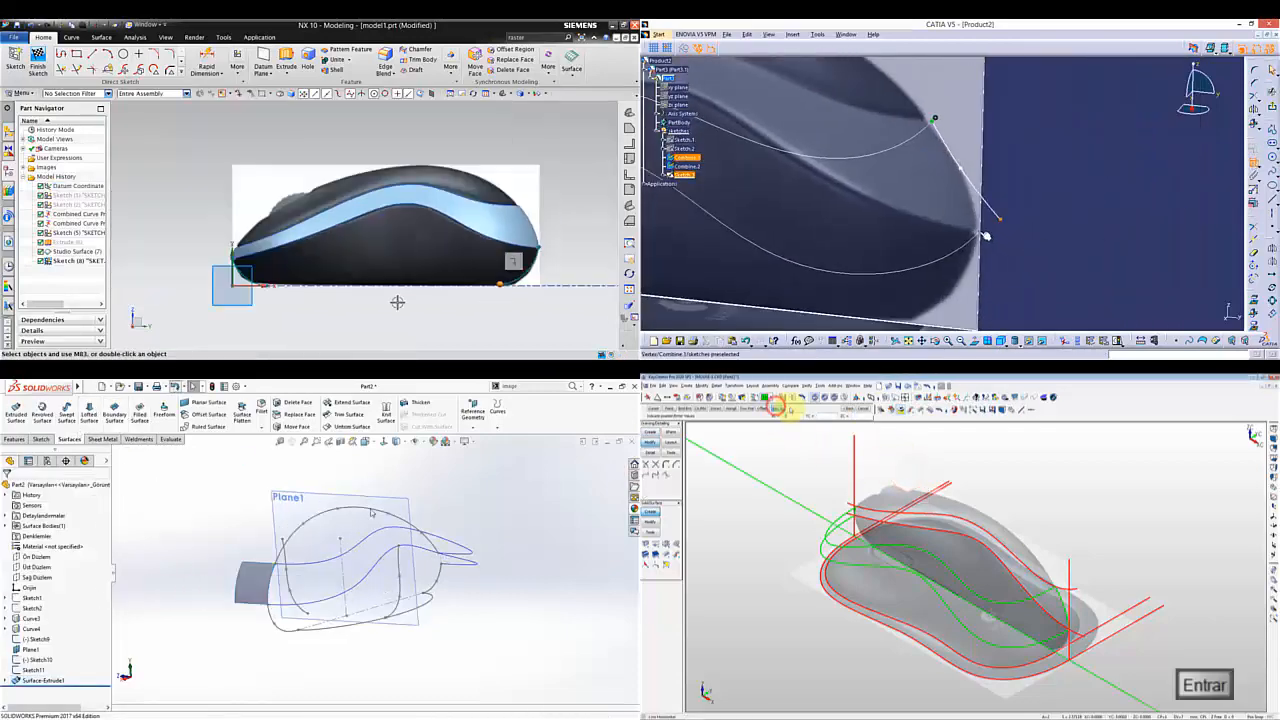
- Undo the SolidWorks surface extrusion and constrain the lower end of CATIA's wide-end spline to the lower combined curve
scroll(243, 288, "up", 3)
left_click(175, 386)
right_click(1025, 194)
left_click(1080, 263)
middle_click_drag(440, 530, 494, 529)
- Constrain the narrow-end base spline to the sketch horizontal axis in NX and trim the long base line in KeyCreator
left_click(241, 289)
left_click(975, 341)
scroll(950, 637, "up", 3)
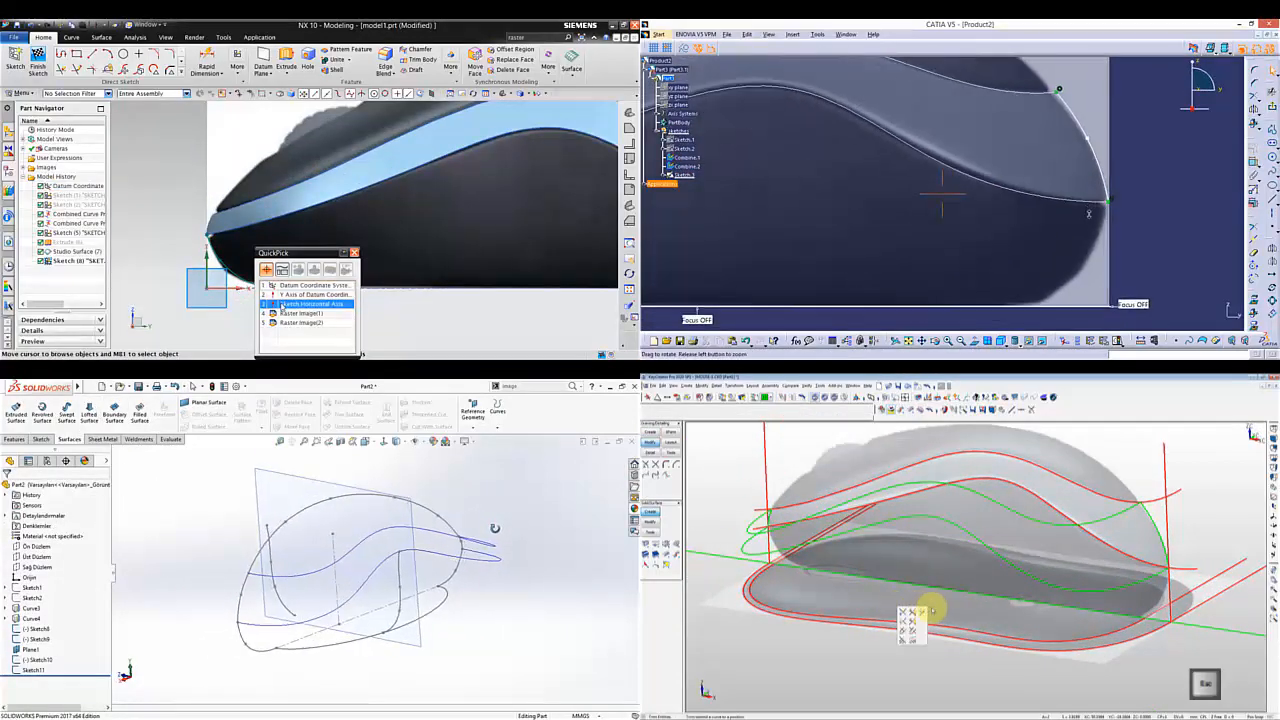
left_click(294, 292)
left_click(922, 610)
scroll(275, 306, "down", 3)
left_click(902, 581)
left_click(858, 576)
- Finish the NX base spline sketch and start a SolidWorks Boundary Surface from the outline segment at the narrow end
middle_click_drag(888, 186, 1206, 180)
key("ctrl+q")
middle_click_drag(363, 235, 380, 243)
mouse_move(917, 303)
middle_mouse_down("ctrl")
mouse_move(986, 206)
mouse_move(1078, 206)
middle_mouse_up("ctrl")
left_click(114, 413)
scroll(381, 244, "down", 2)
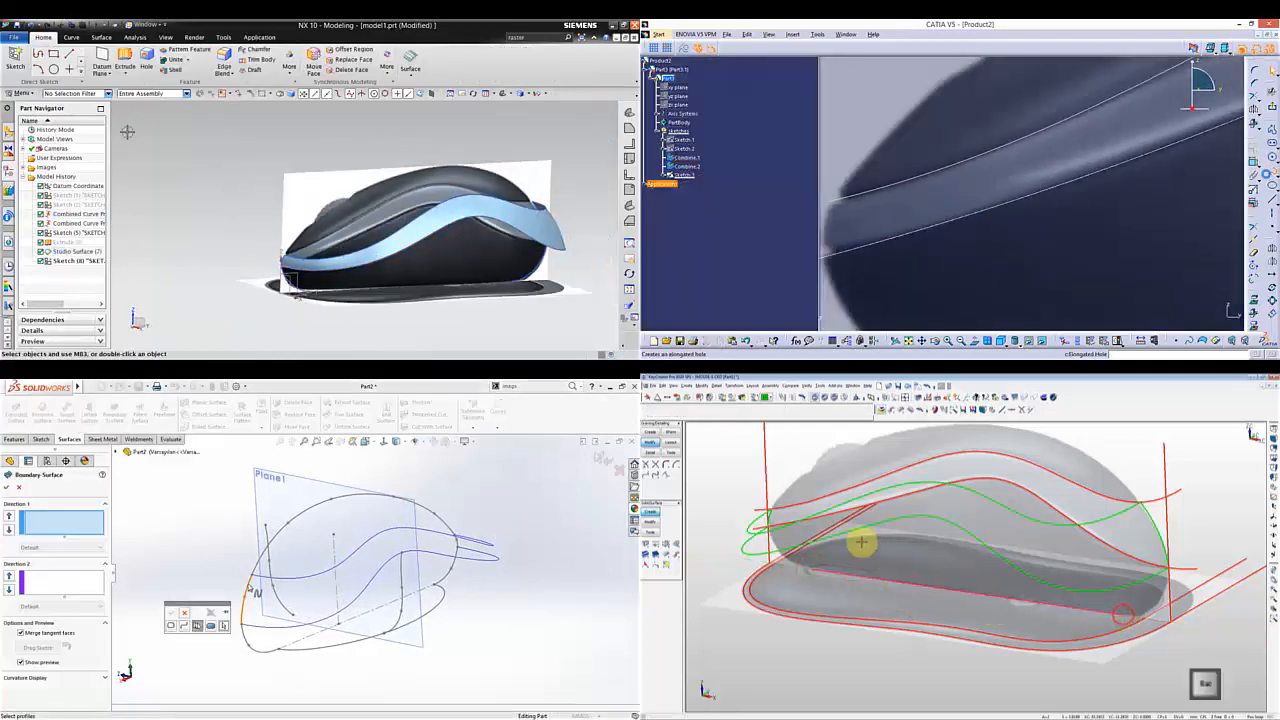
- Add the wide-end outline segment as the Boundary Surface's second profile and finish CATIA's spline joining the band edges at the narrow end
scroll(471, 545, "down", 3)
left_click(291, 287)
left_click(769, 523)
left_click(374, 549)
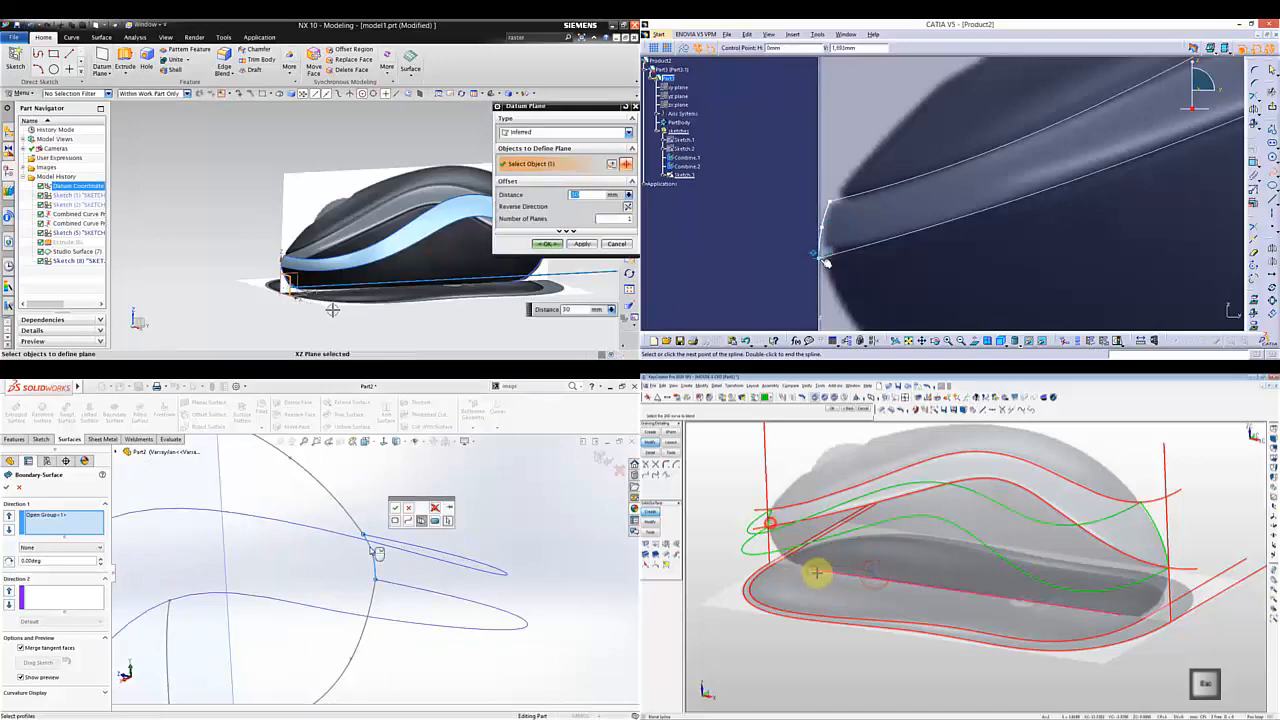
scroll(333, 307, "down", 3)
double_click(822, 256)
right_click(374, 549)
left_click(411, 587)
- Offset the NX datum plane about 11 mm along the body and blend KeyCreator's lower combined curve into the base line at the wide end
left_click_drag(441, 292, 403, 296)
left_click(1161, 556)
scroll(514, 594, "down", 3)
middle_click_drag(857, 223, 909, 217)
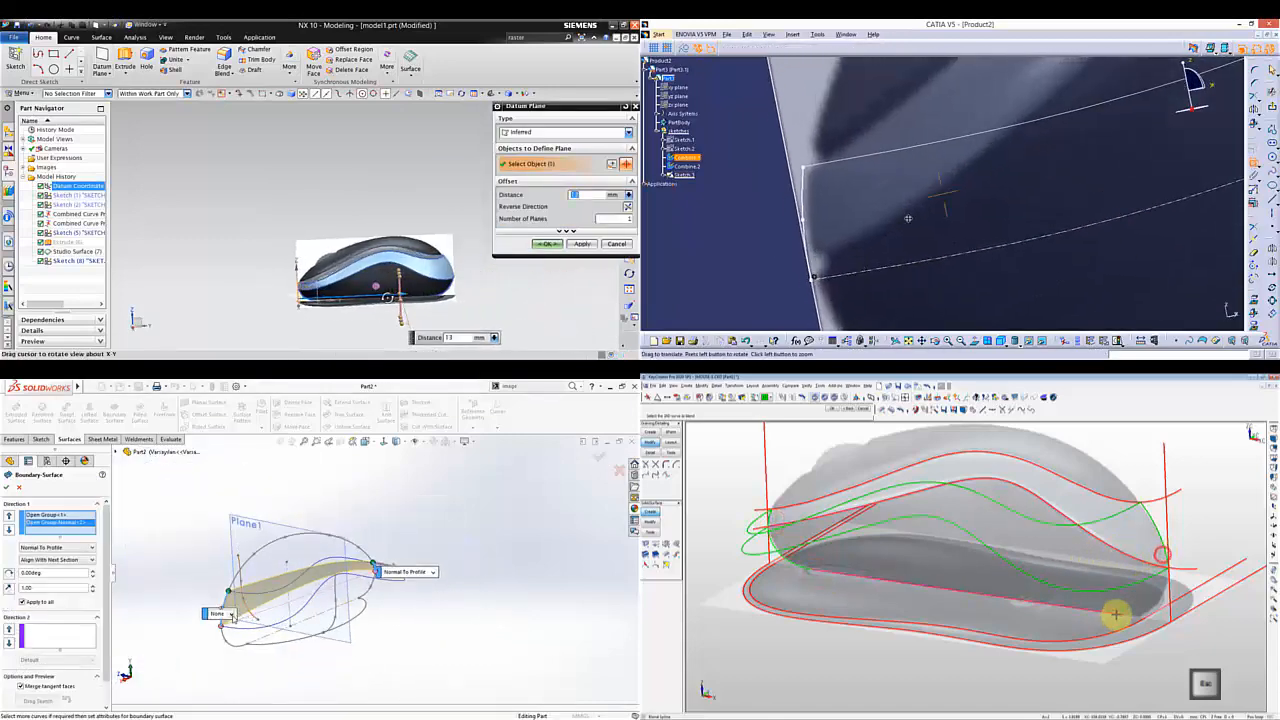
left_click(1116, 614)
- Set the wide-end profile of the SolidWorks Boundary Surface to Normal To Profile and accept the NX datum plane
left_click(229, 614)
key("alt+2")
left_click(547, 244)
- Set the constraint on CATIA's narrow-end spline to the vertical measure direction
scroll(731, 634, "up", 3)
right_click(769, 235)
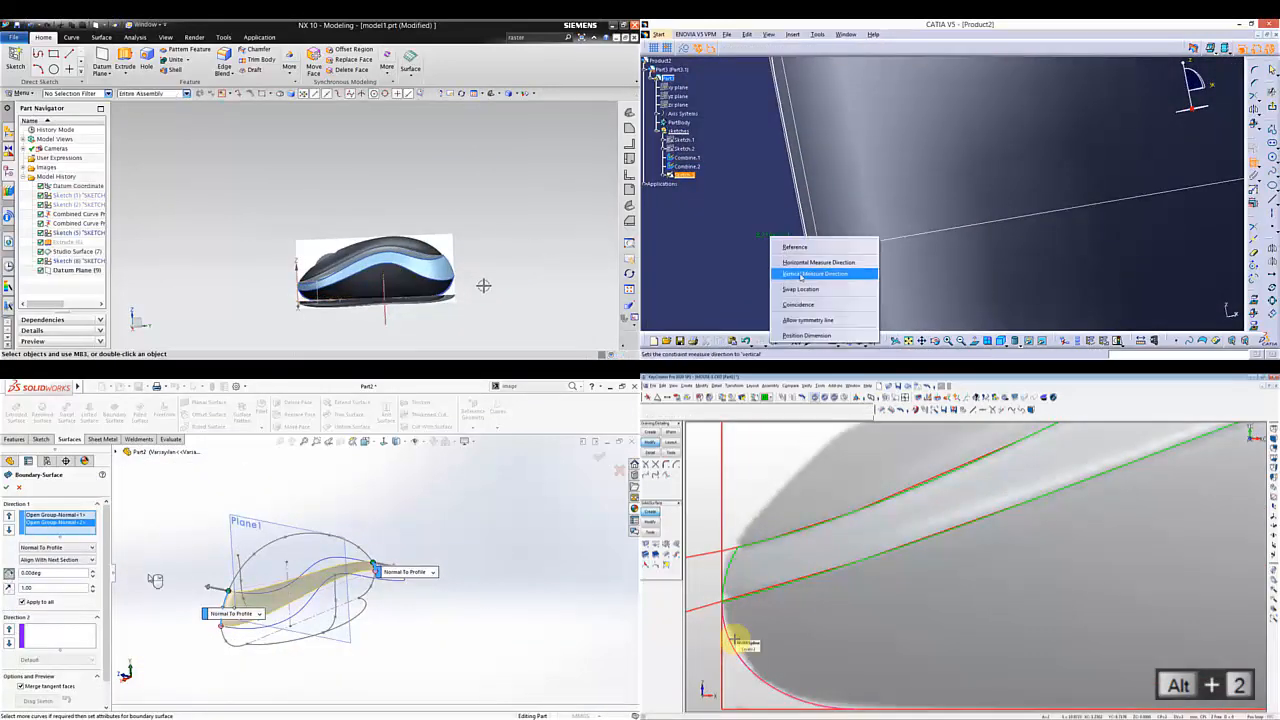
left_click(800, 275)
scroll(734, 640, "down", 3)
middle_click_drag(483, 286, 269, 220)
middle_click_drag(871, 177, 889, 182)
scroll(1188, 615, "up", 3)
scroll(1188, 615, "up", 1)
middle_click_drag(889, 130, 894, 313)
- Reverse the Boundary Surface's tangent direction and add the upper and lower band curves as Direction 2 curves
left_click(9, 588)
key("Escape")
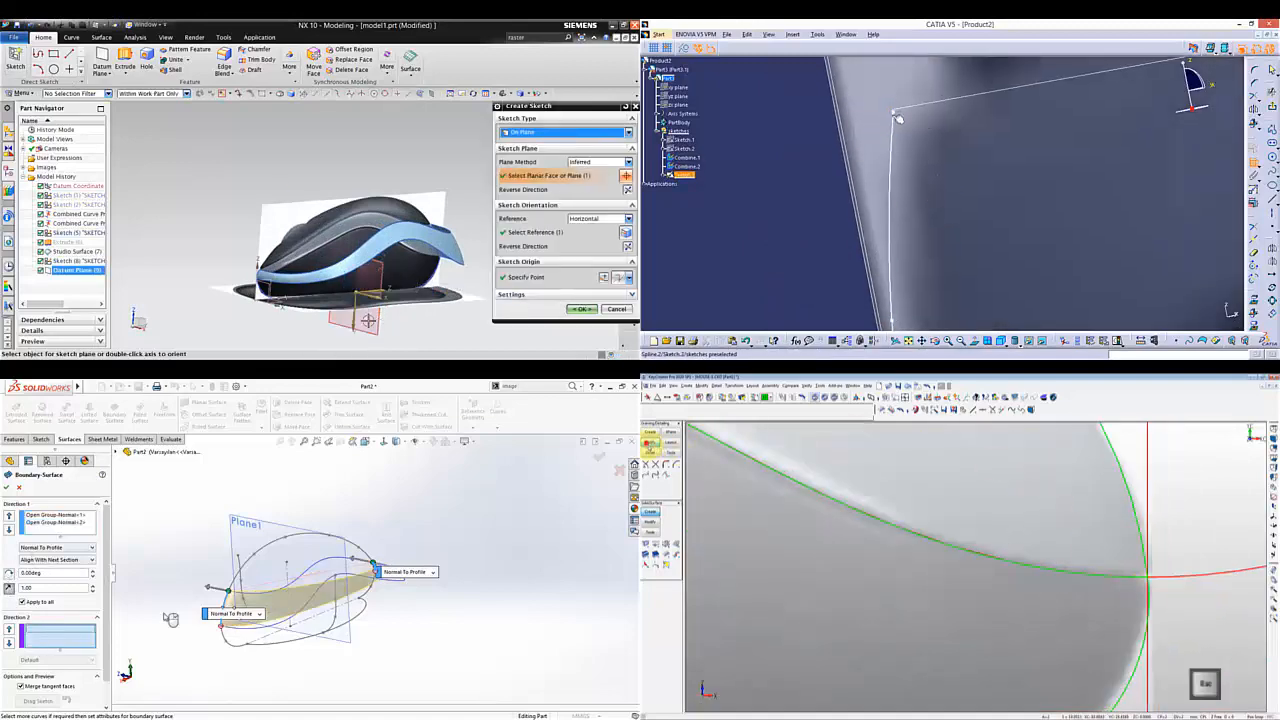
left_click(318, 592)
- Open an NX sketch on the offset datum plane and constrain the upper end of CATIA's narrow-end spline
left_click(582, 309)
left_click(899, 127)
left_click(1128, 671)
left_click(890, 135)
middle_click_drag(386, 220, 307, 186)
scroll(307, 186, "up", 2)
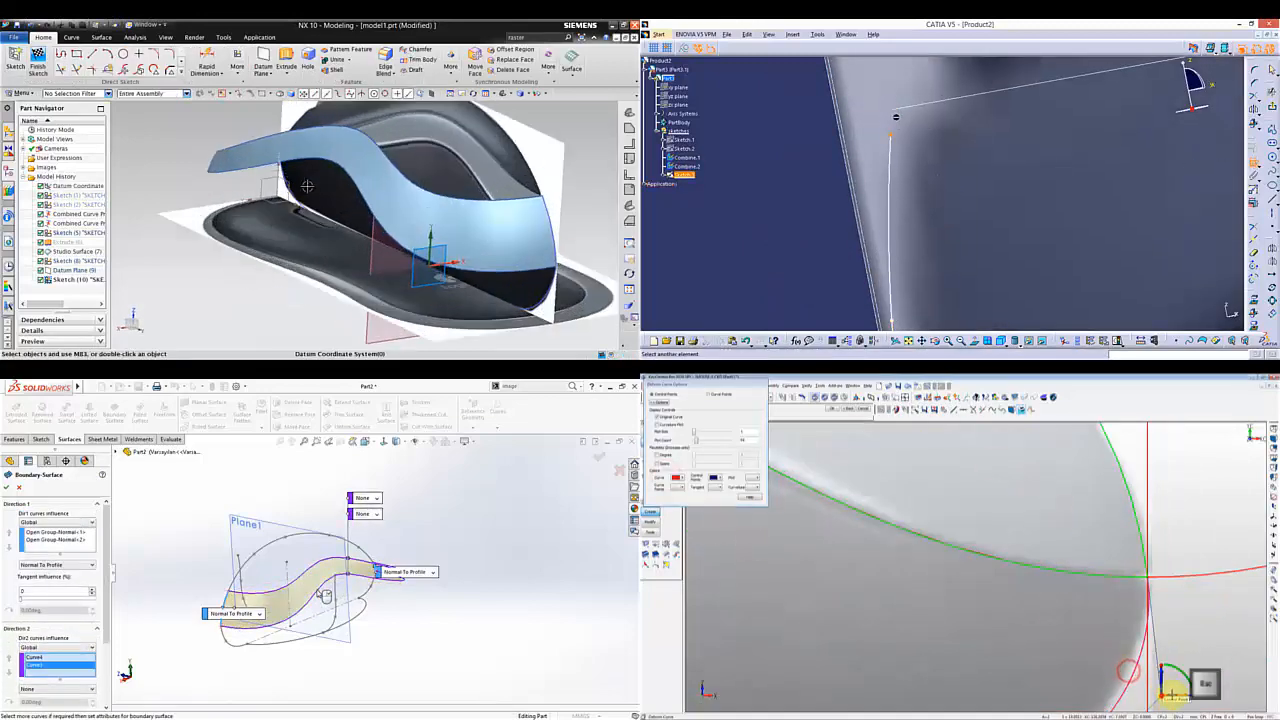
- Accept the SolidWorks band Boundary Surface and start an Intersection Point in the NX section sketch
right_click(318, 593)
left_click(181, 72)
right_click(804, 130)
left_click(108, 130)
middle_click_drag(877, 174, 943, 180)
key("Escape")
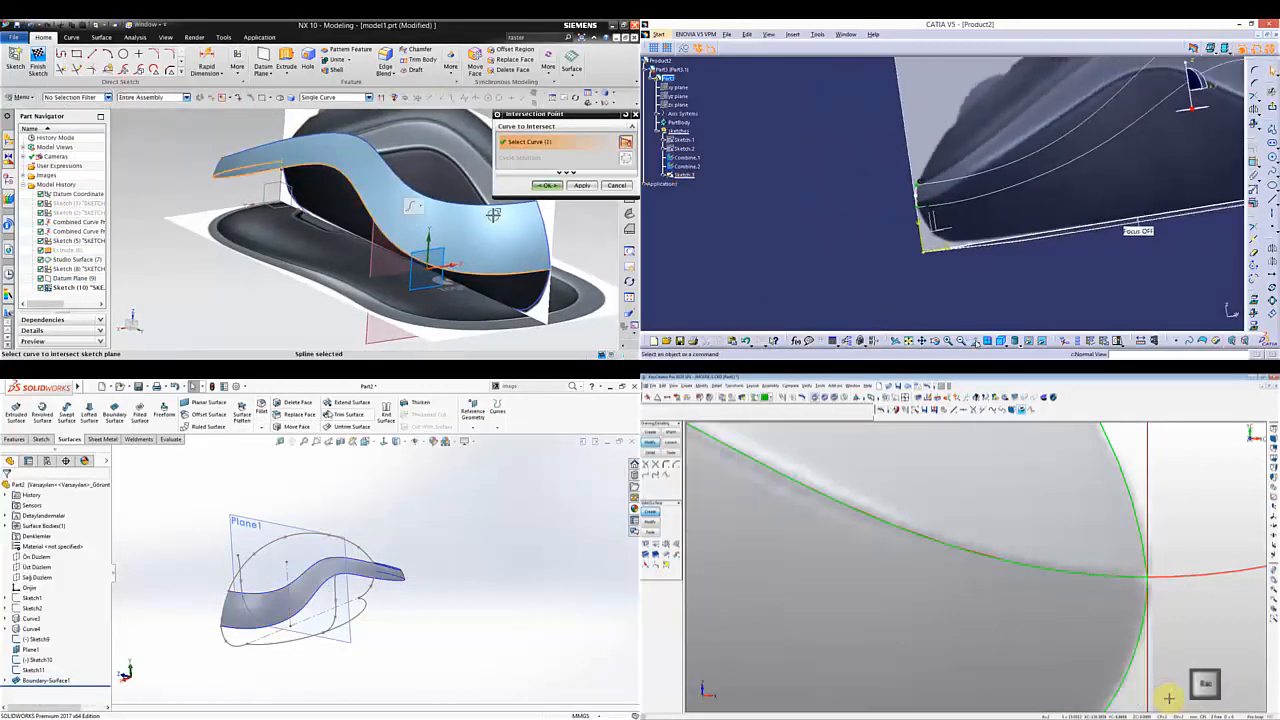
- Create the Intersection Point where the band's edge curve meets the NX sketch plane
left_click(535, 200)
scroll(1168, 695, "down", 3)
key("Return")
scroll(1024, 633, "down", 2)
left_click(546, 185)
- Start a second SolidWorks Boundary Surface using the lower outline segments at the wide and narrow ends as profiles
left_click(229, 641)
key("alt+7")
left_click(163, 663)
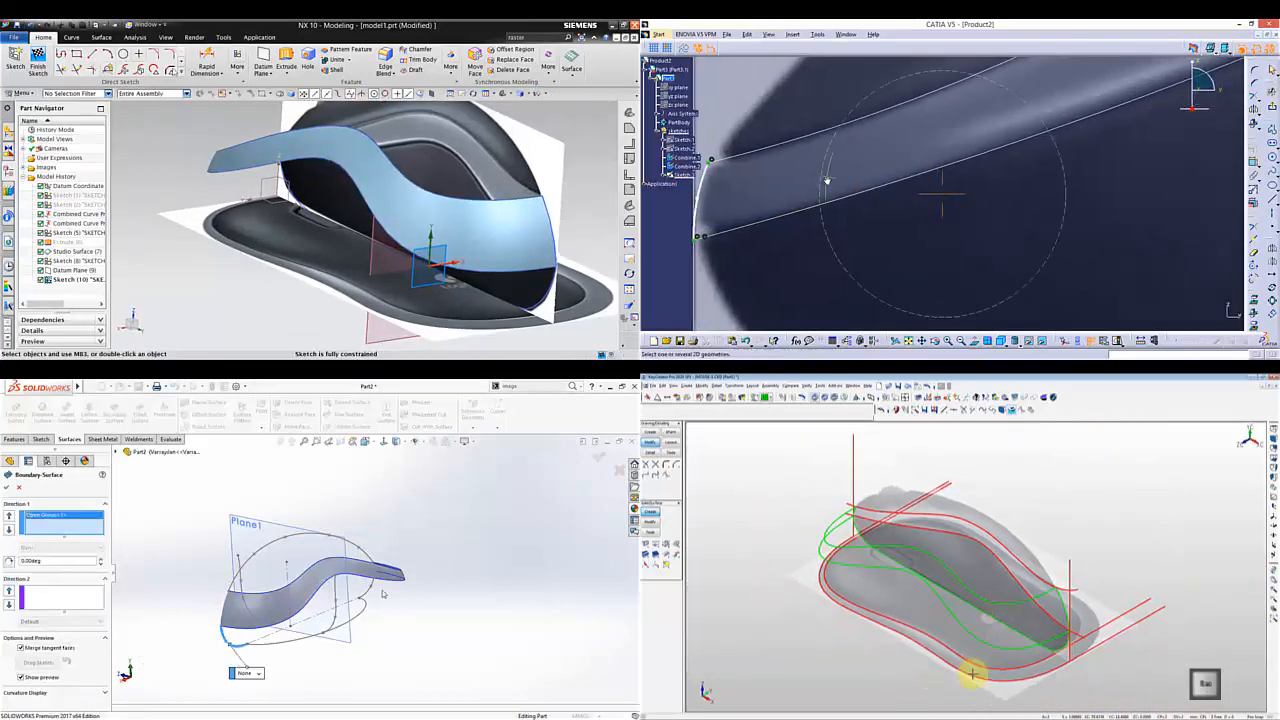
left_click(181, 72)
middle_click_drag(826, 177, 1130, 174)
left_click(375, 587)
- Set both profiles of the lower Boundary Surface to Normal To Profile and start a Through Points Studio Spline in NX
left_click(62, 124)
left_click(650, 431)
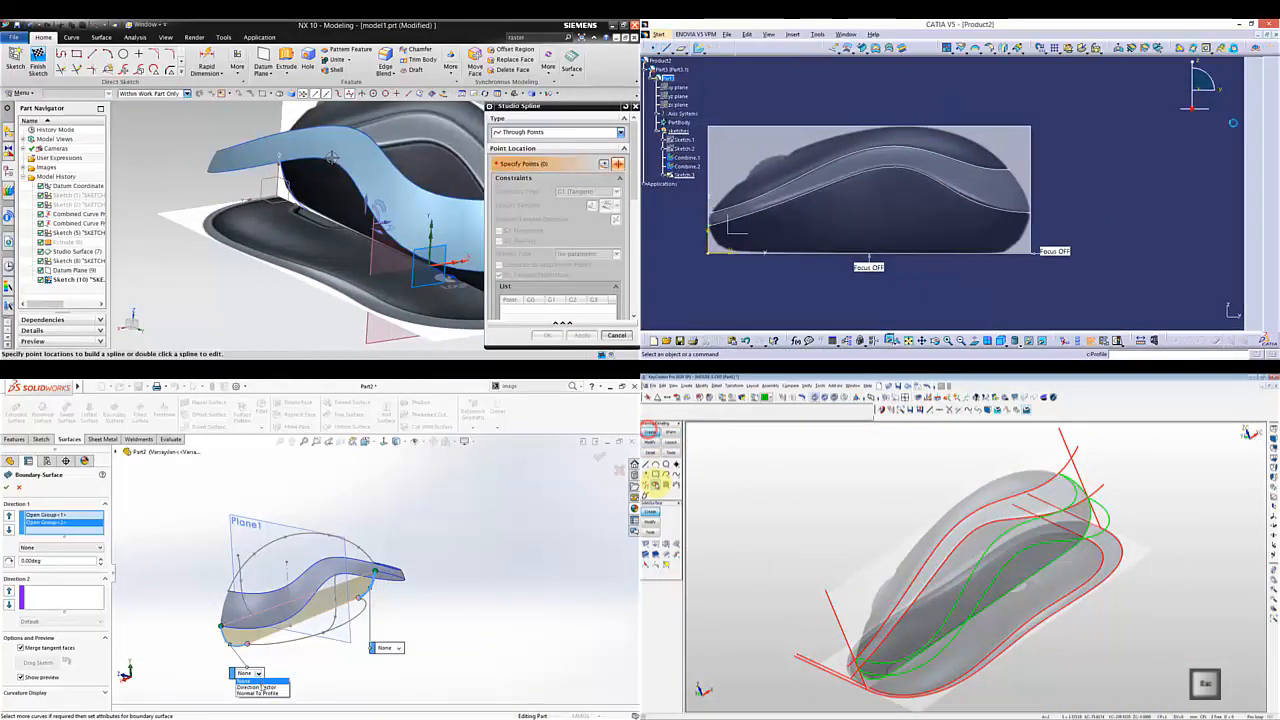
left_click(258, 693)
left_click(655, 485)
left_click(398, 648)
left_click(680, 487)
left_click(603, 163)
left_click(398, 666)
- Place the NX spline's first point on the band edge and set the KeyCreator ellipse's centre on the base line
left_click_drag(746, 134, 820, 193)
key("Return")
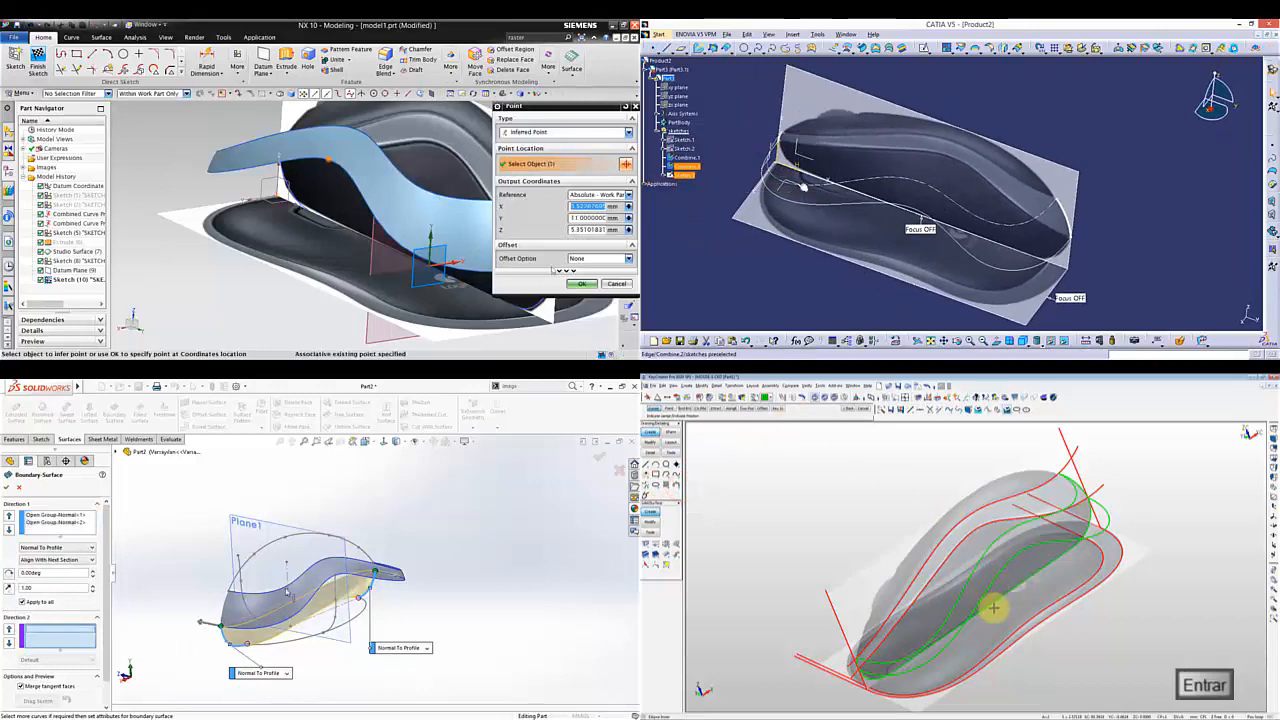
left_click(582, 284)
left_click(982, 613)
- Add the band's lower curve as the Direction 2 curve of the SolidWorks lower Boundary Surface
scroll(306, 305, "down", 4)
left_click(326, 580)
left_click(49, 542)
left_click_drag(536, 106, 525, 106)
key("alt+1")
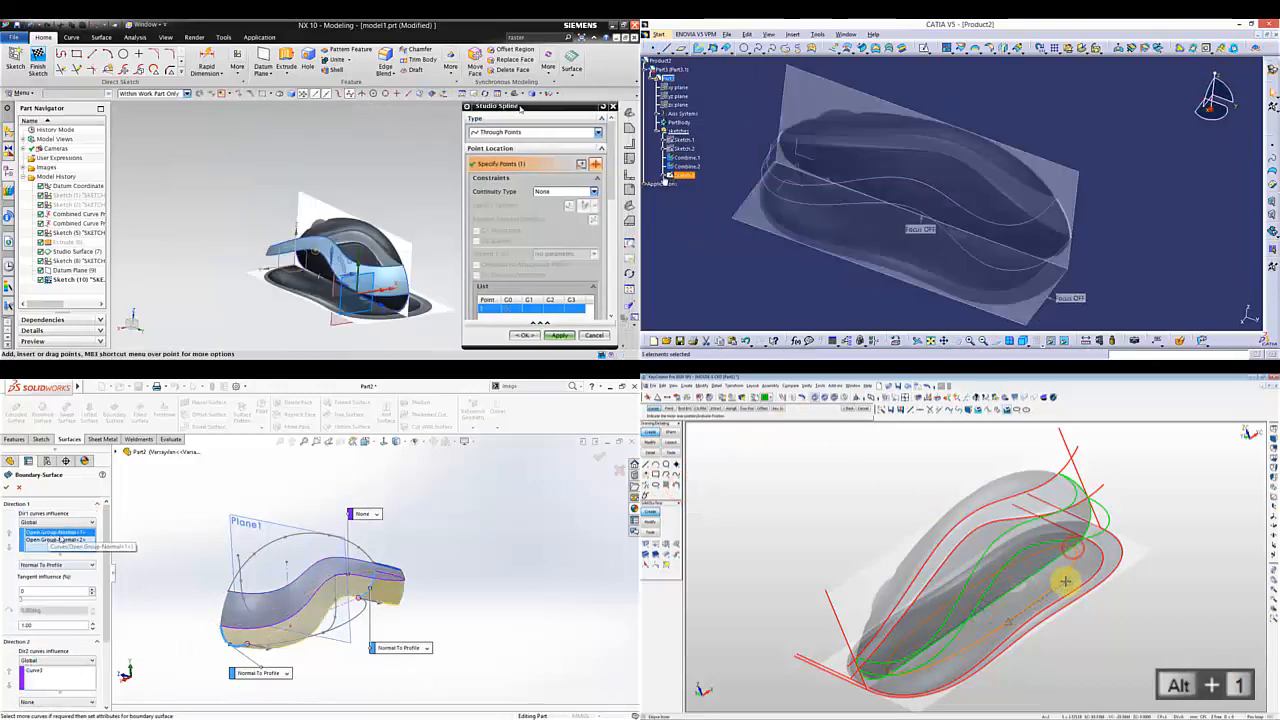
- Add the vertical mid-body section curve as a third profile of the SolidWorks lower Boundary Surface
right_click(405, 126)
right_click(694, 193)
left_click(428, 194)
left_click(714, 197)
left_click(336, 593)
scroll(387, 205, "up", 4)
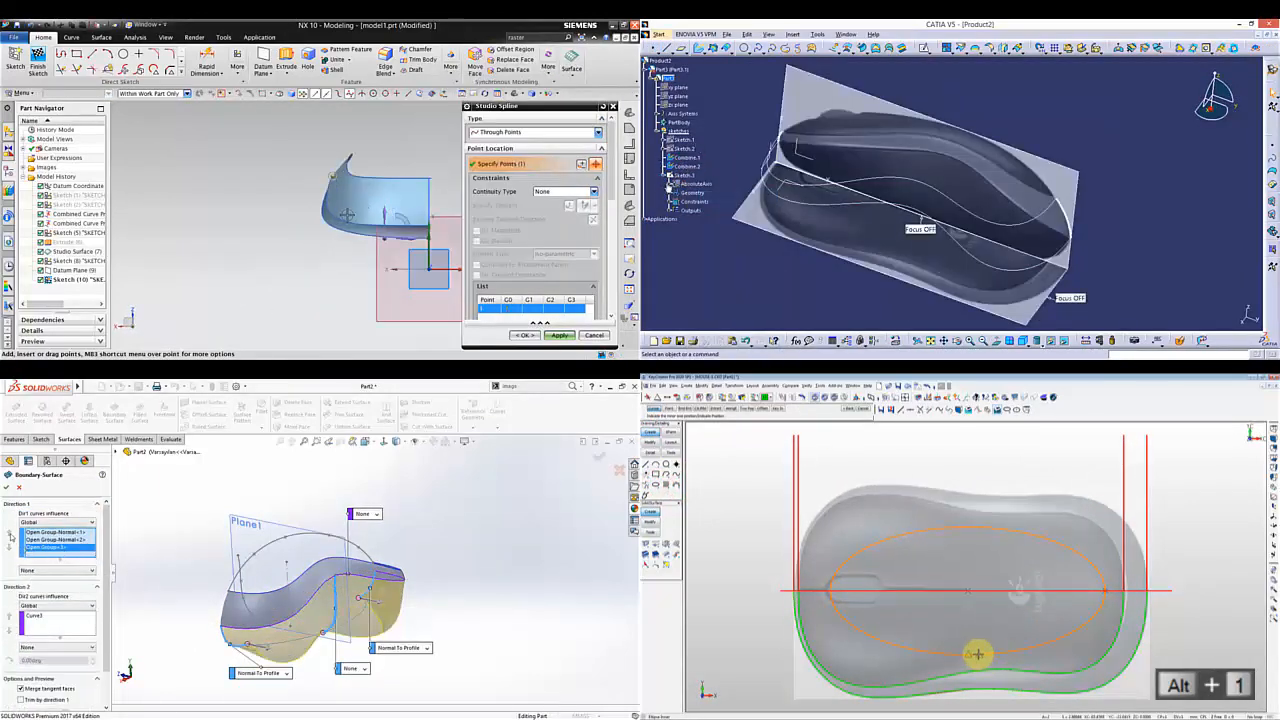
- Complete the NX section spline downward from the band and clear the profile selection of the SolidWorks Boundary Surface
left_click(341, 228)
middle_click_drag(1011, 632, 1099, 562)
right_click(43, 541)
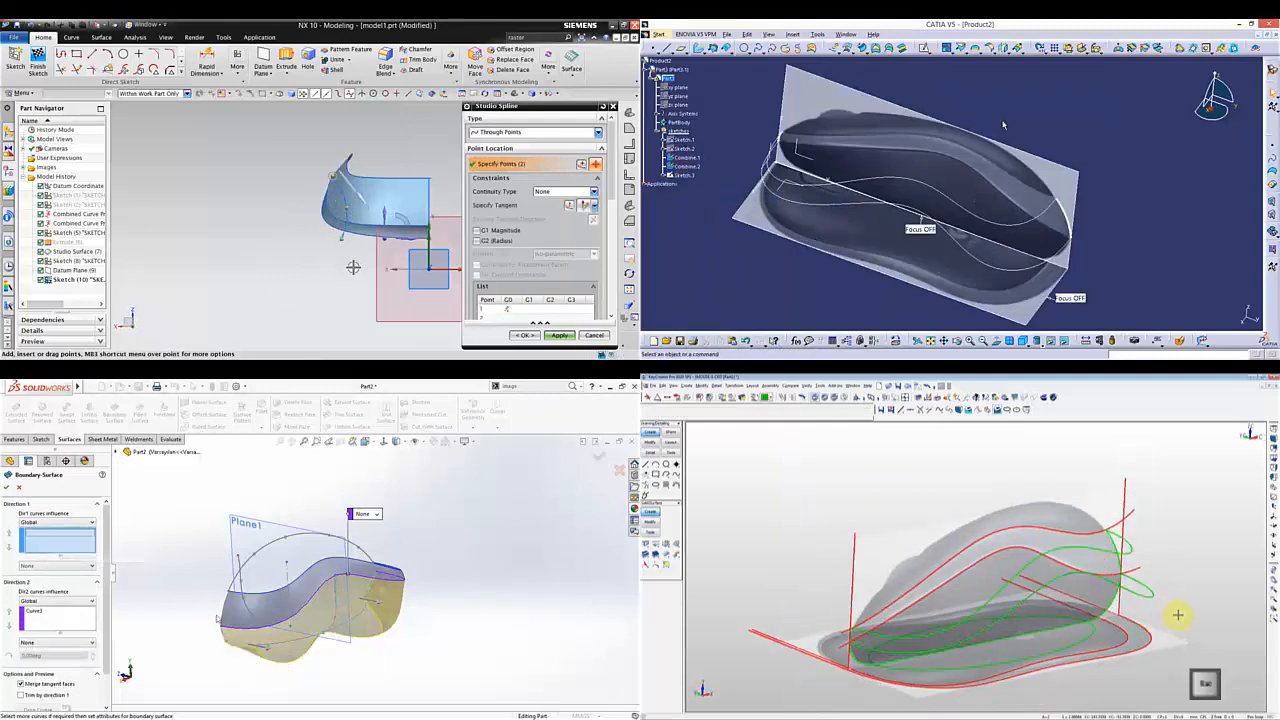
left_click(525, 335)
- Insert a geometrical set named surfaces in CATIA and set the SolidWorks wide-end profile to Normal To Profile
left_click(792, 34)
left_click(258, 672)
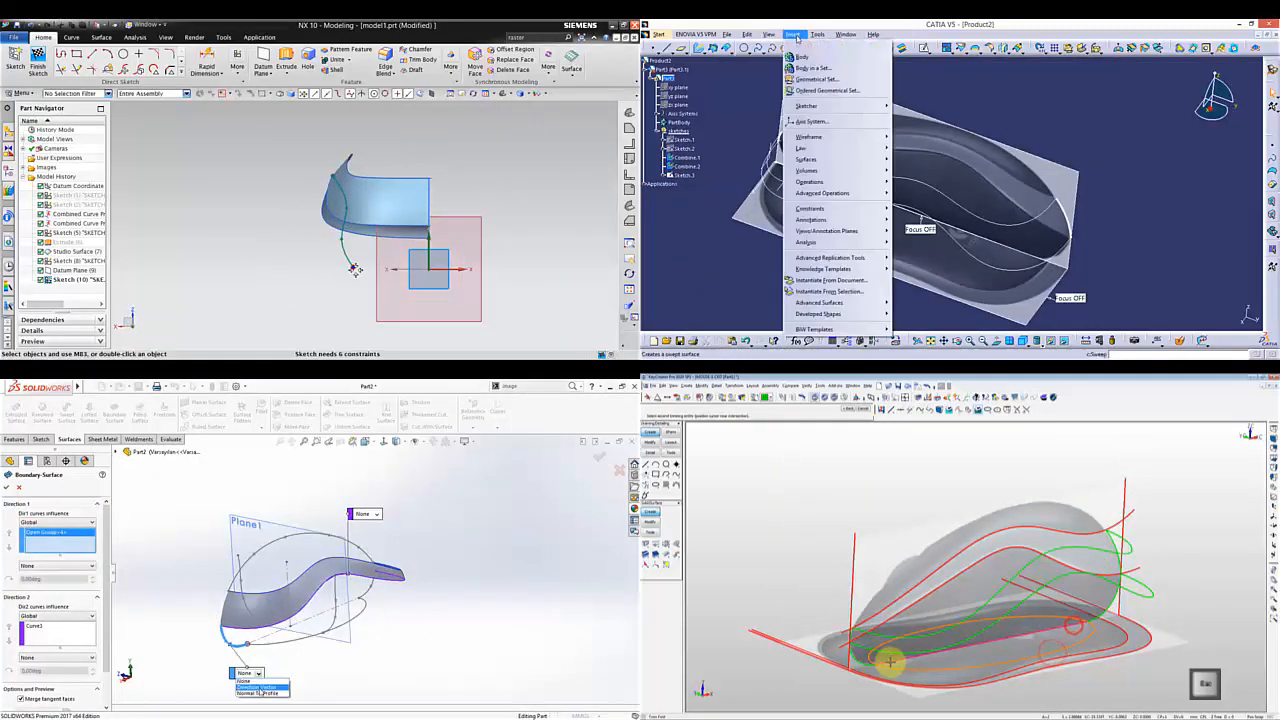
left_click(808, 81)
left_click(260, 688)
type("surfa")
middle_click_drag(889, 663, 1071, 634)
type("ces")
key("Return")
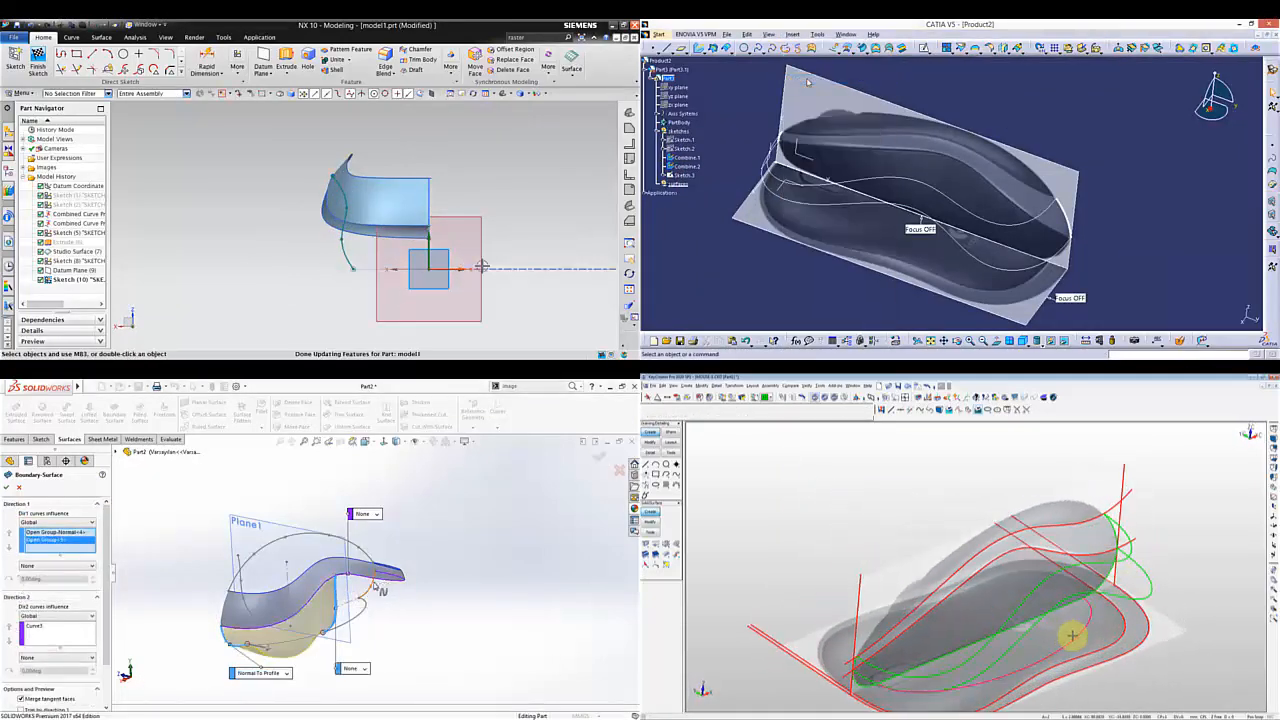
- Hide the reference images in CATIA and set the SolidWorks narrow-end profile to Normal To Profile
key("alt+7")
key("alt+a")
right_click(666, 191)
left_click(686, 223)
left_click(398, 648)
left_click(686, 222)
left_click(398, 667)
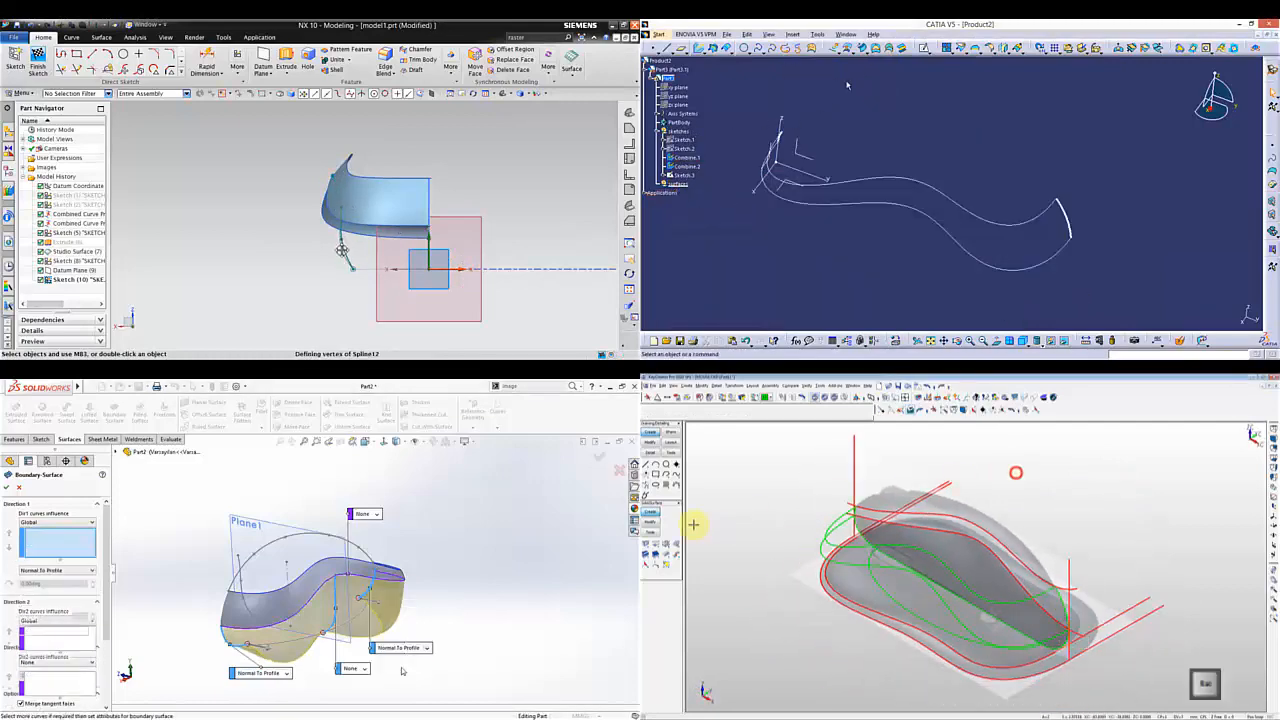
- Add the base sketch to Direction 2 of the SolidWorks Boundary Surface and a second end spline to CATIA's Multi-Sections Surface
left_click(57, 683)
left_click(646, 564)
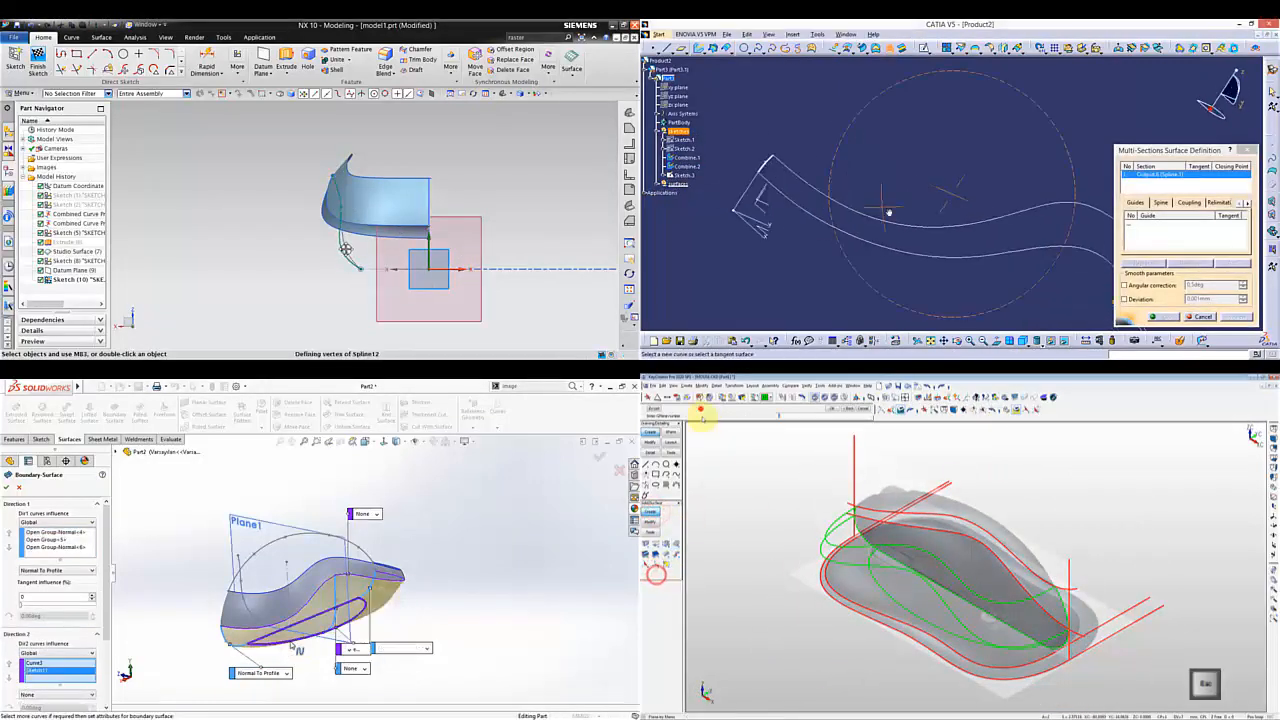
left_click(783, 165)
key("Return")
middle_click_drag(874, 181, 805, 147)
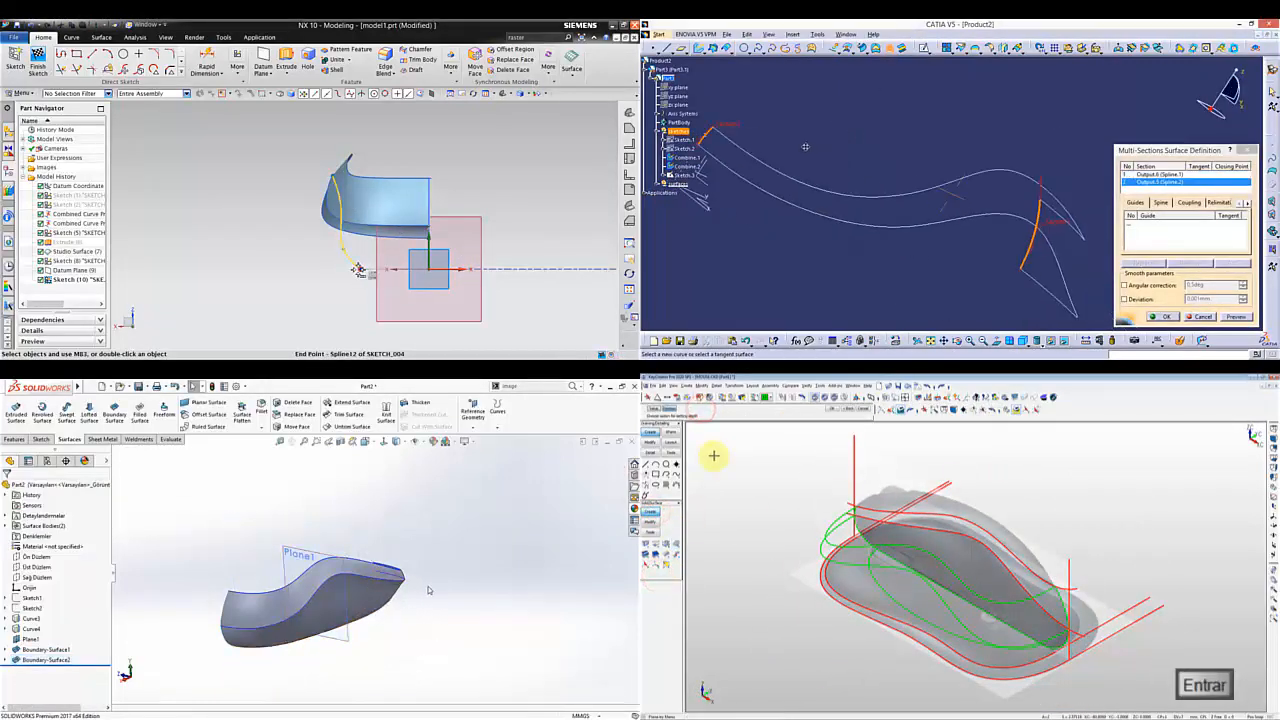
- Mirror the SolidWorks boundary surfaces and add the combined curves as guides of CATIA's Multi-Sections Surface
left_click(20, 439)
key("alt+2")
left_click(1152, 174)
left_click(337, 427)
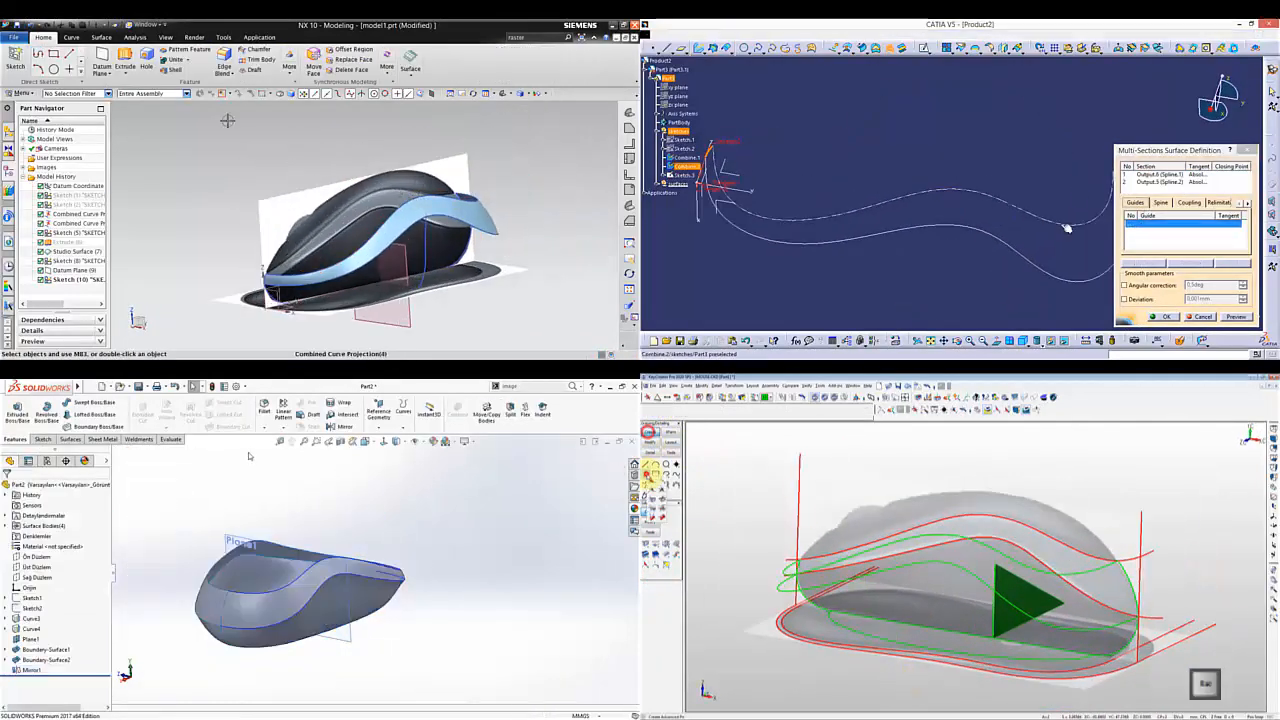
left_click(1029, 228)
- Close the SolidWorks body's open edge loop with a Contact Fill Surface and start Mirror Curve in NX
left_click(339, 72)
left_click(314, 530)
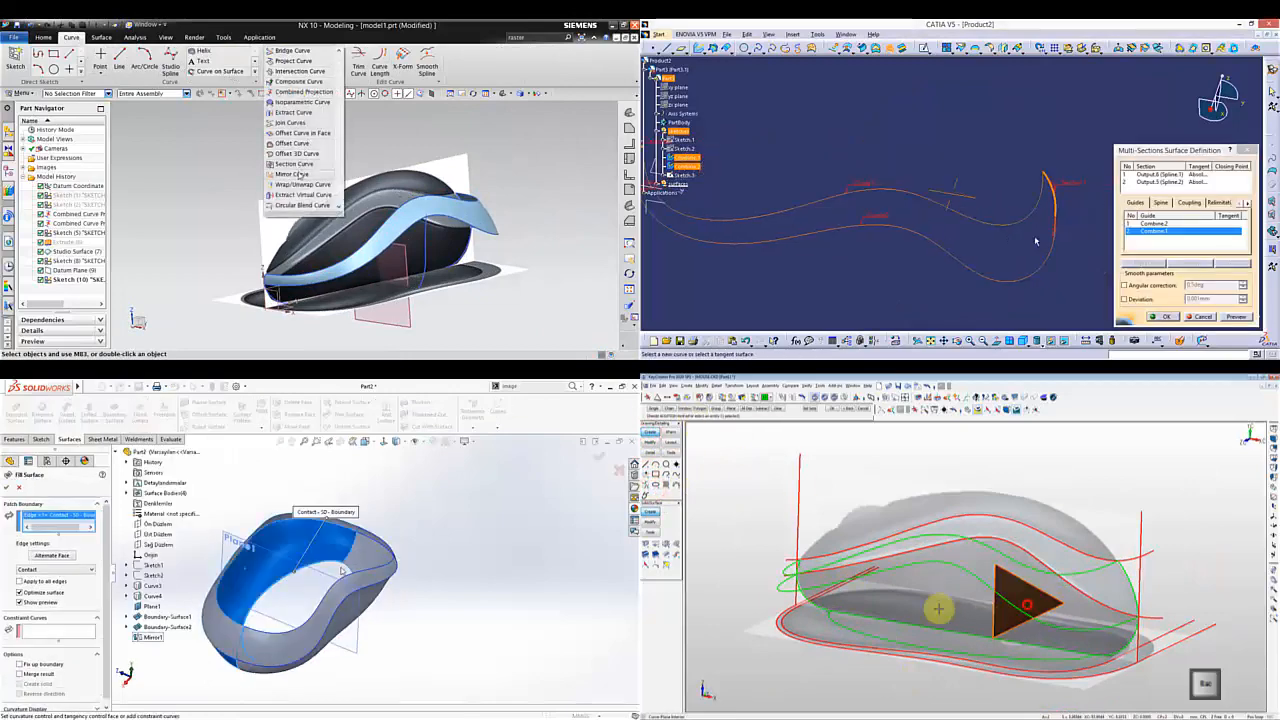
left_click(295, 172)
key("Return")
left_click(12, 497)
- Intersect KeyCreator's lower combined curve and base ellipse with the plane, and pick the section curve for NX Mirror Curve
left_click(1236, 317)
left_click(957, 568)
left_click(1029, 228)
left_click(424, 240)
left_click(941, 648)
middle_click_drag(450, 620, 385, 612)
key("Escape")
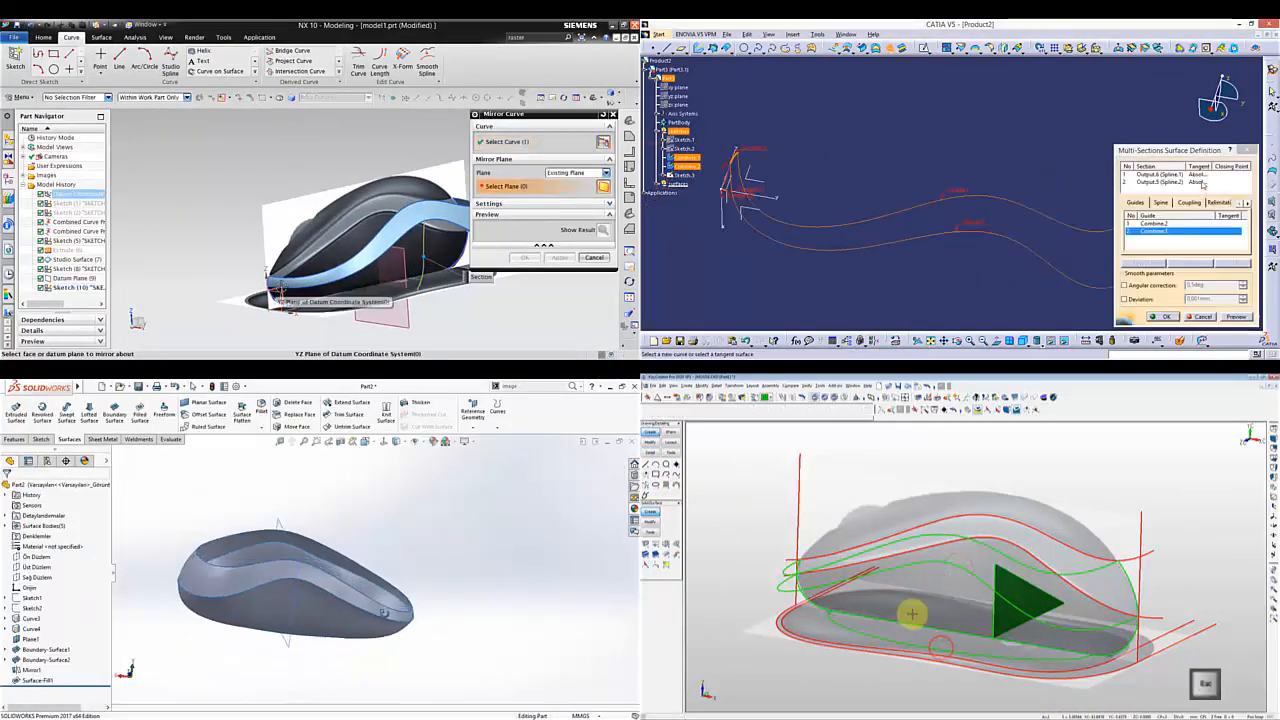
- Mirror the NX section curve about the YZ plane and change the tangent of CATIA's first section
left_click(536, 259)
right_click(1195, 176)
left_click(32, 618)
left_click(1223, 216)
- Draw a KeyCreator line between the two plane intersection points and change the tangent of CATIA's second section
left_click(945, 564)
right_click(1195, 183)
left_click(961, 651)
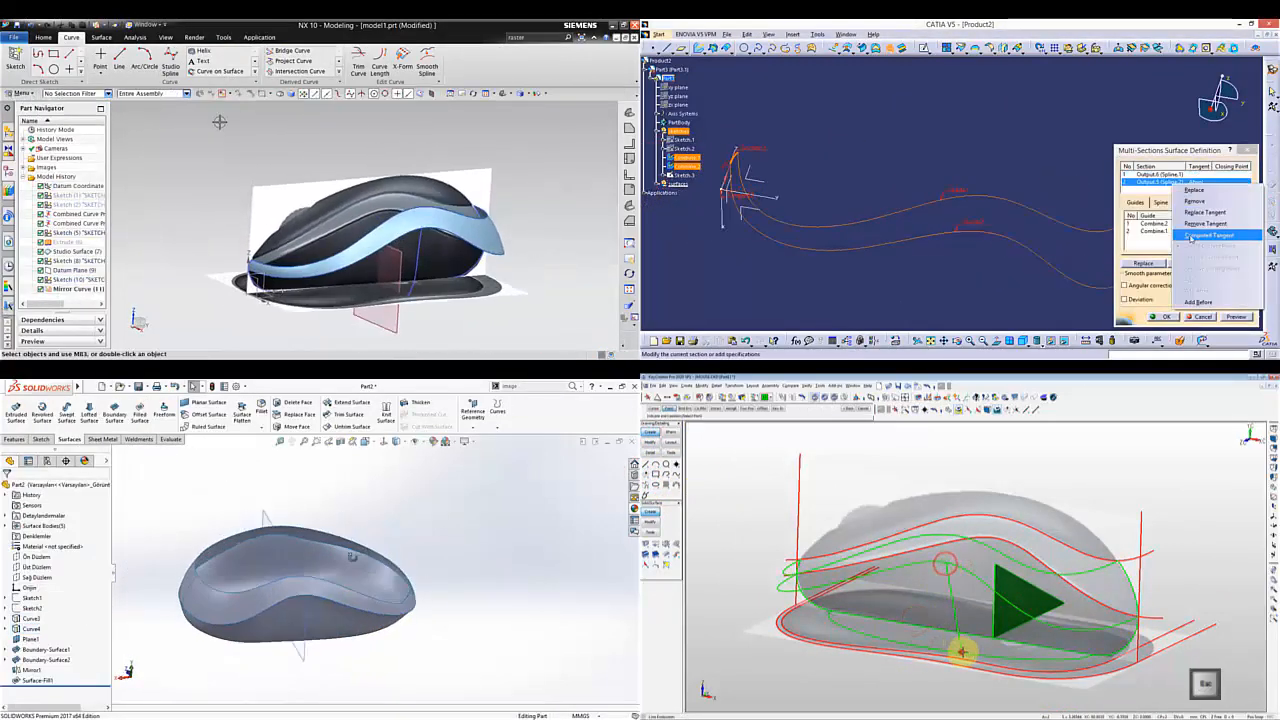
left_click(1223, 232)
- Start a Through Points Studio Spline in NX and preview CATIA's Multi-Sections Surface
middle_click_drag(346, 547, 374, 534)
key("alt+6")
left_click(1159, 174)
left_click(169, 61)
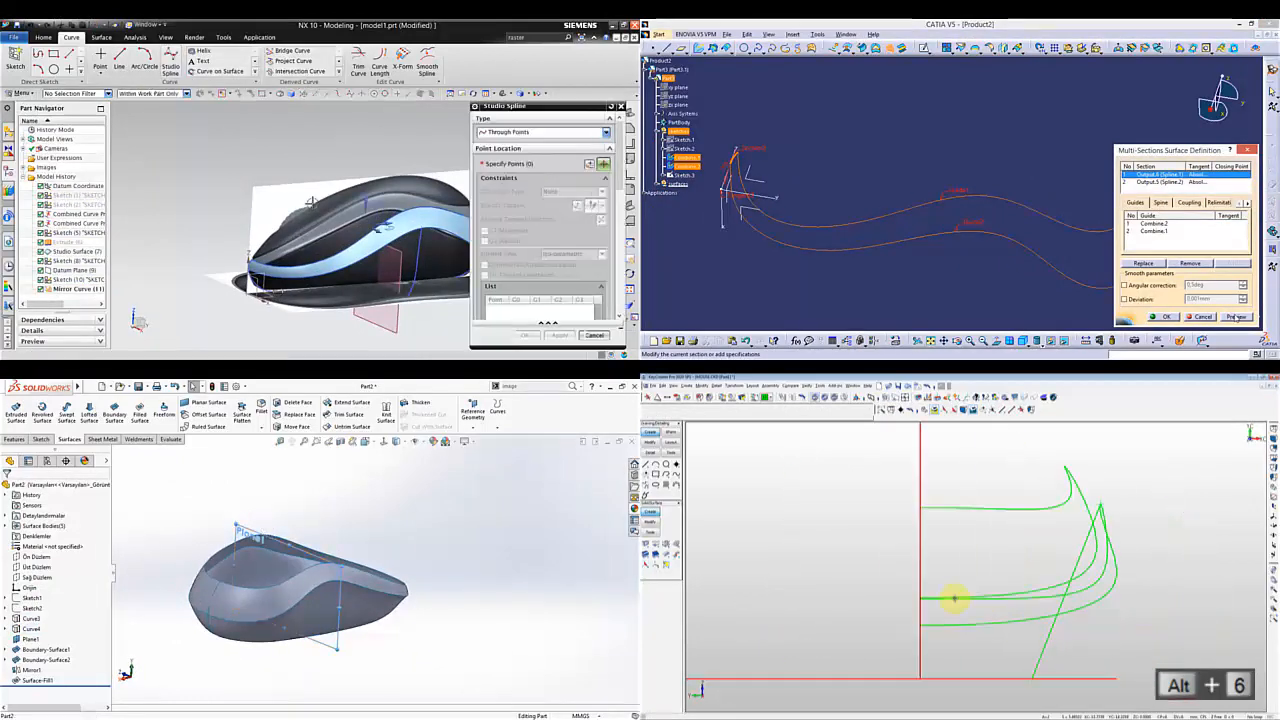
left_click(1236, 317)
scroll(255, 279, "up", 4)
- Place the first NX spline point at the narrow end's base and open curve modification in KeyCreator
left_click(649, 442)
middle_click_drag(923, 243, 934, 280)
left_click(255, 279)
- Start a SolidWorks reference plane parallel to Sağ Düzlem and accept CATIA's Multi-Sections Surface
left_click(40, 577)
scroll(270, 280, "down", 4)
left_click(472, 412)
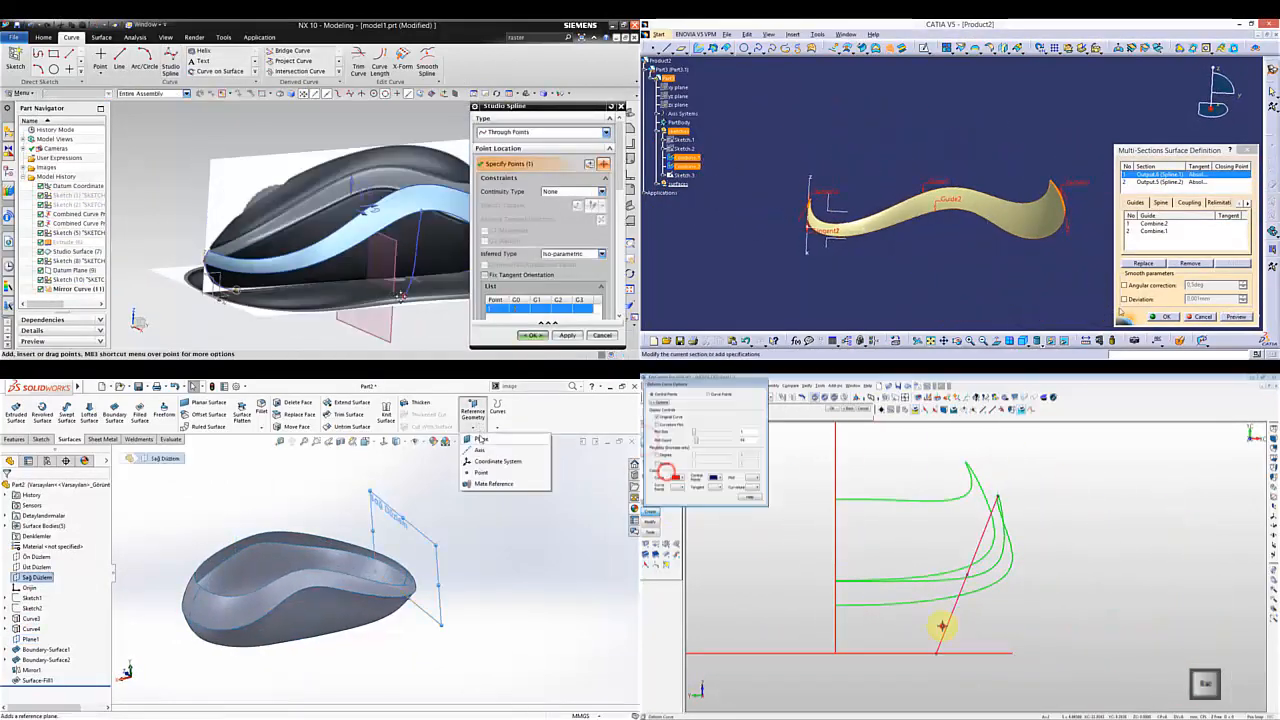
left_click(474, 438)
left_click(942, 626)
left_click(1166, 317)
- Add the mirrored curve's end point to the NX spline and enable Spans for deforming KeyCreator's section line
middle_click_drag(340, 273, 283, 274)
left_click(657, 464)
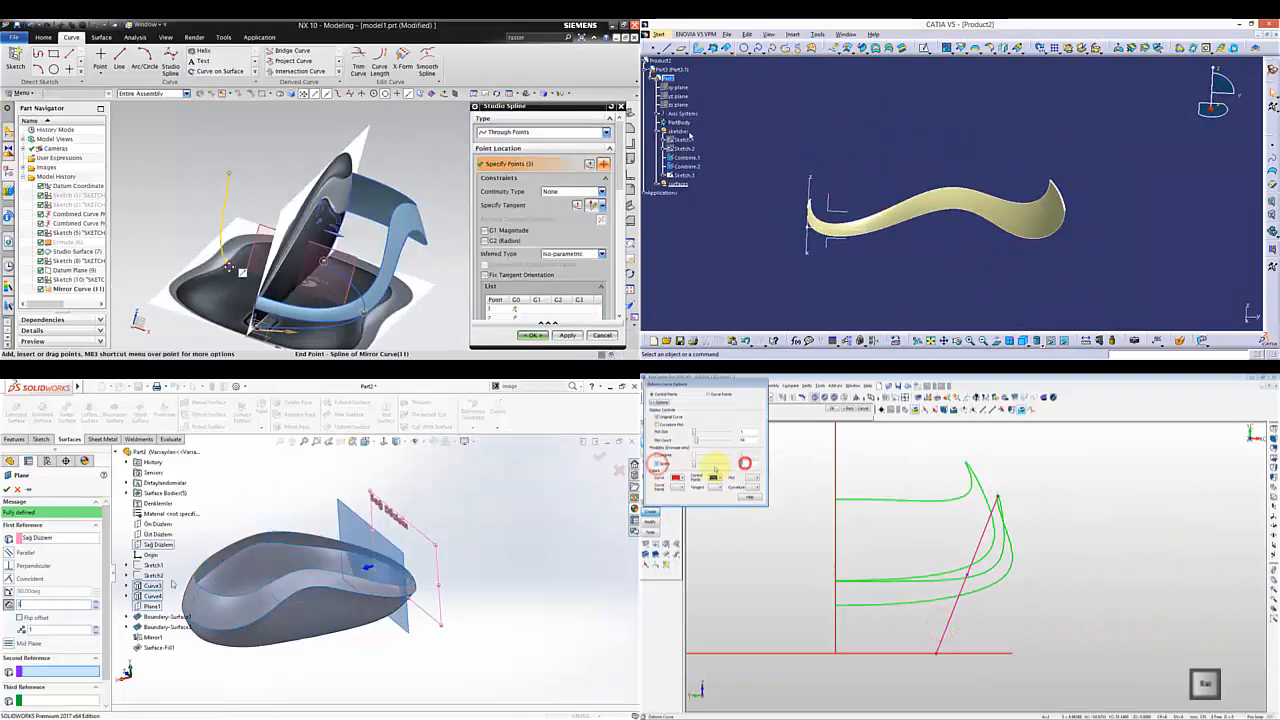
left_click(229, 267)
left_click(745, 463)
- Set the SolidWorks reference plane offset to 3 mm and the number of planes to 6
type("3")
scroll(264, 281, "down", 1)
left_click(96, 627)
left_click(96, 627)
left_click(752, 440)
scroll(514, 284, "down", 3)
left_click(716, 195)
left_click(96, 627)
- Pull the lower control point of KeyCreator's section line outward and accept the pending SolidWorks planes and NX spline
left_click(953, 616)
right_click(663, 193)
left_click_drag(953, 616, 976, 606)
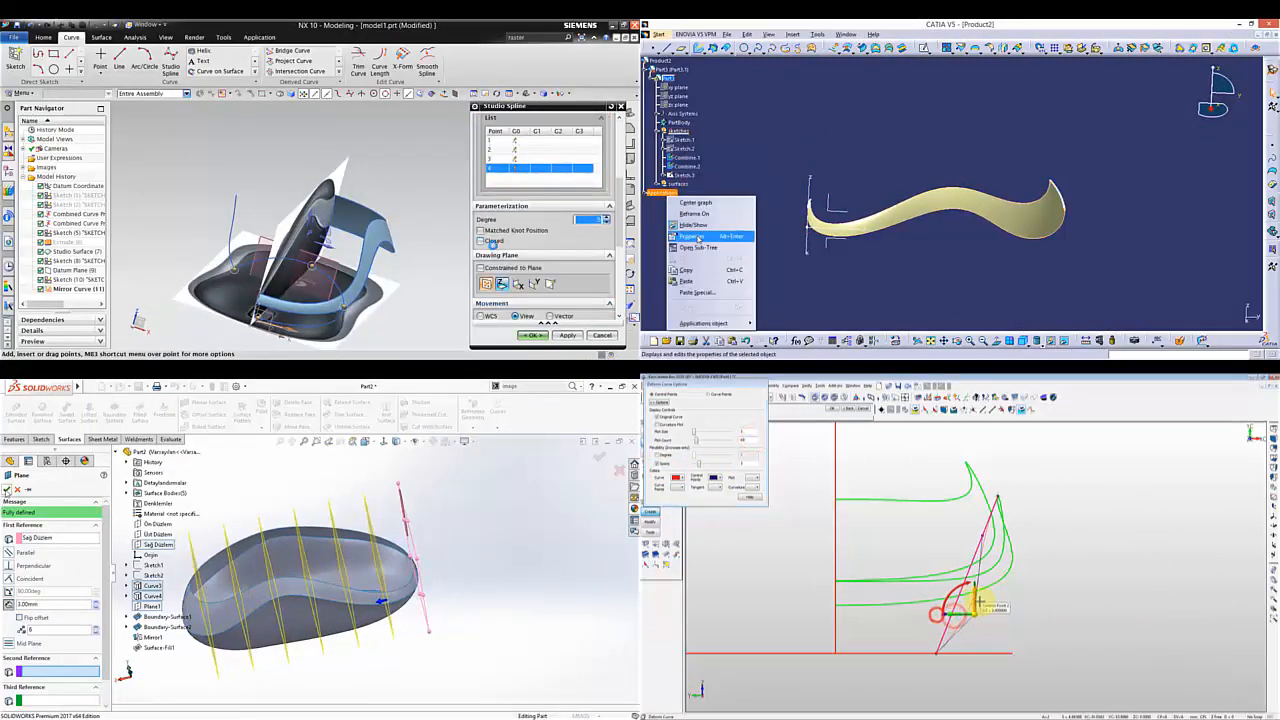
left_click(8, 489)
left_click(533, 335)
- Show CATIA's reference images, choose the side plane for a new sketch, and start a flipped SolidWorks plane offset from Plane2
left_click(697, 225)
left_click(471, 429)
mouse_move(410, 263)
middle_mouse_down()
mouse_move(340, 262)
mouse_move(336, 280)
middle_mouse_up()
left_click(981, 534)
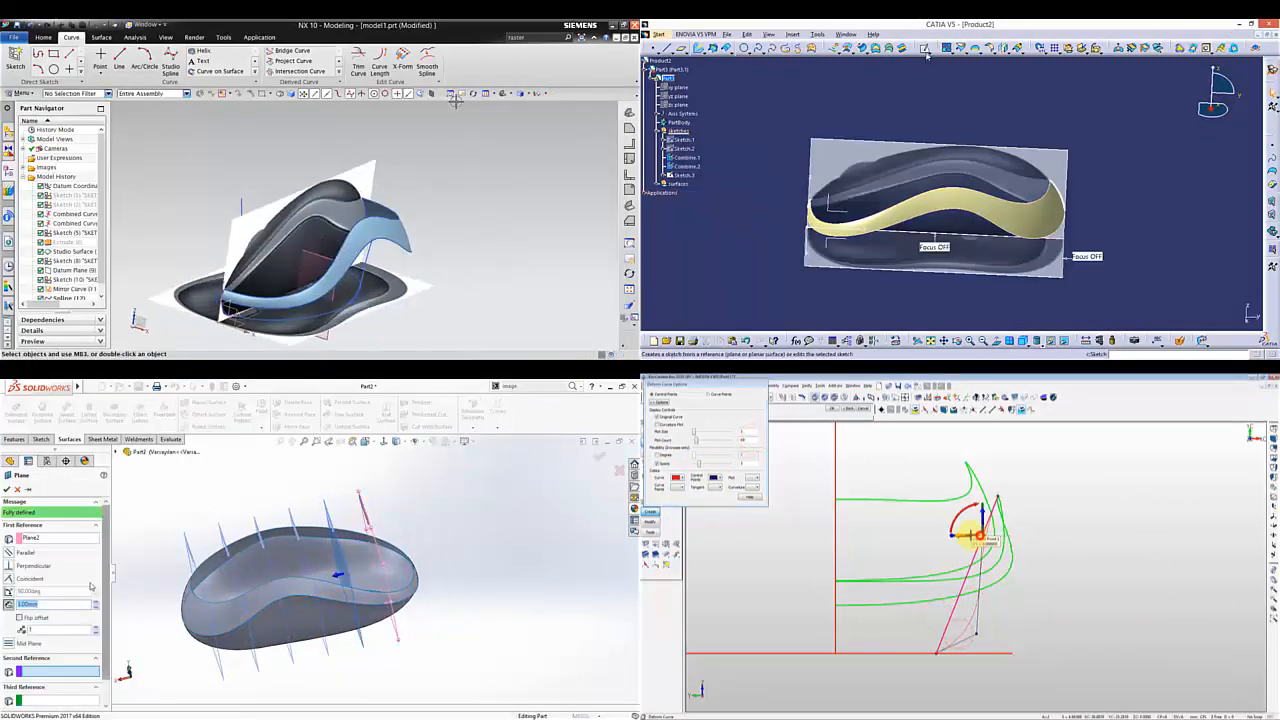
left_click(459, 95)
left_click(20, 617)
left_click(826, 212)
- Set the SolidWorks plane offset to 1.5 mm and hide the raster images in NX
left_click(594, 196)
left_click_drag(47, 604, 14, 604)
type("1.5")
key("Return")
left_click(601, 286)
- Adjust and accept the upper control point of KeyCreator's section line, and accept the flipped SolidWorks plane
left_click_drag(982, 519, 979, 533)
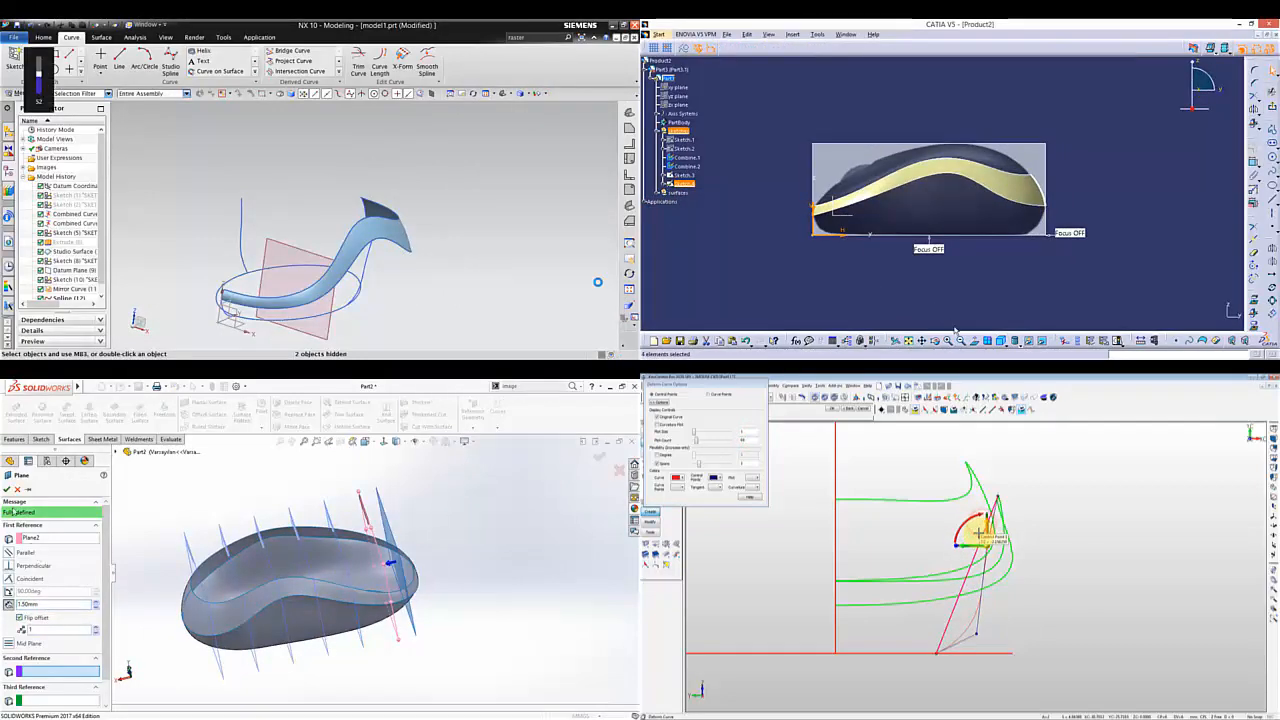
left_click(8, 489)
middle_click(979, 533)
middle_click_drag(422, 207, 340, 254)
key("alt+7")
left_click(43, 37)
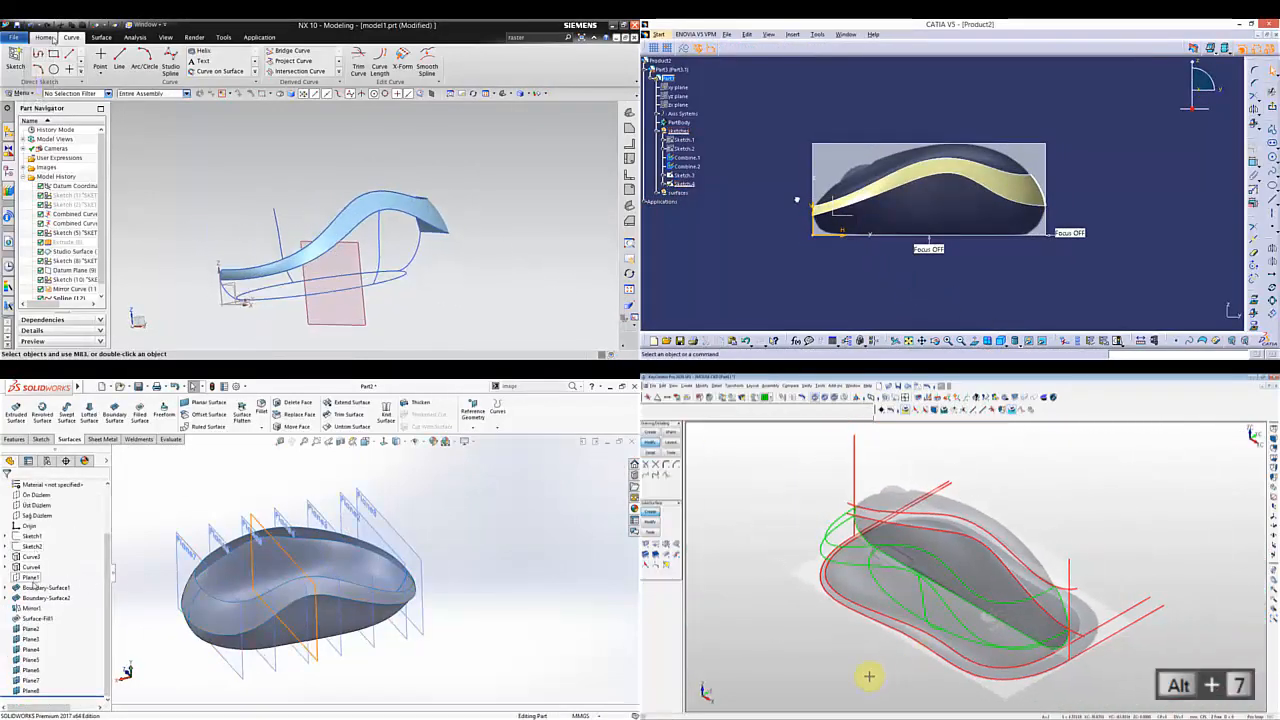
mouse_move(869, 676)
middle_mouse_down()
mouse_move(1023, 640)
mouse_move(886, 571)
mouse_move(879, 466)
middle_mouse_up()
- Extrude the front and rear splines in NX as helper surfaces and hide the obstructing rear element in CATIA's sketch
key("x")
key("Escape")
right_click(1042, 195)
left_click(45, 597)
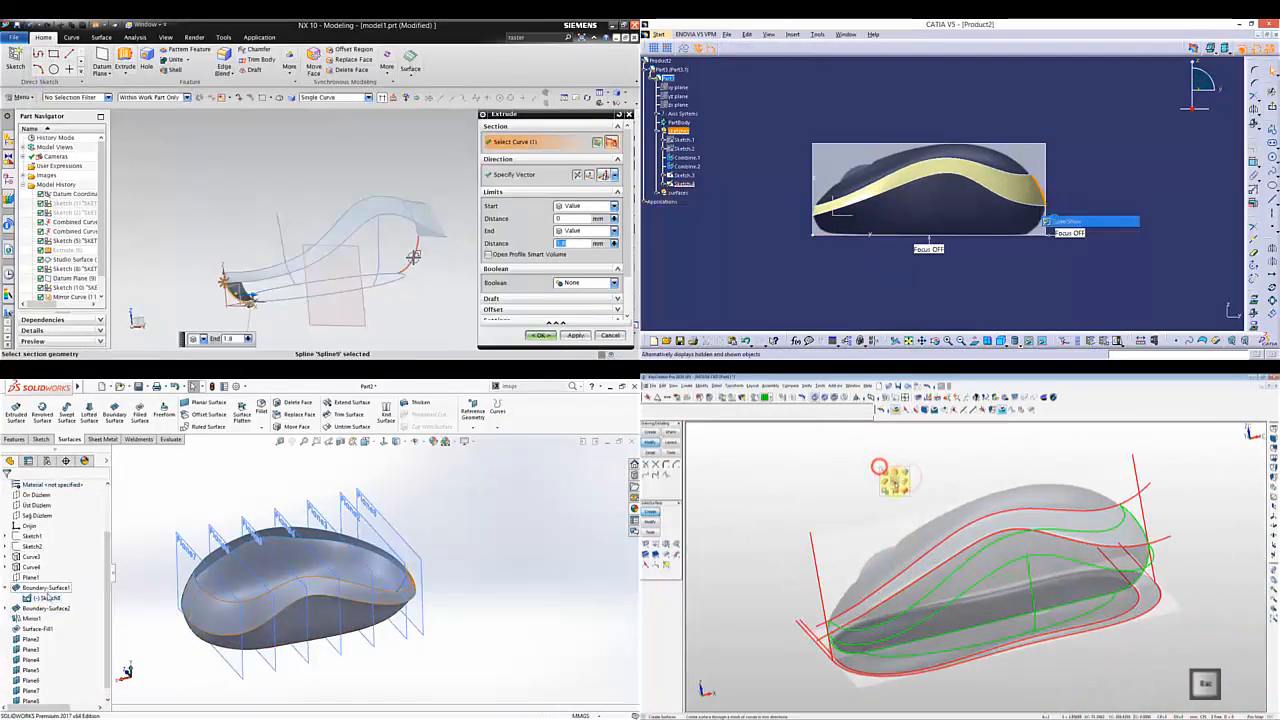
left_click(1075, 221)
middle_click_drag(1045, 222, 931, 177)
middle_click(413, 257)
- Sketch a spline along the rear lower profile in CATIA and pick the lower side curves for KeyCreator's Curve Mesh surface
left_click(845, 640)
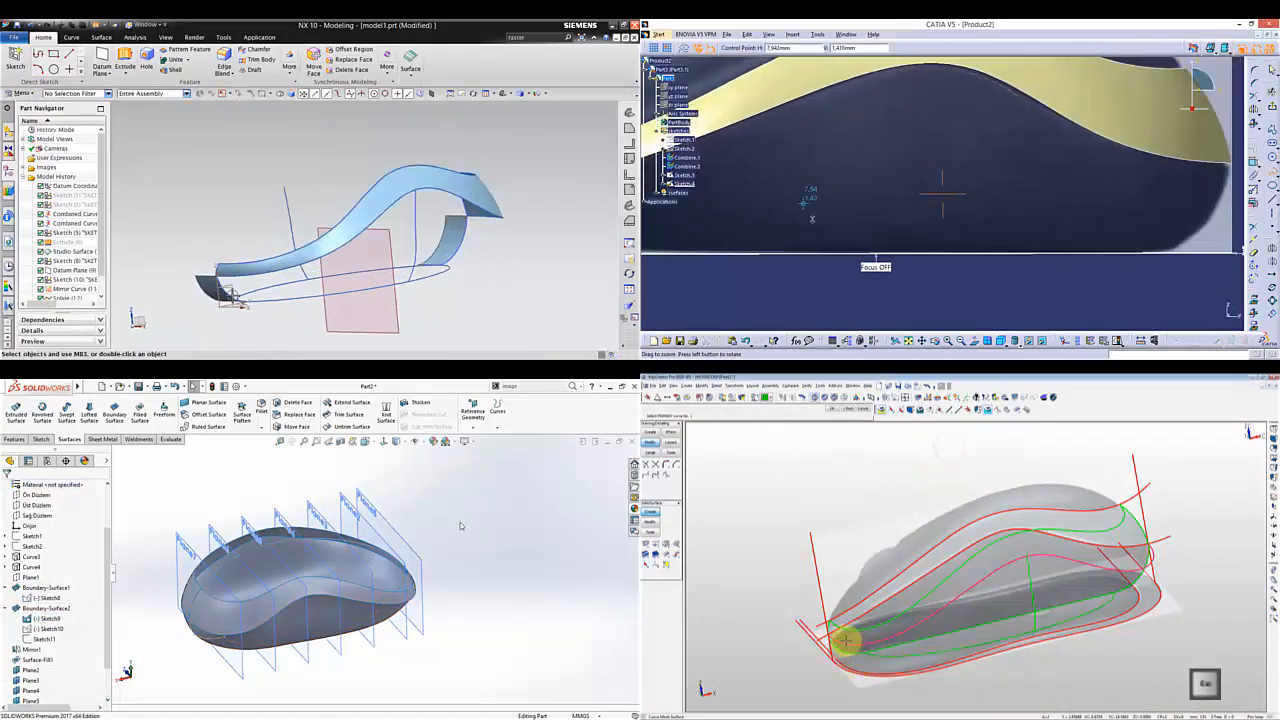
middle_click_drag(812, 218, 1163, 176)
scroll(197, 553, "down", 3)
left_click(882, 656)
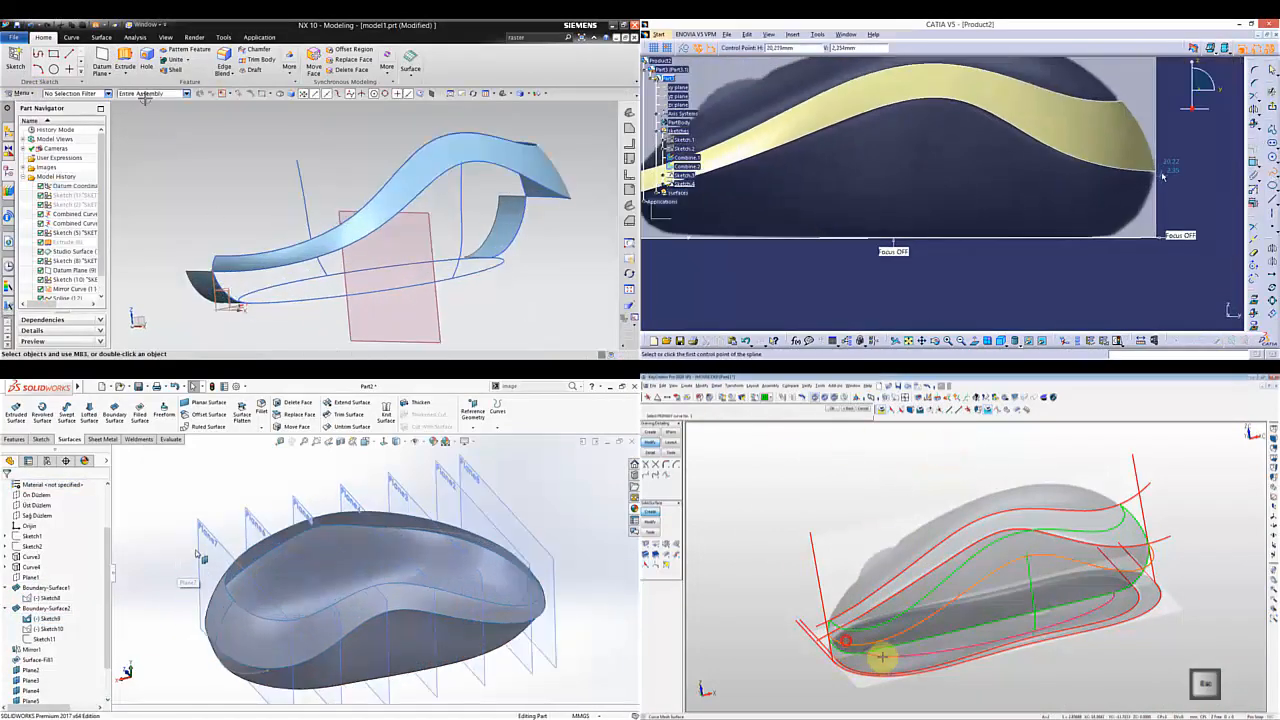
left_click(1077, 242)
left_click(1205, 342)
- Add section curves to NX's Studio Surface and change the colour of KeyCreator's lower side surface
right_click(243, 512)
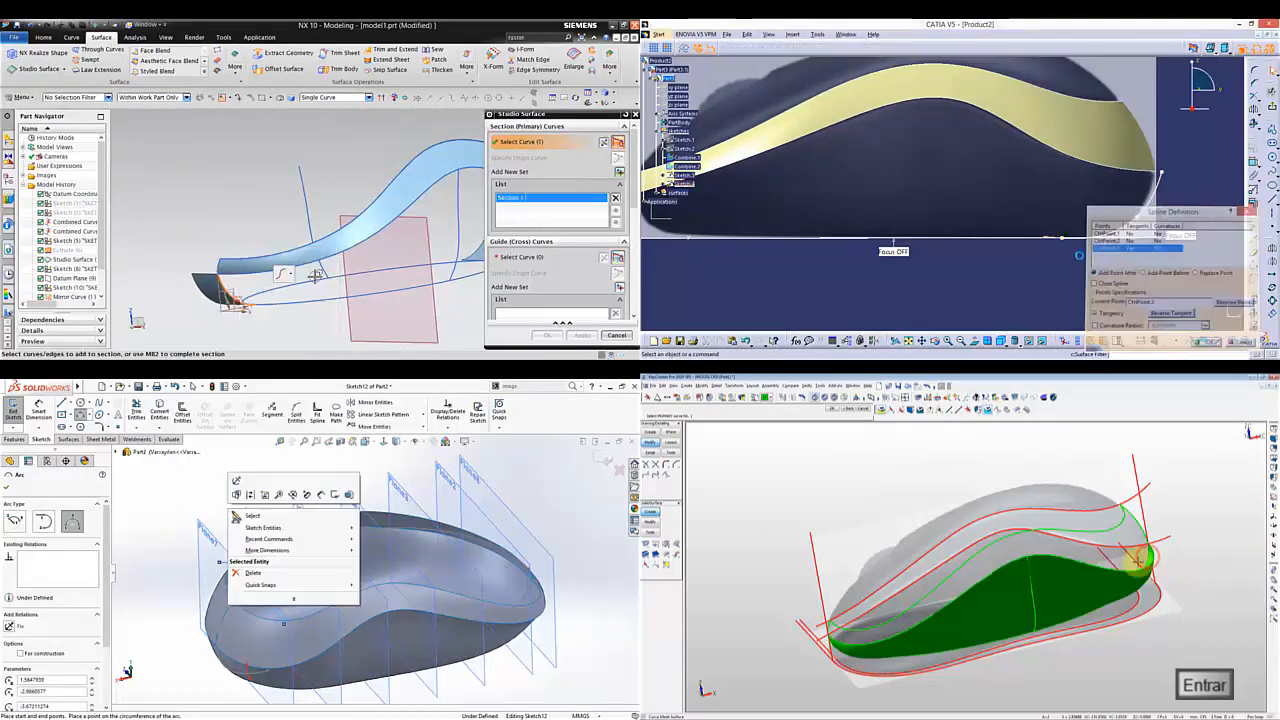
left_click(918, 580)
left_click(362, 257)
left_click(978, 610)
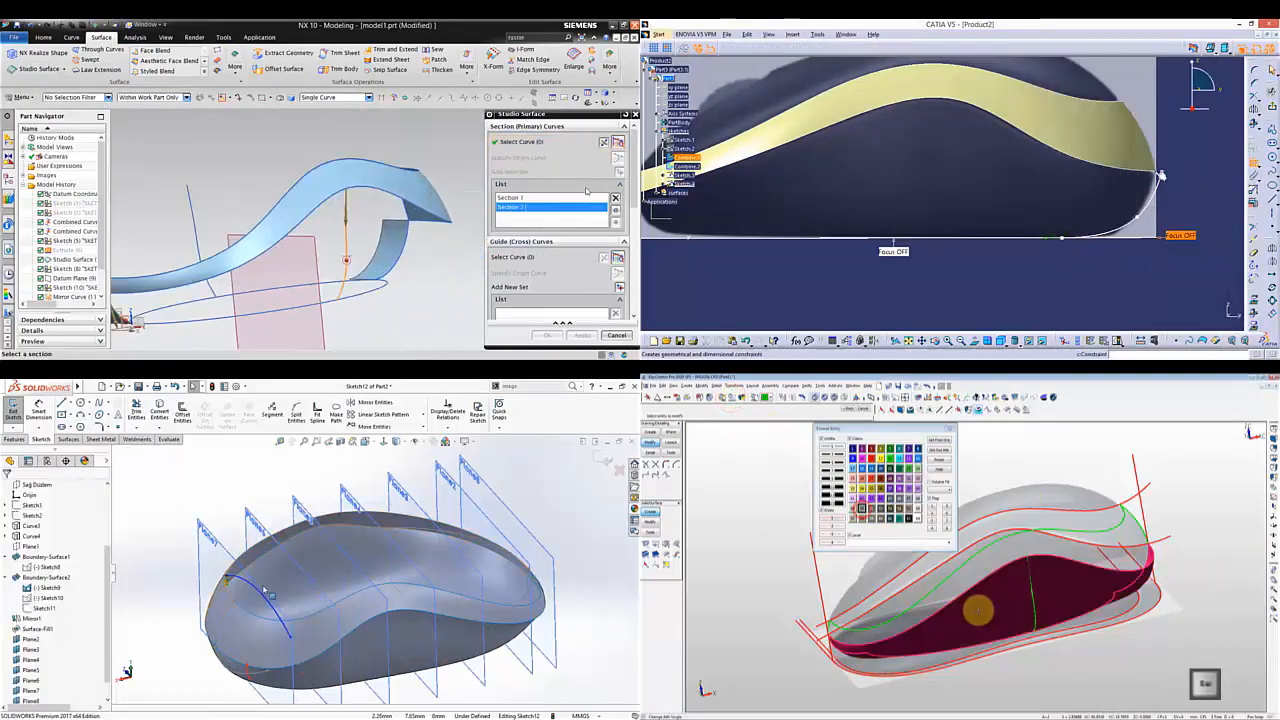
left_click(345, 245)
left_click(1210, 236)
key("Return")
- Attach the first SolidWorks section arc's end to the body edge and accept NX's lower-side Studio Surface
left_click(257, 590, "ctrl")
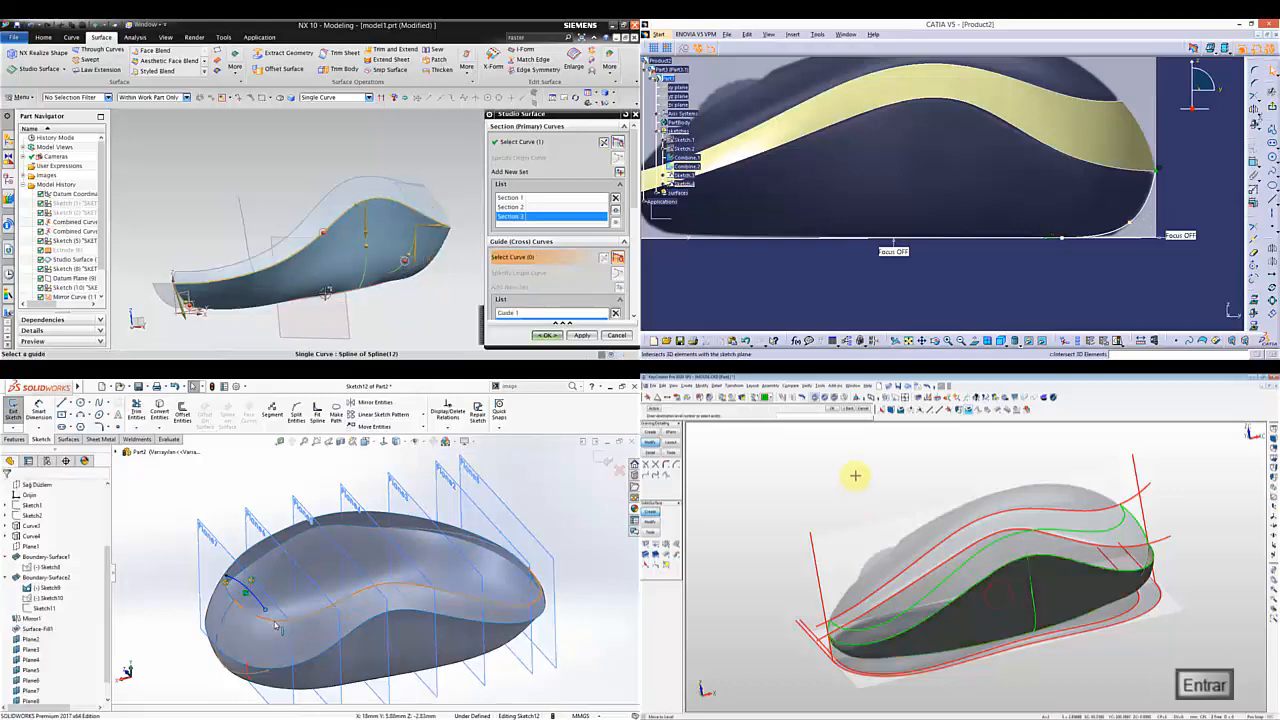
left_click(68, 439)
middle_click_drag(900, 150, 1062, 211)
left_click(546, 335)
key("alt+Right")
middle_click_drag(330, 250, 293, 125)
left_click(440, 238)
- Sketch a three-point arc on the second SolidWorks section plane and constrain the front lower spline in CATIA
left_click(277, 513)
left_click(368, 493)
right_click(1020, 306)
key("Escape")
key("alt+a")
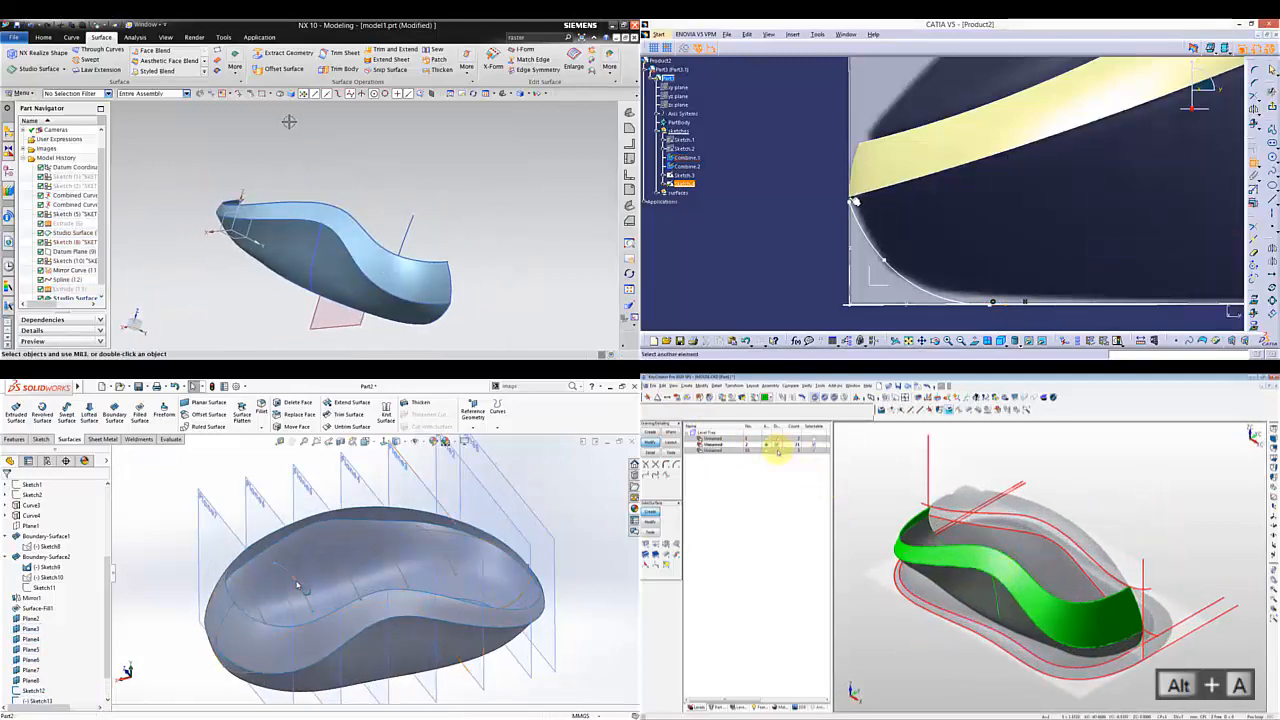
left_click(46, 37)
left_click(324, 543)
- Set up Mirror Geometry in NX for the two side surfaces and constrain the front spline's upper end in CATIA
left_click(285, 70)
left_click(274, 564)
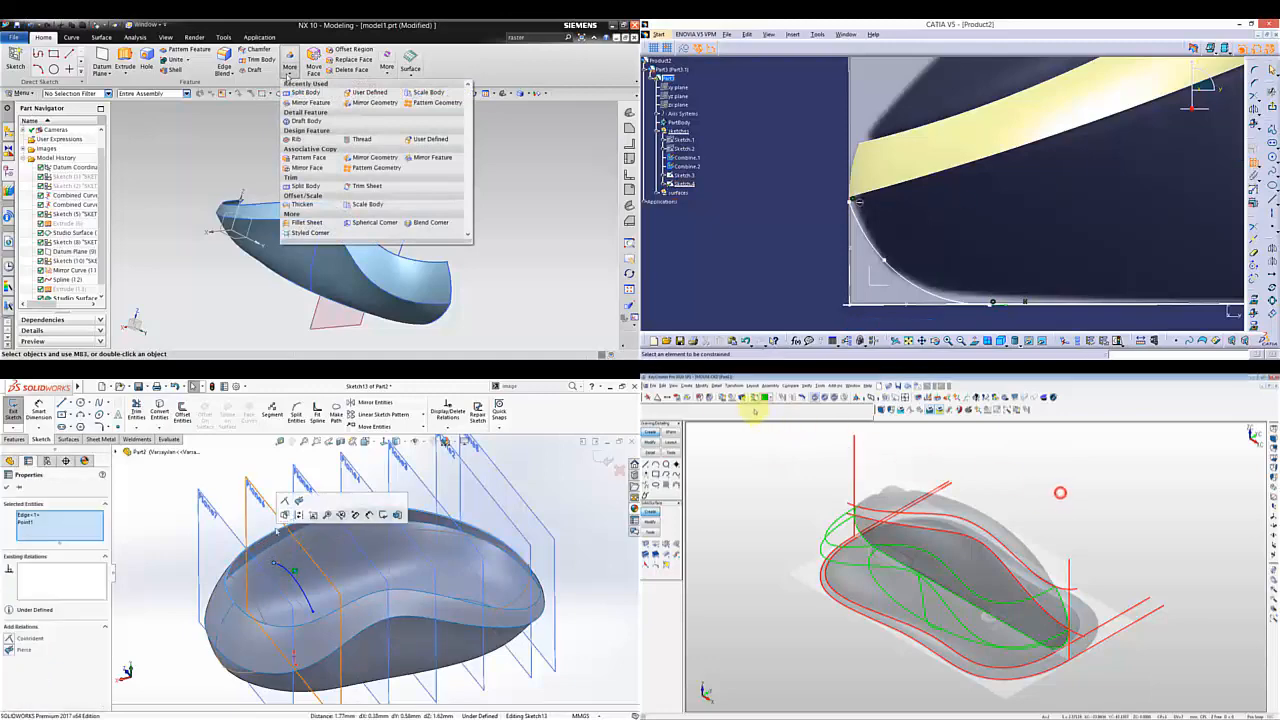
right_click(820, 195)
left_click(375, 102)
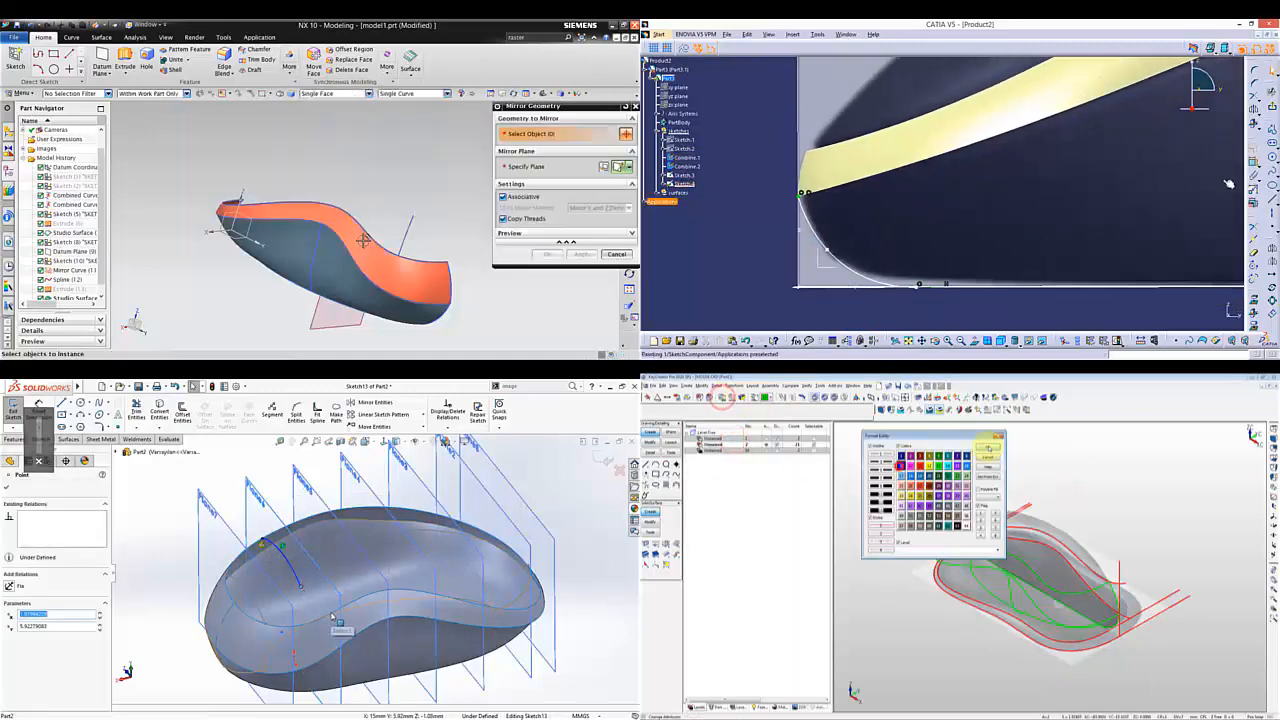
left_click(525, 166)
key("Escape")
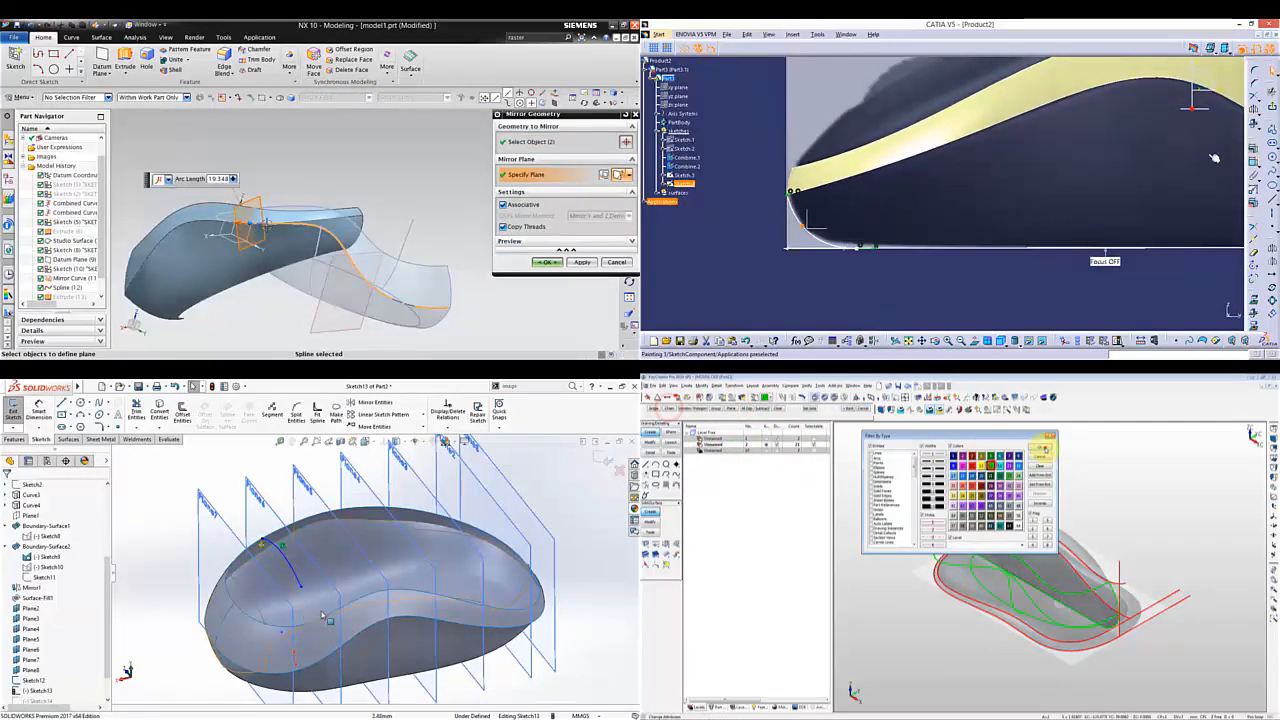
- Recolour KeyCreator's body curves blue and accept the mirrored side surfaces in NX
key("Return")
key("ctrl+b")
middle_click(545, 263)
- Pierce the second SolidWorks arc to the side edge and guide spline, and hide CATIA's reference images
left_click(337, 600, "ctrl")
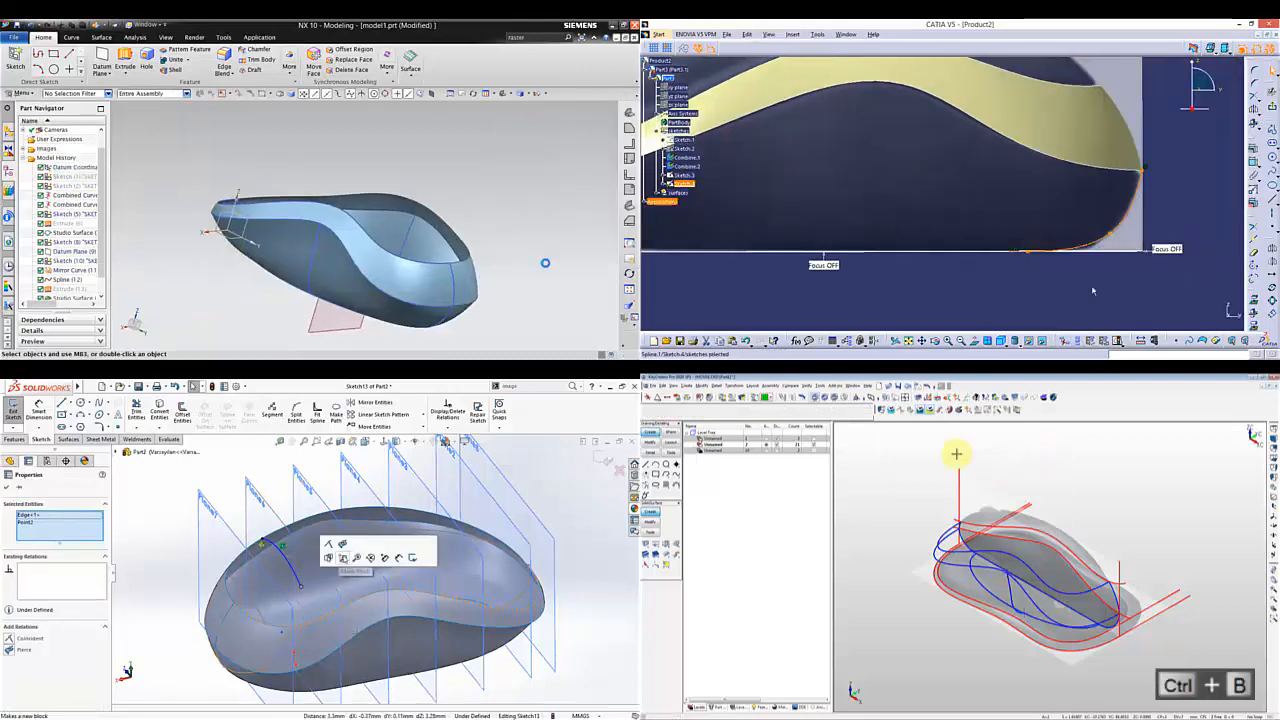
middle_click_drag(400, 168, 155, 111)
right_click(706, 229)
left_click(290, 560, "ctrl")
left_click(705, 252)
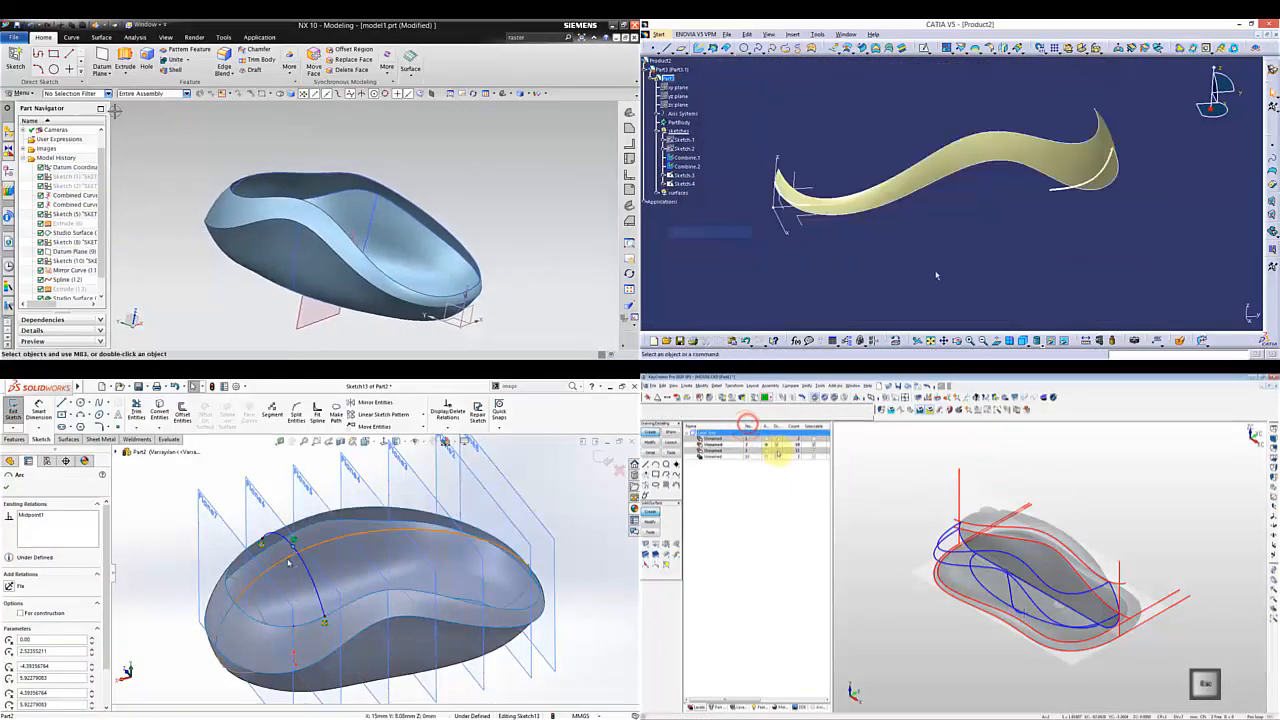
- Hide the level with KeyCreator's red curves and show the raster images in NX
left_click(777, 450)
left_click(520, 94)
left_click(786, 176)
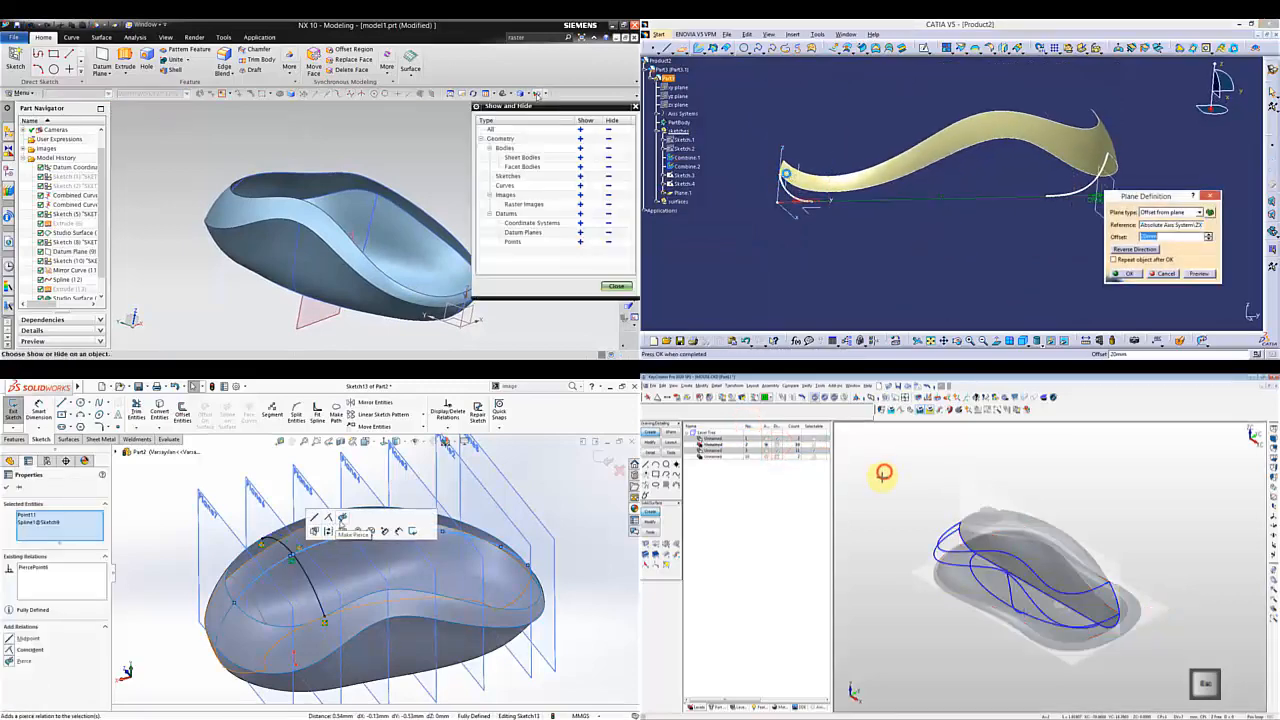
left_click(580, 196)
- Create the CATIA plane with an 11 mm offset and start a sketch on the central vertical plane in NX
mouse_move(963, 223)
left_mouse_down()
mouse_move(974, 209)
mouse_move(948, 236)
left_mouse_up()
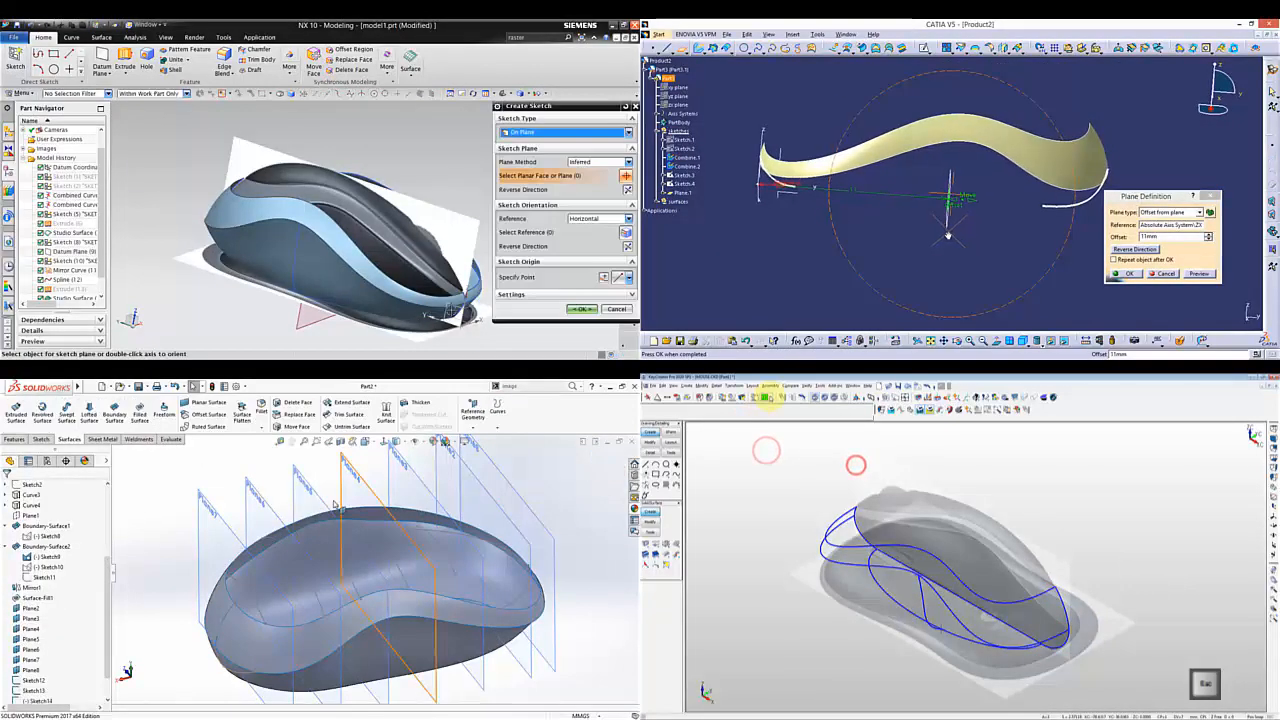
left_click(582, 309)
left_click(1127, 273)
- Insert a geometrical set named planes in CATIA and select KeyCreator's upper side curve for transformation
left_click(793, 34)
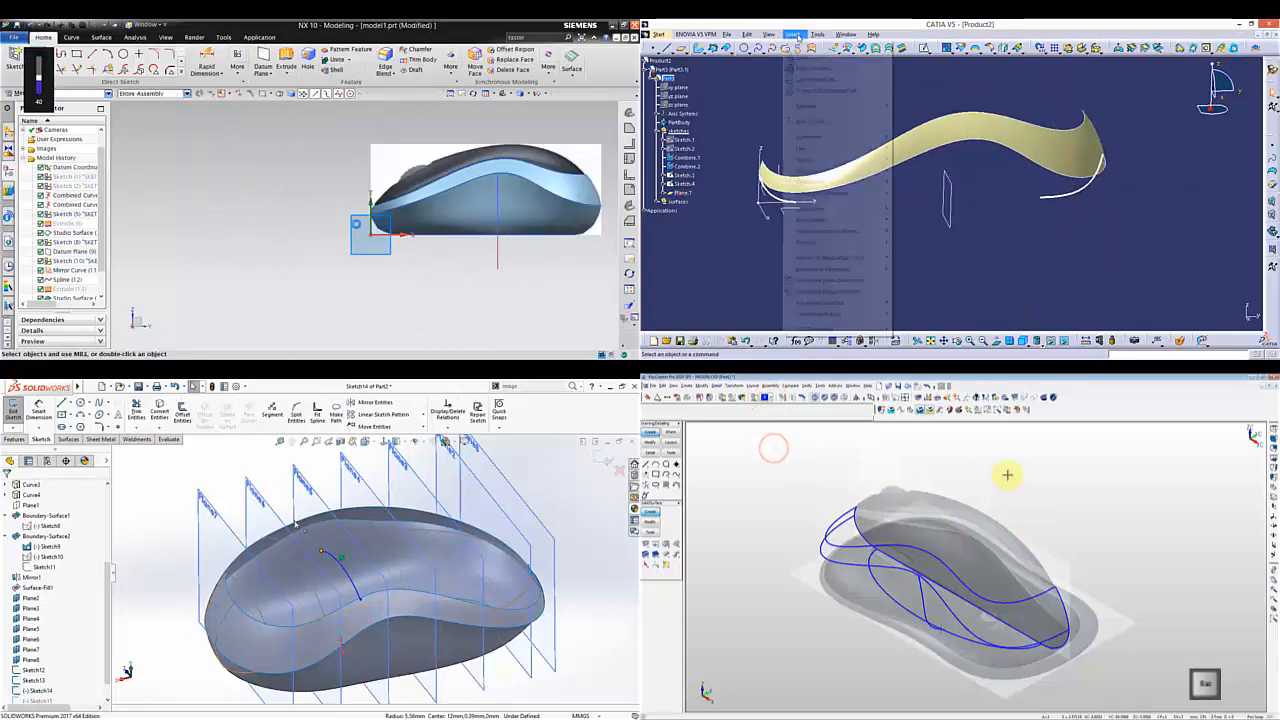
left_click(806, 79)
left_click(849, 545)
key("Return")
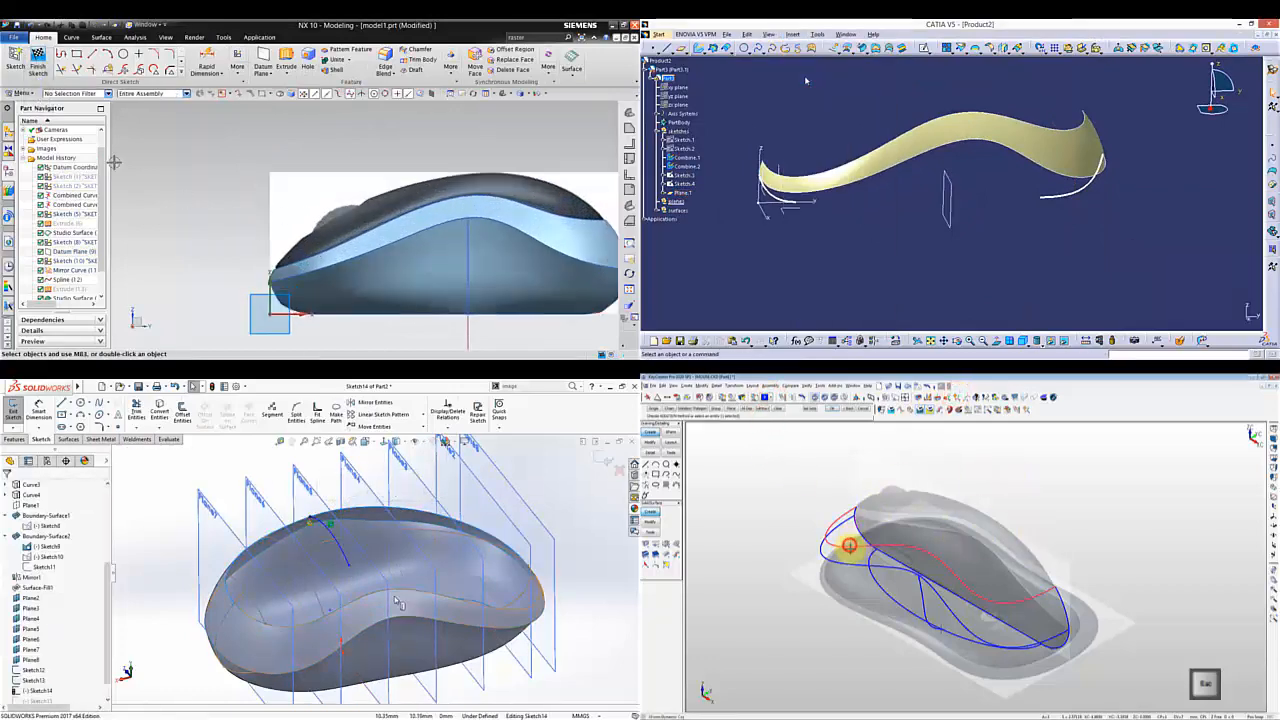
- Rename CATIA's planes set as reference geometries
left_click(697, 208)
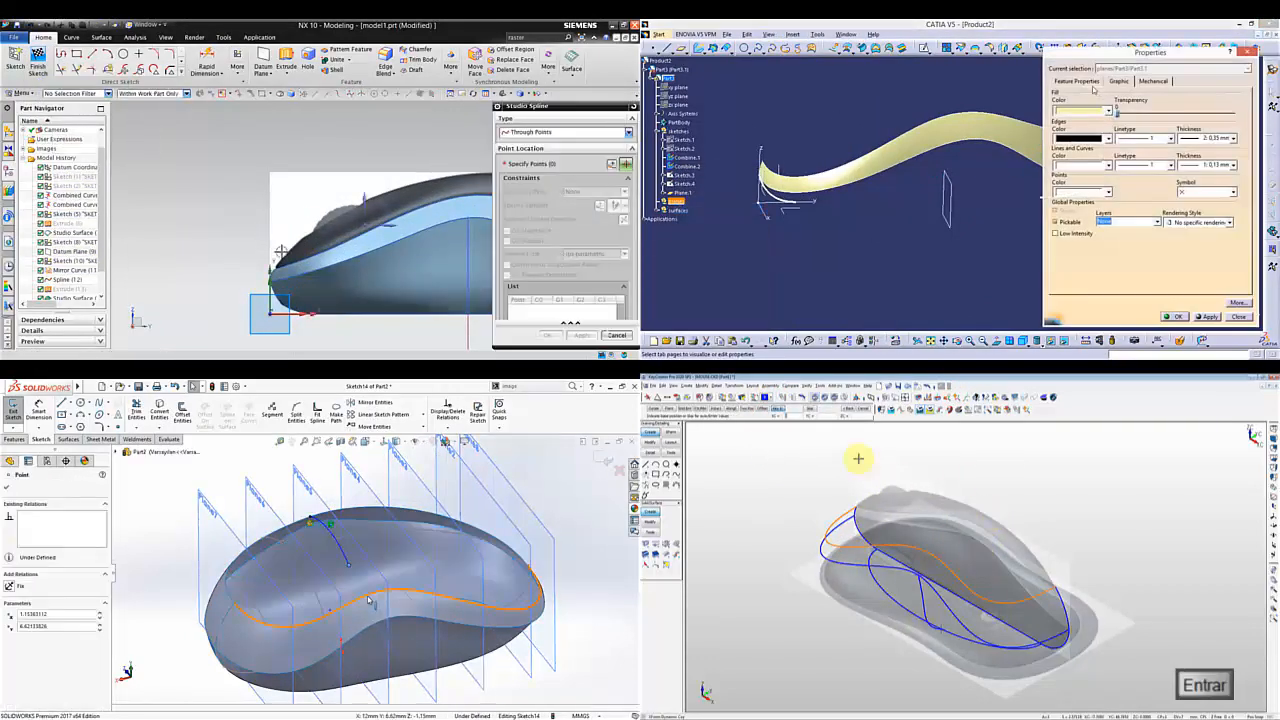
type("reference")
scroll(355, 210, "up", 3)
type("ge")
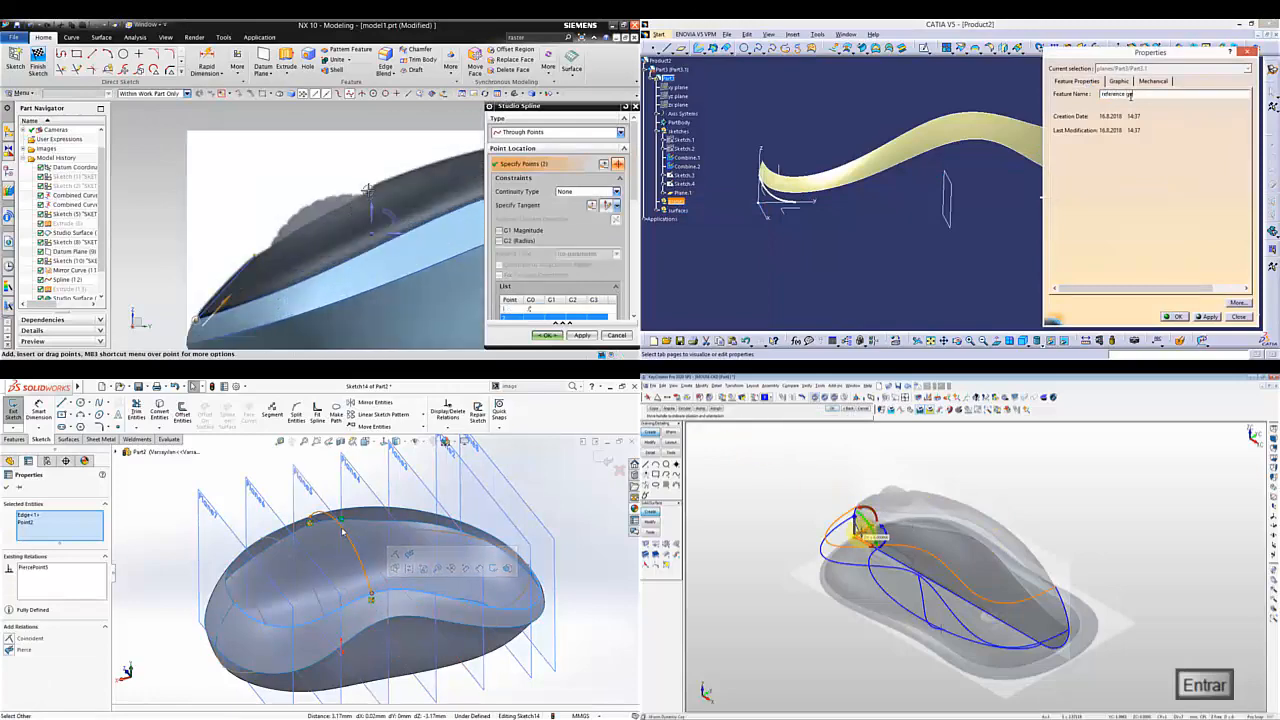
type("ometry")
key("Return")
- Place the arched top curve over KeyCreator's body and pierce the third SolidWorks arc to the guide spline
left_click(880, 588)
middle_click_drag(330, 225, 330, 213)
left_click(370, 598, "ctrl")
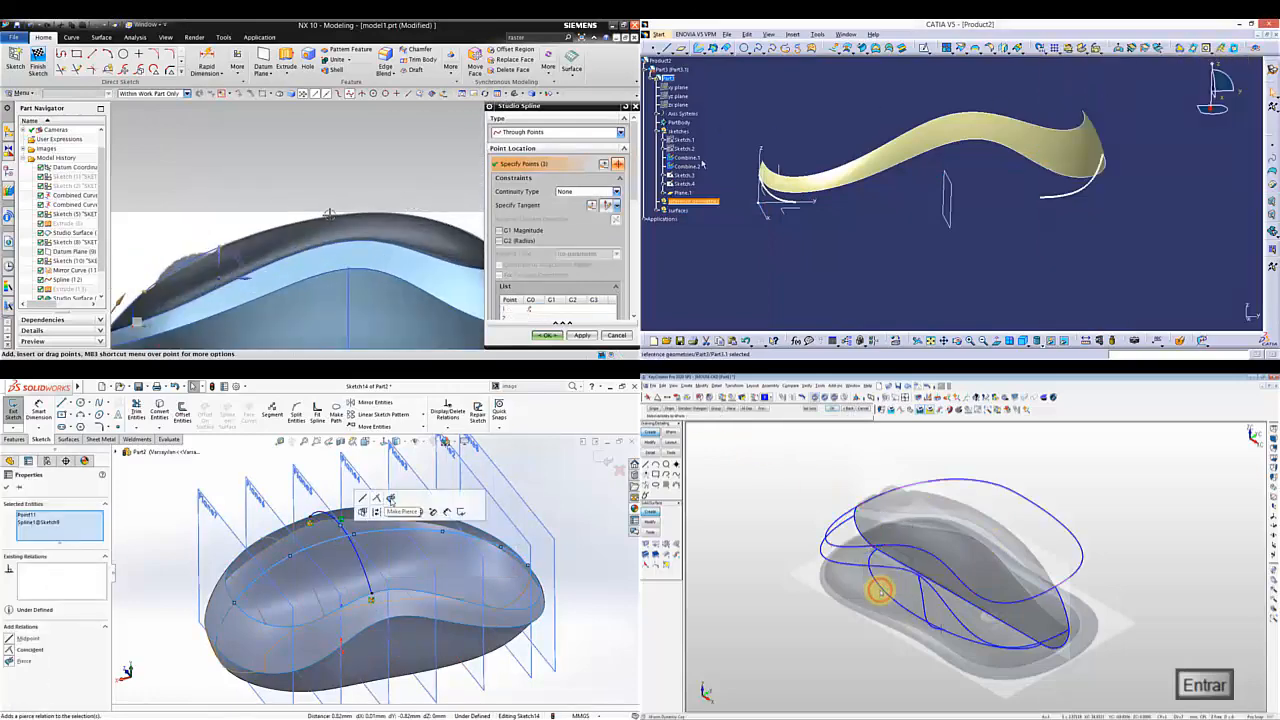
left_click(265, 470)
- Move Plane.1 into CATIA's reference geometries set and extend the NX Studio Spline along the mouse's top silhouette
left_click_drag(683, 193, 679, 203)
middle_click_drag(938, 525, 937, 451)
scroll(936, 452, "up", 2)
scroll(383, 216, "up", 2)
middle_click_drag(383, 216, 203, 198, "shift")
left_click(364, 225)
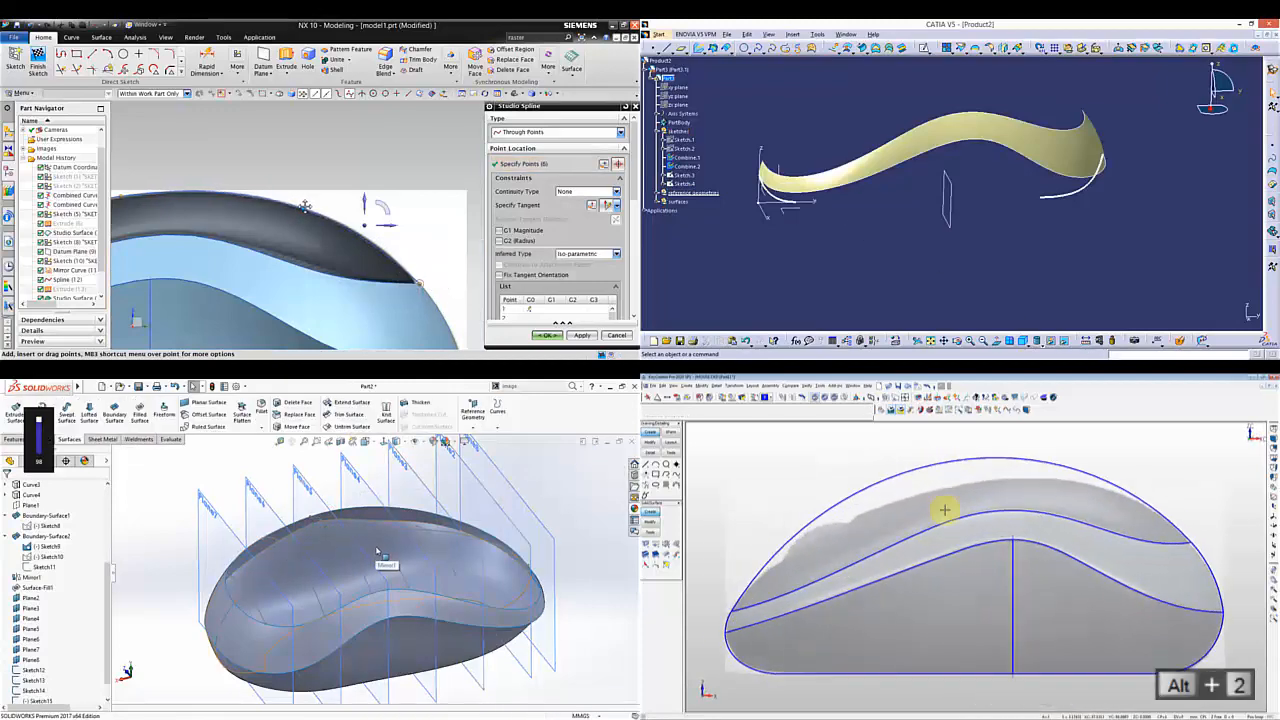
- Sketch a three-point arc on the fourth SolidWorks section plane
left_click(405, 505)
scroll(894, 531, "down", 2)
scroll(309, 306, "down", 3)
middle_click_drag(1100, 266, 948, 208)
left_click(369, 539)
key("Escape")
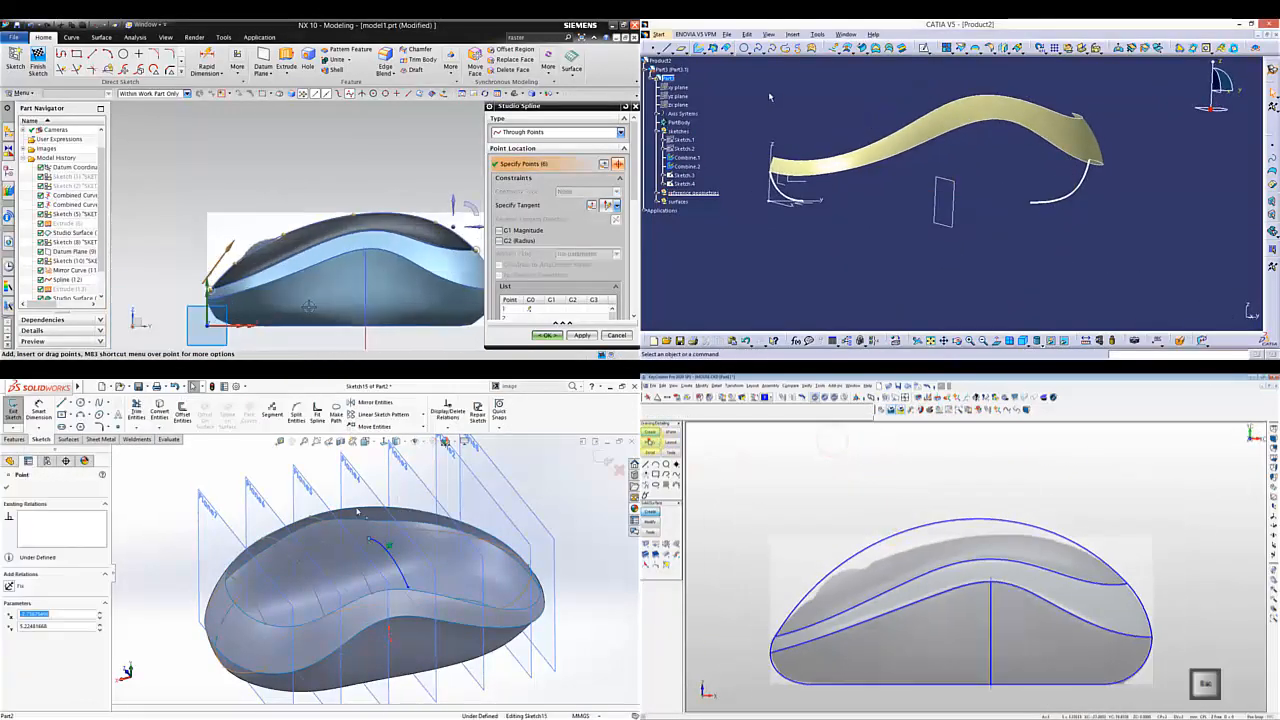
- Make CATIA's sketches set the active work object and accept the top silhouette spline in NX
right_click(683, 134)
left_click(666, 475)
left_click(546, 335)
left_click(722, 197)
- Start deforming KeyCreator's arched top curve and open a CATIA sketch on the 11 mm offset plane
left_click(862, 546)
scroll(423, 246, "down", 2)
left_click(393, 556)
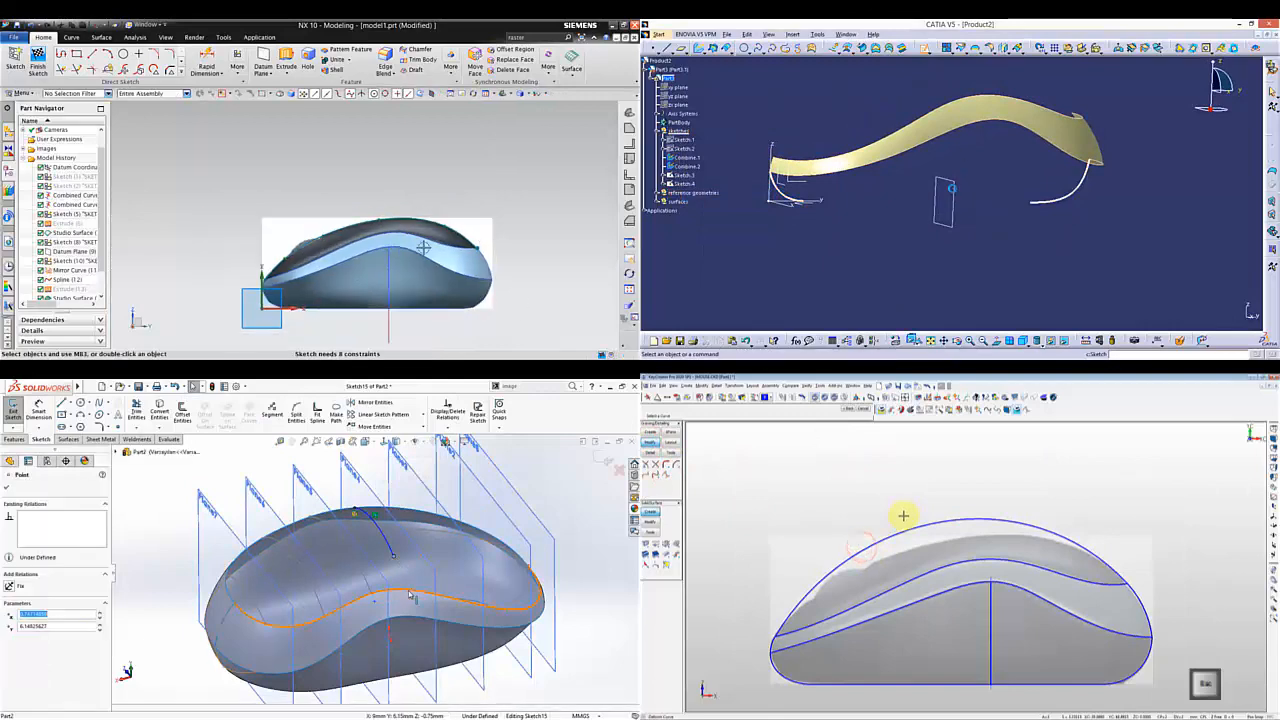
left_click(943, 200)
- Reshape KeyCreator's top curve by moving its front and rear control points toward the mouse image's silhouette
left_click(546, 507)
left_click_drag(854, 496, 854, 508)
middle_click_drag(300, 229, 427, 229)
left_click_drag(900, 140, 1055, 300)
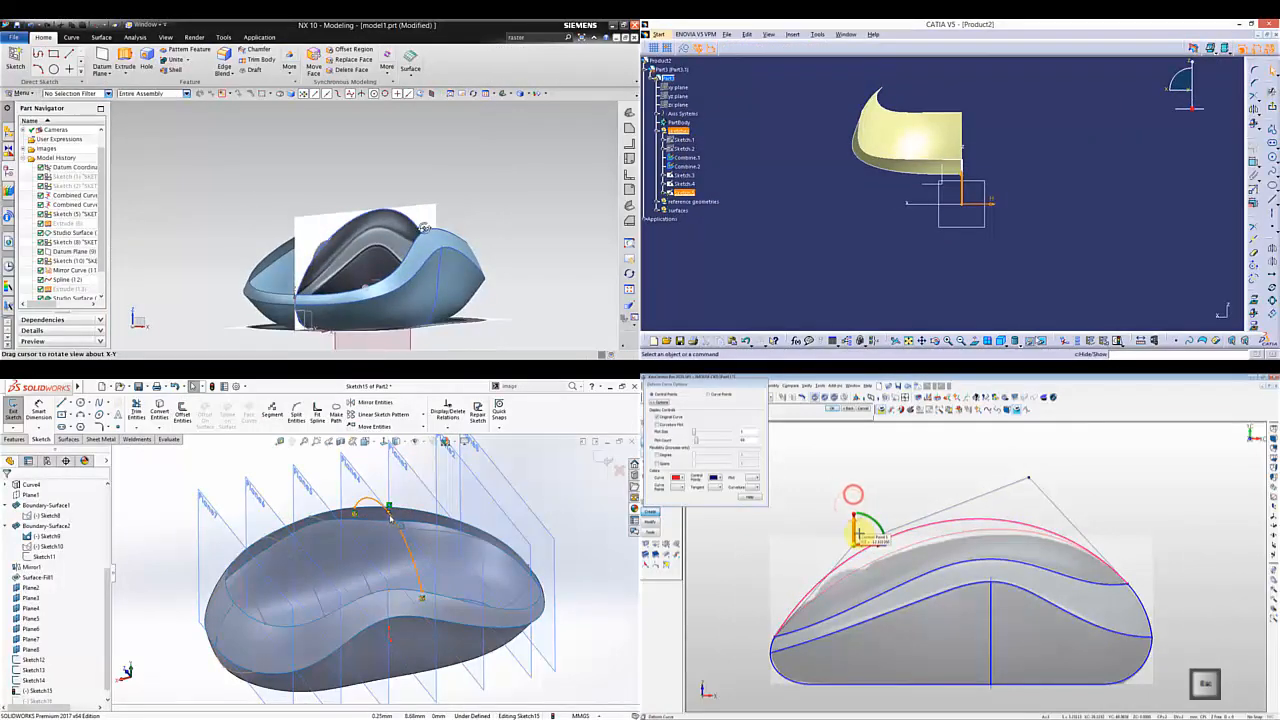
middle_click_drag(427, 229, 420, 216)
middle_click_drag(1041, 209, 1060, 225)
left_click(1030, 481)
- Pierce the fourth SolidWorks arc to the guide spline, finish its sketch, and intersect the band's edge with CATIA's sketch plane
left_click(386, 531, "ctrl")
left_click(600, 459)
left_click(468, 328)
left_click(812, 117)
mouse_move(462, 262)
middle_mouse_down()
mouse_move(506, 249)
mouse_move(500, 262)
middle_mouse_up()
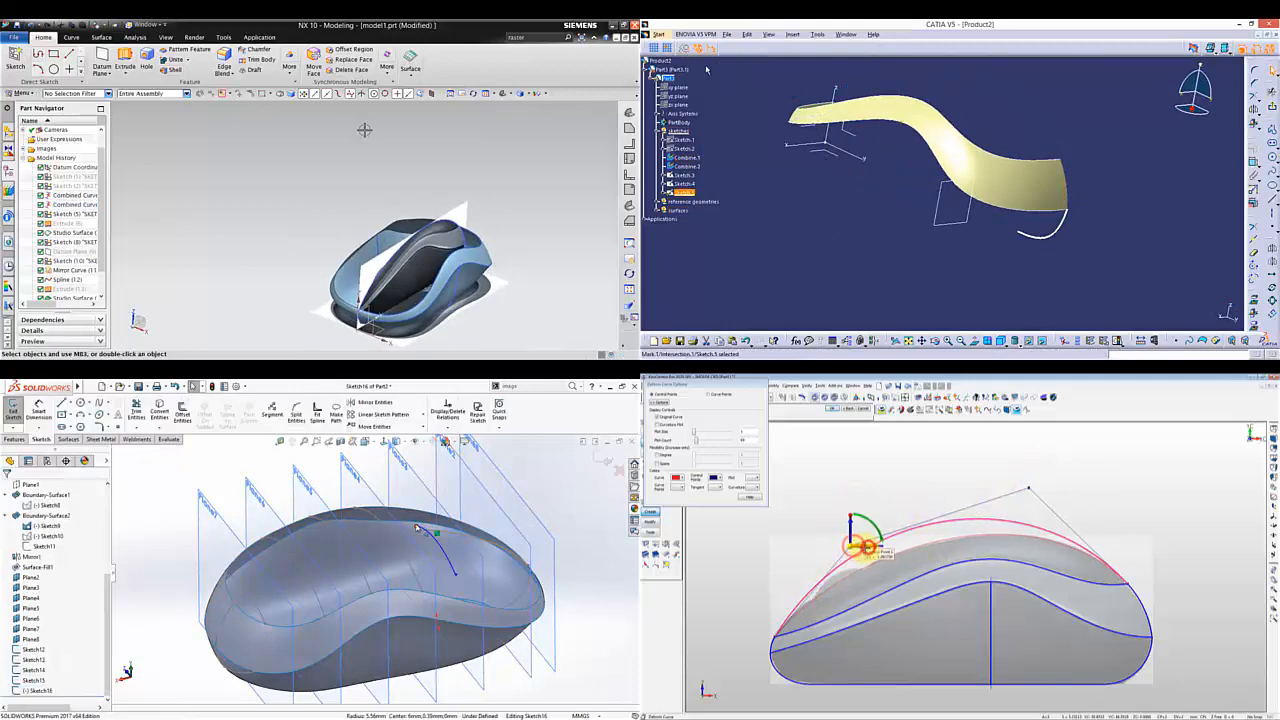
- Sketch an arc on the fifth SolidWorks section plane and hide the raster images in NX
left_click(436, 468)
left_click(537, 92)
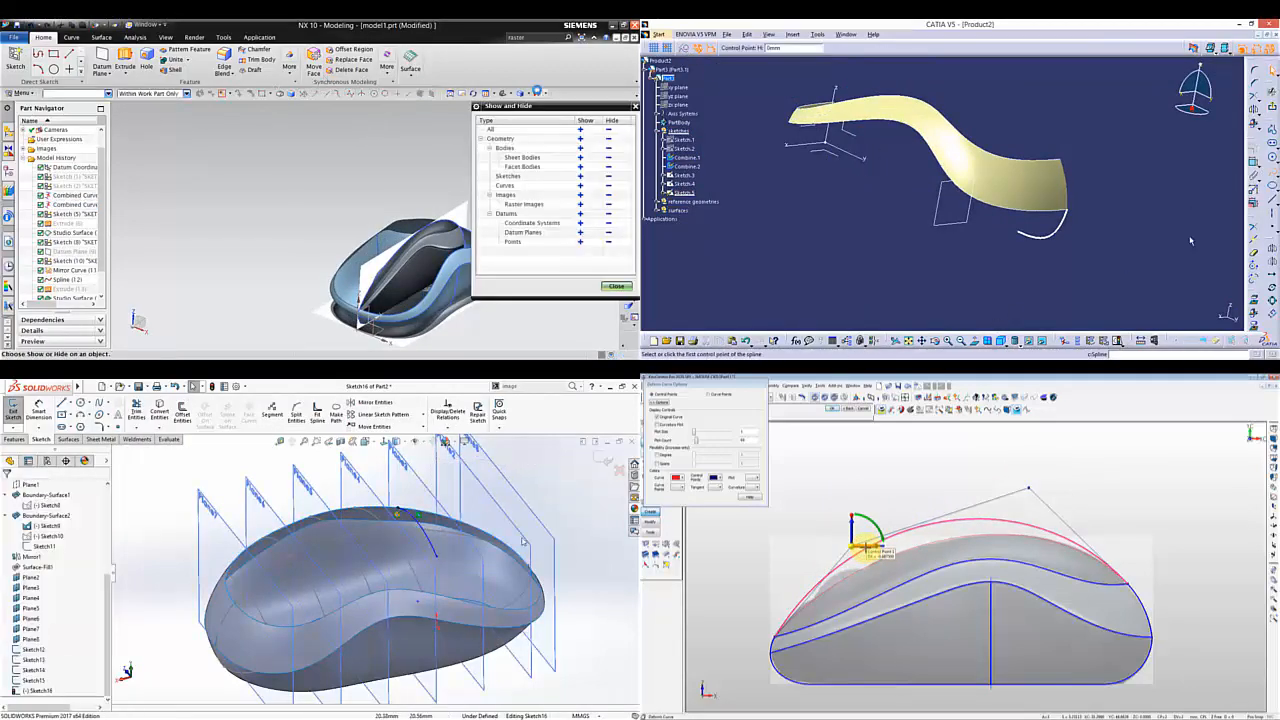
left_click(455, 600)
left_click(609, 195)
left_click(616, 286)
left_click(496, 558)
- Accept KeyCreator's deformed top curve and sketch a three-point section spline below the band in CATIA
key("Return")
left_click(880, 181)
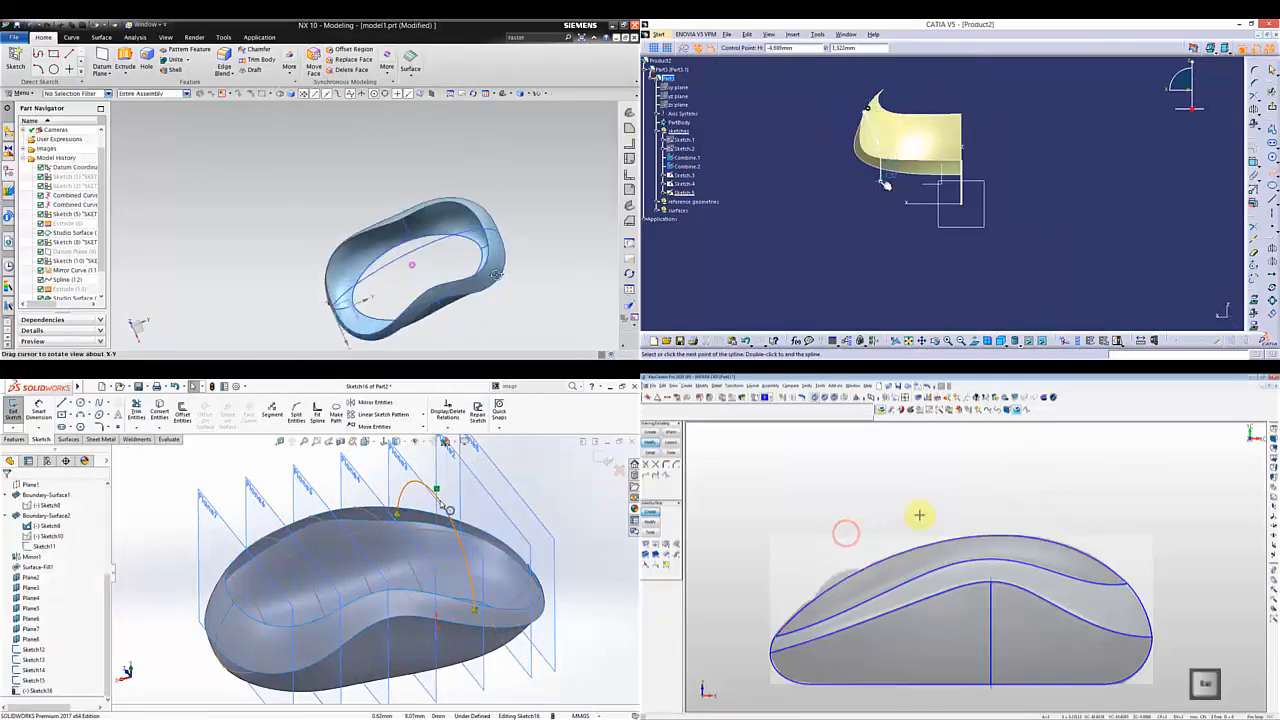
left_click(436, 489)
double_click(893, 203)
key("alt+7")
scroll(440, 273, "up", 3)
left_click_drag(880, 181, 880, 187)
key("Escape")
- Pierce the fifth SolidWorks arc to the guide spline and exit the sketch
left_click(436, 514, "ctrl")
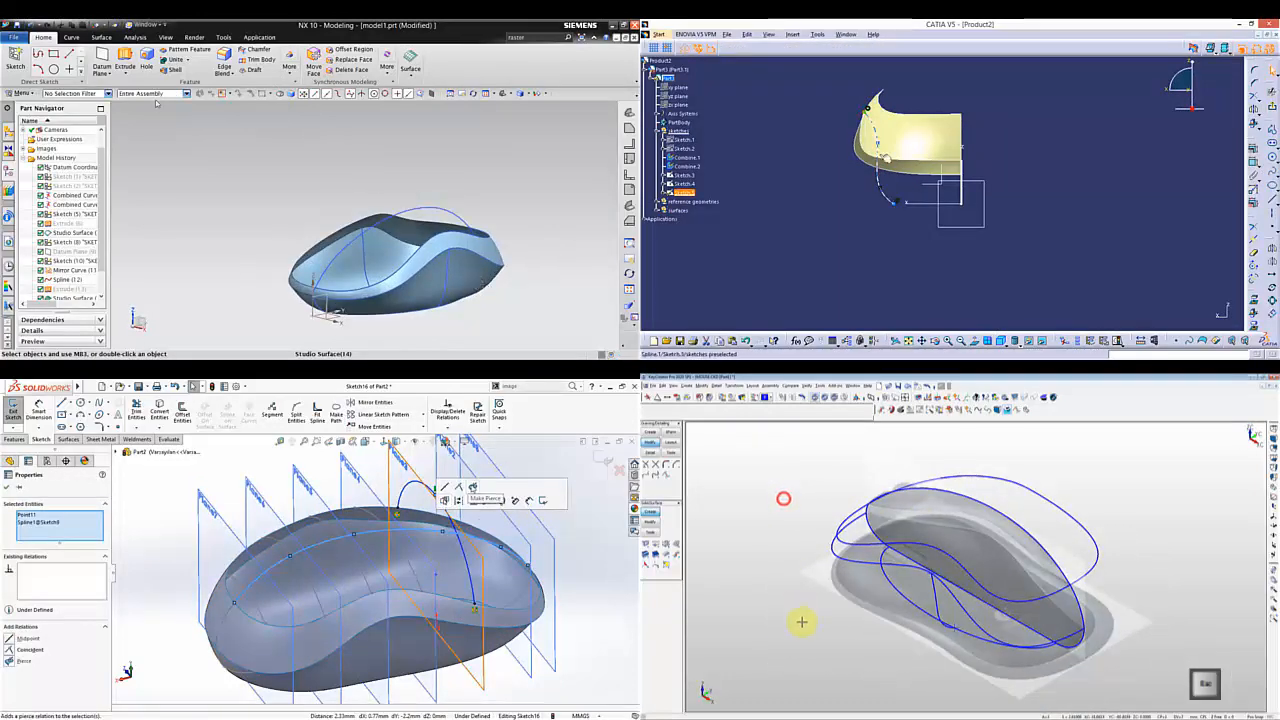
left_click(457, 506)
middle_click_drag(800, 620, 840, 614)
left_click(603, 459)
left_click(649, 511)
middle_click_drag(566, 507, 431, 600)
- Constrain the lower end of CATIA's section spline, exit its sketch, and create a plane at the front of KeyCreator's body
left_click(895, 203)
left_click(646, 566)
scroll(330, 619, "up", 2)
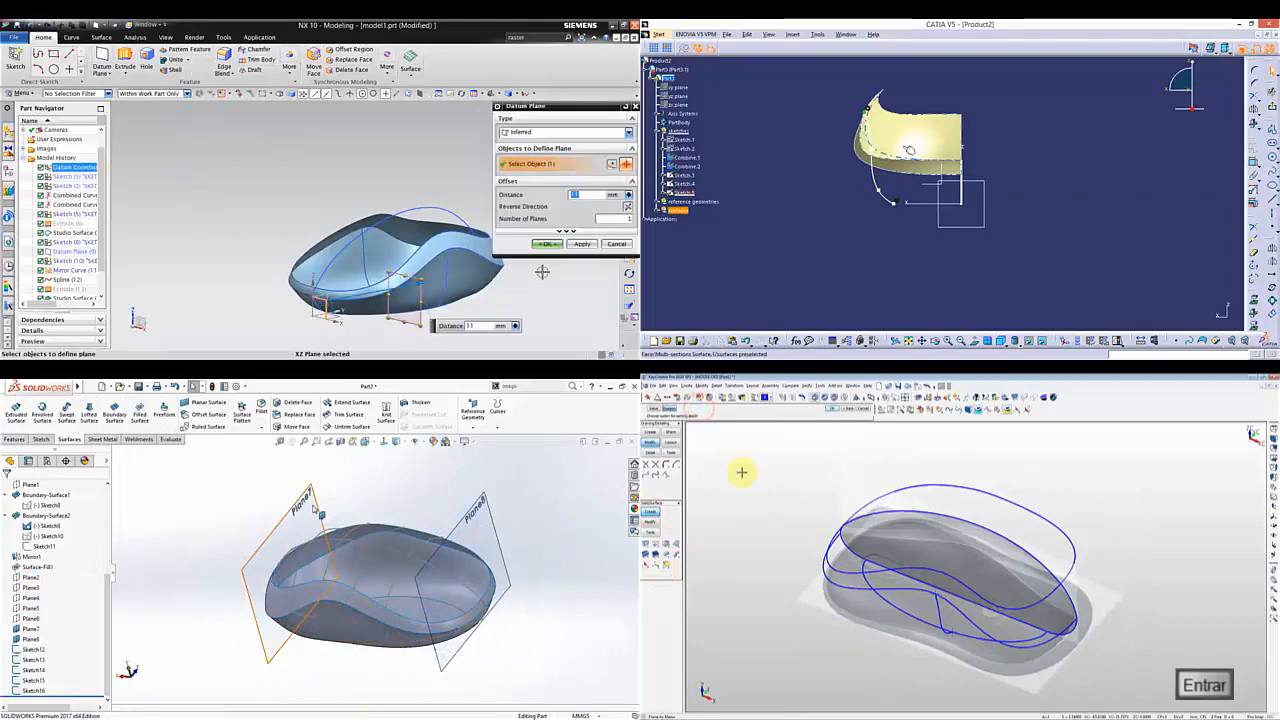
middle_click_drag(760, 520, 846, 609)
left_click(30, 577)
left_click(1271, 88)
key("Escape")
middle_click_drag(1218, 150, 1014, 200)
- Set the NX datum plane distance to 3 mm and start a face-on SolidWorks sketch on the end reference plane
type("3")
left_click(40, 558)
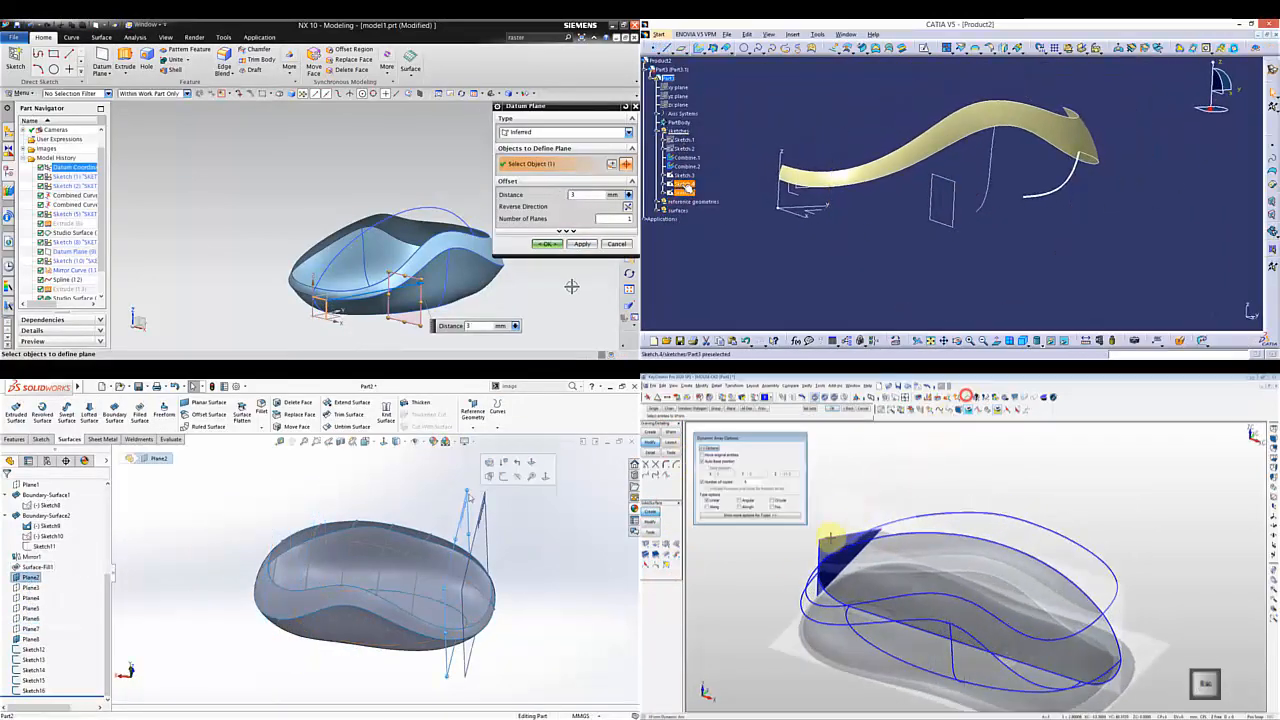
left_click(386, 442)
- Reopen CATIA's end-section sketch and choose multiple plane copies in KeyCreator's array and NX's datum plane
double_click(686, 185)
left_click(754, 482)
left_click(622, 218)
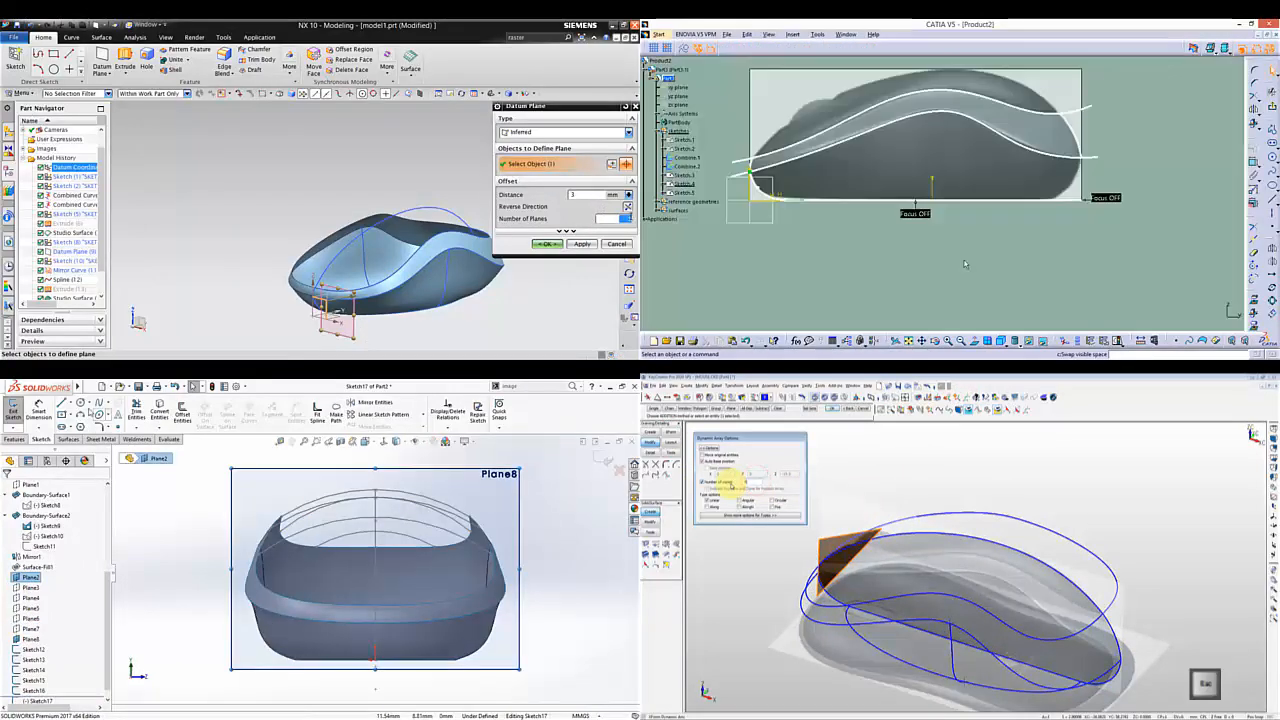
middle_click_drag(519, 262, 378, 298)
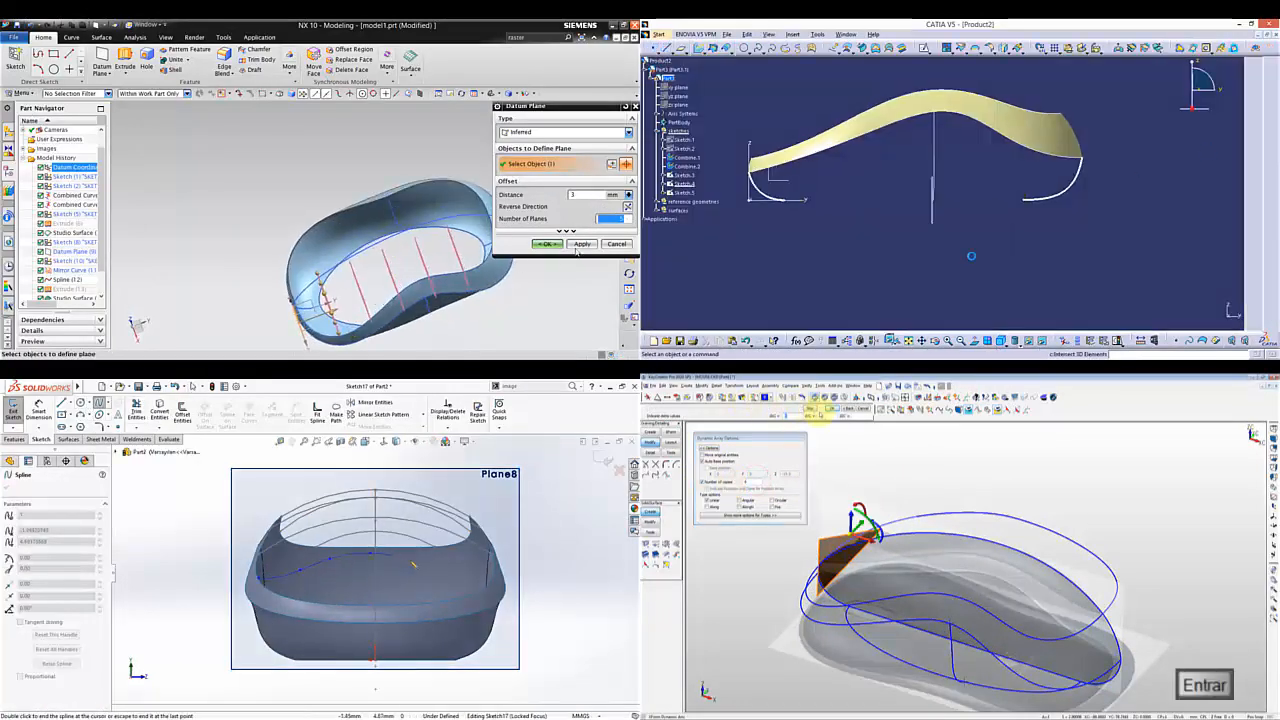
- Finish a spline across the SolidWorks end-plane sketch and array KeyCreator's front plane along the body with 6 copies
left_click(414, 564)
left_click(485, 582)
key("Escape")
left_click_drag(851, 536, 891, 549)
left_click(478, 579)
middle_click_drag(478, 579, 506, 597)
left_click_drag(891, 549, 963, 588)
type("6")
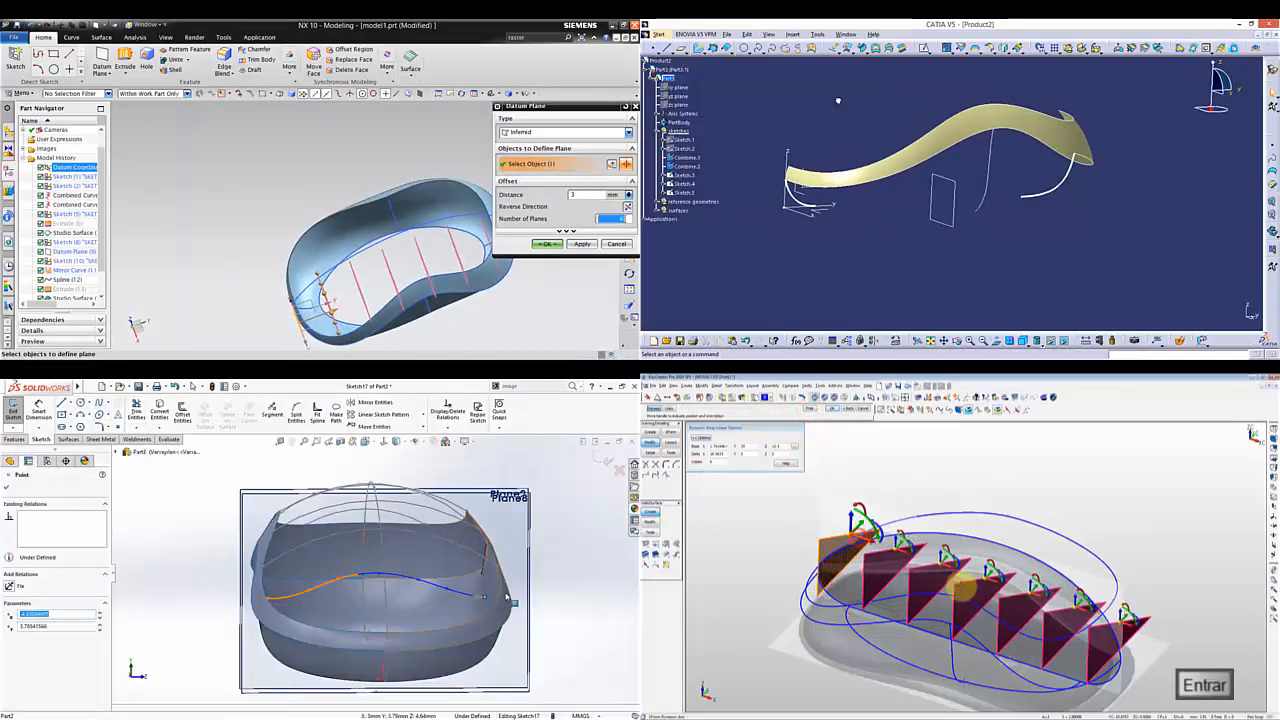
- Constrain the outer ends of the SolidWorks spline to the side guide curves
key("alt+1")
left_click(280, 607, "ctrl")
left_click(759, 49)
left_click(192, 591)
- Accept NX's 3 mm spaced datum planes and try a CATIA spline between the lower ends of the sections
left_click(817, 207)
left_click(546, 244)
left_click(976, 211)
key("Return")
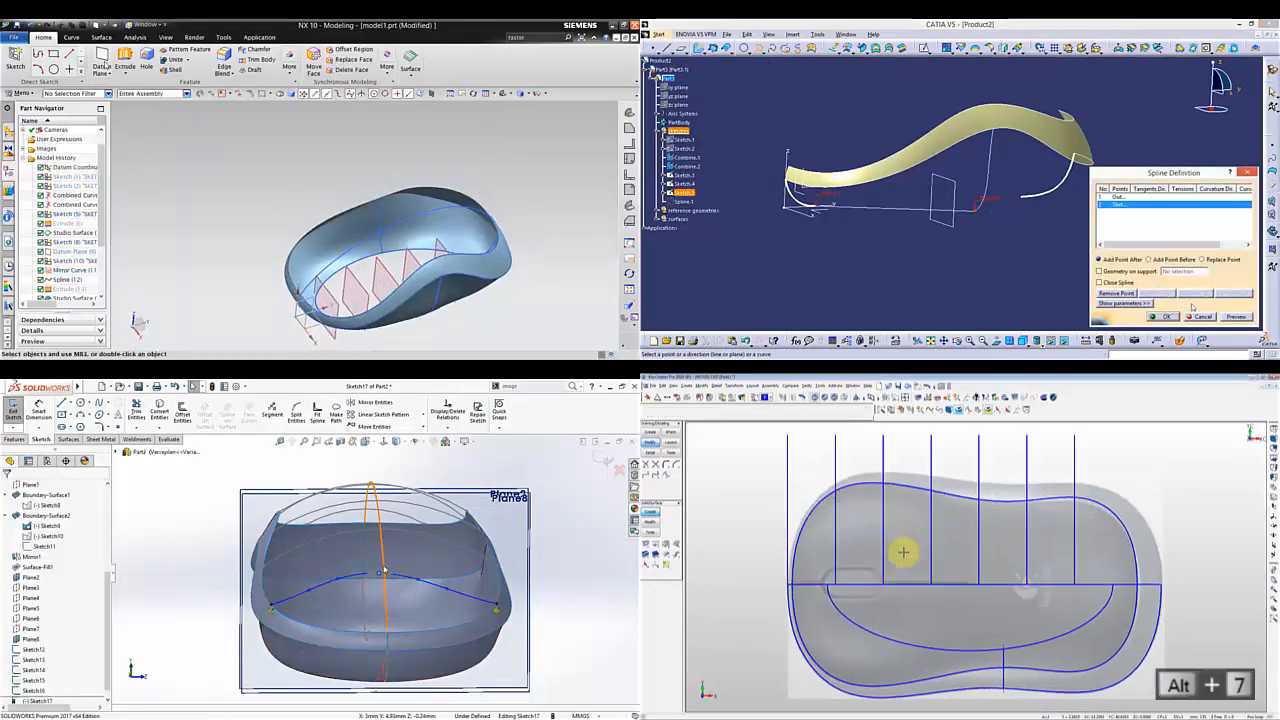
key("alt+7")
left_click(1201, 316)
- Pierce the SolidWorks spline's middle point to the central profile curve and start another NX datum plane
left_click(383, 571, "ctrl")
left_click(102, 62)
left_click(454, 523)
key("Escape")
- Mirror CATIA's middle section sketch across the body's centre plane and draw a vertical centerline in the SolidWorks spline sketch
left_click(1016, 48)
left_click(1016, 84)
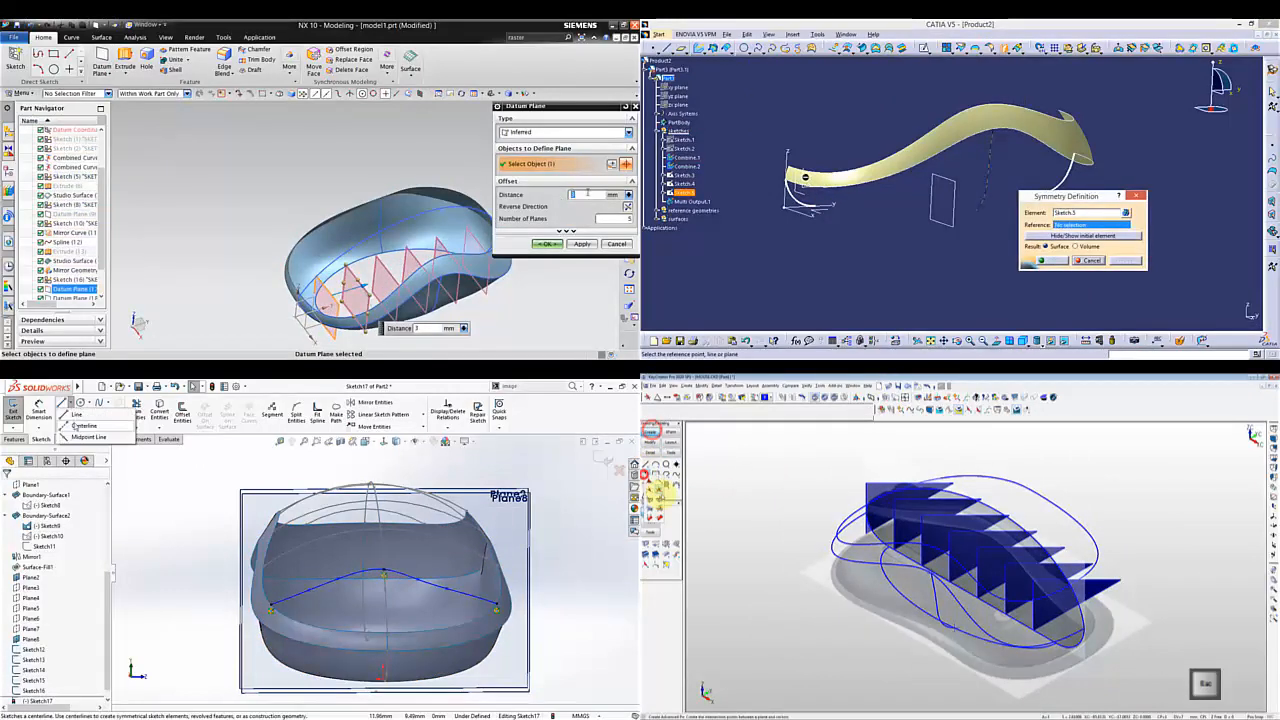
left_click(386, 682)
middle_click_drag(1010, 232, 966, 204)
key("Escape")
- Set the additional NX datum plane's distance to 1.5 mm and select KeyCreator's arrayed planes for intersecting the top curves
left_click_drag(585, 195, 565, 195)
left_click(744, 408)
key("F1")
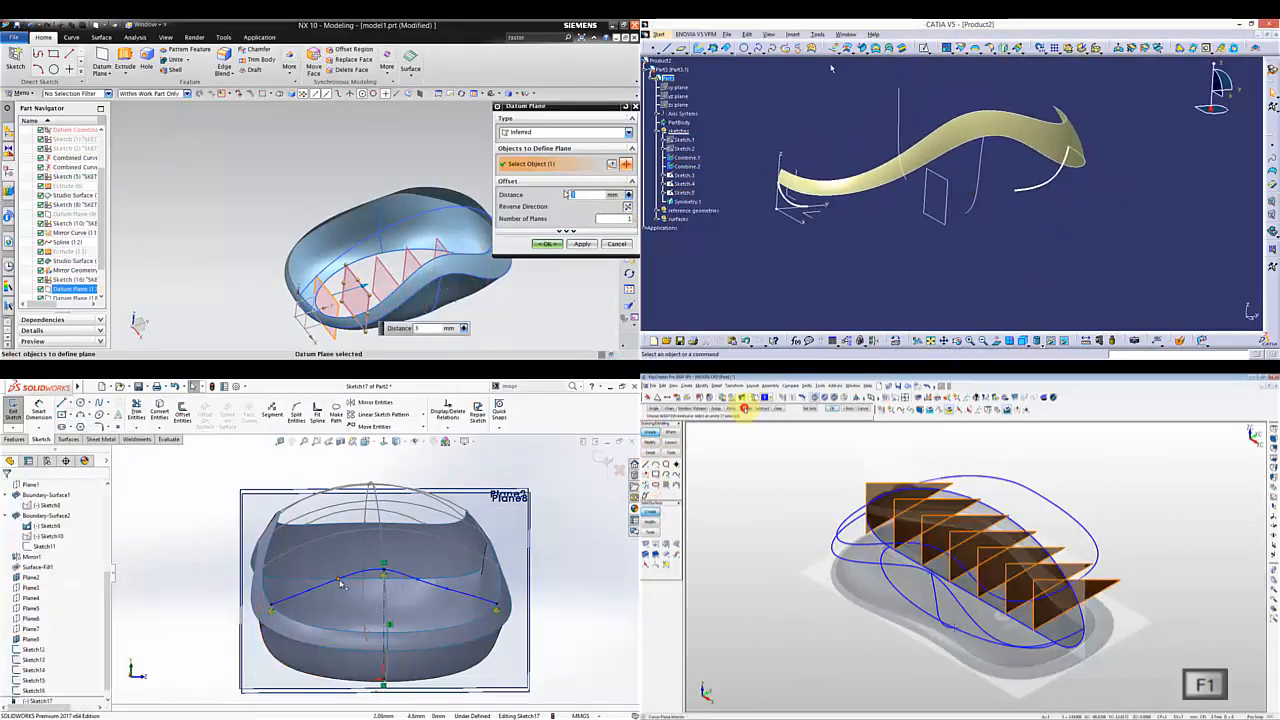
- Make the intermediate point pairs of the SolidWorks spline symmetric about the vertical centerline
left_click(418, 582, "ctrl")
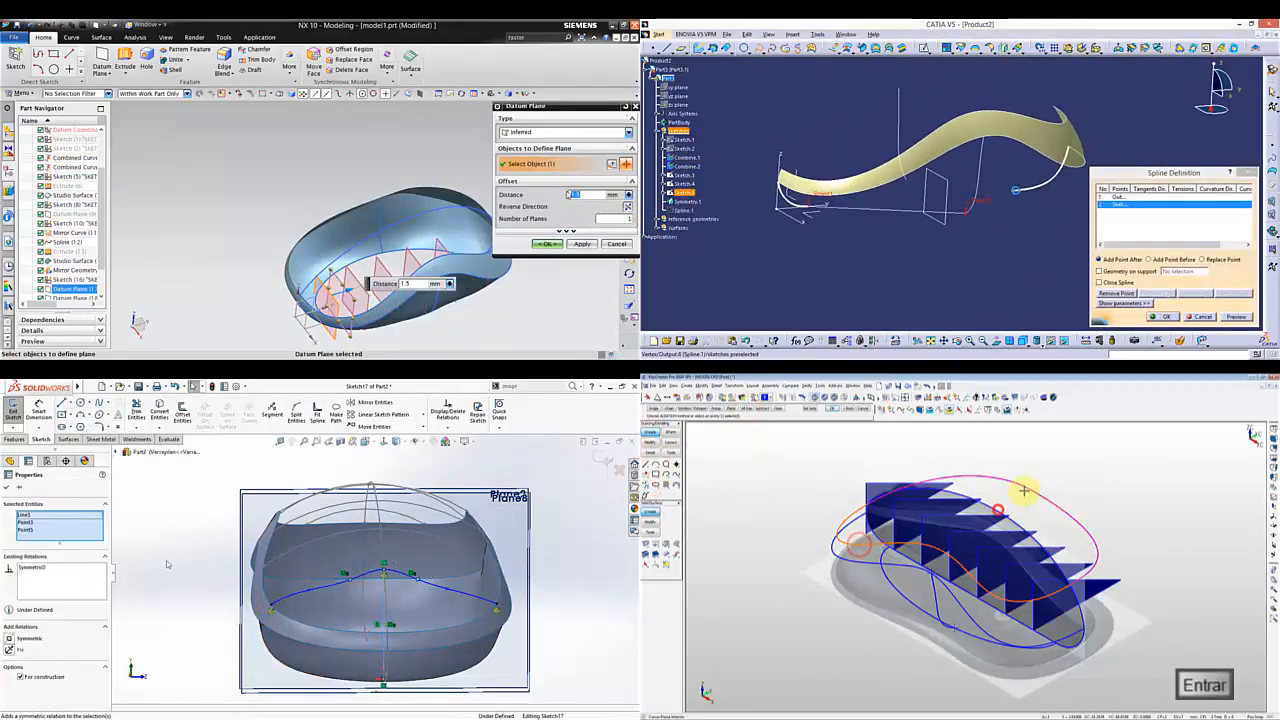
left_click(384, 598)
middle_click_drag(561, 242, 523, 237)
left_click(309, 589, "ctrl")
left_click(446, 588, "ctrl")
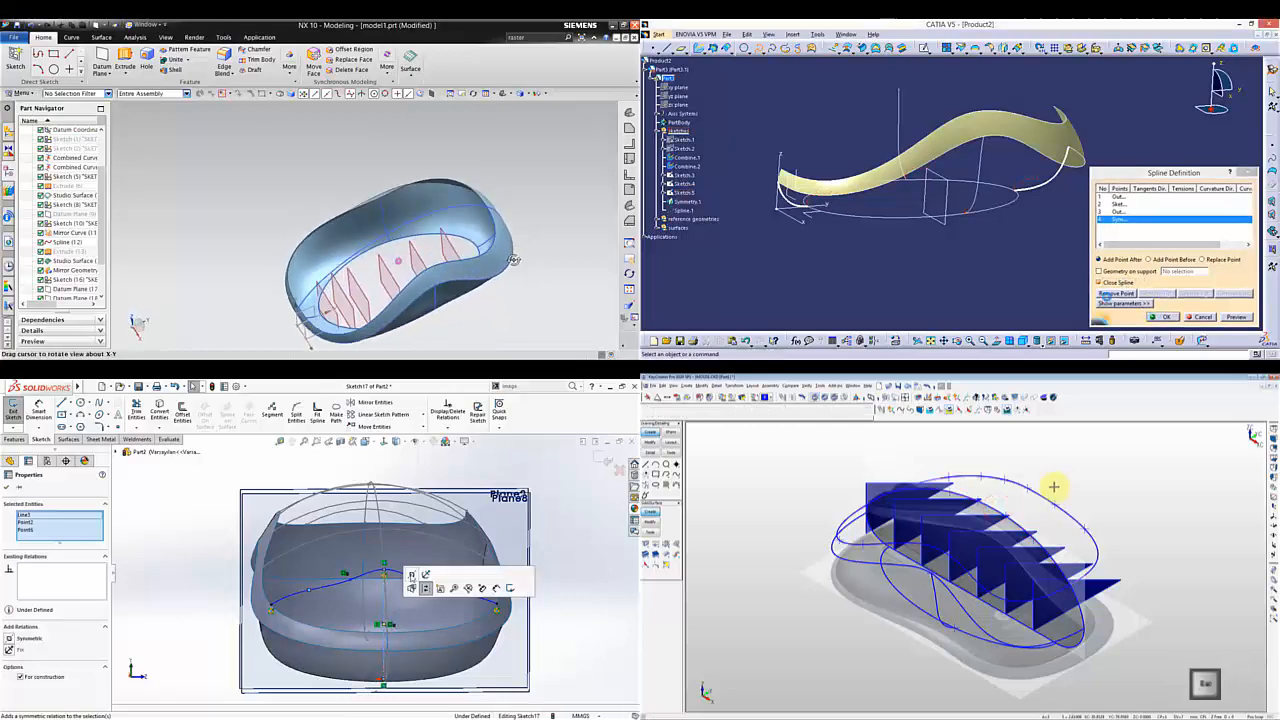
left_click(423, 588)
- Accept CATIA's closed four-point base spline and delete the section planes in KeyCreator
left_click(1163, 316)
key("alt+6")
left_click(182, 572)
middle_click_drag(899, 228, 976, 207)
key("ctrl+8")
key("Delete")
left_click(766, 582)
- Pick the closed base spline for splitting in CATIA and reshape the SolidWorks spline by moving an intermediate point outward
left_click(99, 38)
key("F3")
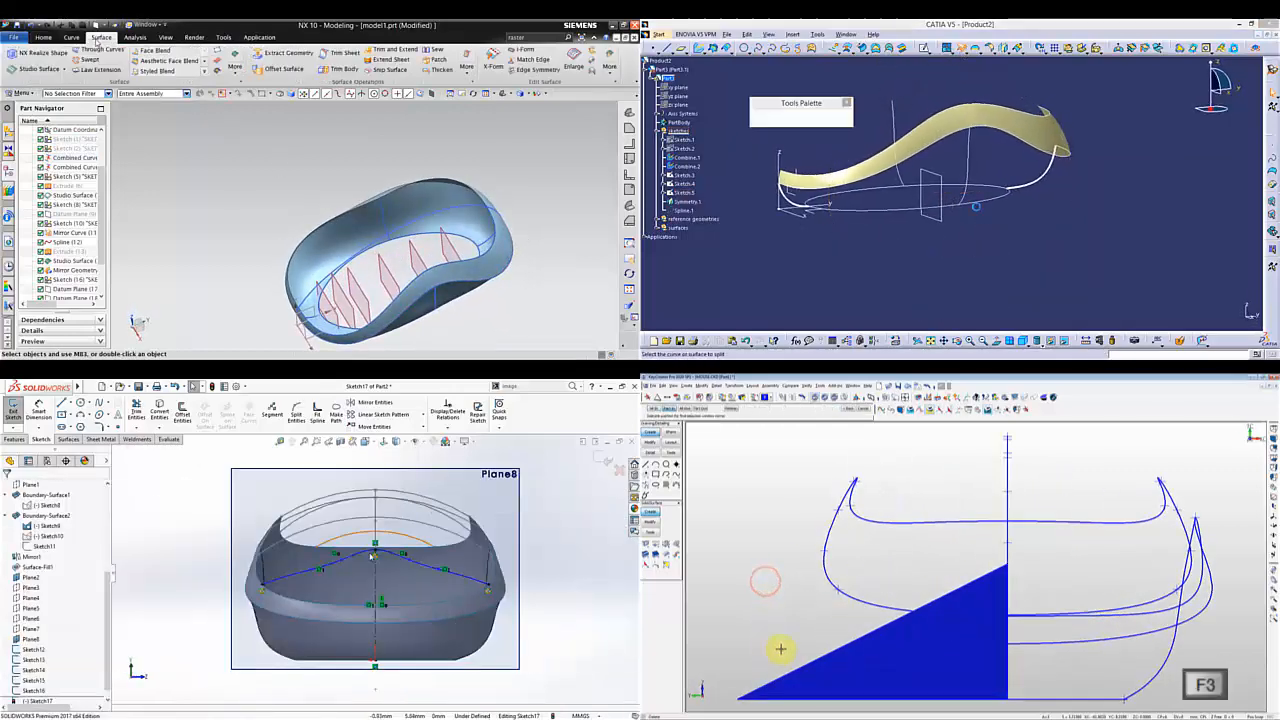
left_click(71, 38)
left_click(957, 209)
left_click_drag(314, 573, 287, 571)
key("alt+7")
- Split CATIA's base spline at the centre plane and use the side band surfaces as the first set of an NX intersection curve
left_click(300, 71)
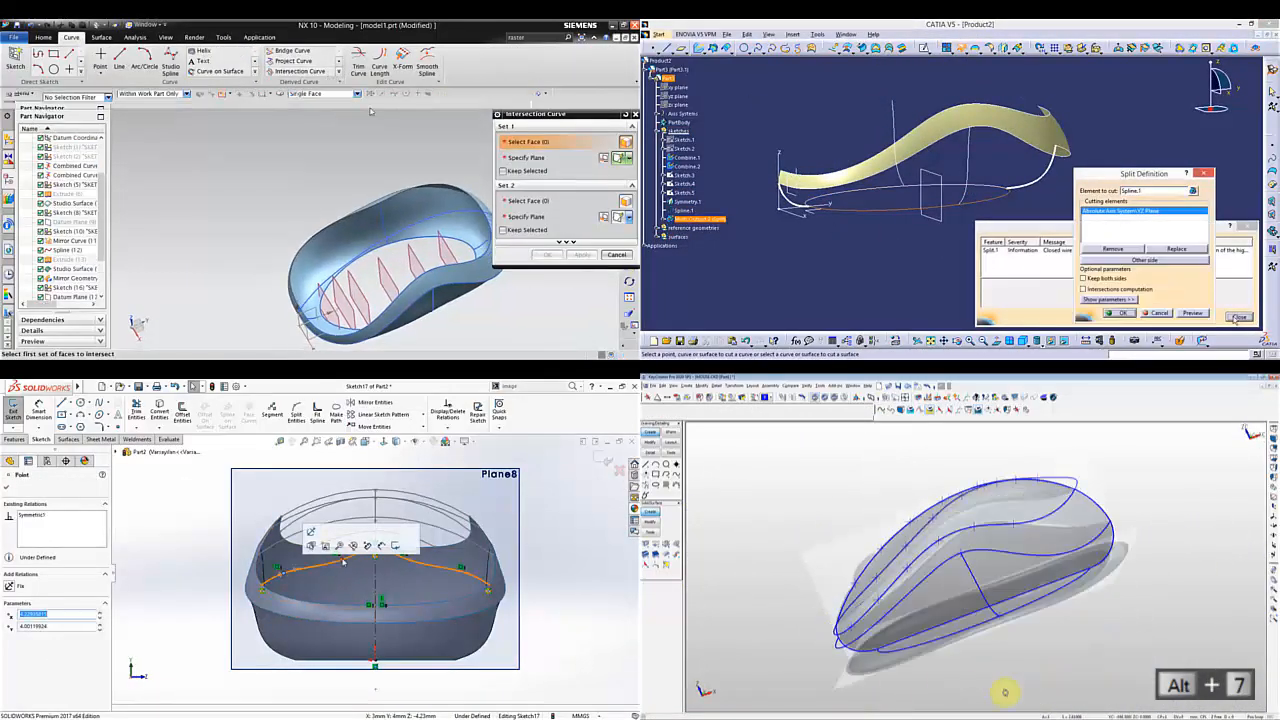
middle_click_drag(1005, 691, 1072, 570)
left_click(471, 246)
left_click(1119, 312)
middle_click_drag(471, 246, 408, 178)
middle_click_drag(1072, 570, 1043, 577)
left_click(466, 194)
middle_click(466, 194)
- Exit the SolidWorks spline sketch and add datum planes to the second set of NX's intersection curve
left_click(602, 458)
key("Escape")
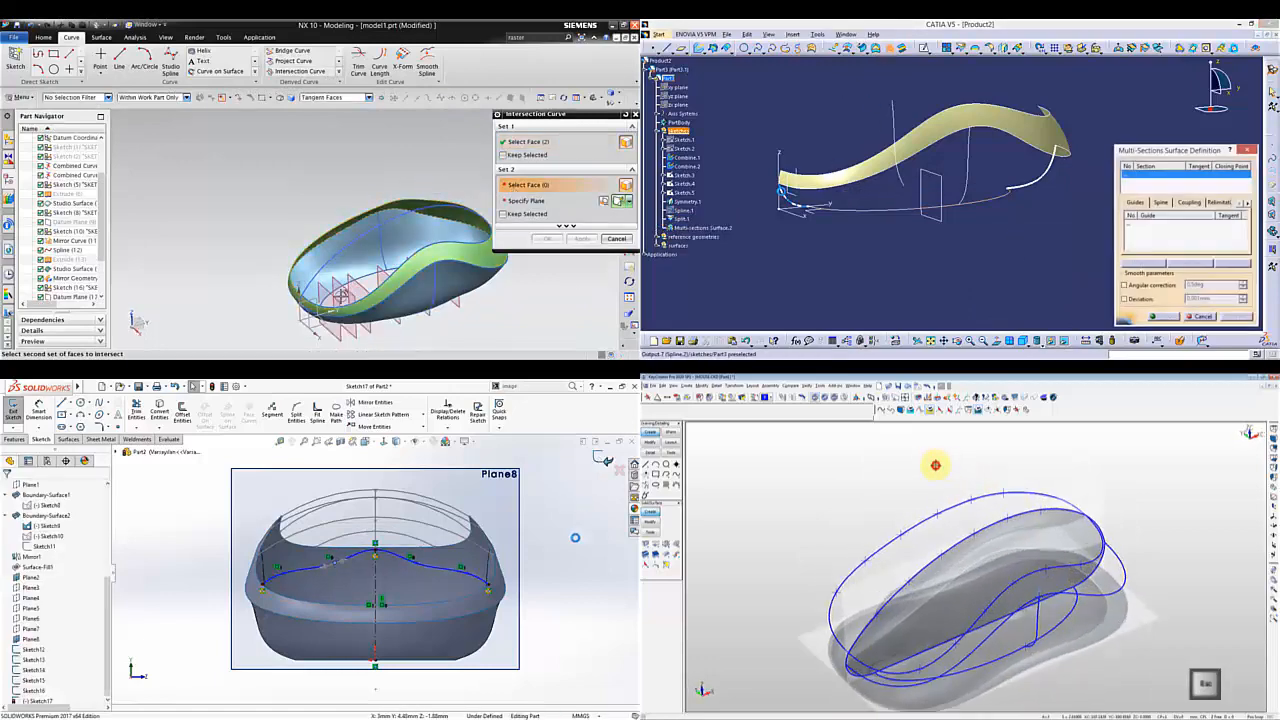
left_click(339, 294)
left_click(936, 465)
left_click(346, 287)
- Add the middle and rear sections to CATIA's multi-sections surface and draw KeyCreator's rearmost cross-section curve over the top profile
left_click(972, 142)
middle_click_drag(408, 565, 443, 600)
left_click(1082, 566)
left_click(1055, 163)
left_click(1040, 513)
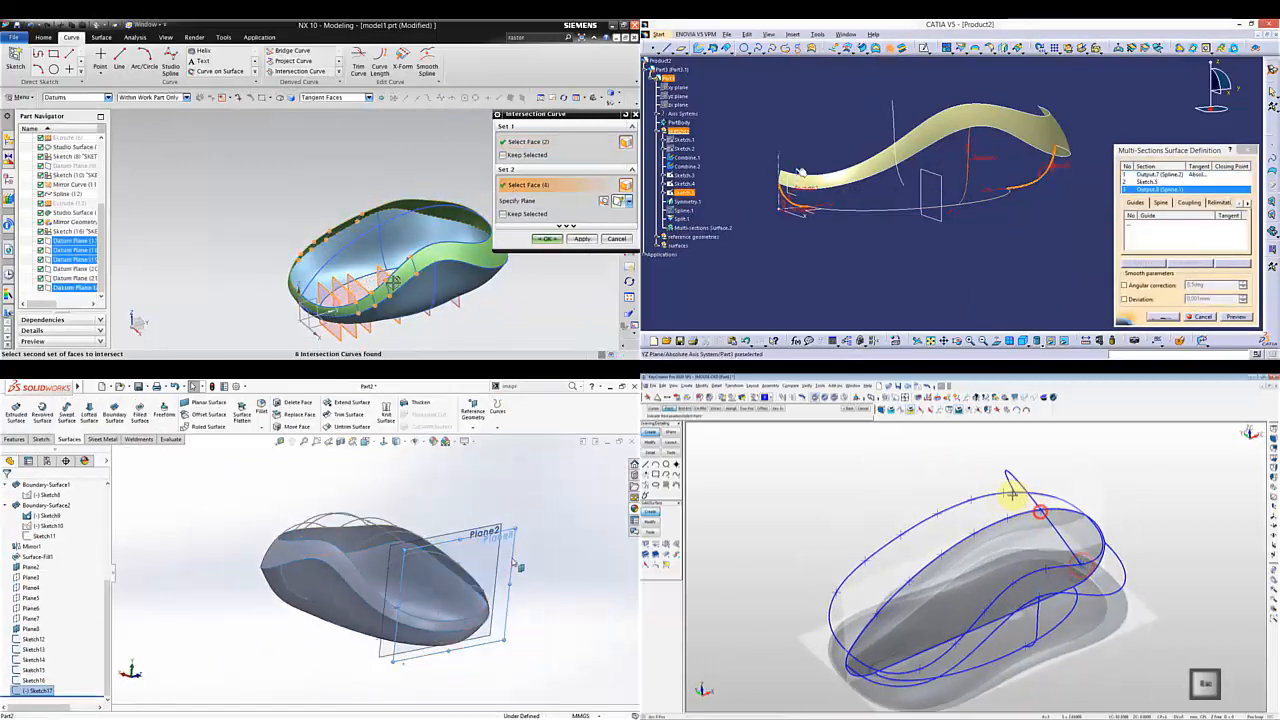
- Paste a copy of the SolidWorks spline sketch onto Plane8 and open it face-on for editing
left_click(513, 563)
left_click(1004, 492)
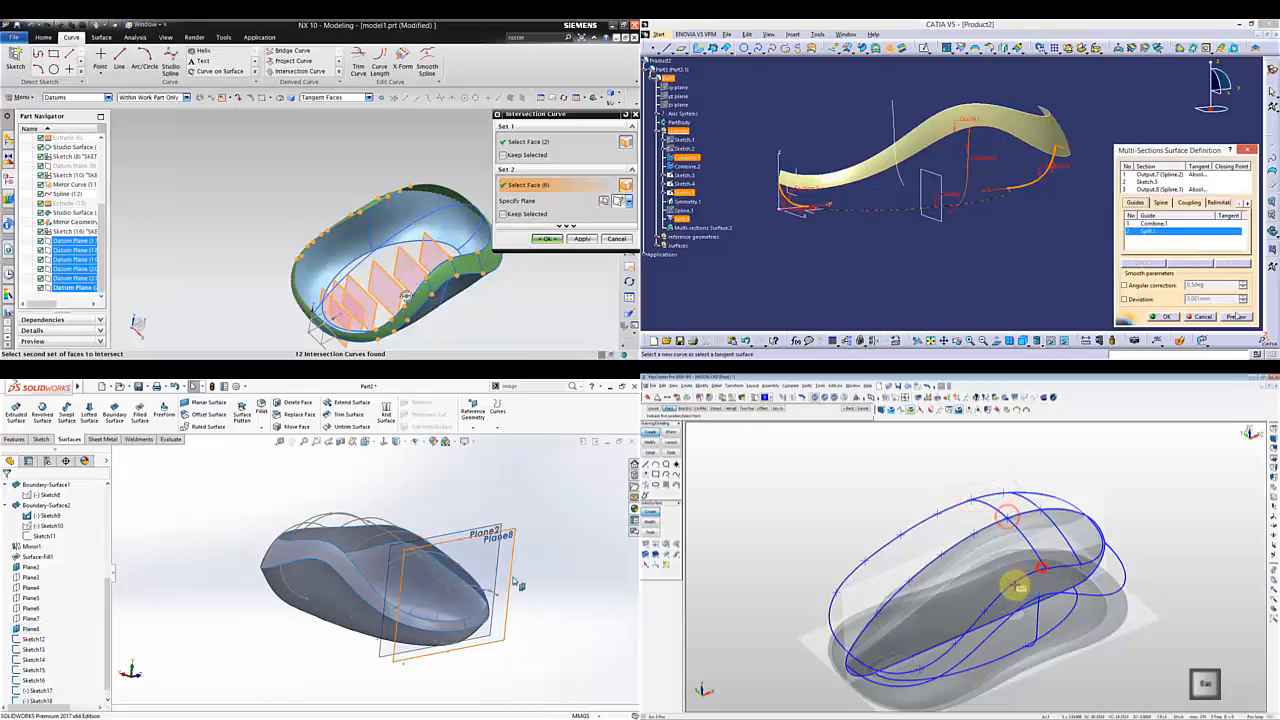
left_click(489, 578)
left_click(500, 546)
left_click(384, 442)
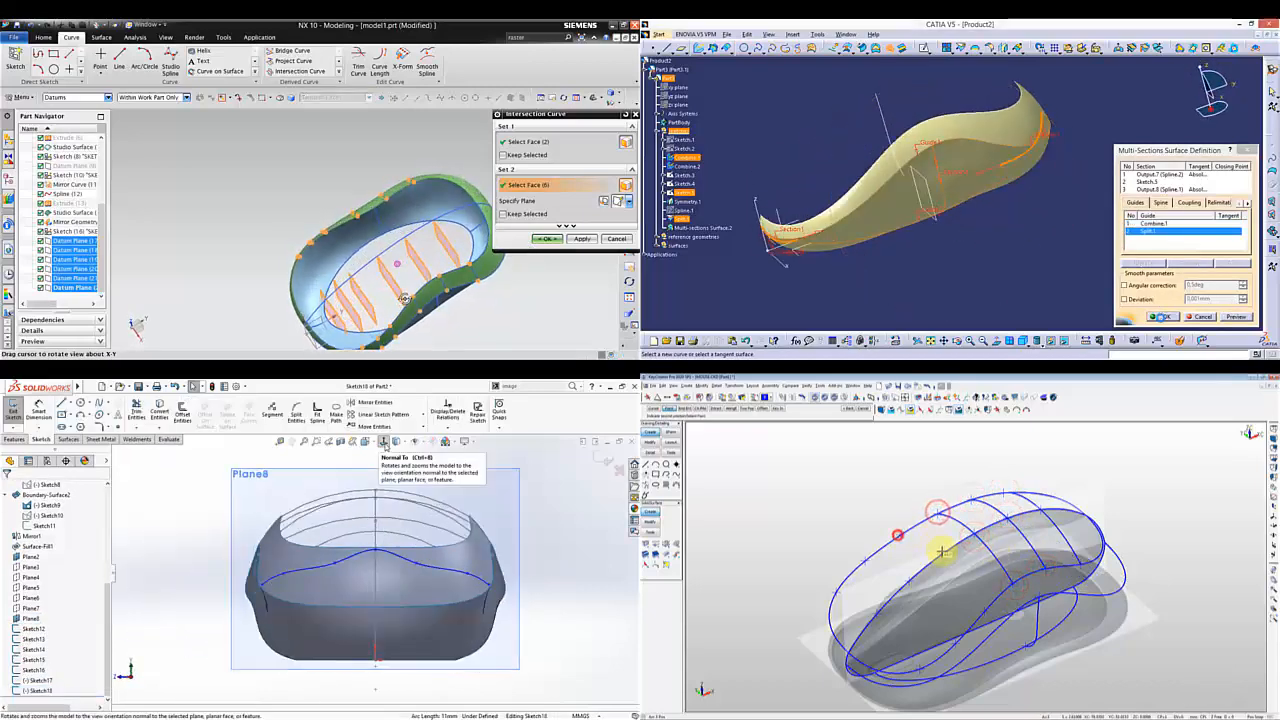
left_click(384, 442)
- Pierce both ends of the copied SolidWorks spline to the band's inner edges
scroll(229, 588, "down", 2)
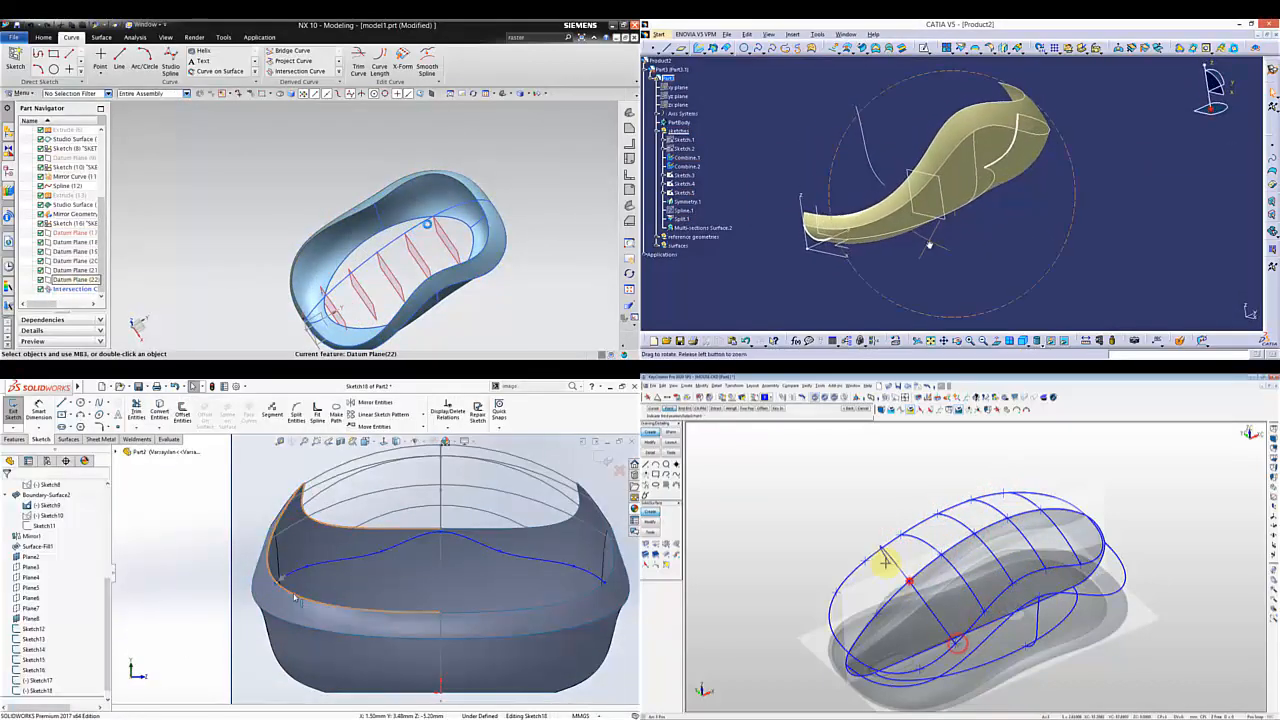
left_click(294, 597, "ctrl")
middle_click_drag(294, 597, 238, 612)
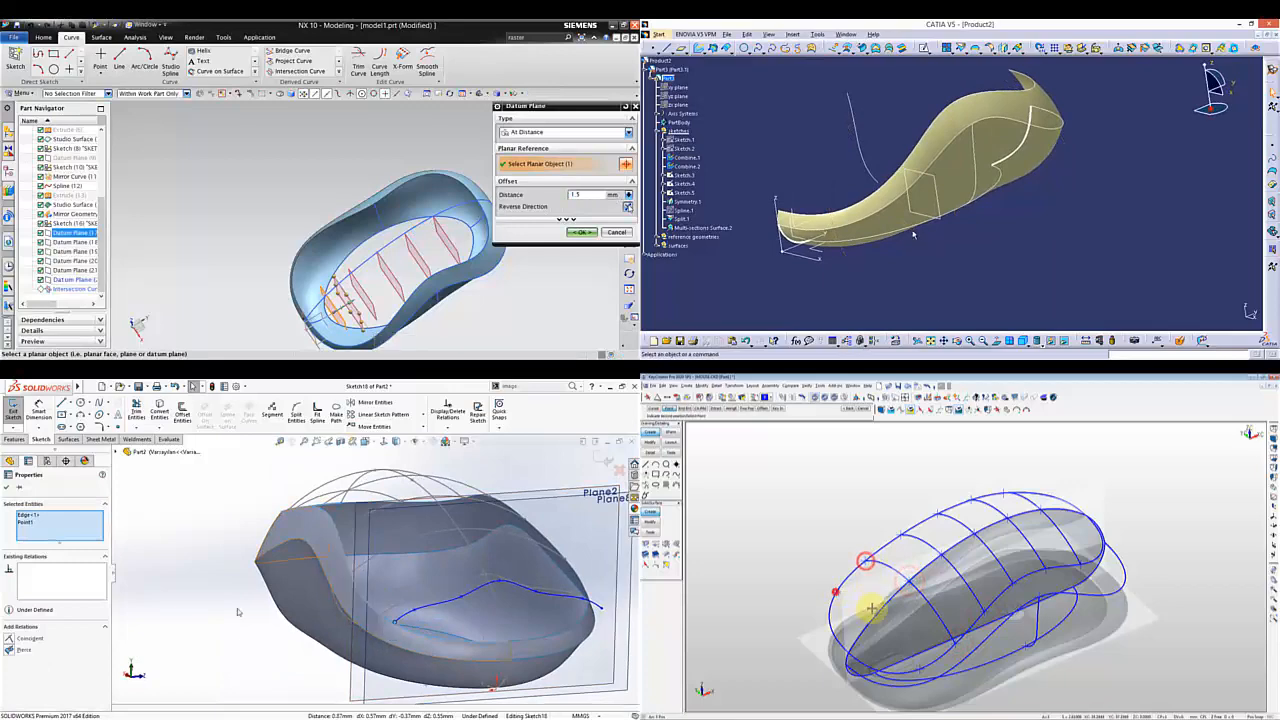
left_click(7, 488)
left_click(600, 607)
left_click(500, 638, "ctrl")
left_click(532, 581)
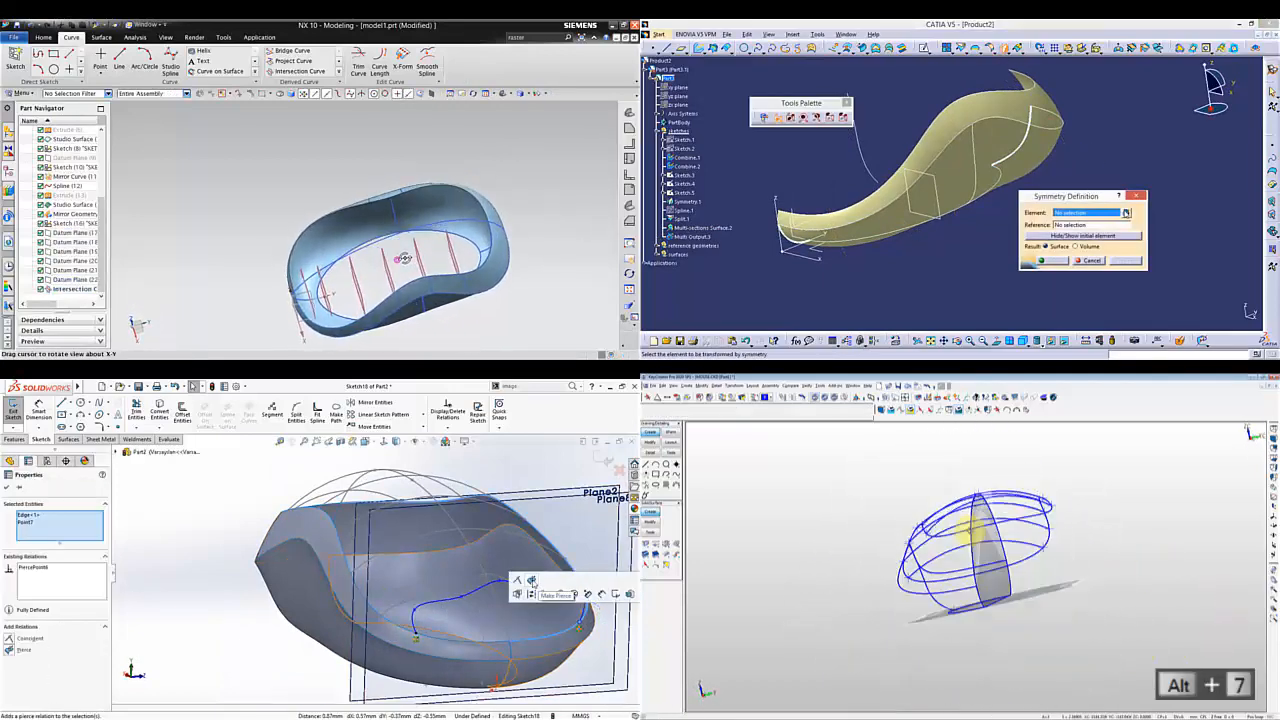
key("Escape")
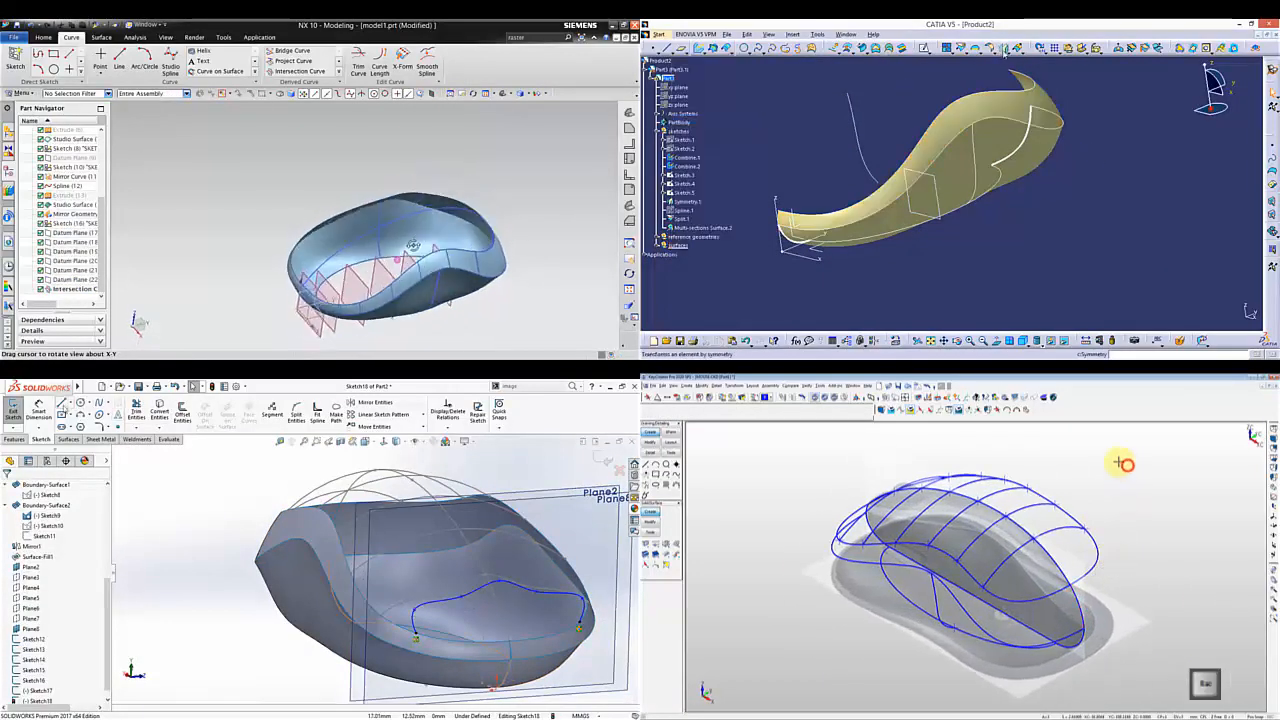
- Draw a vertical centerline down from the copied SolidWorks spline's middle point and select CATIA's side surfaces for mirroring
left_click(70, 402)
left_click(1004, 48)
left_click(500, 582)
left_click(1001, 138)
left_click(100, 60)
right_click(272, 470)
key("Escape")
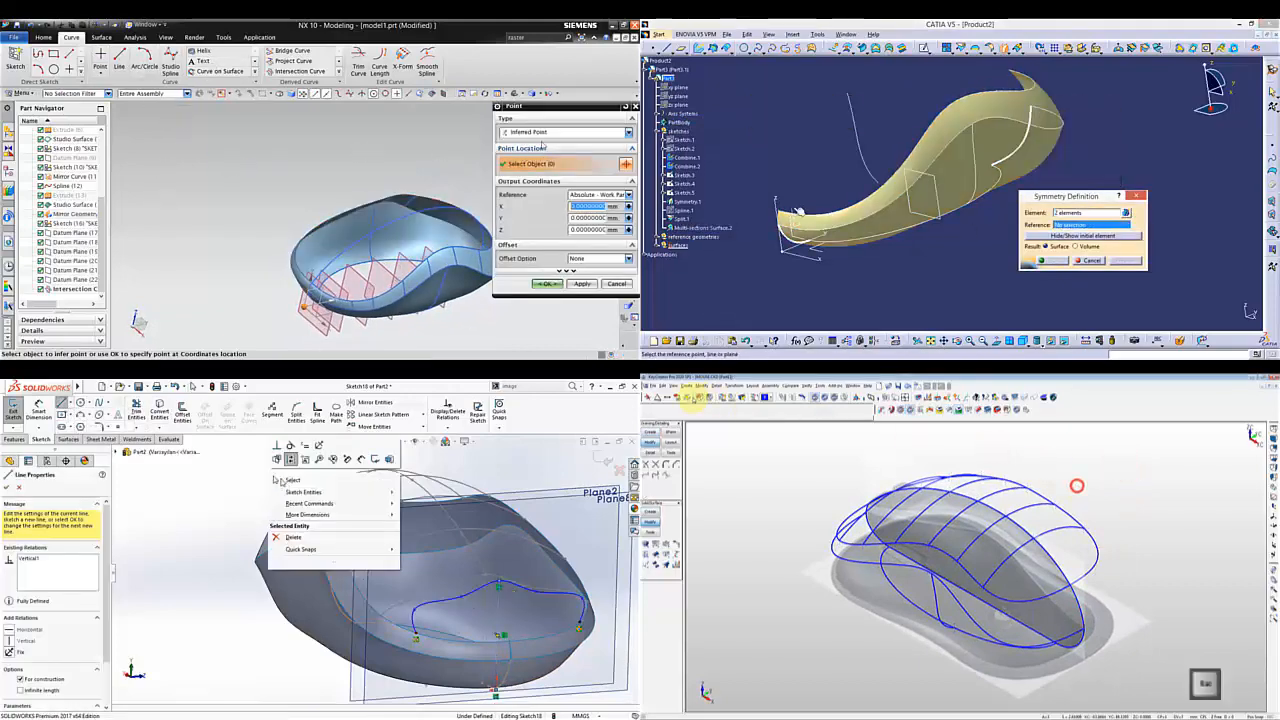
- Mirror CATIA's two side surfaces across the centre plane and set the NX point type to Intersection Point
left_click(543, 132)
left_click(283, 478)
left_click(1052, 260)
left_click(533, 190)
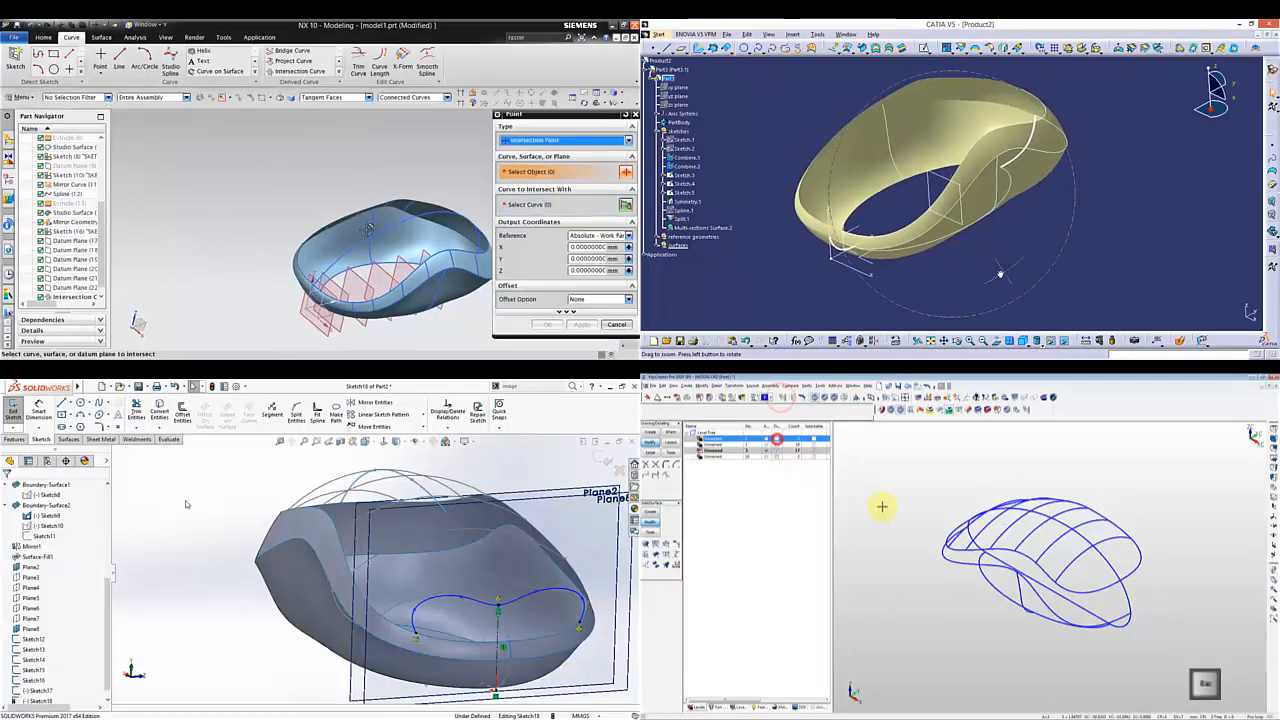
- Show the reference images in CATIA and pick the rearmost datum plane for NX's intersection point
key("alt+2")
left_click(498, 600)
right_click(687, 228)
left_click(424, 249)
left_click(700, 253)
key("alt+a")
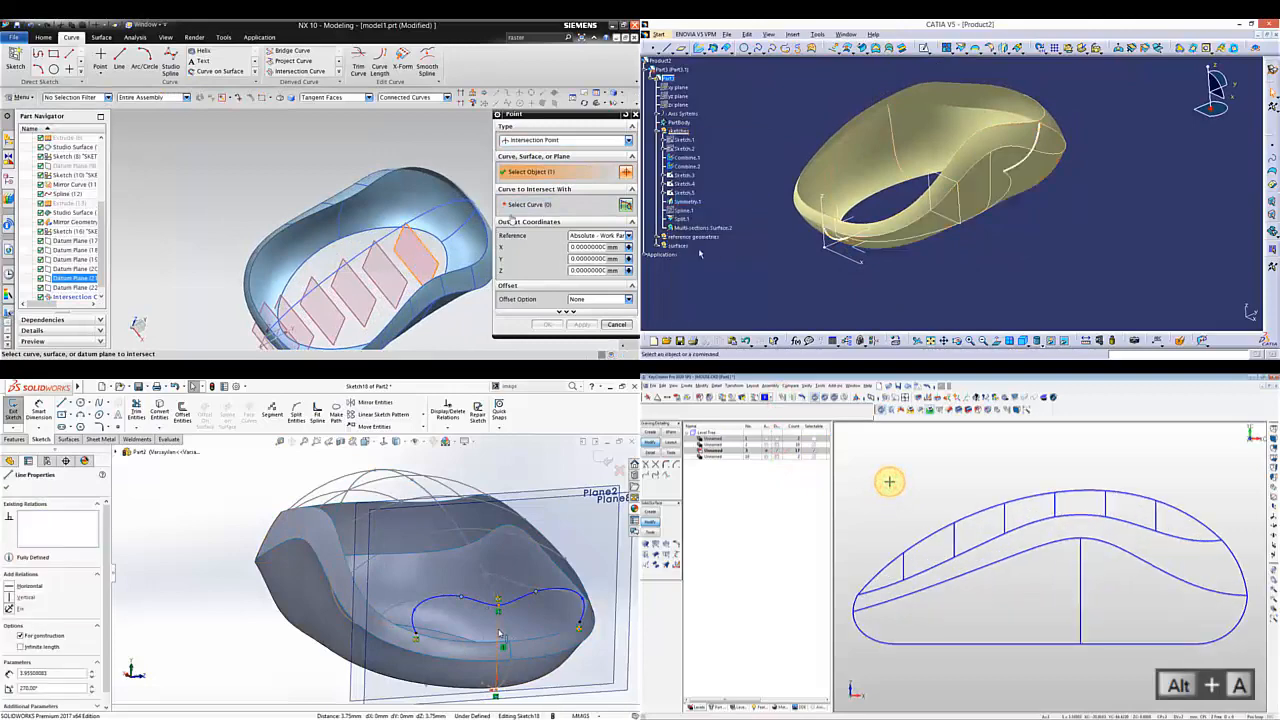
left_click(695, 147)
- Make the copied SolidWorks spline's points symmetric about its centerline and start a CATIA sketch on the side reference plane
left_click(517, 587)
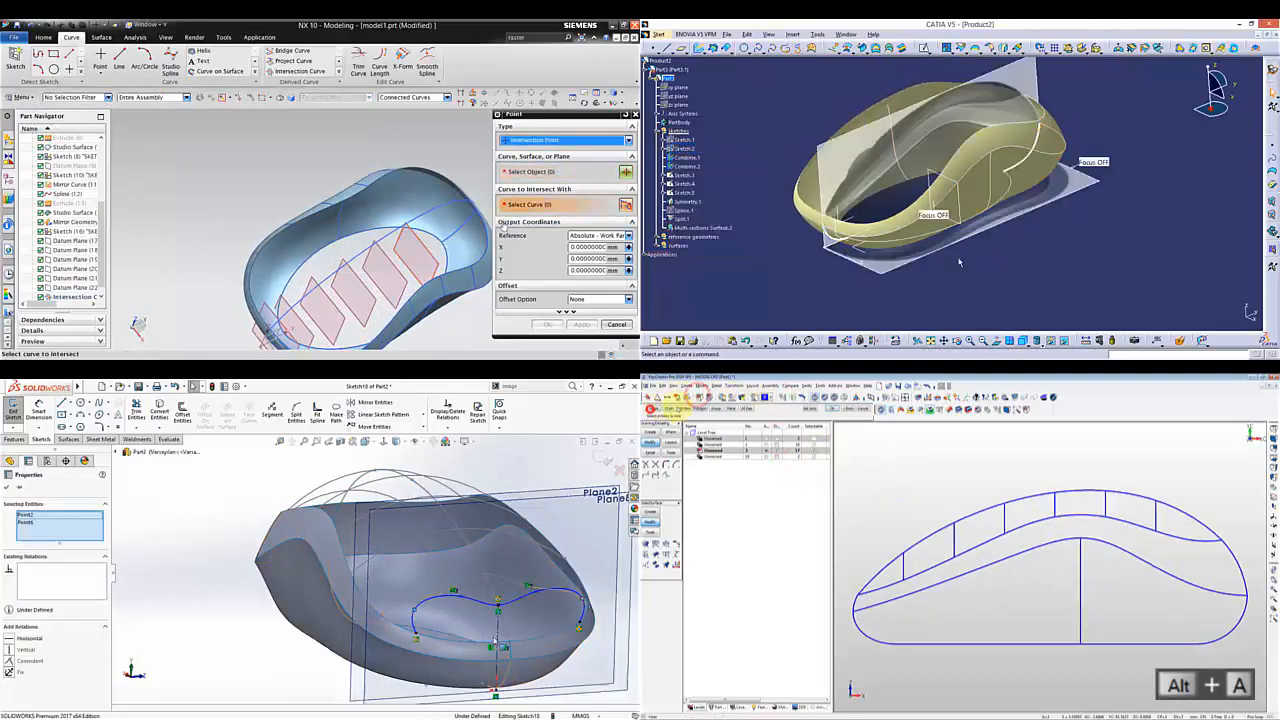
left_click(845, 217)
left_click(429, 250)
left_click(517, 594)
- Create the NX point where the datum plane meets the lengthwise spline, and clear KeyCreator's lower body curves from view
left_click(1247, 660)
left_click(303, 278)
key("ctrl+8")
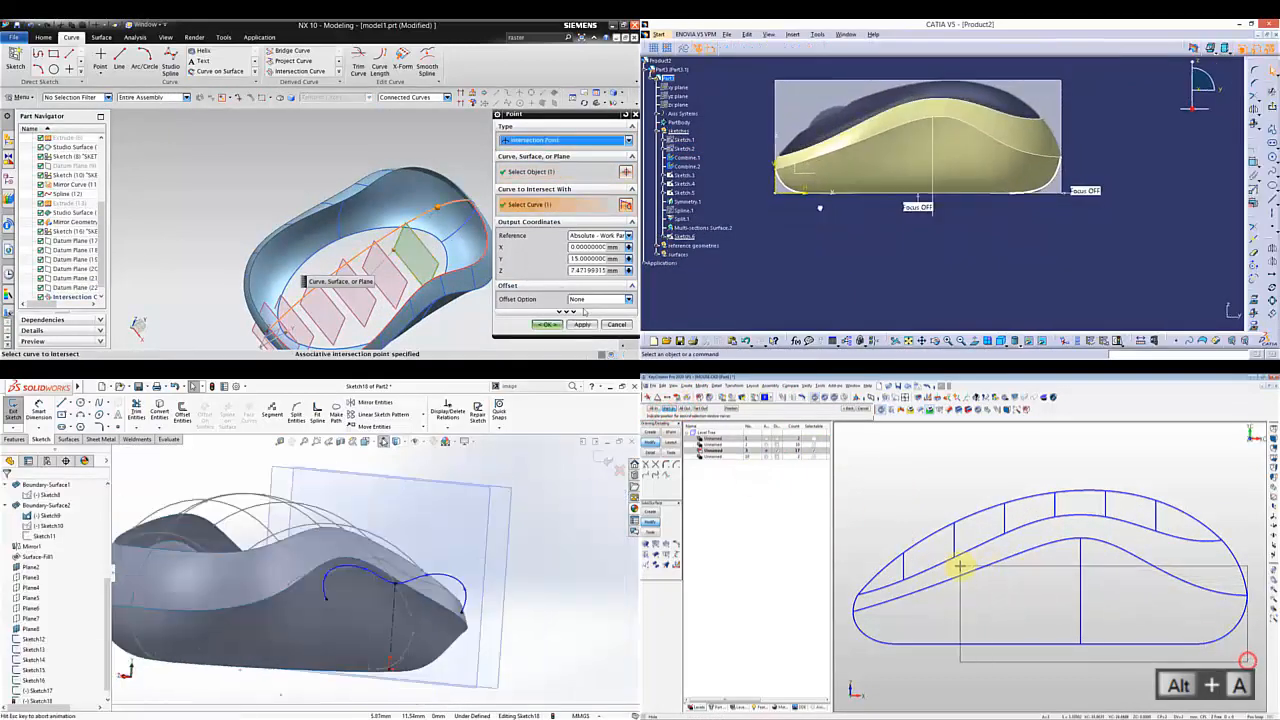
left_click(958, 565)
middle_click(303, 278)
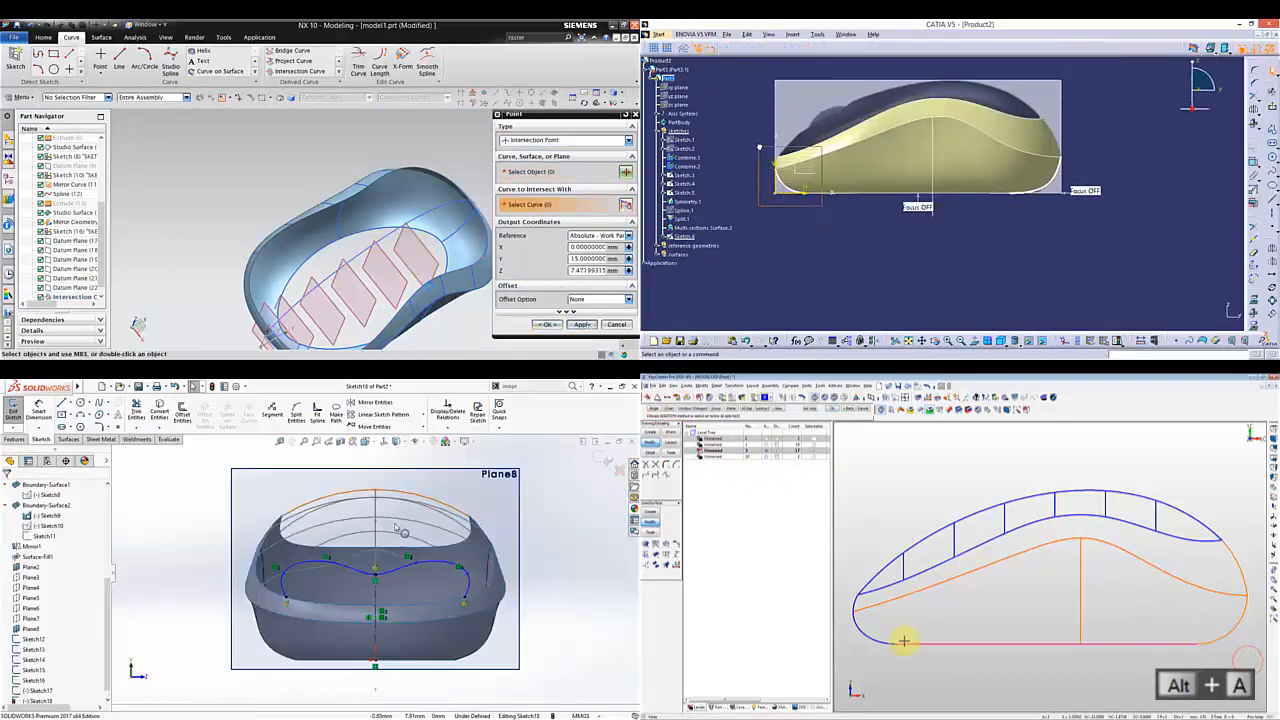
key("alt+1")
- Reshape the copied SolidWorks spline by lowering an intermediate point and start the Spline tool in CATIA's side sketch
right_click(1052, 186)
left_click(1131, 196)
left_click(1266, 171)
left_click_drag(338, 566, 339, 581)
middle_click_drag(1034, 123, 1065, 186)
left_click(738, 485)
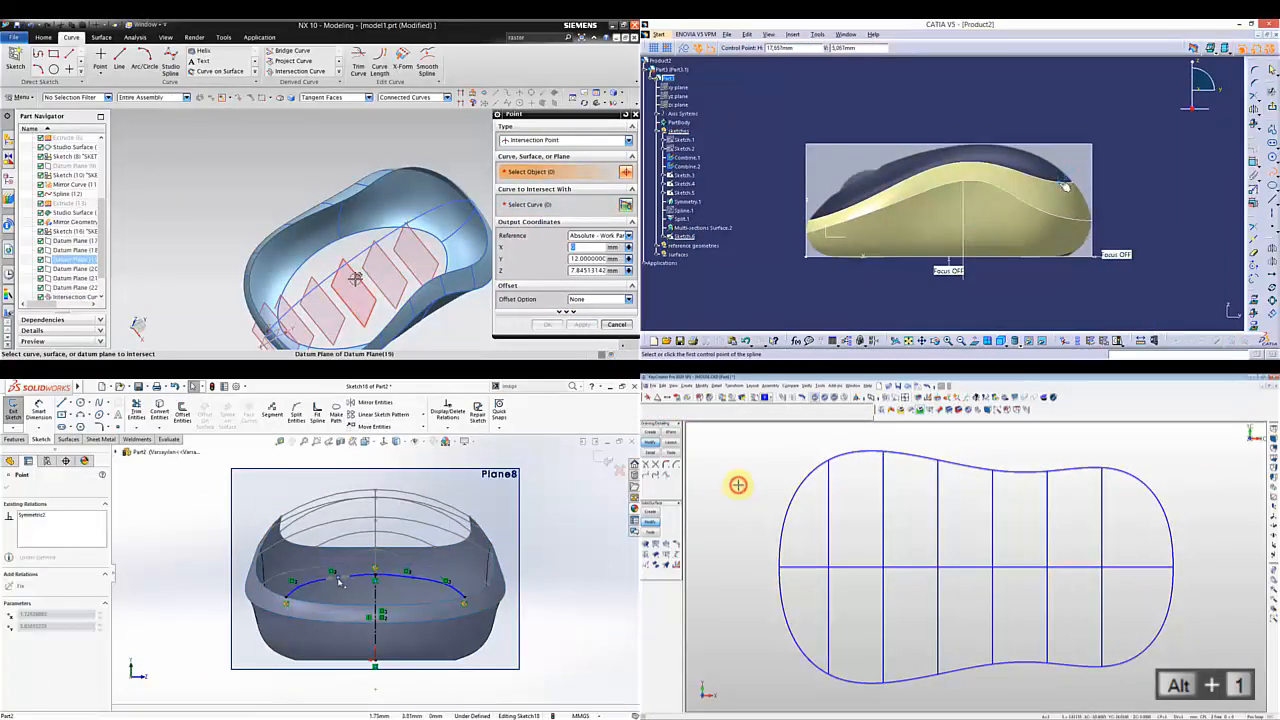
left_click(1076, 183)
- Fine-tune the intermediate point of the copied SolidWorks spline and apply an NX intersection point on a forward datum plane
middle_click_drag(389, 263, 409, 266)
scroll(306, 596, "up", 3)
left_click(828, 522)
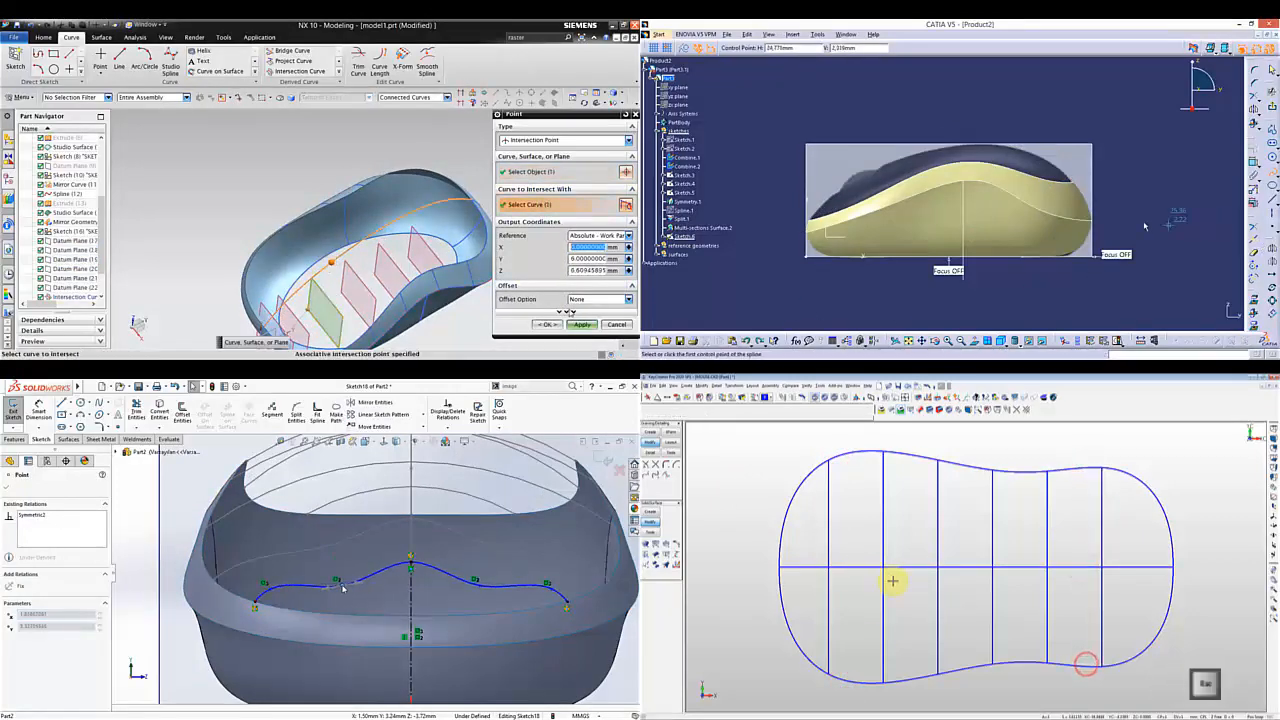
left_click_drag(342, 588, 342, 581)
key("alt+6")
middle_click_drag(1145, 226, 1000, 247)
left_click(581, 324)
- Sketch a CATIA spline from the rear along the mouse's top silhouette and pick the next curve for NX's intersection point
left_click(996, 245)
scroll(376, 574, "down", 2)
left_click(512, 205)
left_click(871, 185)
scroll(867, 579, "down", 1)
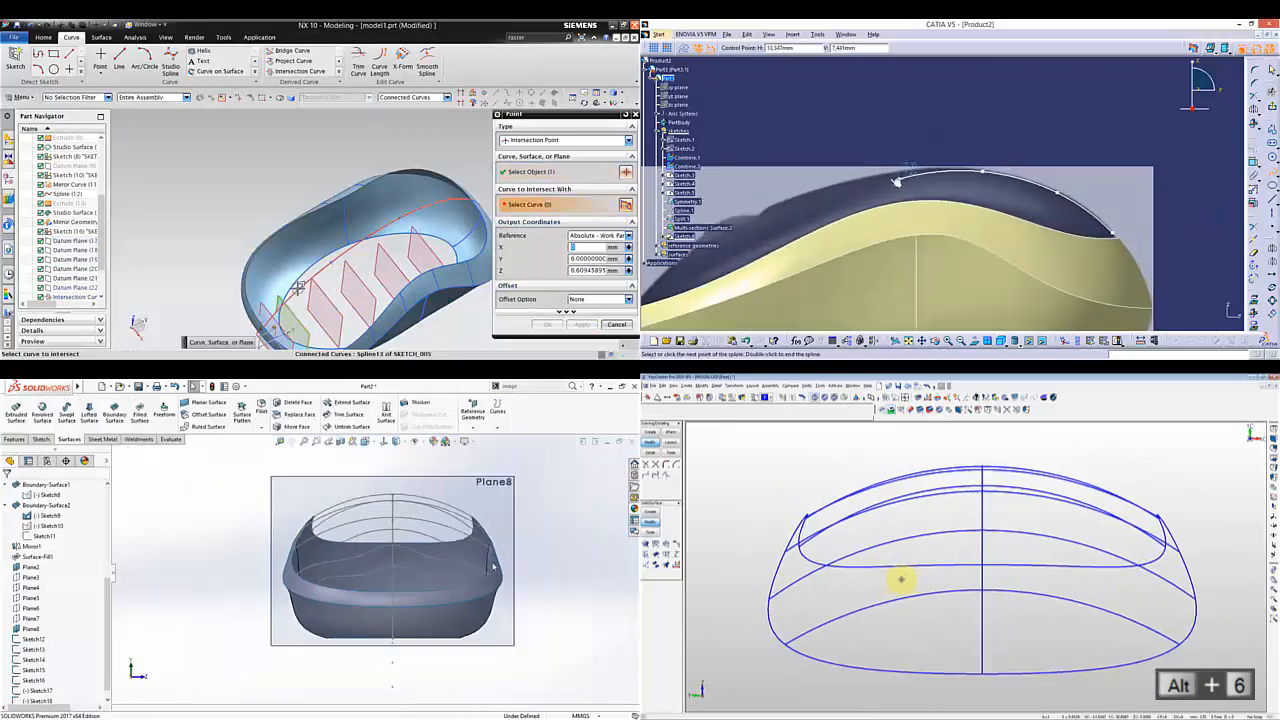
middle_click_drag(991, 169, 1121, 135)
- Apply the next NX intersection point and hide Plane2 and Plane8 in SolidWorks
key("Escape")
left_click(582, 324)
left_click(262, 485, "ctrl")
left_click(651, 441)
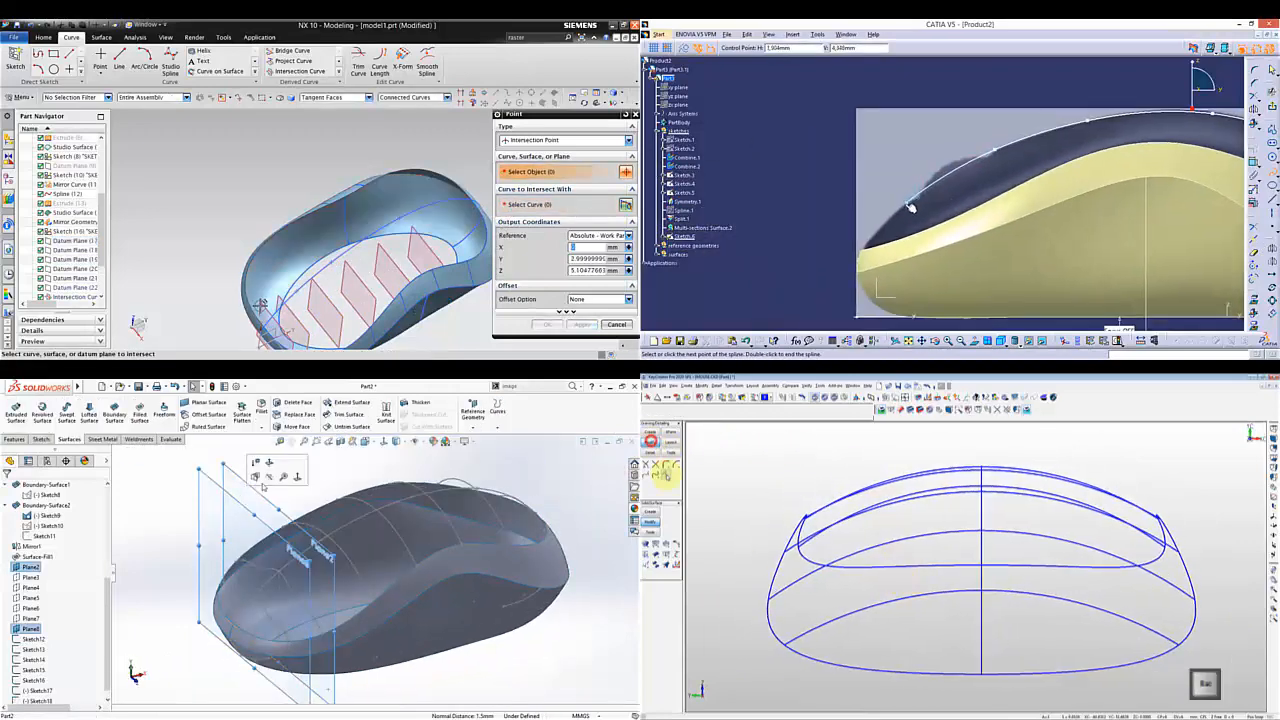
left_click(530, 205)
- End CATIA's silhouette spline at the band's front tip and create the last NX intersection point near the nose
double_click(873, 243)
left_click(900, 539)
left_click(275, 308)
middle_click_drag(971, 77, 729, 103)
middle_click_drag(908, 543, 986, 603)
left_click(547, 324)
scroll(245, 170, "down", 2)
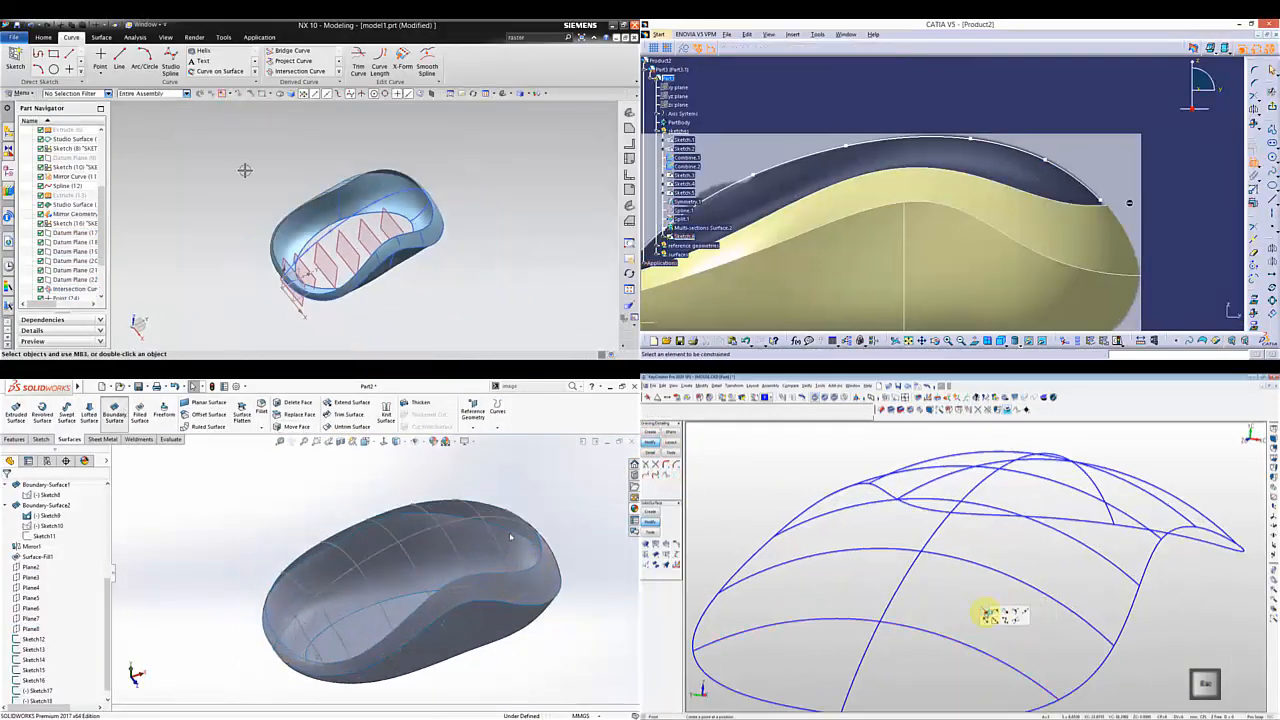
- Constrain the rear end of CATIA's silhouette spline and pick the rear section sketches for a SolidWorks boundary surface
left_click(1188, 261)
left_click(505, 561)
left_click(913, 567)
middle_click_drag(761, 234, 889, 203)
left_click(470, 571)
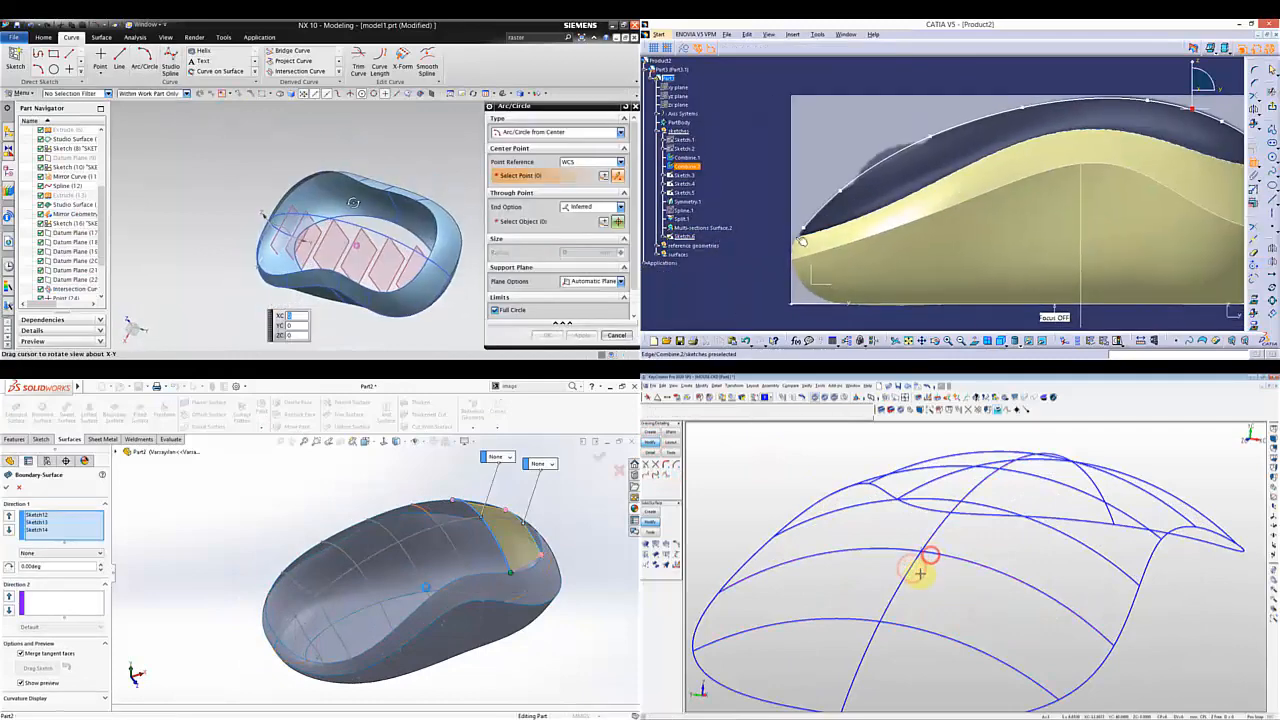
- Add the remaining section sketches to SolidWorks' boundary surface and place the centre point of an NX arc
key("alt+6")
left_click(429, 595)
right_click(768, 165)
left_click(800, 233)
left_click(243, 261)
left_click(352, 655)
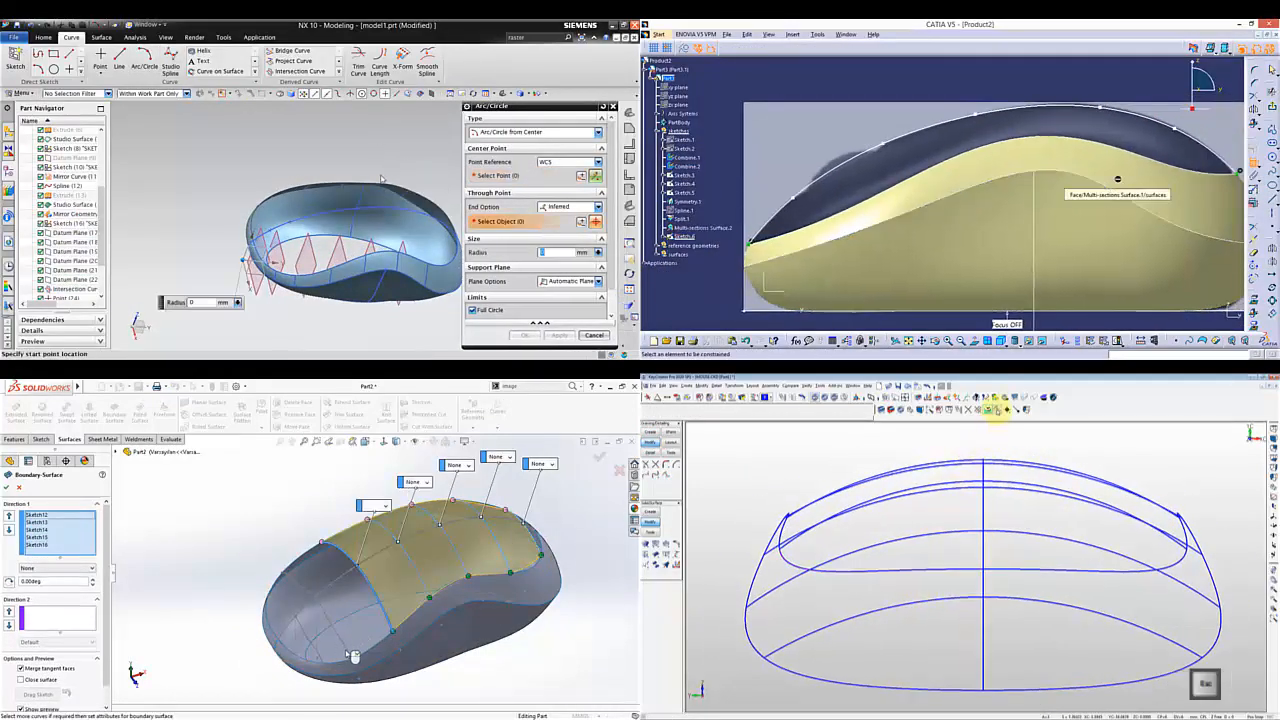
- Start a control-point deformation with more spans on KeyCreator's upper section curve and exit CATIA's silhouette sketch
left_click(916, 538)
middle_click_drag(396, 187, 335, 286)
scroll(325, 640, "down", 2)
left_click(652, 394)
scroll(325, 640, "up", 1)
left_click(750, 463)
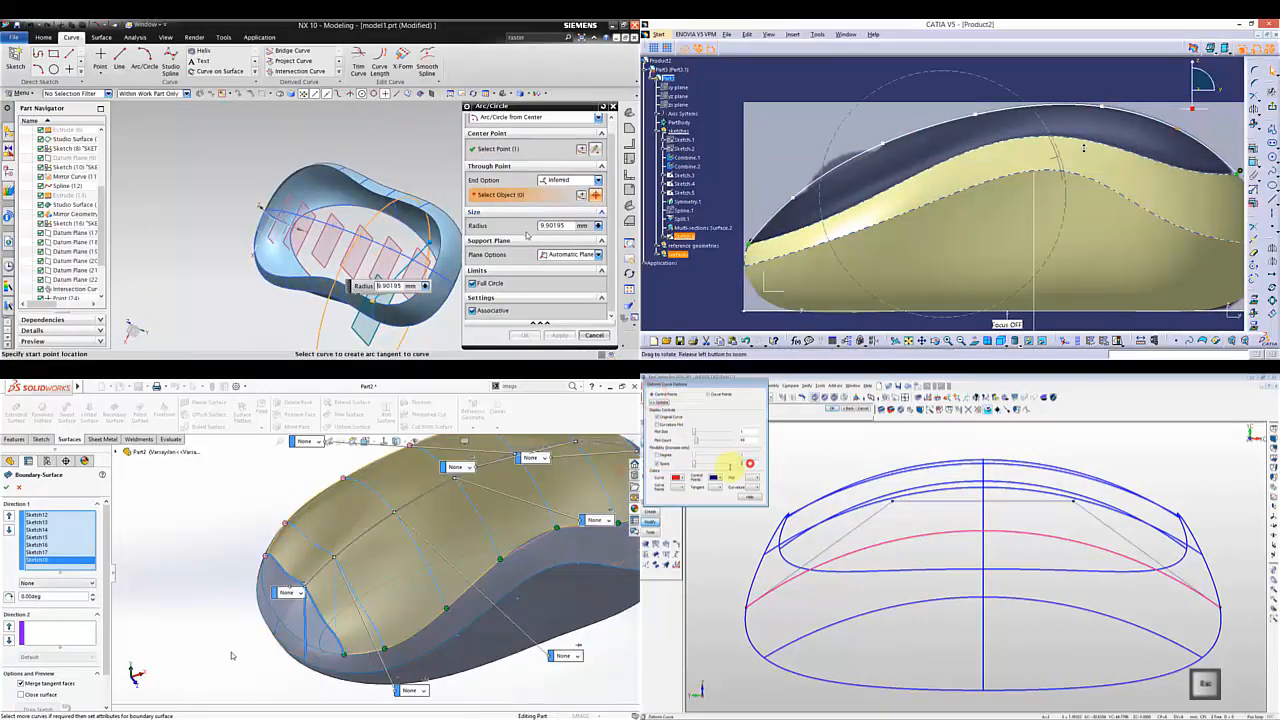
left_click(1250, 314)
left_click(746, 440)
left_click(856, 545)
- Select the far rim edge of the side band as the first Direction 2 curve of SolidWorks' boundary surface
left_click(57, 632)
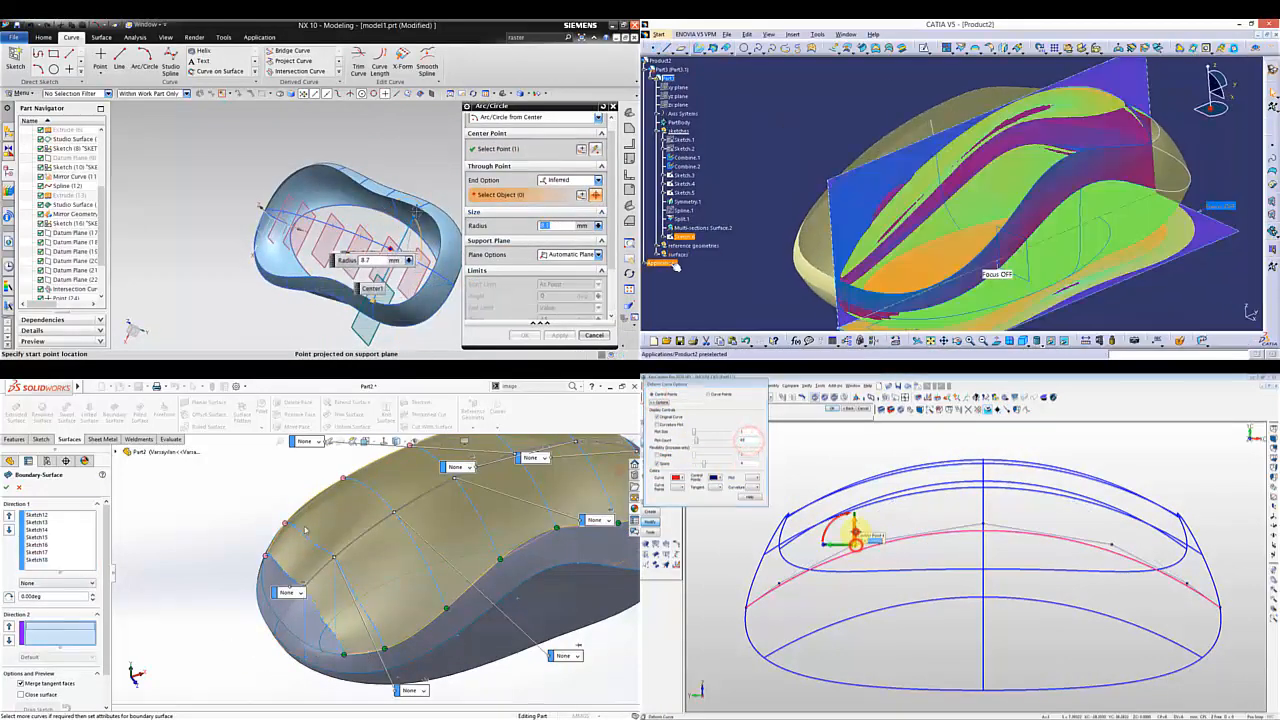
right_click(678, 254)
left_click(708, 157)
left_click(416, 208)
left_click(350, 476)
key("Return")
- Hide CATIA's reference geometry and lower an inner control point of KeyCreator's section curve
right_click(1024, 242)
left_click(592, 335)
left_click(1062, 74)
left_click(838, 576)
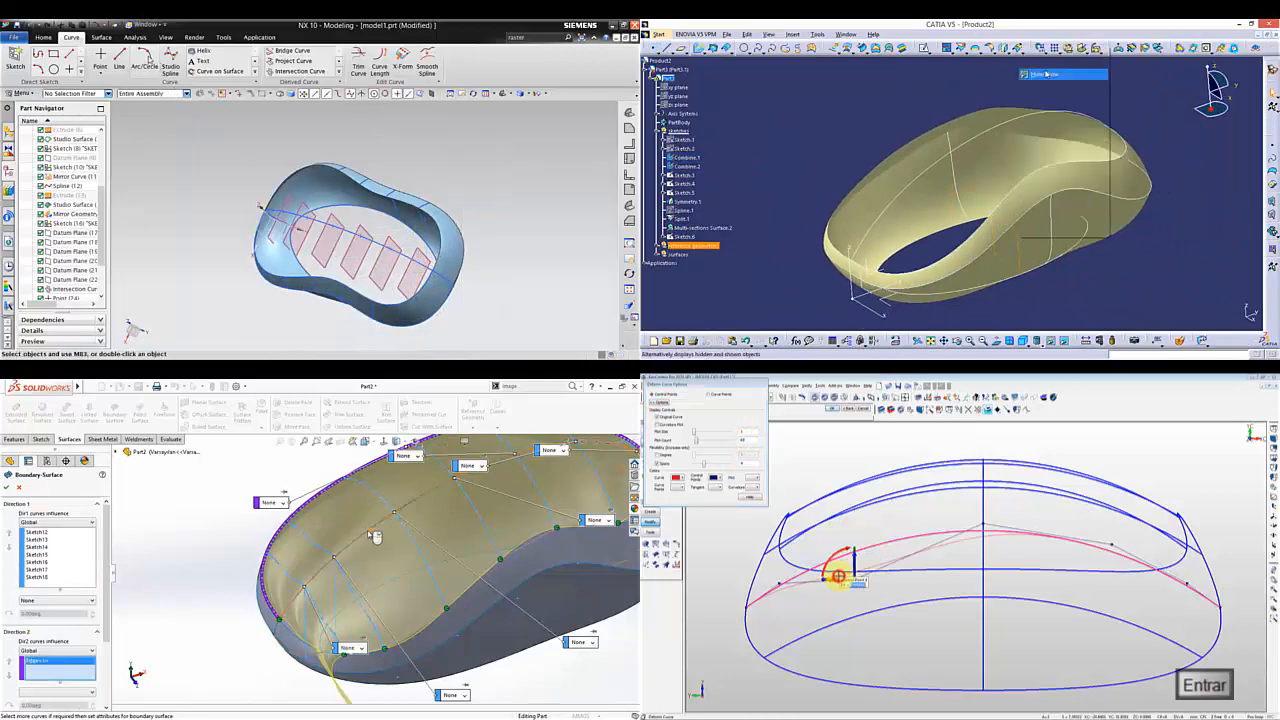
- Restart NX's arc from an intersection point and add the centreline curve to SolidWorks' Direction 2
left_click(144, 62)
left_click(374, 530)
middle_click_drag(830, 230, 775, 180)
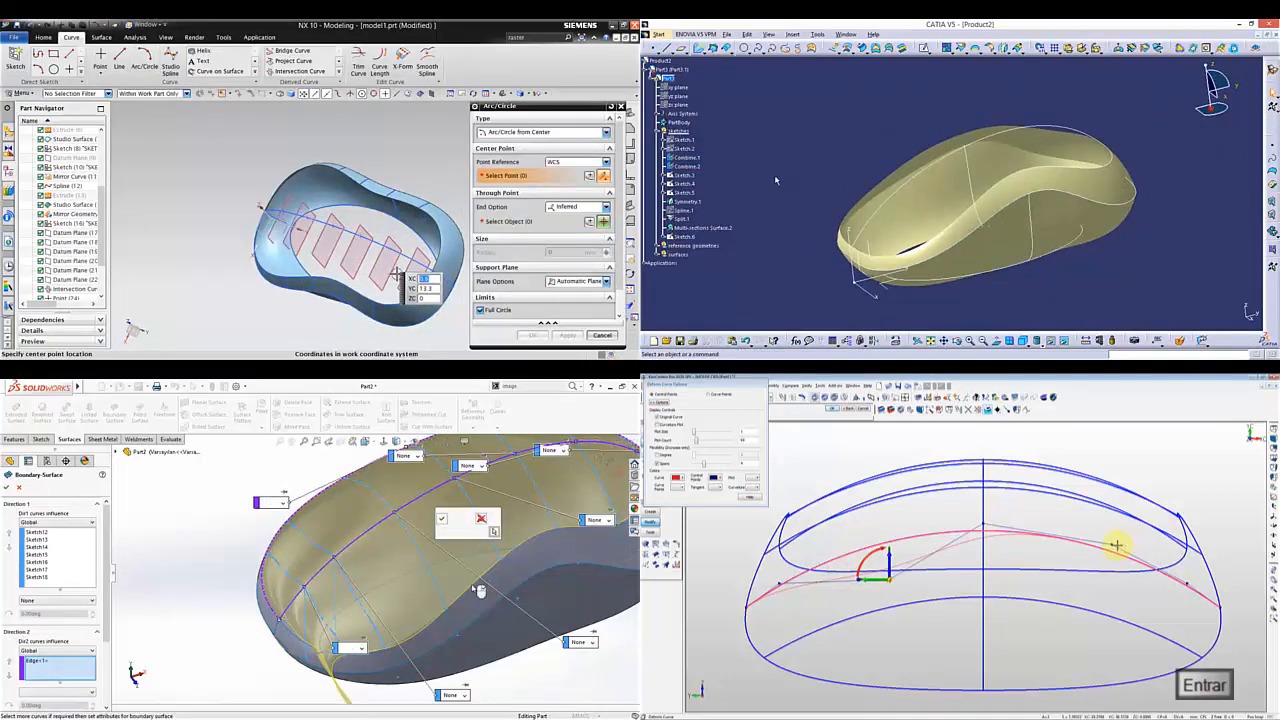
left_click(419, 209)
- Hide CATIA's multi-sections side surface and remove the surface body from SolidWorks' Direction 2 curves
left_click(704, 196)
right_click(684, 238)
left_click(709, 74)
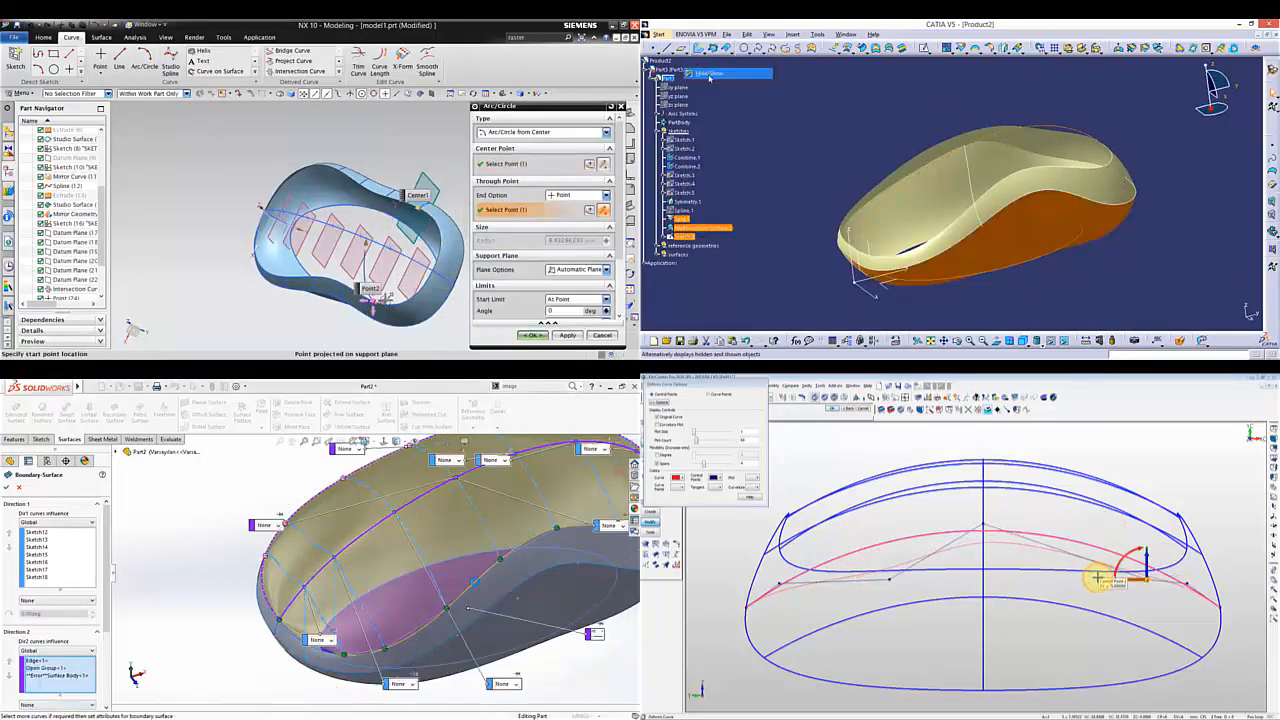
middle_click_drag(399, 256, 425, 235)
scroll(536, 288, "down", 2)
right_click(68, 676)
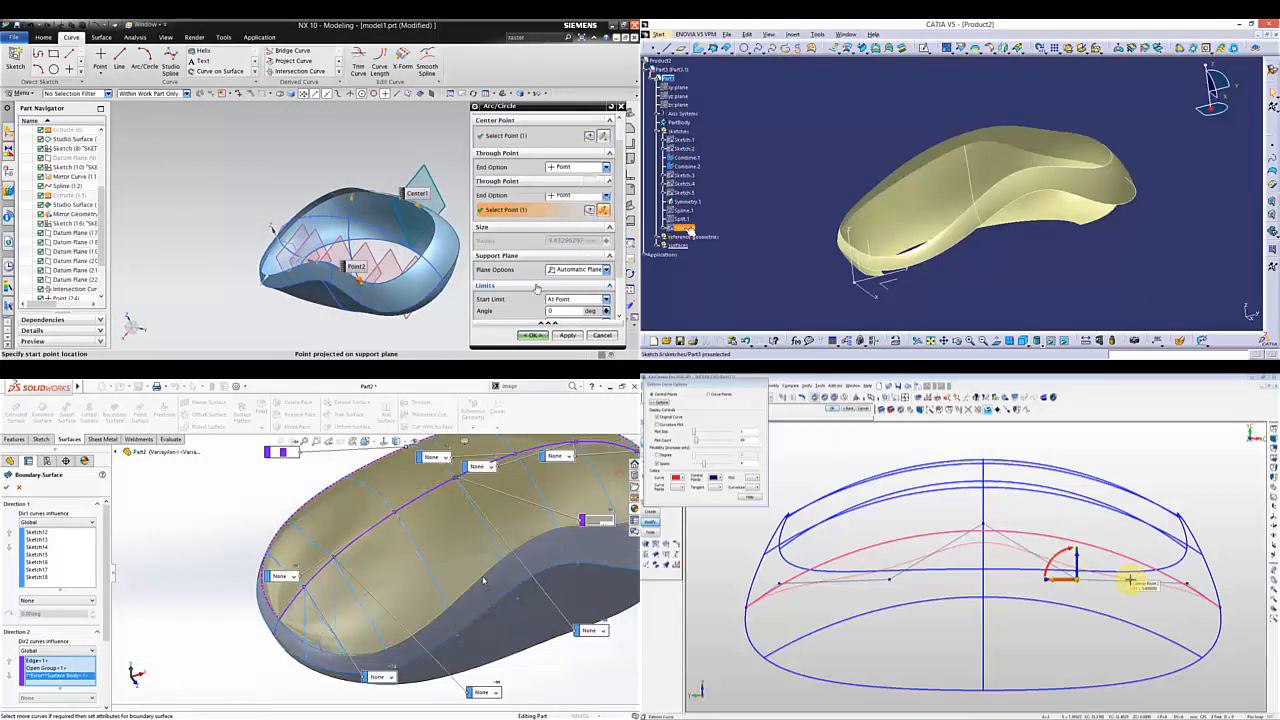
- Add the near rim edge to SolidWorks' Direction 2 and raise the right outer control point of KeyCreator's curve
left_click(602, 334)
right_click(684, 266)
left_click_drag(1186, 582, 1187, 566)
left_click(709, 113)
left_click(498, 561)
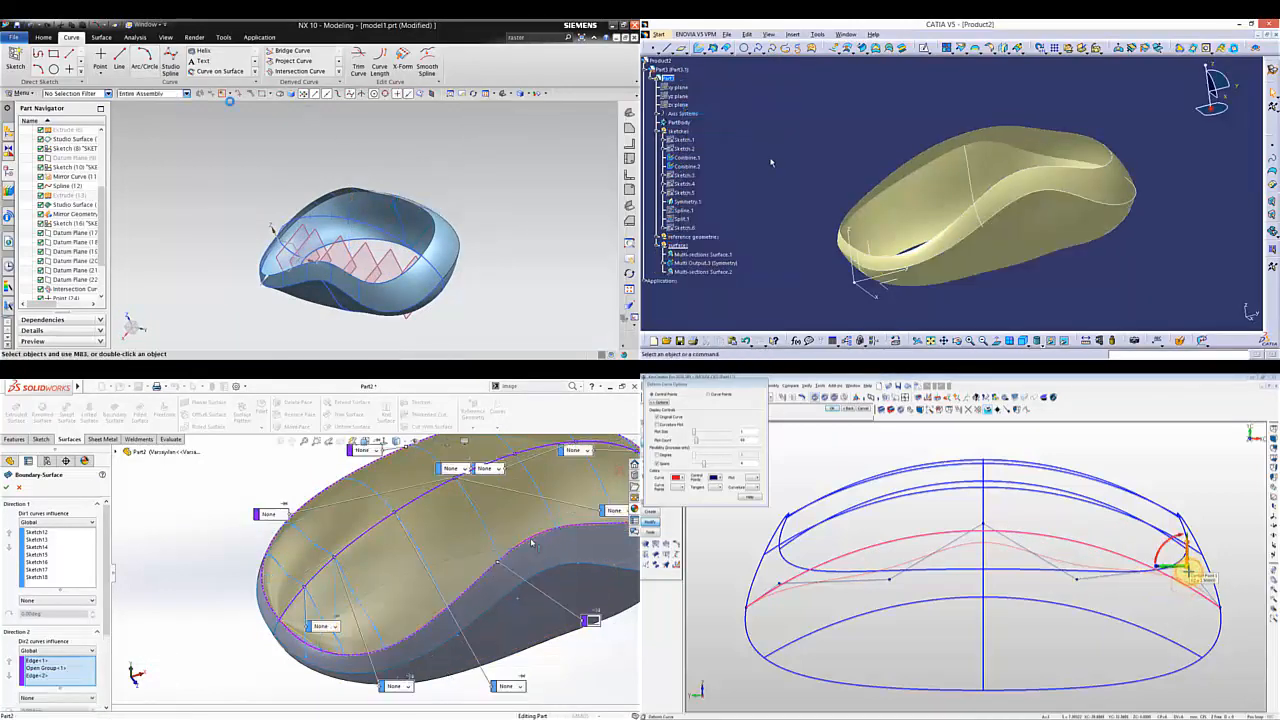
- Set NX's arc type to Three Point Arc and adjust the left outer control point of KeyCreator's section curve
left_click(144, 62)
left_click(780, 582)
middle_click_drag(311, 257, 337, 234)
scroll(104, 690, "down", 3)
left_click(342, 261)
- Create SolidWorks' top boundary surface and switch KeyCreator's curve deformation to curve points
left_click(44, 636)
right_click(697, 201)
left_click(740, 197)
left_click(708, 394)
left_click(7, 487)
- Raise the midpoint of KeyCreator's upper section curve and hide Combine.1 and Combine.2 in CATIA
left_click(983, 541)
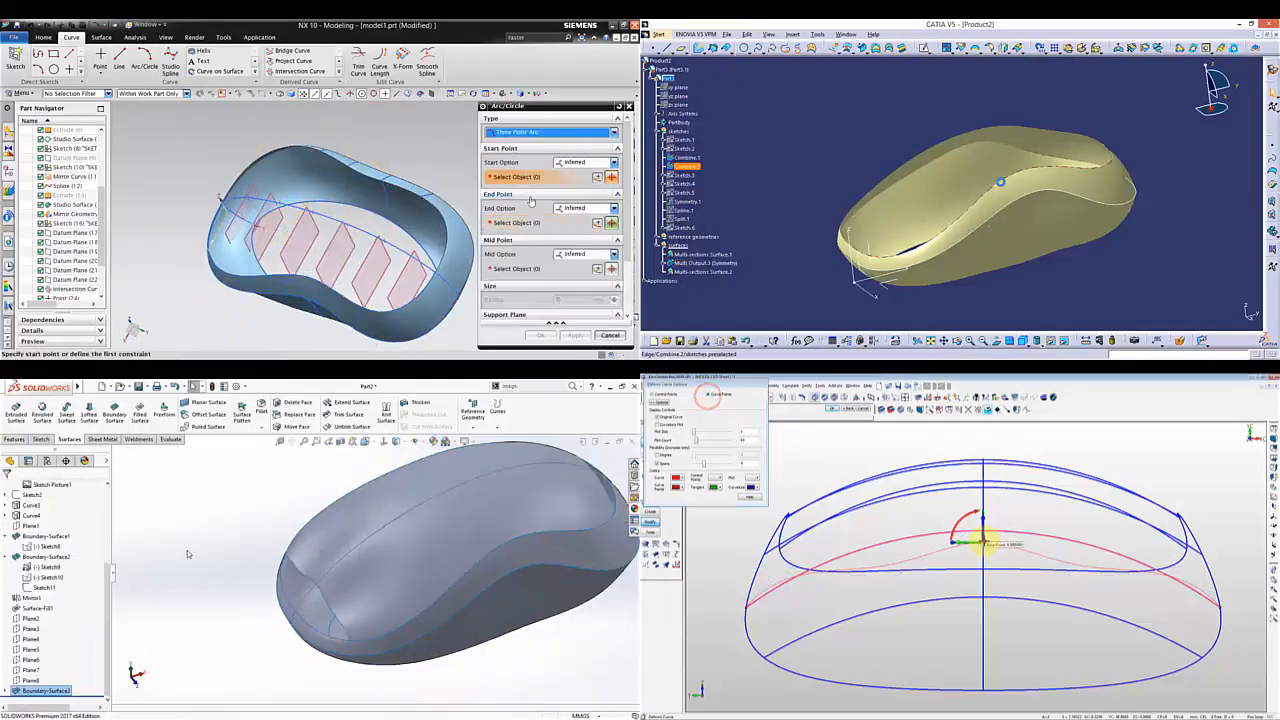
left_click_drag(983, 541, 985, 530)
left_click(349, 293)
left_click(687, 157, "ctrl")
key("Return")
right_click(687, 165)
left_click(722, 203)
middle_click_drag(303, 623, 501, 505)
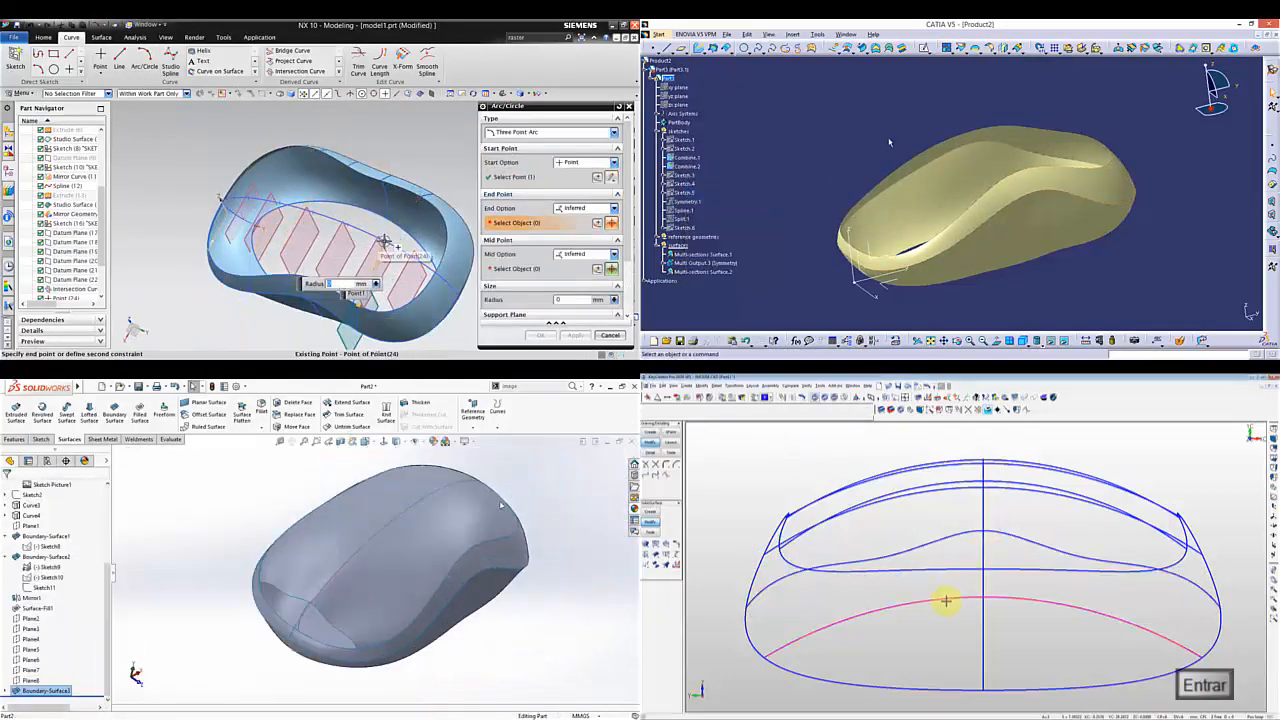
- Pick the next point of NX's three-point arc and set KeyCreator's lower section curve to control-point deformation with more spans
left_click(384, 242)
middle_click_drag(889, 142, 912, 152)
middle_click_drag(501, 505, 425, 525)
middle_click_drag(912, 152, 938, 163)
middle_click_drag(425, 525, 349, 545)
scroll(515, 278, "down", 3)
scroll(57, 596, "down", 2)
mouse_move(938, 166)
middle_mouse_down()
mouse_move(957, 243)
mouse_move(959, 146)
mouse_move(946, 188)
middle_mouse_up()
left_click(652, 394)
left_click(656, 463)
- Start an Intersection split line in SolidWorks with Plane7 as the splitting plane and cancel NX's arc
left_click(31, 680)
scroll(568, 219, "down", 2)
left_click(251, 538)
left_click(611, 287)
scroll(408, 590, "up", 2)
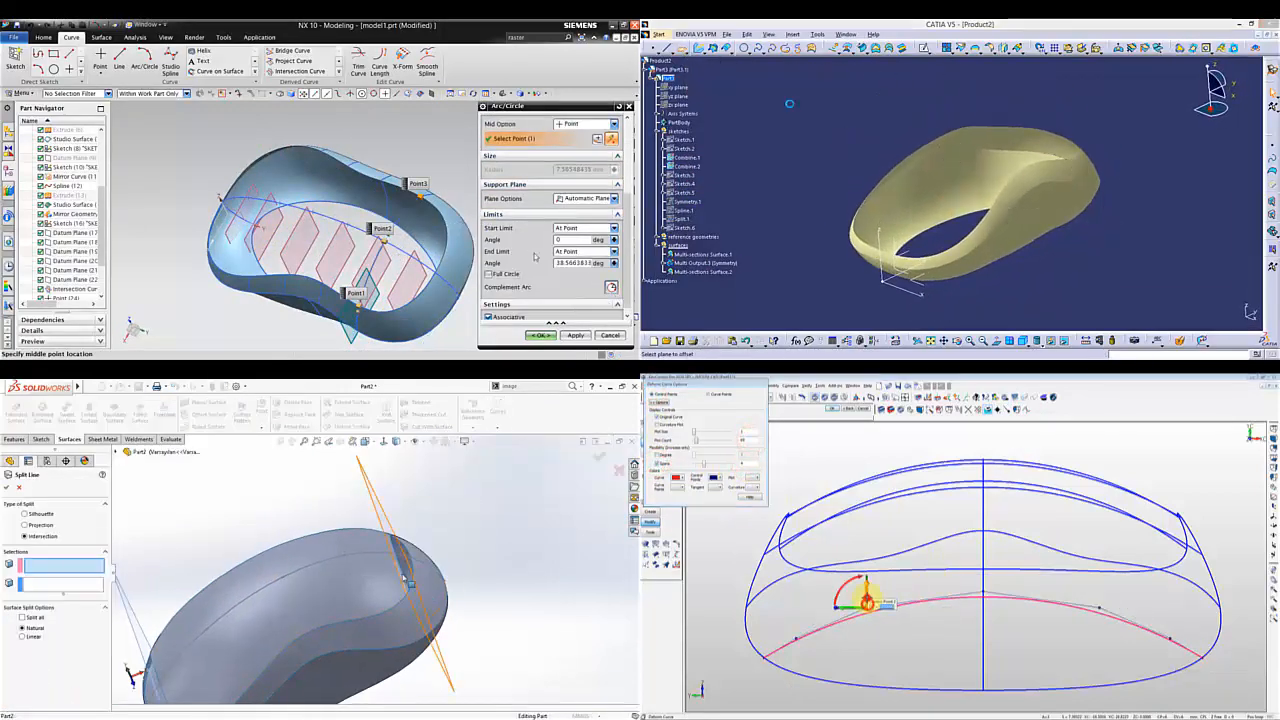
left_click(600, 338)
left_click(98, 586)
- Define a repeating CATIA plane offset from the axis system's ZX plane and split SolidWorks' top surface with Plane7
type("1")
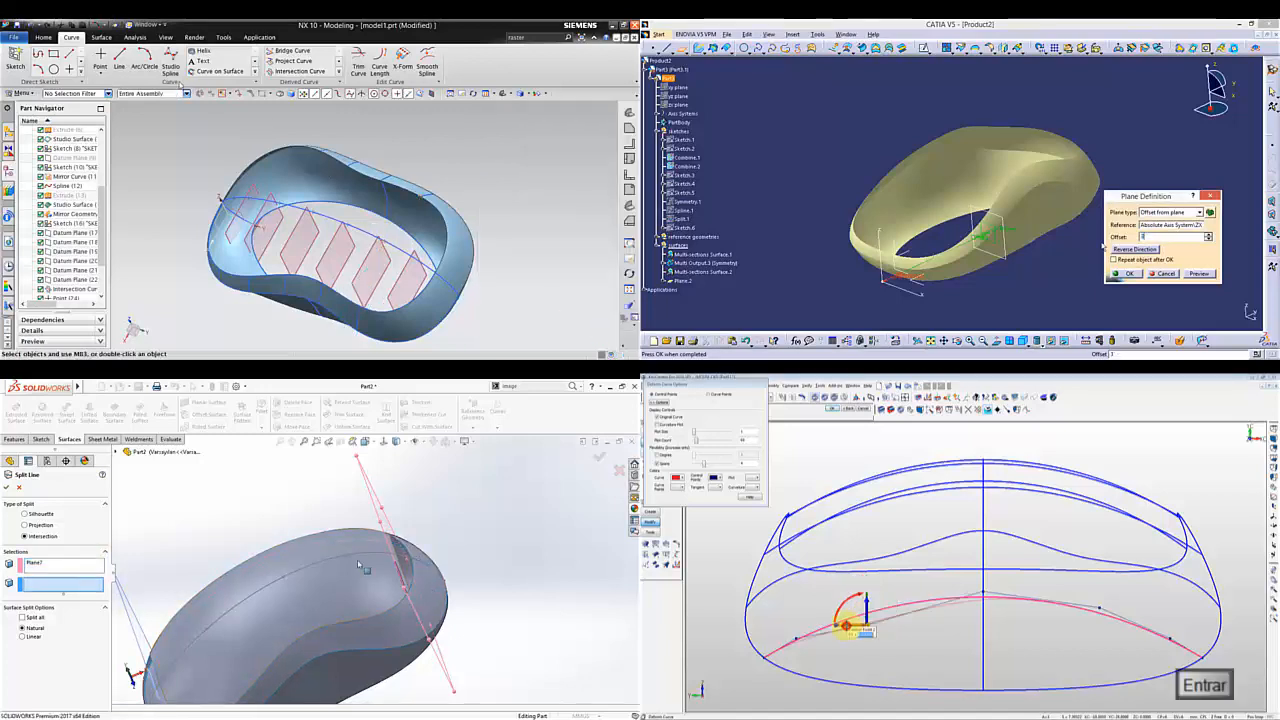
left_click_drag(846, 625, 864, 625)
left_click(415, 553)
right_click(415, 553)
scroll(377, 570, "up", 3)
left_click(557, 132)
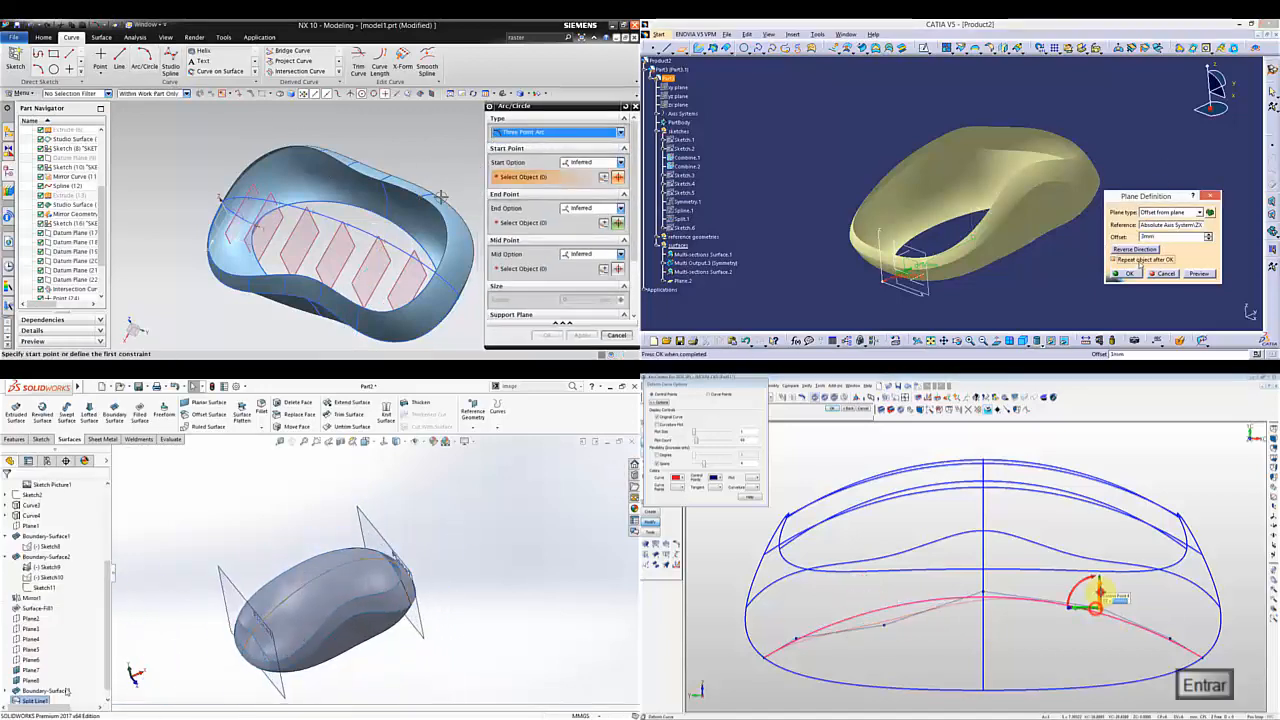
left_click(1138, 275)
- Generate the repeated CATIA planes and edit SolidWorks' split line to include a second face
left_click(42, 688)
left_click(44, 644)
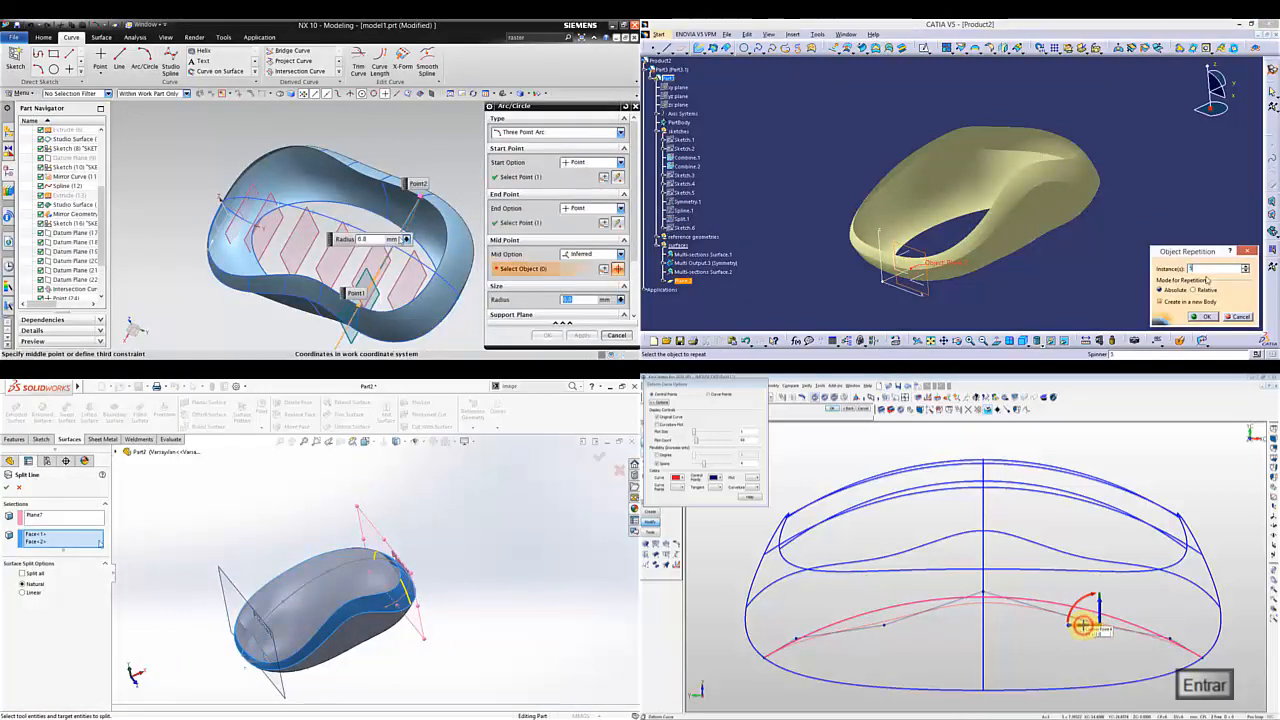
left_click(1207, 316)
left_click(233, 584)
left_click(385, 242)
right_click(231, 583)
- Raise the right outer control point of KeyCreator's lower section curve
left_click_drag(1170, 637, 1171, 623)
middle_click_drag(925, 265, 977, 301)
scroll(226, 637, "down", 3)
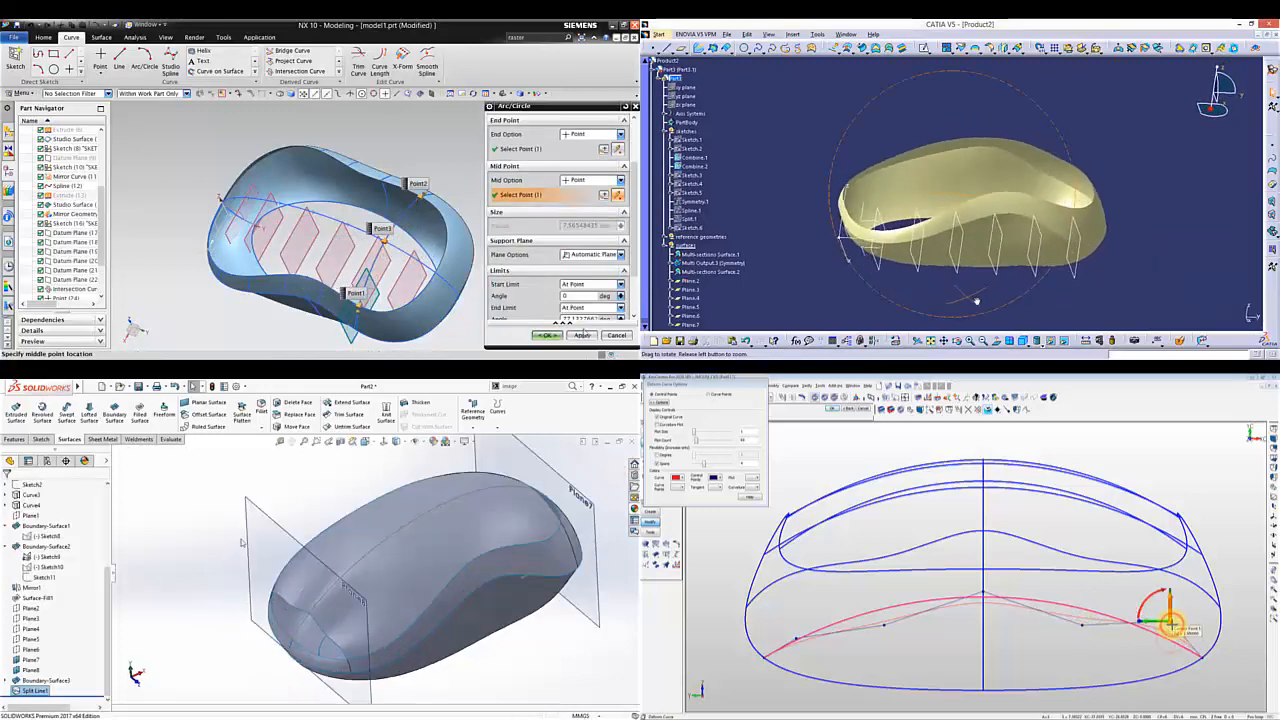
middle_click_drag(880, 281, 908, 283)
- Create a SolidWorks fill surface from three edges at the body's end, with Tangent continuity on the third edge
left_click(307, 655)
left_click(382, 180)
left_click(709, 394)
left_click(318, 622)
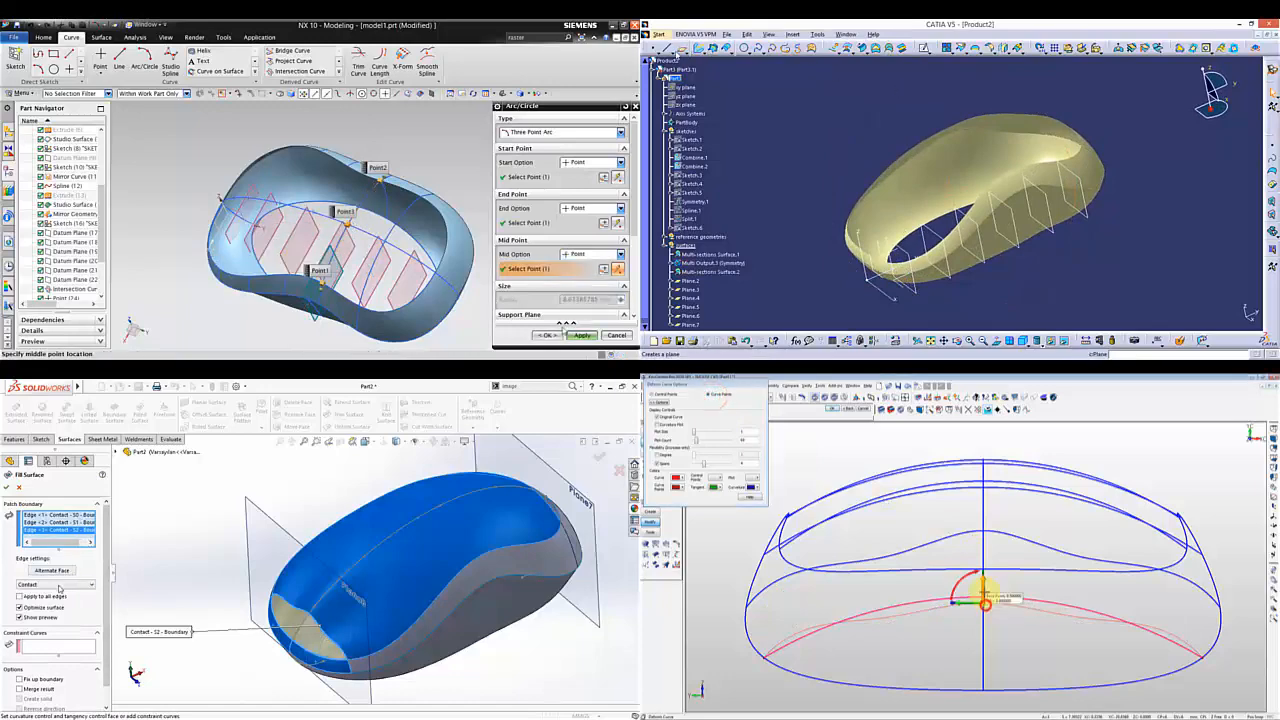
left_click(6, 487)
- Apply the next NX three-point arc and create a CATIA plane offset 1.5 mm from Plane.2
left_click(350, 163)
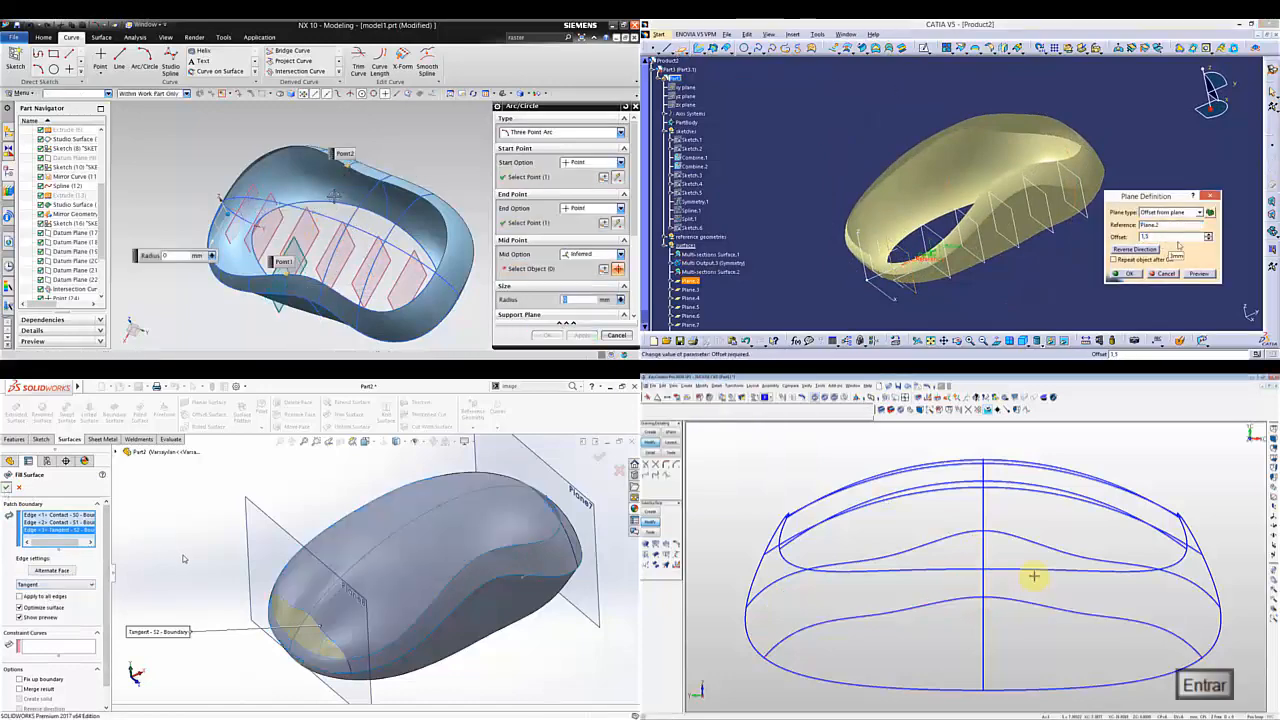
scroll(310, 640, "down", 3)
left_click(1129, 274)
left_click(300, 202)
key("alt+6")
left_click(582, 335)
middle_click_drag(1063, 280, 983, 297)
middle_click_drag(1042, 609, 911, 600)
- Create another NX three-point arc across the rim through the centreline point and toggle the visibility of CATIA's Split.1
left_click(252, 275)
middle_click_drag(366, 594, 431, 550)
right_click(835, 284)
left_click(320, 150)
left_click(852, 108)
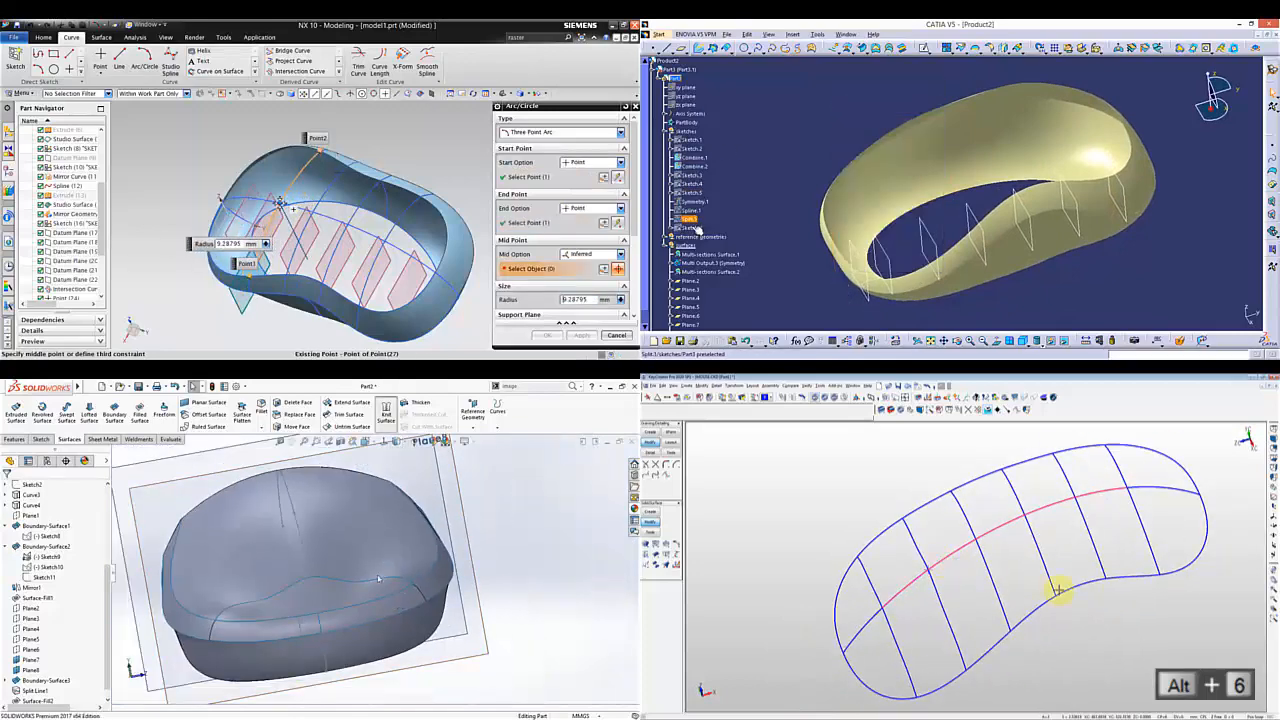
right_click(695, 223)
left_click(293, 209)
left_click(729, 63)
left_click(582, 335)
- Select three lengthwise curves as the first direction of a KeyCreator curve mesh surface and shade CATIA's model with edges
left_click(851, 460)
middle_click_drag(917, 171, 895, 122)
left_click(125, 386)
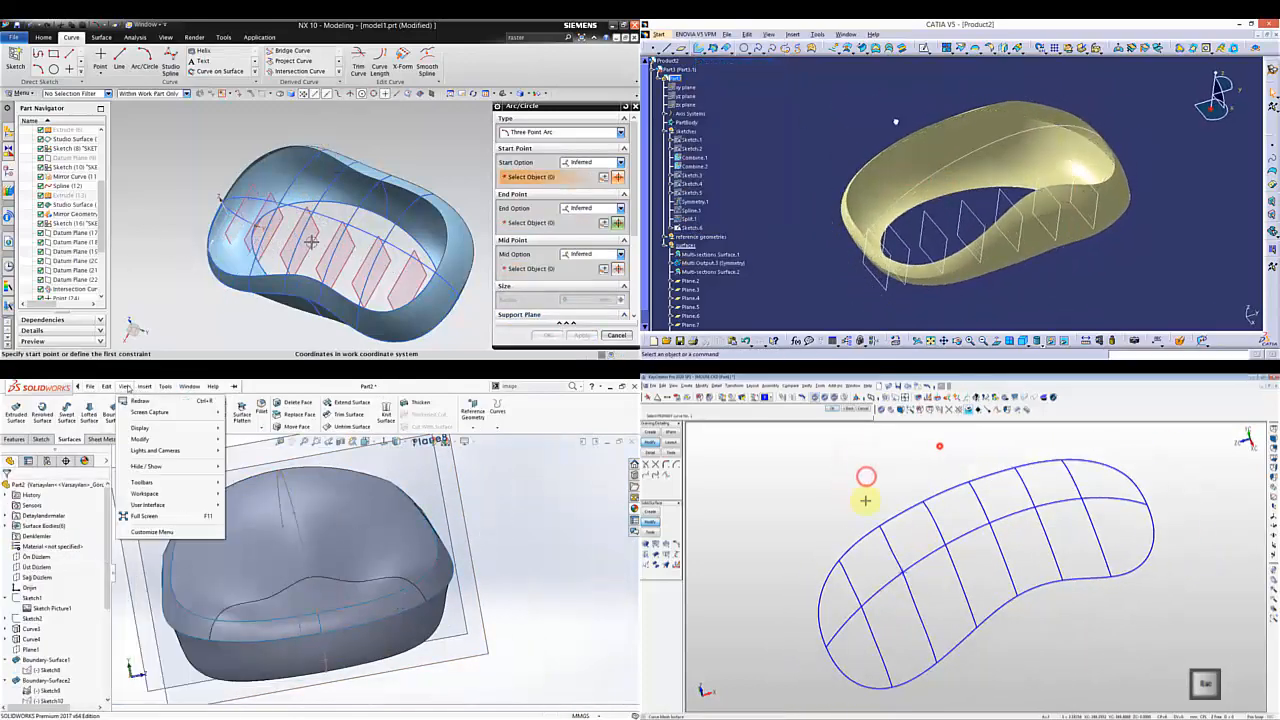
left_click(849, 548)
middle_click_drag(311, 242, 543, 319)
left_click(874, 598)
left_click(1047, 341)
mouse_move(170, 428)
left_click(614, 336)
left_click(270, 689)
key("Return")
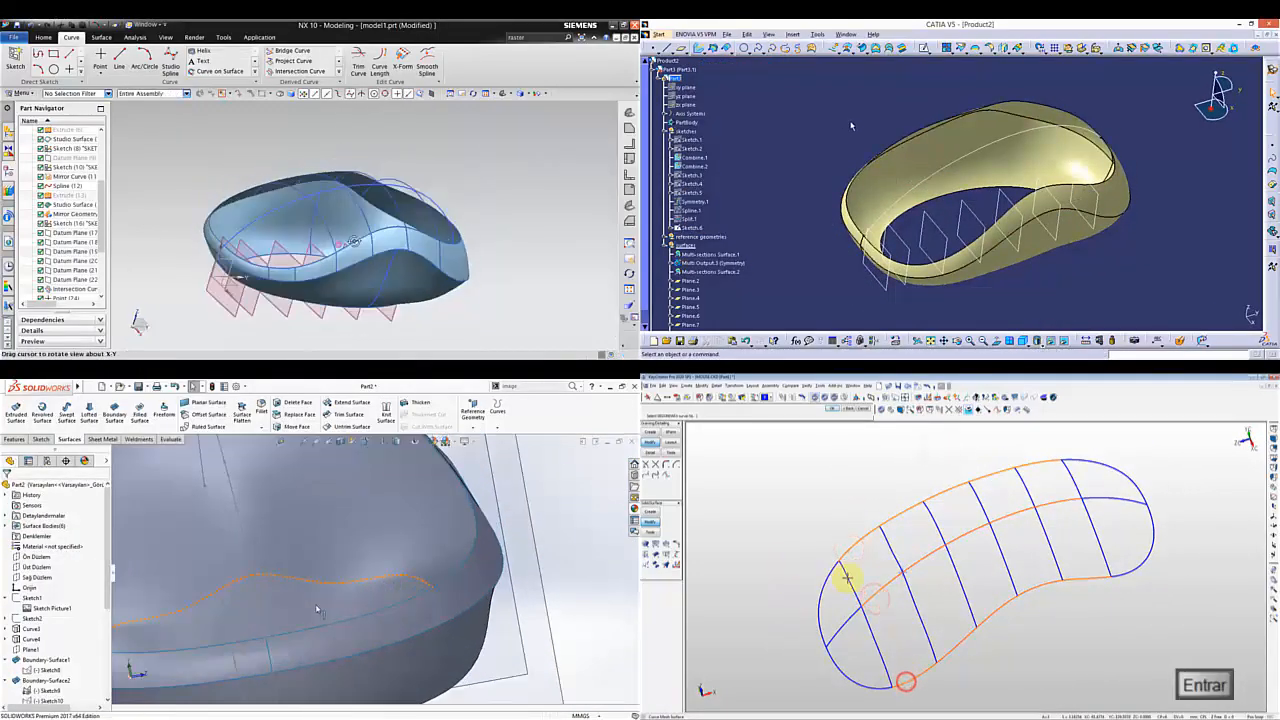
- Create KeyCreator's curve mesh surface with the six cross sections as second direction and start an Intersection in CATIA
left_click(846, 572)
middle_click_drag(320, 611, 494, 574)
left_click(891, 543)
left_click(937, 519)
left_click(981, 502)
left_click(1020, 485)
left_click(716, 50)
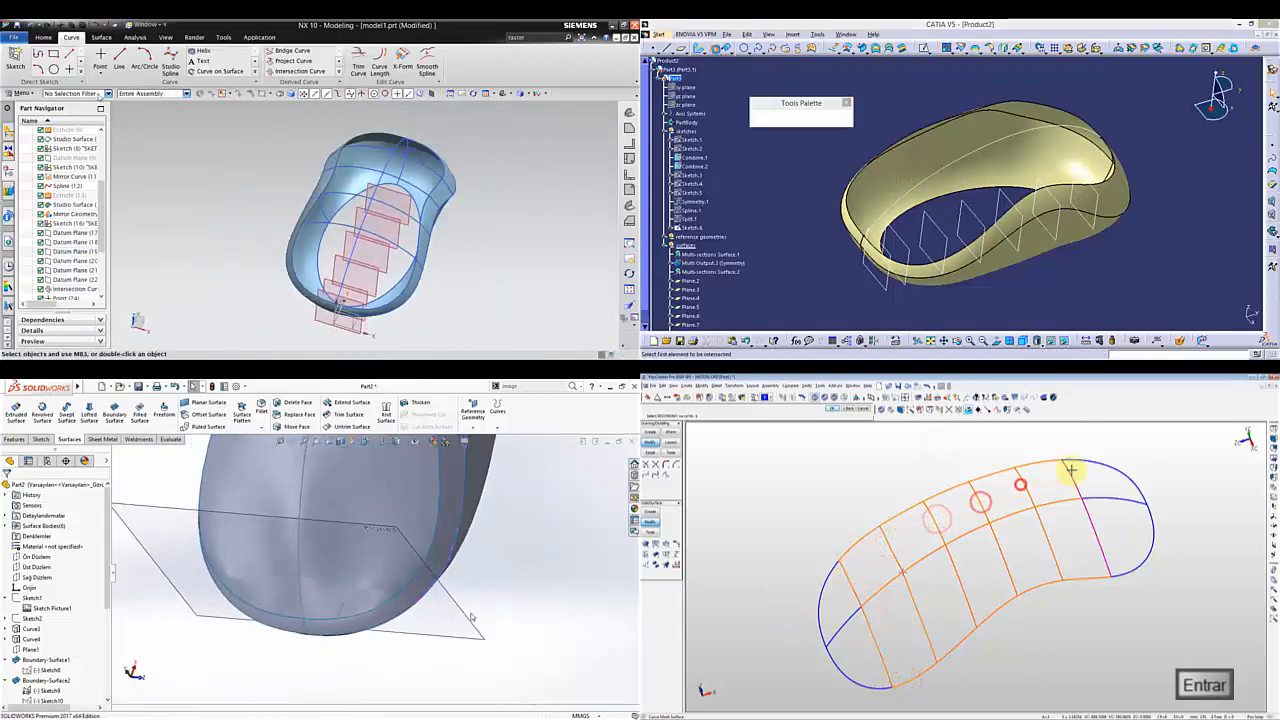
left_click(1071, 471)
left_click(483, 610)
key("Return")
- Start an NX sketch on the datum plane at the body's end and hide the end plane in SolidWorks
left_click(342, 300)
left_click(520, 589)
mouse_move(934, 643)
middle_mouse_down()
mouse_move(968, 617)
mouse_move(958, 590)
middle_mouse_up()
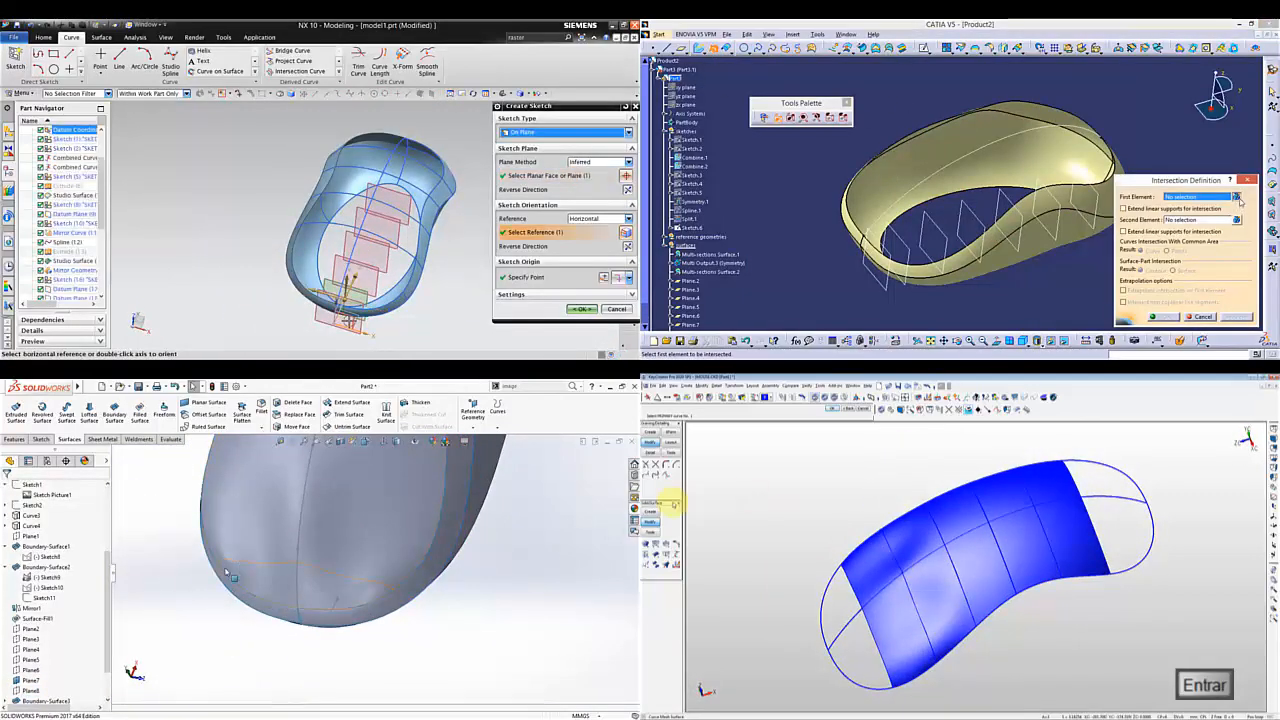
left_click(580, 309)
- Choose the side surface edges and Sketch.6 as CATIA's first intersection elements and start a KeyCreator cover surface with a tangent boundary
left_click(997, 231)
left_click(677, 553)
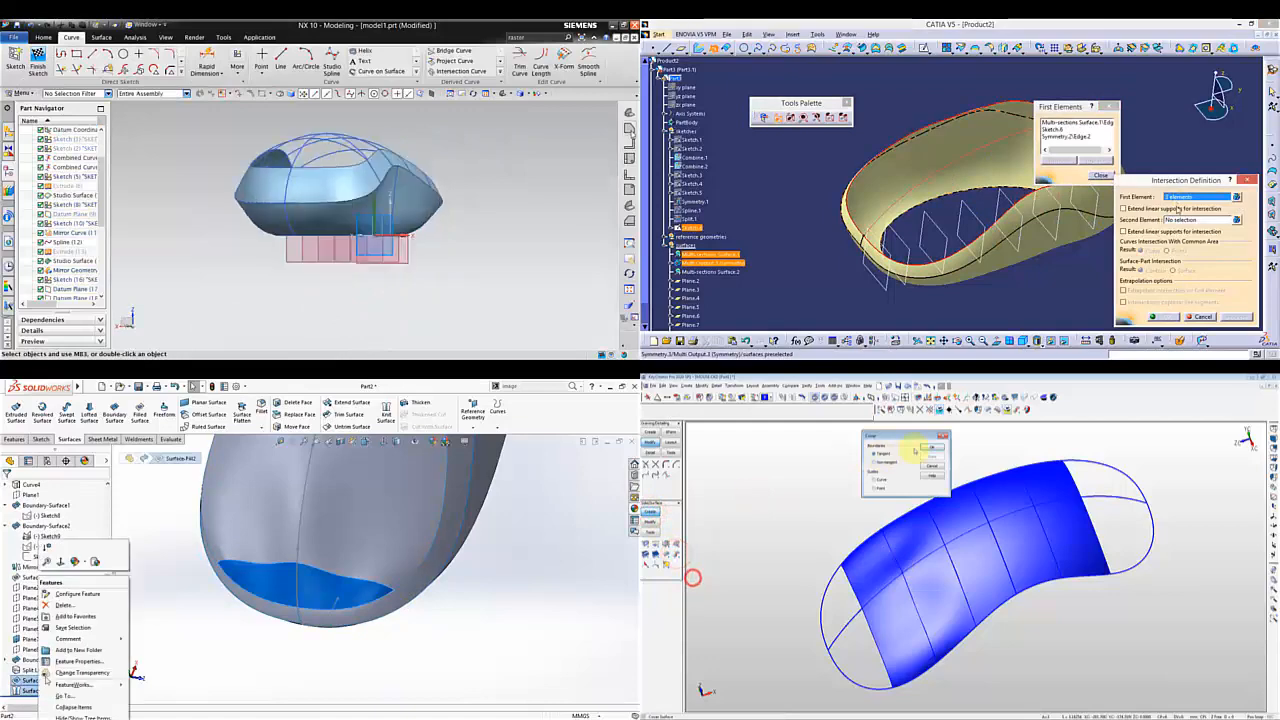
left_click(923, 446)
left_click(1197, 220)
- Delete the fill surfaces in SolidWorks and pick the mesh surface's end edge as KeyCreator's tangent cover boundary
left_click(65, 605)
left_click(849, 583)
left_click(371, 516)
key("Return")
- Pick the planes as CATIA's second intersection elements and set the end outline as KeyCreator's non-tangent cover boundary
left_click(878, 461)
left_click(915, 250)
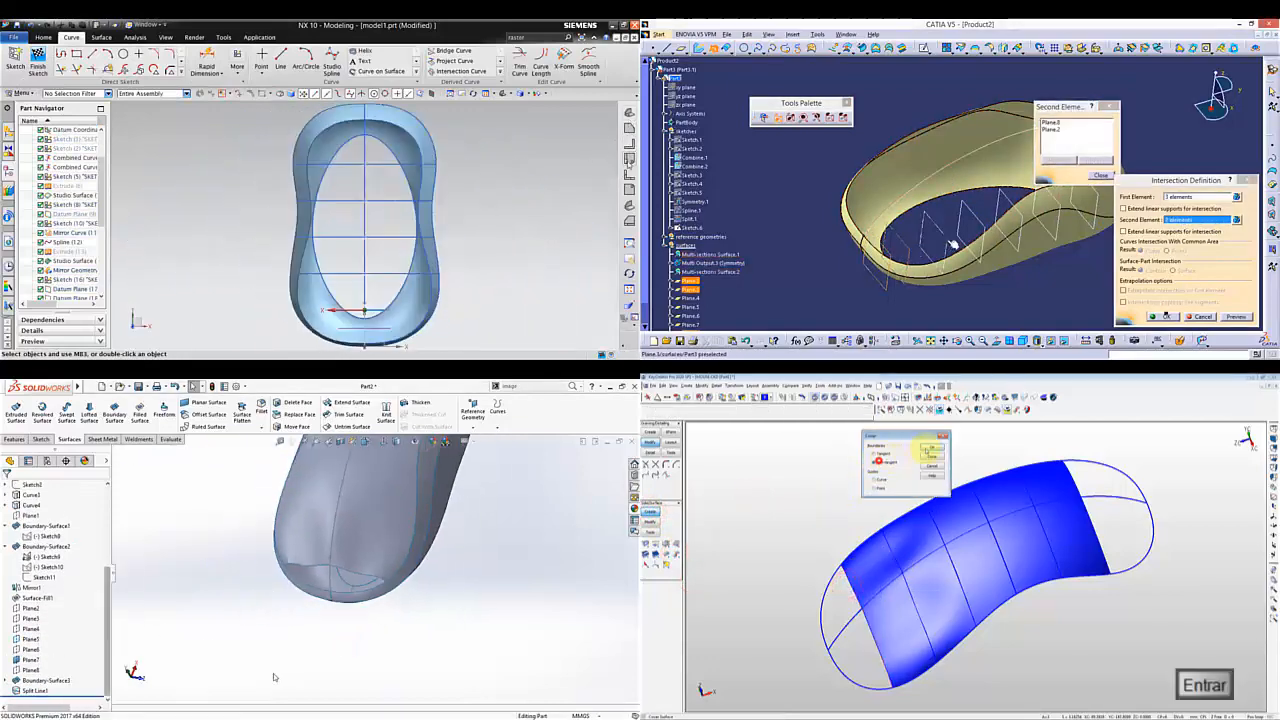
left_click(928, 447)
left_click(953, 244)
left_click(1000, 228)
left_click(833, 577)
left_click(929, 252)
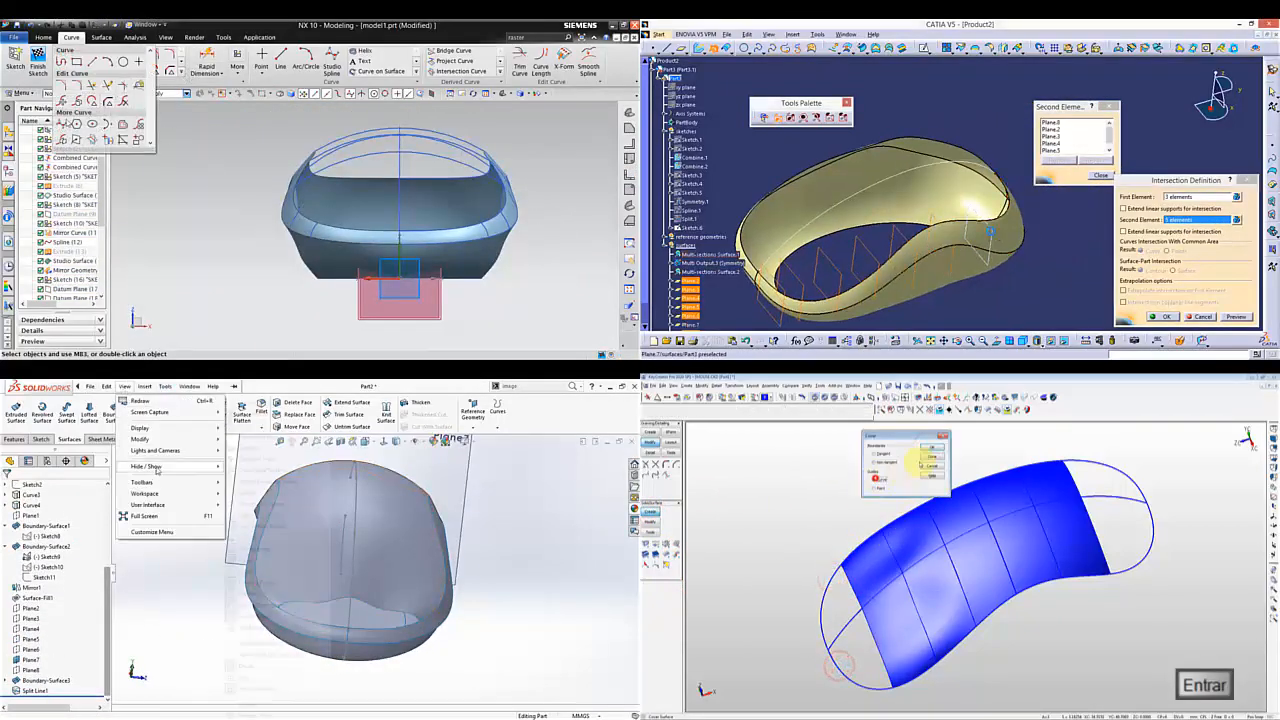
- Finish CATIA's intersection and complete KeyCreator's first end cover surface with the inner curve
left_click(62, 124)
left_click(932, 447)
left_click(243, 677)
left_click(857, 614)
left_click(1163, 316)
key("Return")
scroll(380, 568, "up", 2)
left_click(932, 456)
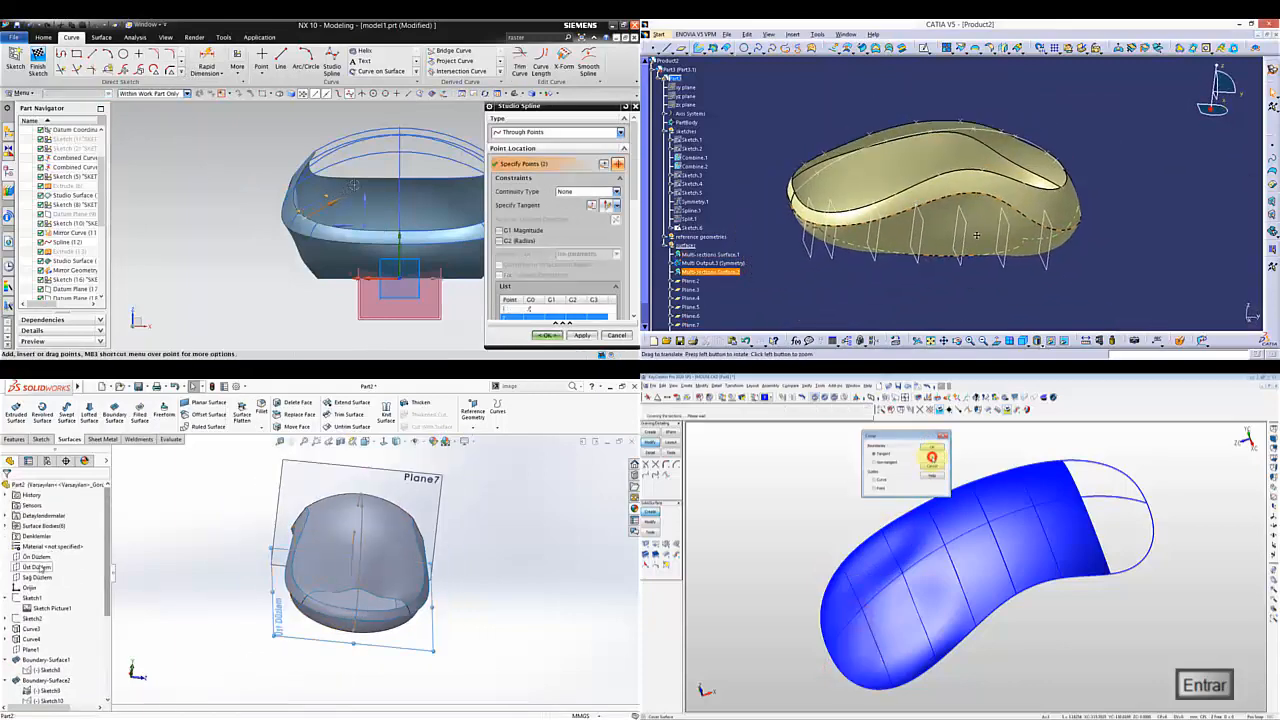
- Start a SolidWorks plane offset from Ön Düzlem and pick the other end edge as KeyCreator's tangent cover boundary
left_click(36, 557)
middle_click_drag(976, 235, 949, 245)
left_click(927, 447)
left_click(341, 222)
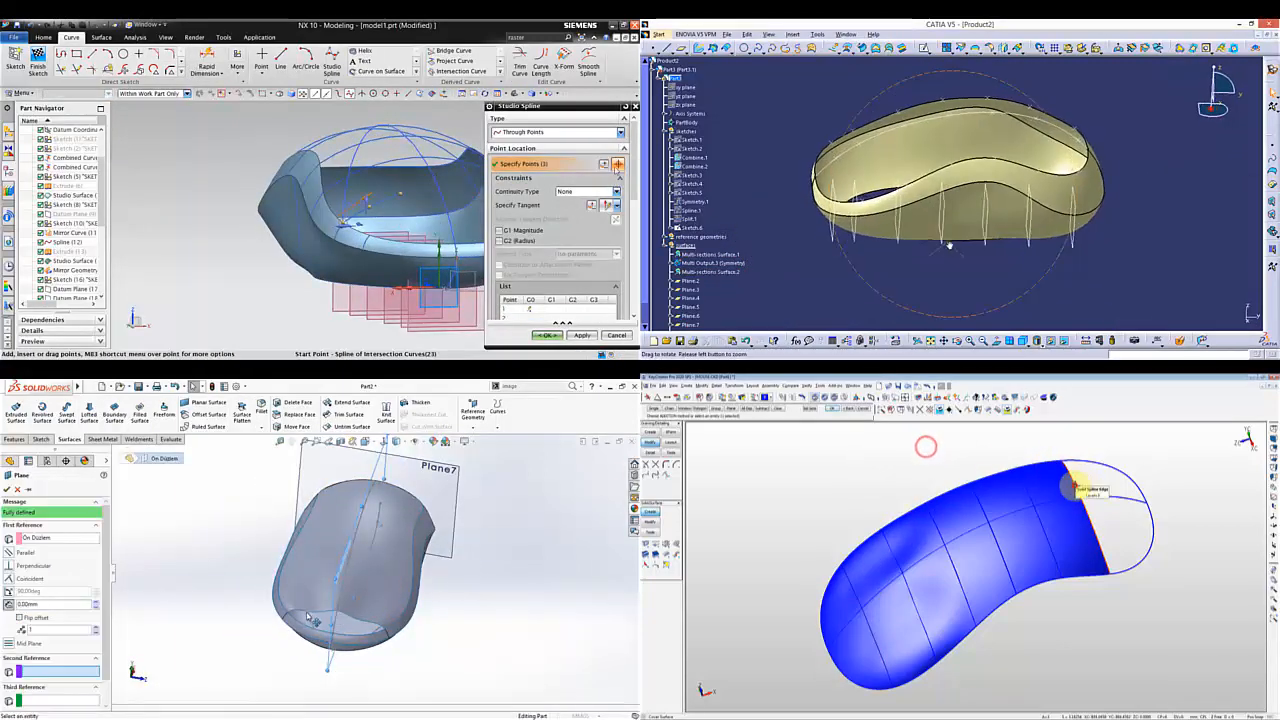
left_click(617, 164)
scroll(722, 265, "down", 1)
left_click(1076, 486)
key("Return")
left_click_drag(313, 621, 302, 620)
- Place the next NX spline point and select the outer outline as KeyCreator's non-tangent cover boundary
left_click(874, 462)
scroll(315, 640, "down", 2)
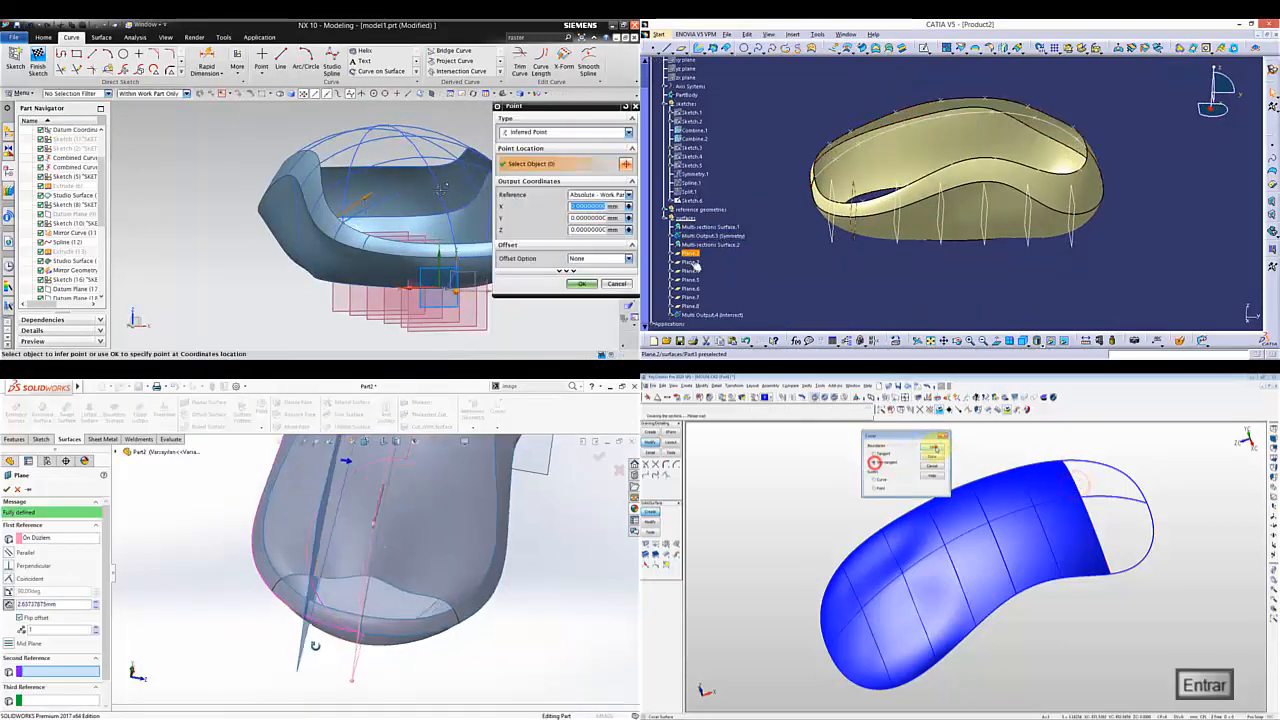
left_click(1147, 546)
left_click(582, 284)
left_click(698, 256)
- Set the offset distance of the SolidWorks plane and complete KeyCreator's second end cover surface with the inner curve
left_click_drag(82, 604, 12, 605)
key("Return")
left_click(873, 479)
type("2")
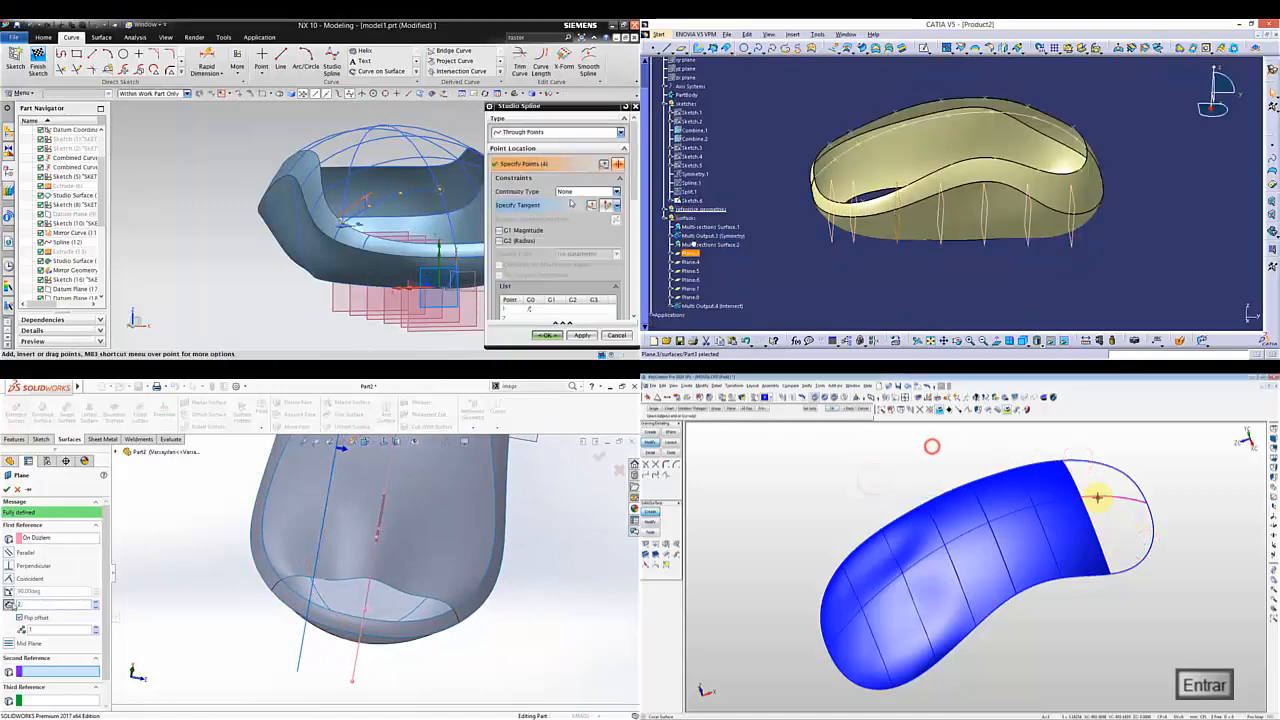
left_click(586, 191)
left_click(578, 211)
left_click(1097, 497)
type("7")
key("Return")
- Move CATIA's section planes into the reference geometries set and end KeyCreator's cover command
left_click_drag(690, 253, 700, 209)
left_click(924, 456)
key("Return")
left_click_drag(690, 253, 700, 209)
key("Escape")
middle_click_drag(913, 526, 1026, 609)
scroll(404, 575, "up", 2)
left_click_drag(690, 253, 700, 218)
middle_click_drag(1026, 609, 962, 569)
- Move CATIA's intersection curves into the sketches set and confirm the NX through-points spline
left_click(116, 454)
left_click(647, 522)
left_click_drag(697, 254, 686, 106)
left_click(546, 335)
left_click(984, 447)
- Join KeyCreator's two end covers to the mesh surface and open the feature properties of CATIA's sketches set
right_click(686, 104)
left_click(714, 134)
left_click(857, 636)
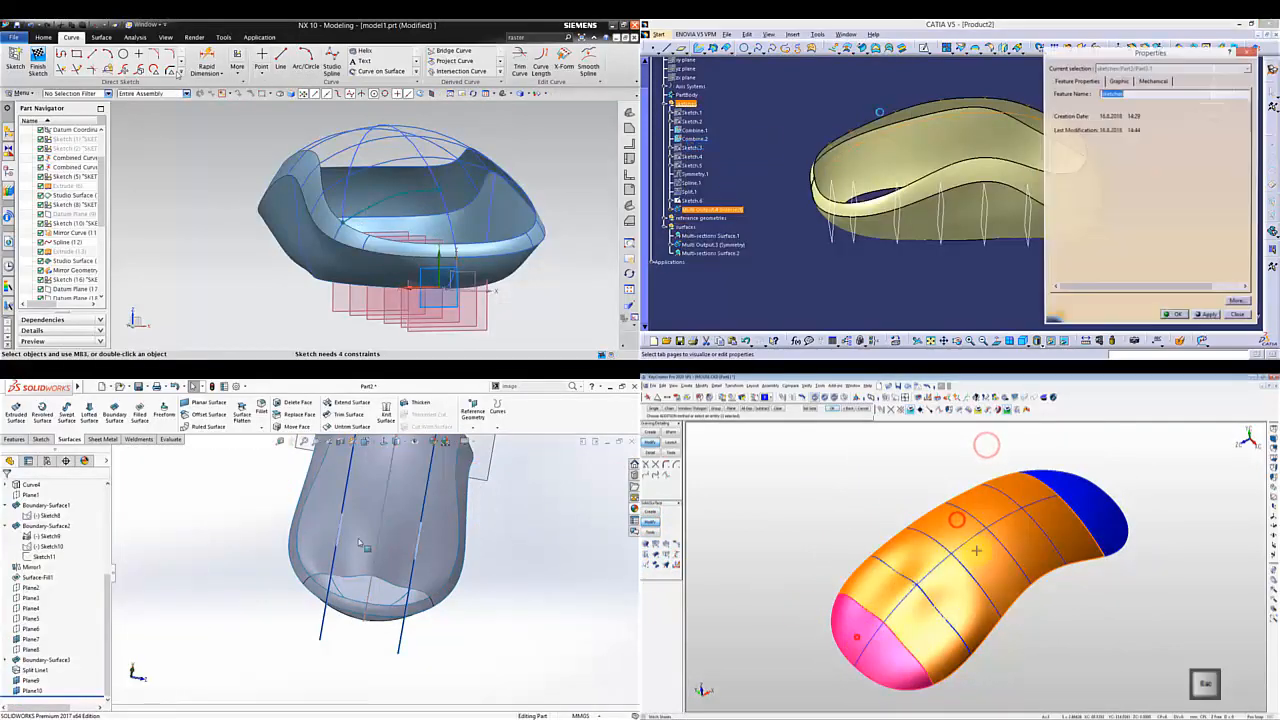
left_click(1125, 94)
left_click(1064, 484)
key("Return")
- Move SolidWorks's split line after the two new planes and rename CATIA's set as "sketches and curves"
left_click_drag(37, 683, 40, 694)
type("and curves")
left_click(44, 516)
left_click(988, 512)
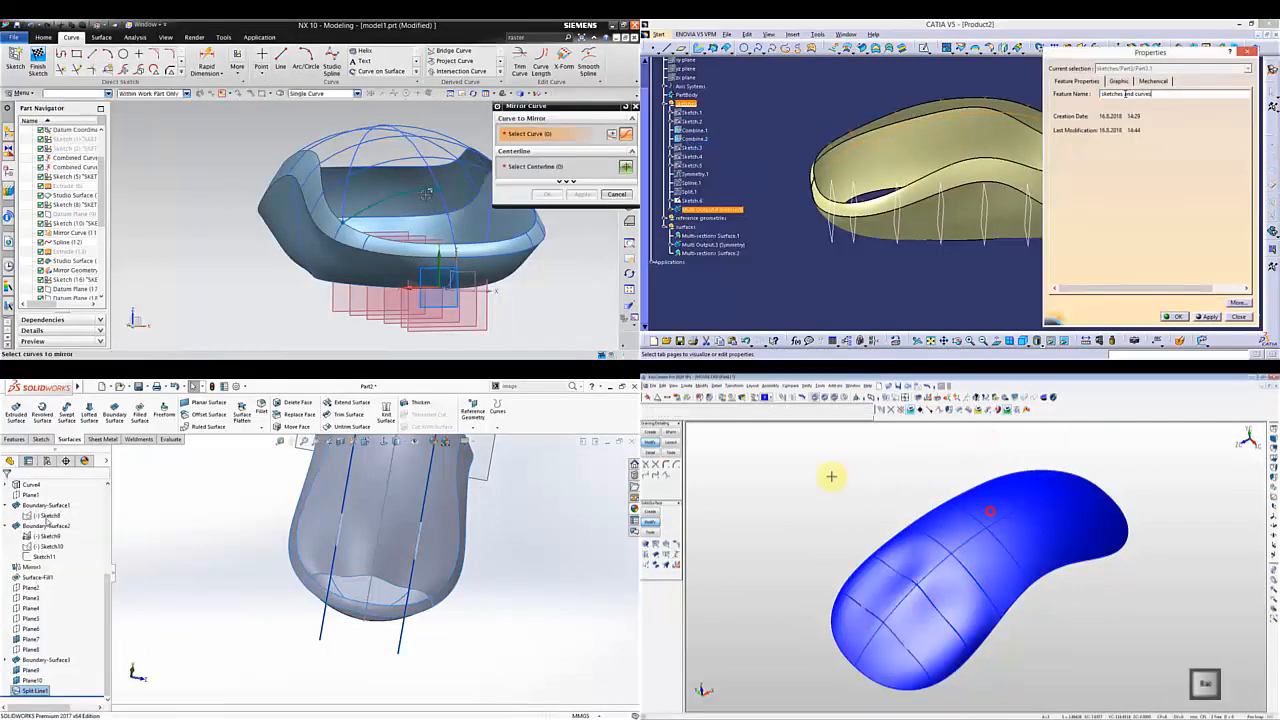
key("Return")
key("alt+7")
- Mirror the NX spline about the vertical centerline and split SolidWorks's side faces with the new planes
left_click(535, 175)
left_click(439, 262)
left_click(547, 202)
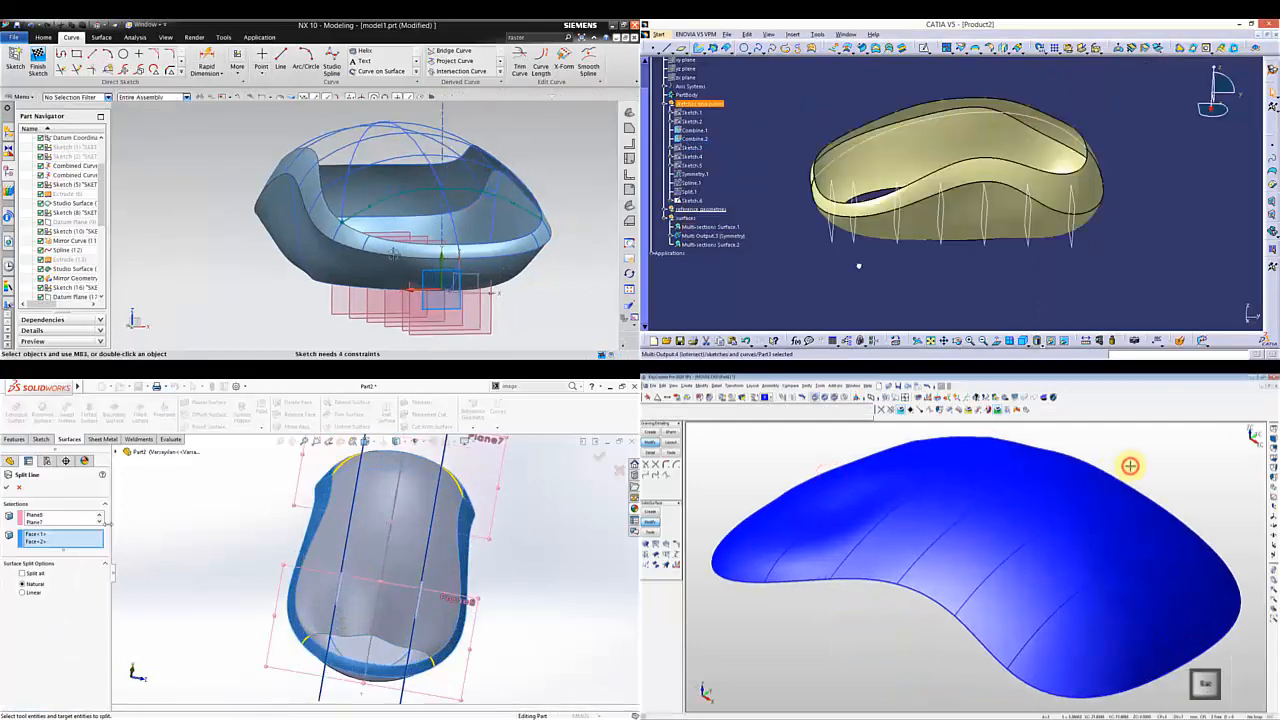
left_click(781, 397)
left_click(14, 487)
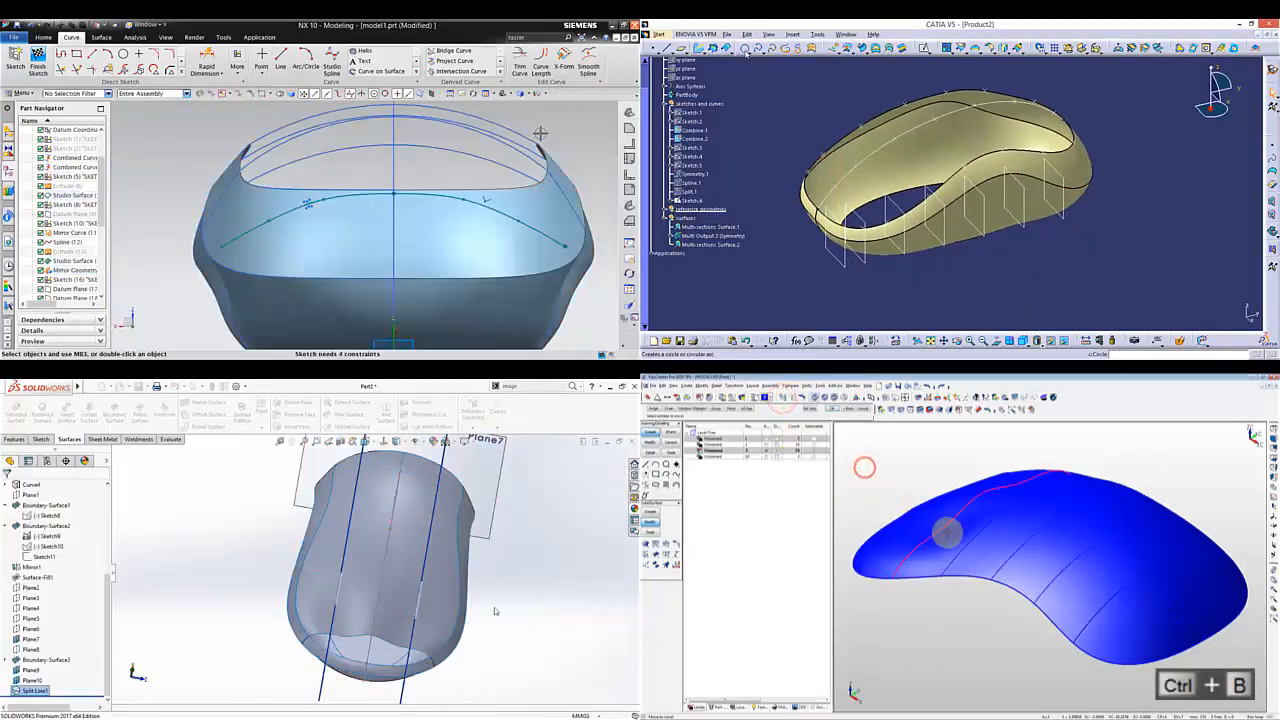
- Hide KeyCreator's construction curves and pick the first point of a three-point circle in CATIA
key("Return")
left_click(1090, 162)
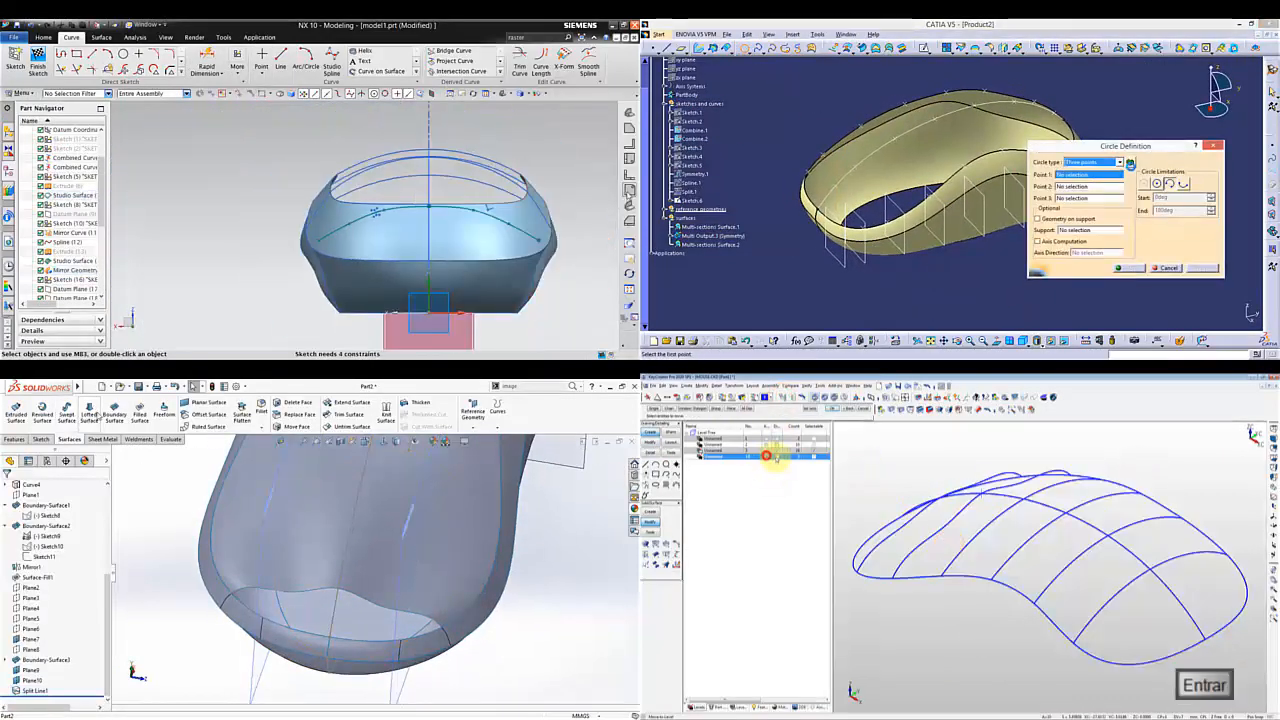
left_click(89, 409)
left_click(930, 103)
key("Escape")
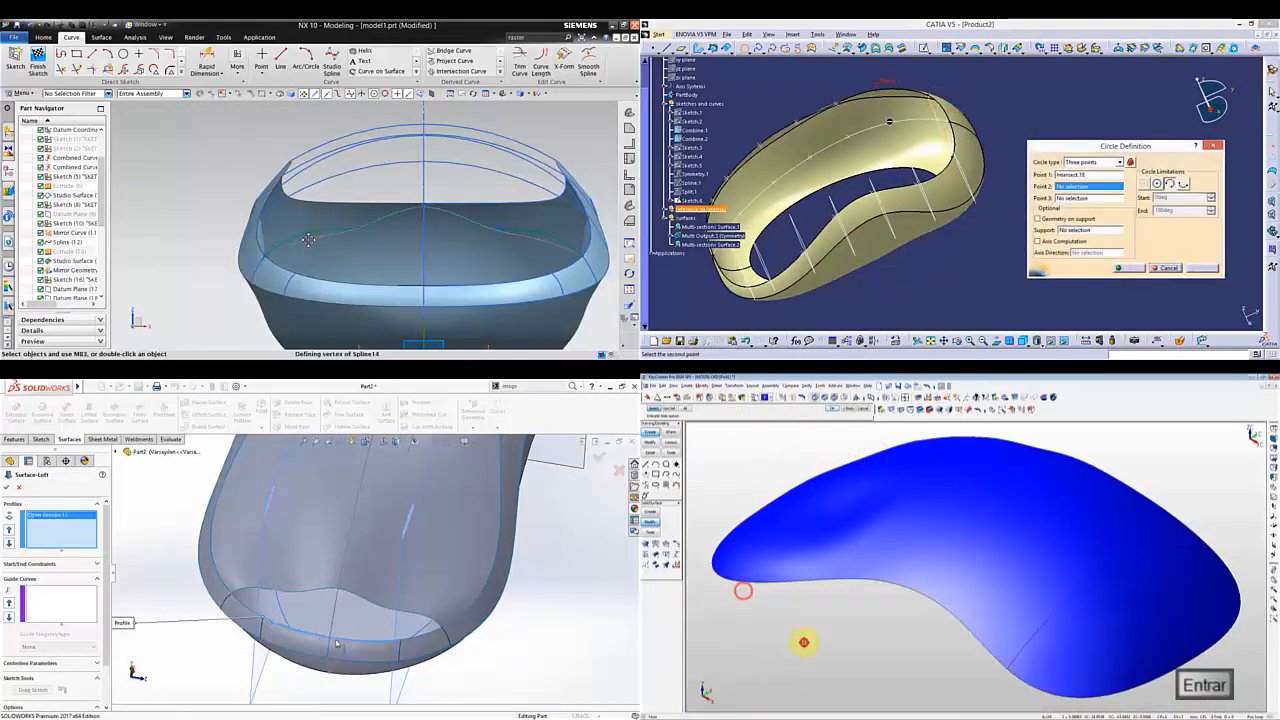
- Make KeyCreator's mouse body transparent and pick further points for CATIA's three-point section arcs
key("alt+1")
left_click(258, 596)
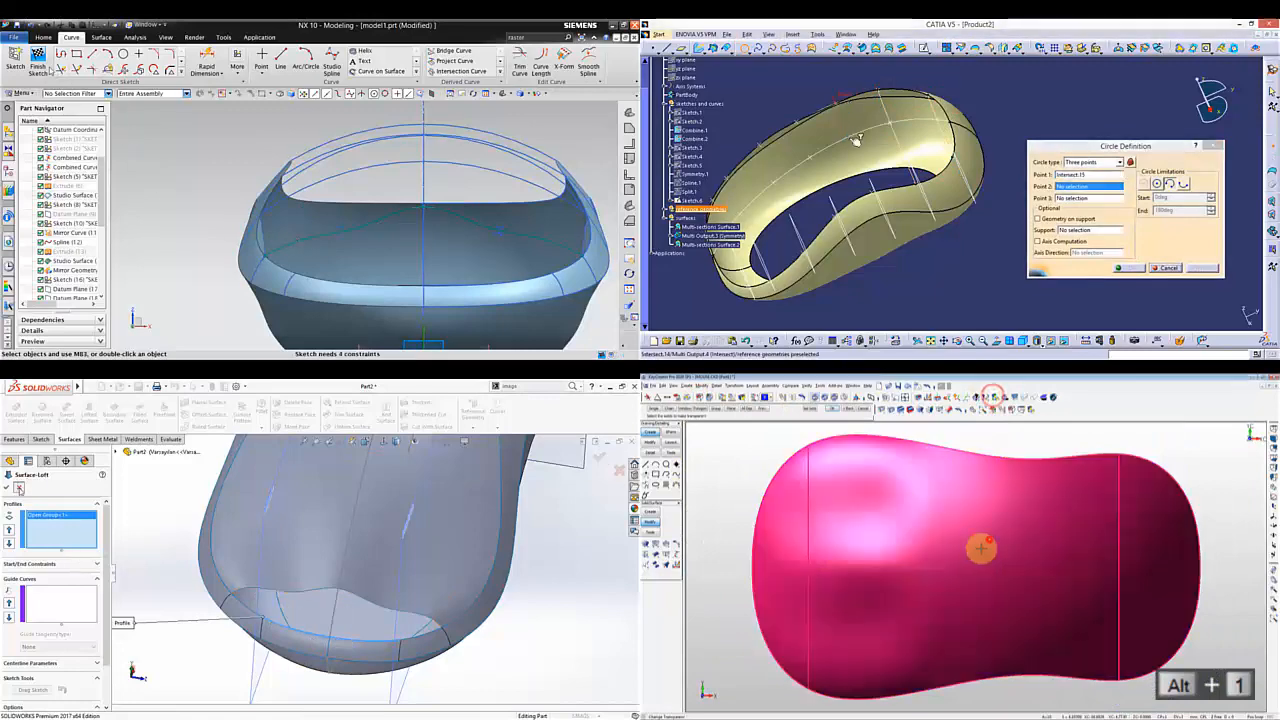
key("Return")
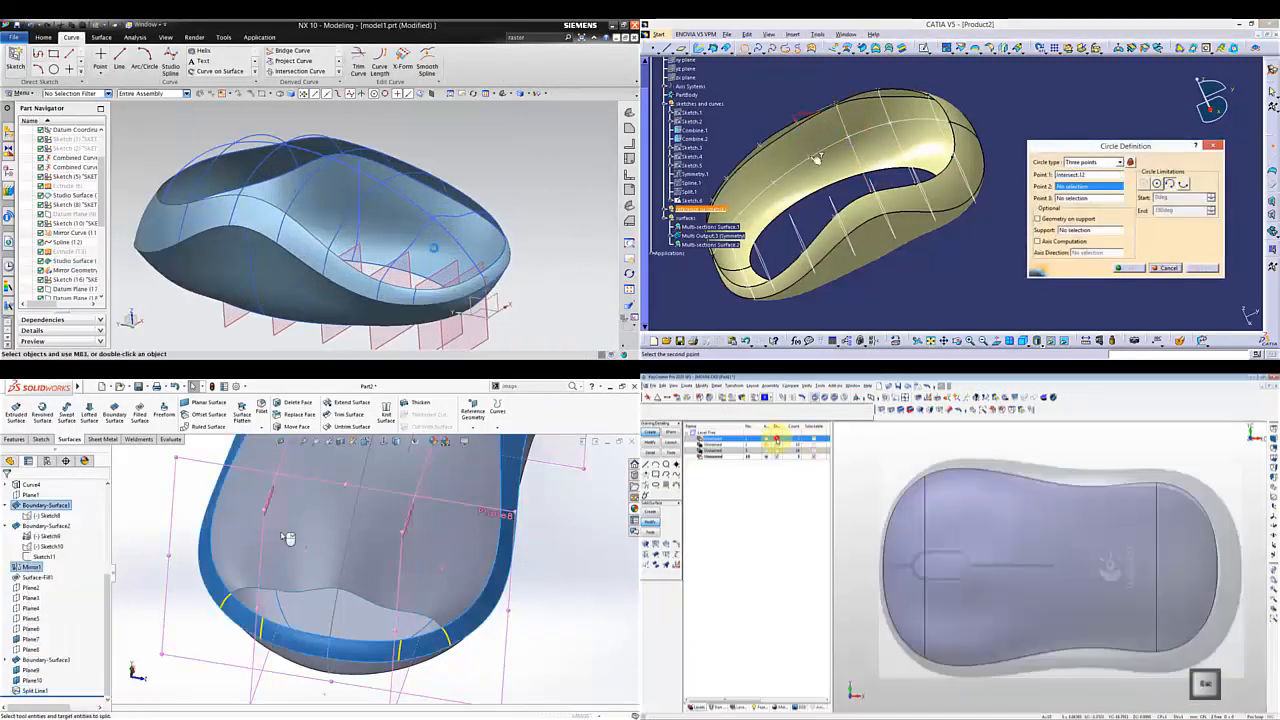
left_click(938, 525)
left_click(855, 172)
left_click(1019, 445)
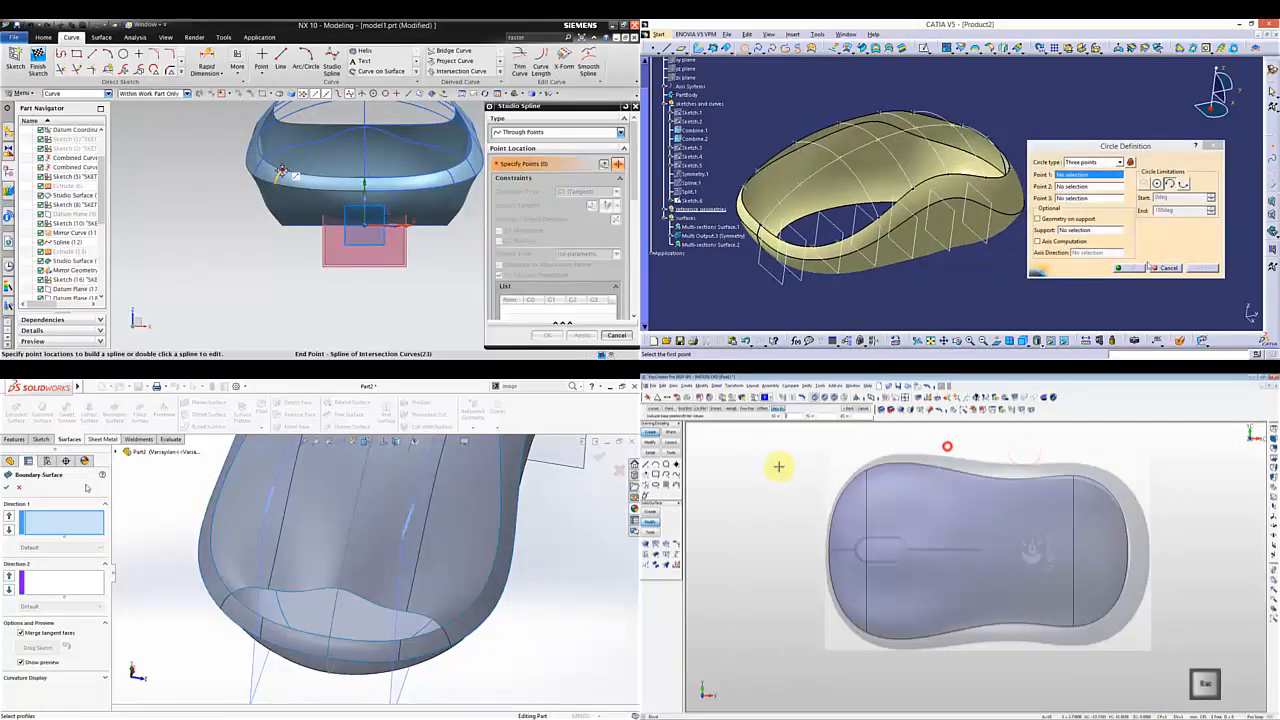
- Complete the next NX spline at the existing centre point and place a KeyCreator block over the scroll wheel
key("Return")
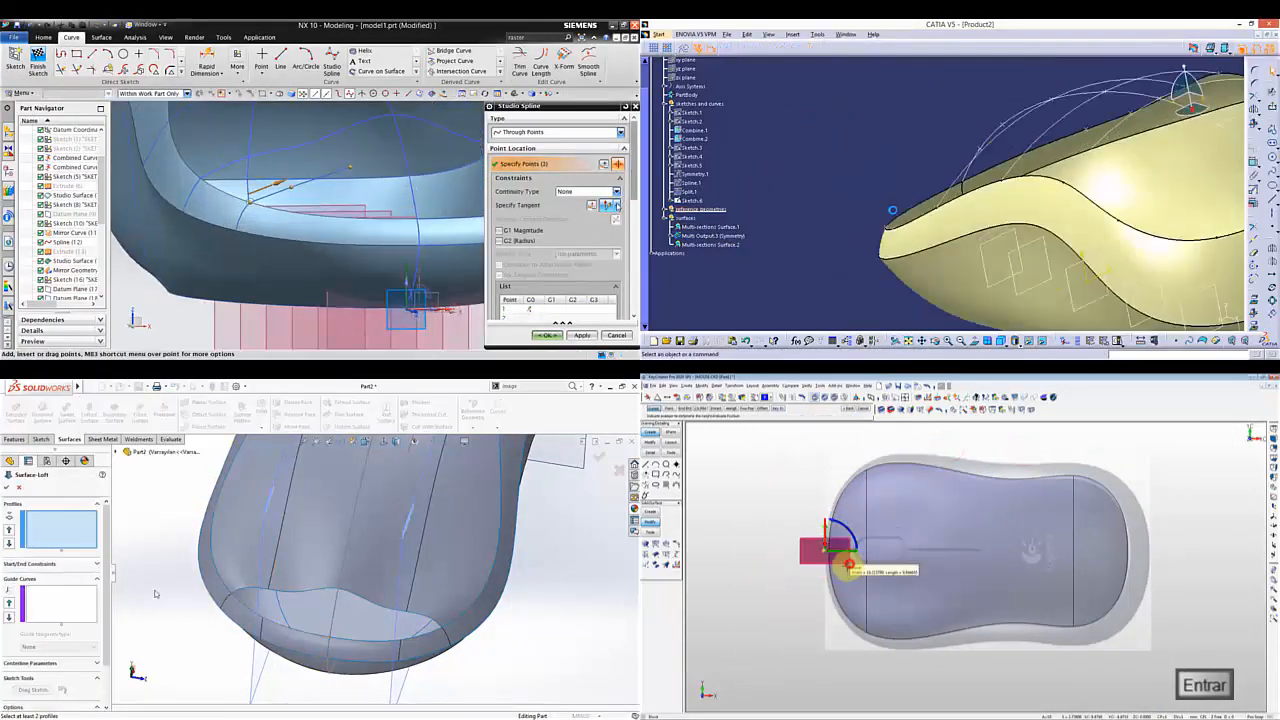
key("alt+1")
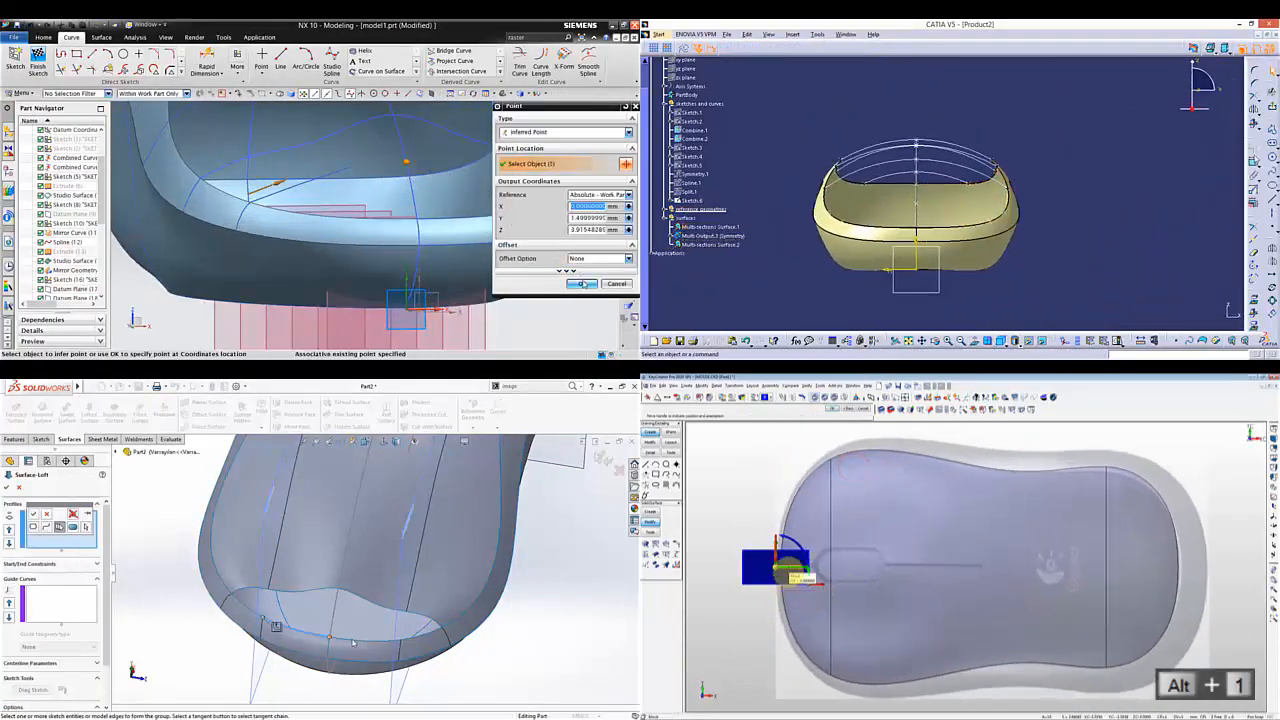
left_click(581, 283)
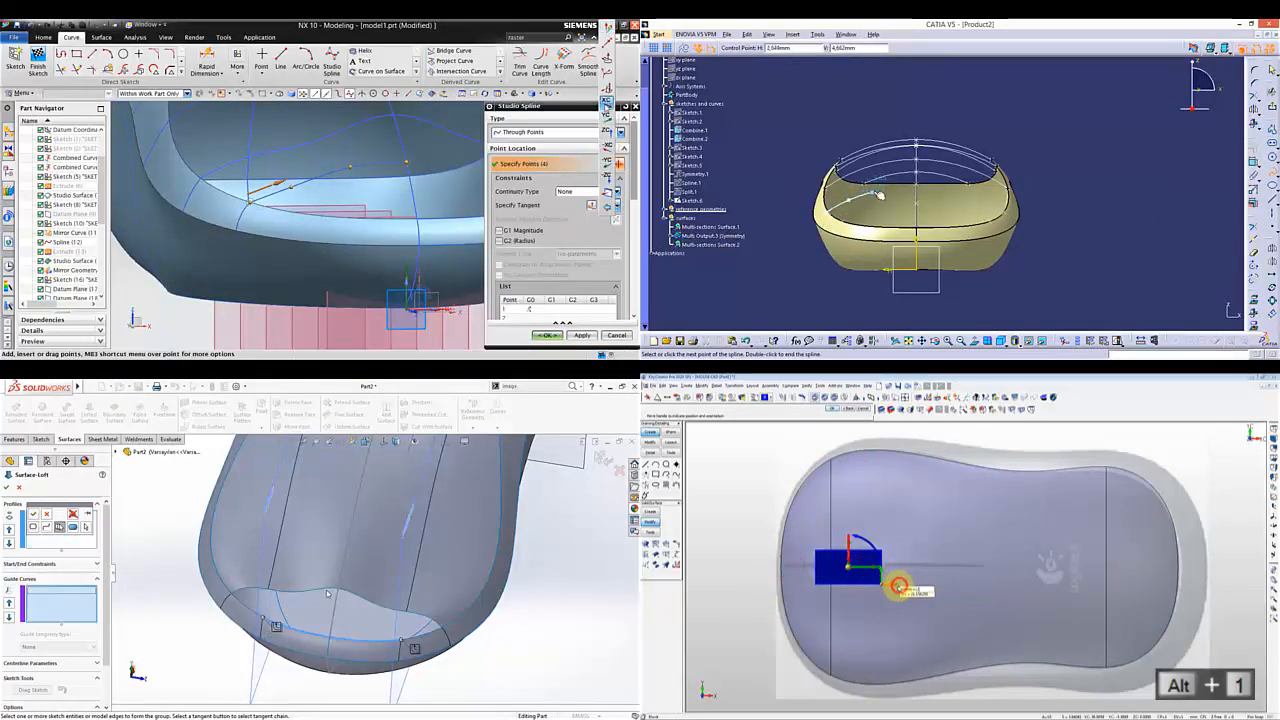
middle_click(412, 232)
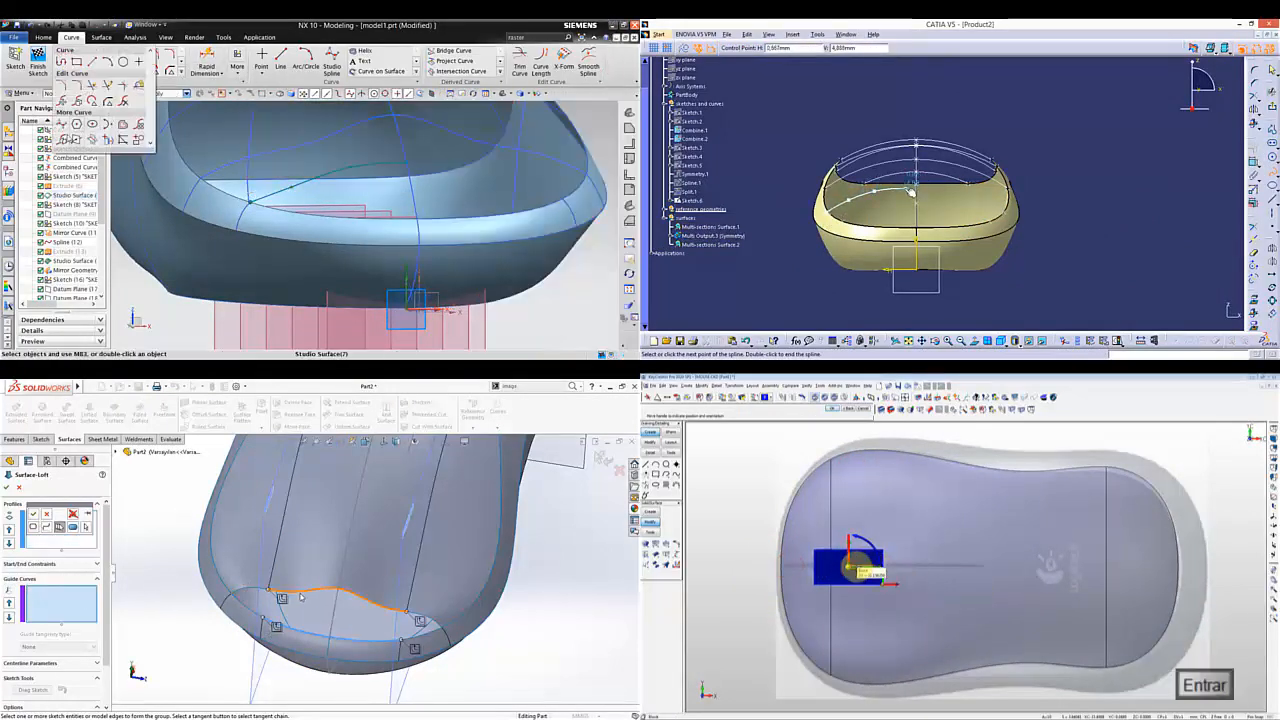
- Mirror the new NX spline about the sketch centerline and place a thin KeyCreator block along the mouse's centreline
left_click(92, 139)
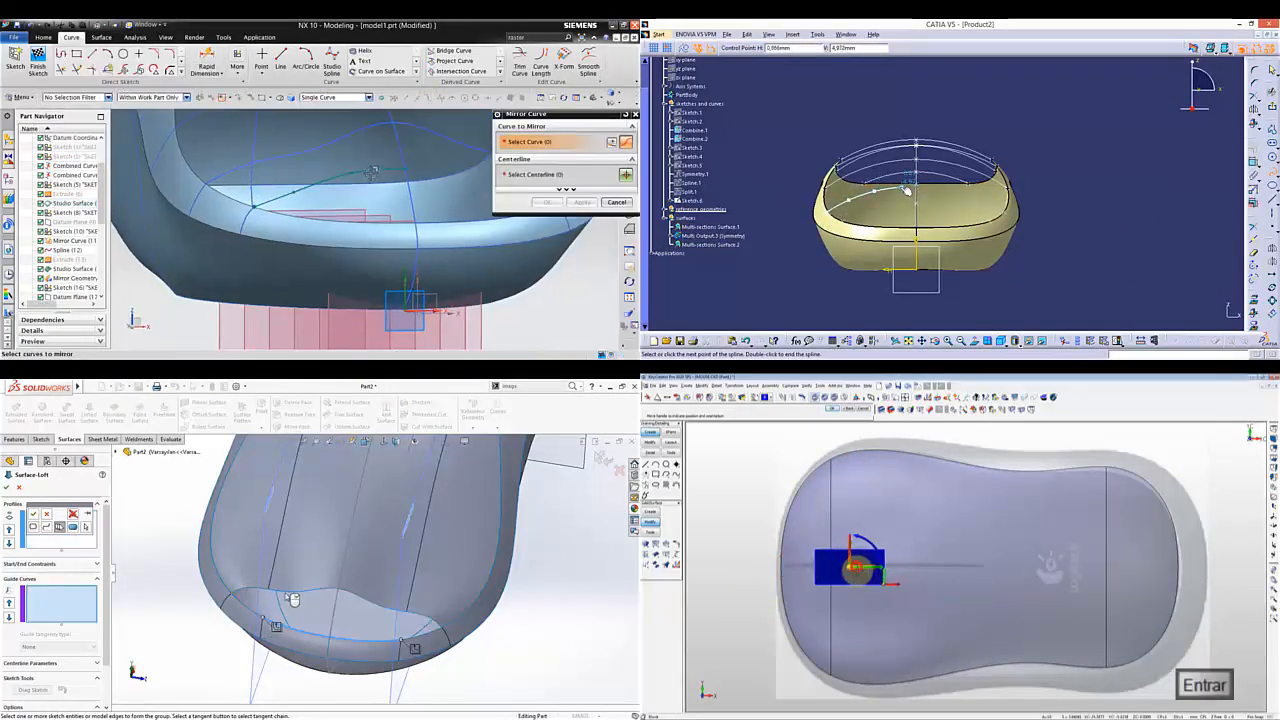
middle_click(529, 243)
middle_click_drag(529, 243, 512, 309)
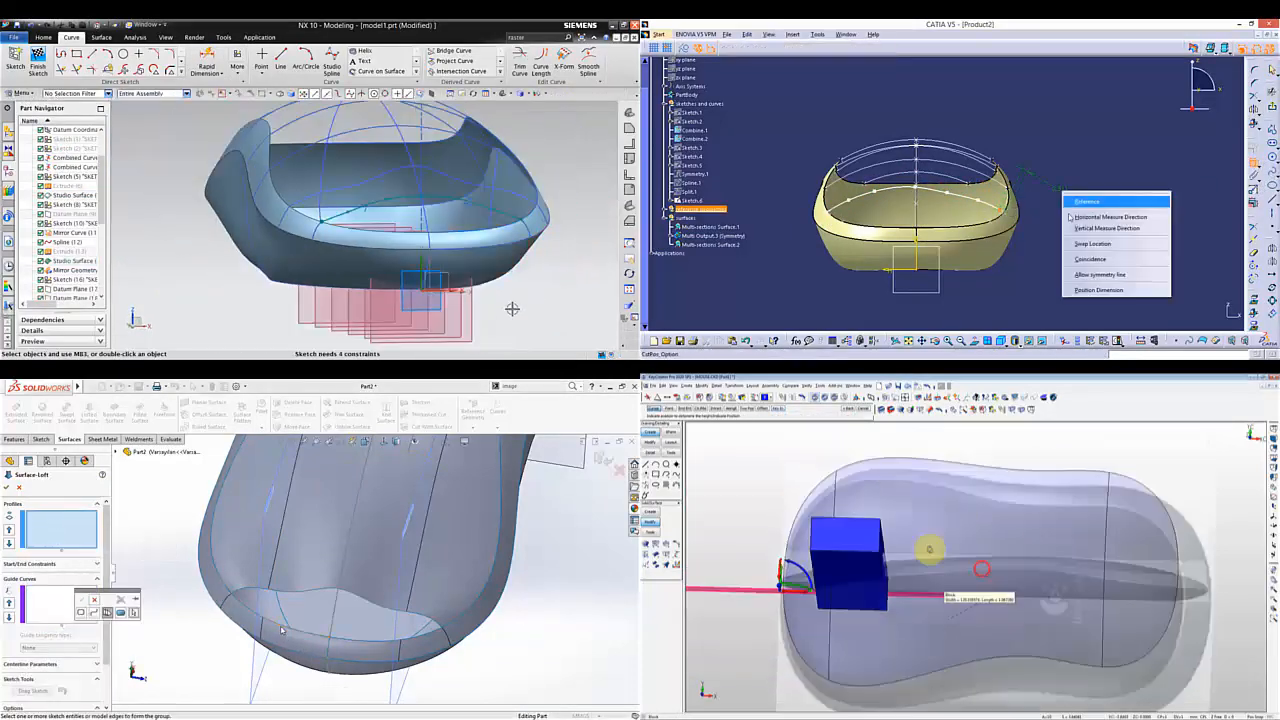
key("alt+1")
right_click(88, 540)
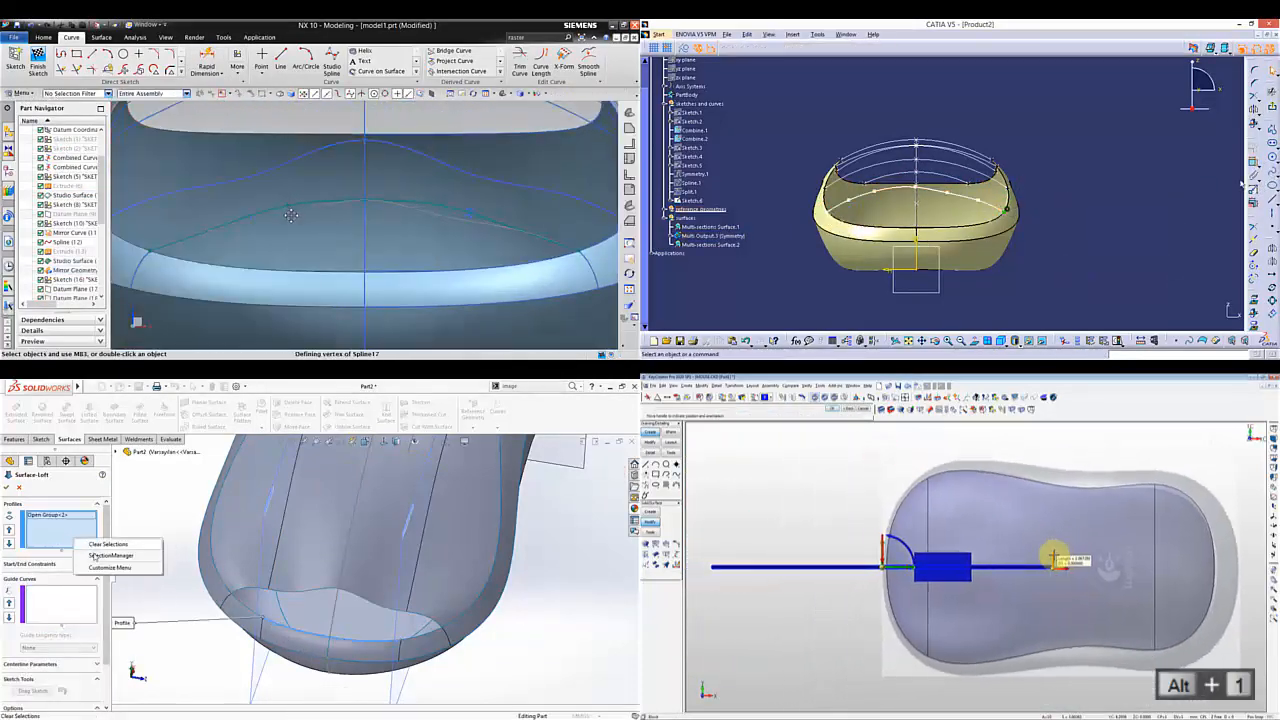
key("Return")
- Make CATIA's spline end point coincident with the side curve and select the SolidWorks loft's open edge profiles
scroll(1025, 193, "up", 3)
scroll(330, 226, "down", 3)
right_click(851, 150)
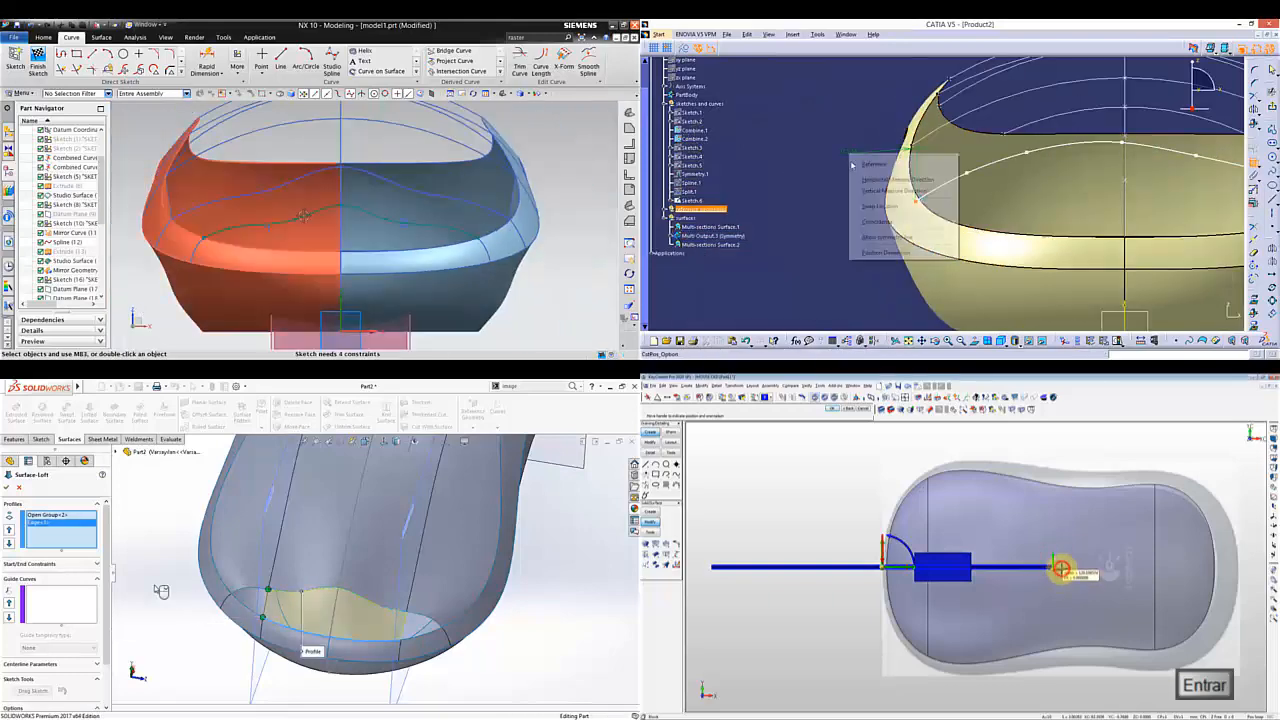
right_click(163, 591)
left_click(886, 222)
left_click(1061, 569)
left_click(48, 532)
- Make the middle point of CATIA's spline coincident with the centre reference and end KeyCreator's block command
right_click(1138, 122)
middle_click_drag(1054, 588, 960, 557)
key("Escape")
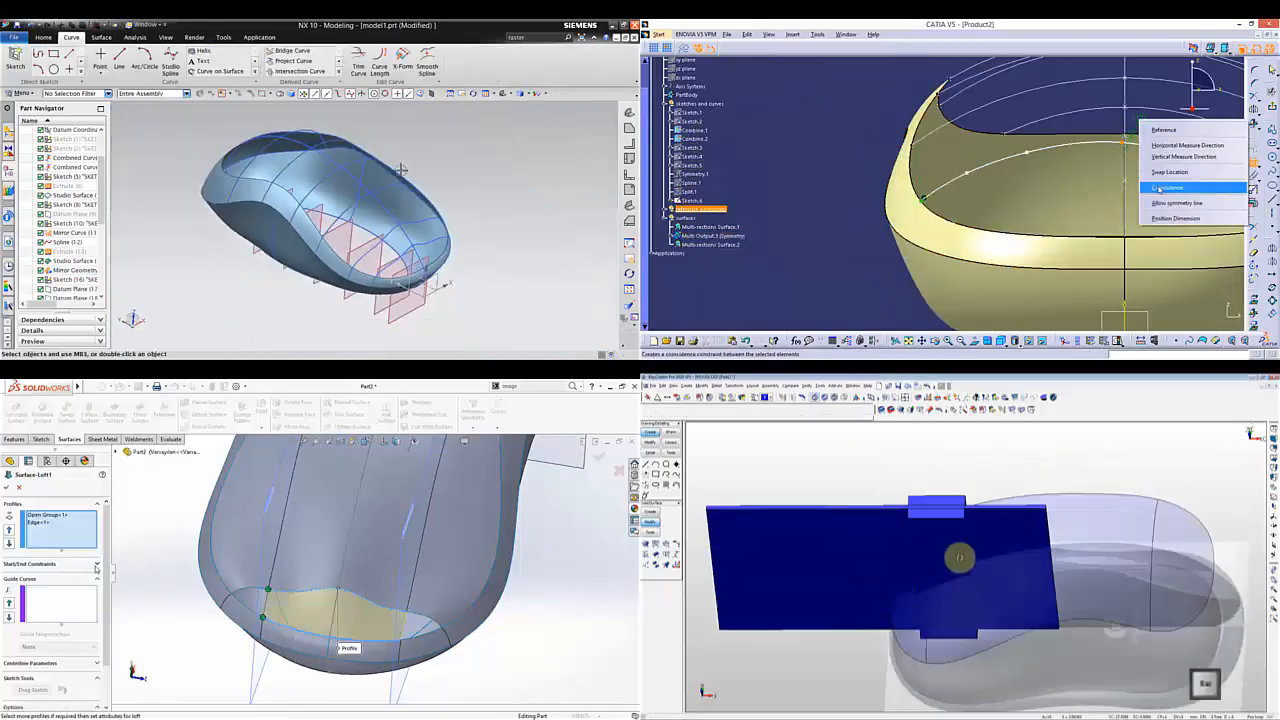
left_click(1196, 188)
middle_click_drag(1197, 175, 1062, 175)
middle_click_drag(330, 226, 415, 171)
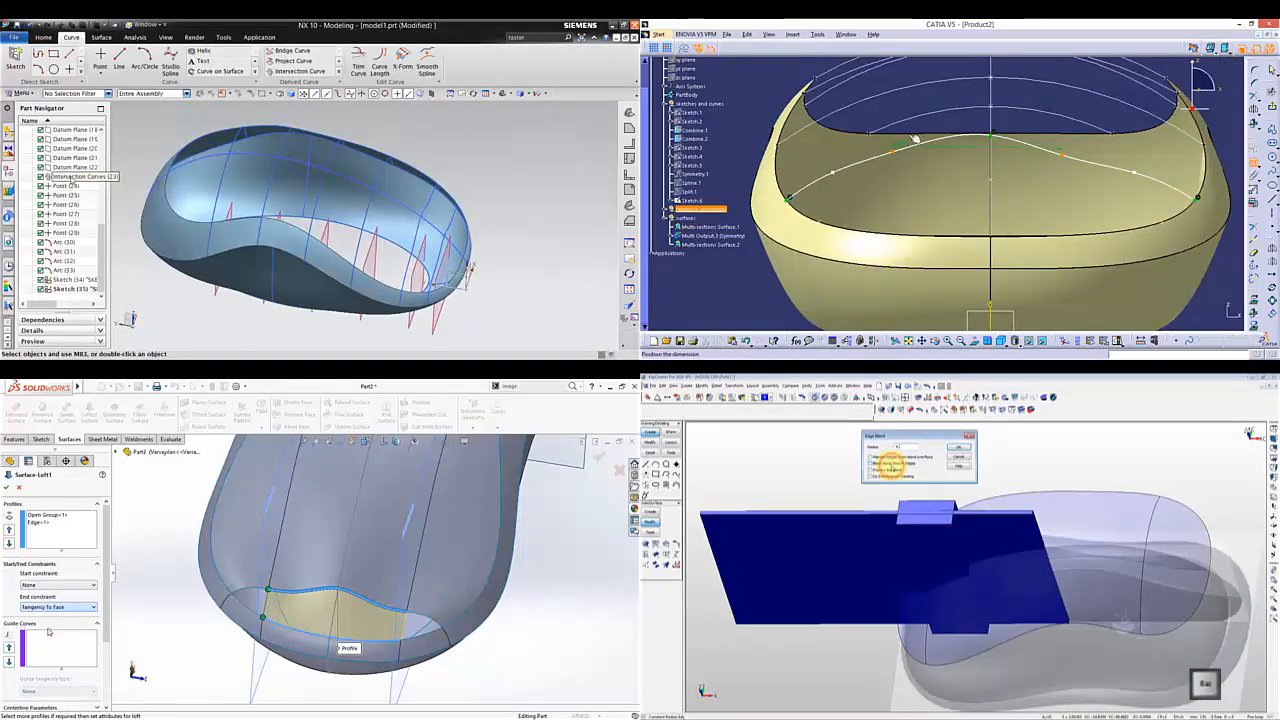
- Finish SolidWorks's surface loft with a Tangency To Face end constraint and hide NX's intersection curves and points
left_click(70, 176)
right_click(938, 99)
key("Return")
left_click(8, 488)
left_click(83, 64)
left_click(994, 306)
middle_click_drag(415, 171, 457, 171)
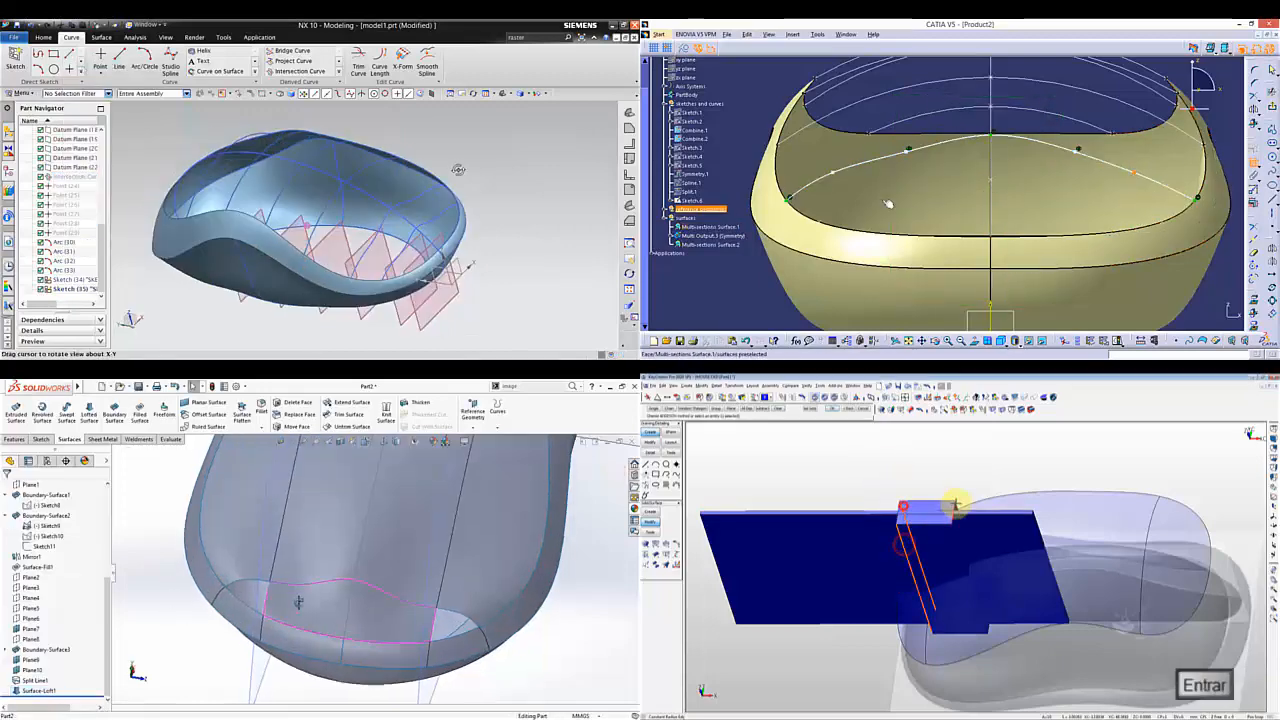
- Make CATIA's spline control points symmetric about the vertical axis and blend the edges of KeyCreator's scroll wheel block
middle_click_drag(300, 600, 471, 586)
left_click(252, 262)
right_click(940, 97)
left_click(262, 240)
left_click(977, 178)
key("Escape")
left_click(994, 308)
scroll(471, 586, "up", 3)
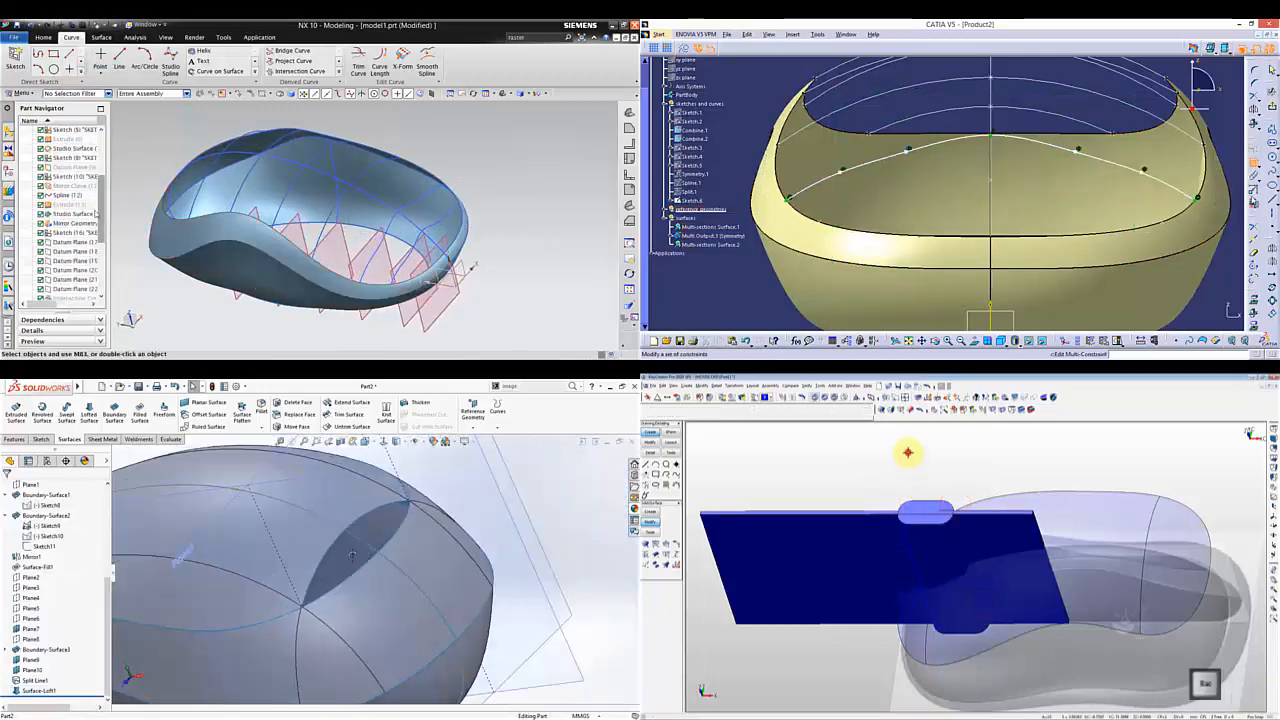
- Hide NX's datum planes and select KeyCreator's mouse body for a Boolean subtraction
left_click(72, 186)
left_click(66, 232, "shift")
right_click(66, 232)
left_click(1086, 521)
scroll(340, 608, "down", 3)
left_click(80, 28)
key("Return")
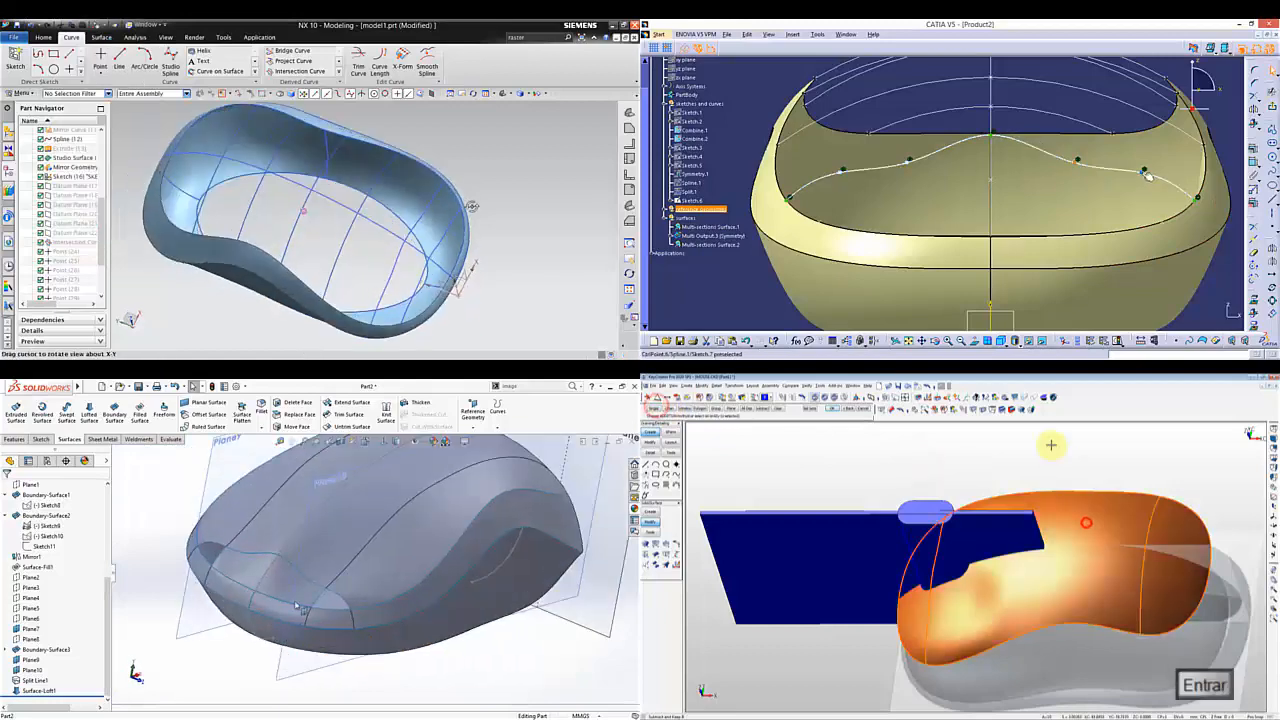
- Pick the thin block for KeyCreator's subtraction and knit SolidWorks's lofted patch with the top surface
middle_click_drag(380, 190, 260, 173)
left_click(810, 528)
left_click(386, 410)
left_click(184, 165)
left_click(334, 592)
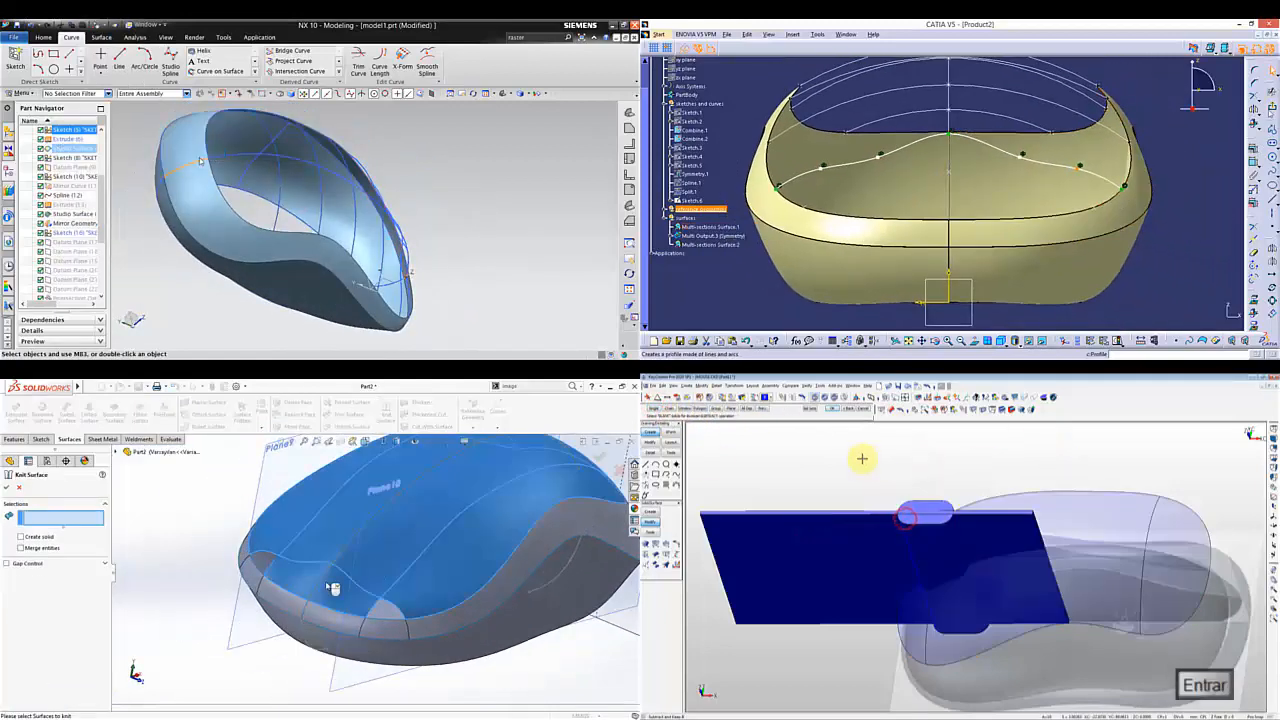
left_click(8, 486)
- Remove the parts of KeyCreator's thin block and scroll wheel block that lie outside the mouse body
left_click(172, 152)
key("Escape")
left_click(125, 386)
middle_click_drag(1000, 179, 923, 137)
left_click(697, 398)
left_click(796, 531)
mouse_move(170, 428)
left_click(916, 500)
key("Return")
- Hide the sketches in SolidWorks and the combined curve in NX
middle_click_drag(350, 180, 296, 150)
left_click(262, 689)
middle_click_drag(885, 564, 943, 543)
scroll(255, 612, "down", 3)
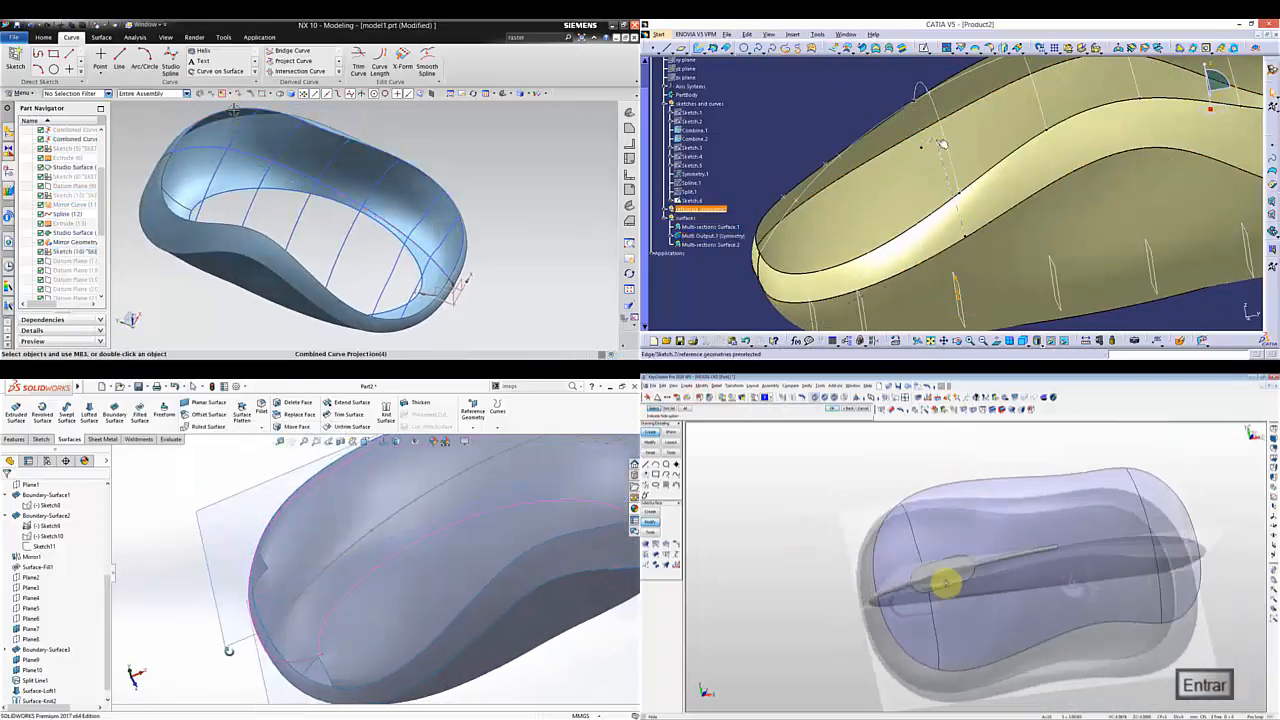
left_click(75, 139)
key("ctrl+b")
- Hide the reference geometries set in CATIA
right_click(938, 142)
middle_click_drag(380, 180, 411, 143)
left_click(763, 537)
key("Escape")
middle_click_drag(163, 646, 140, 611)
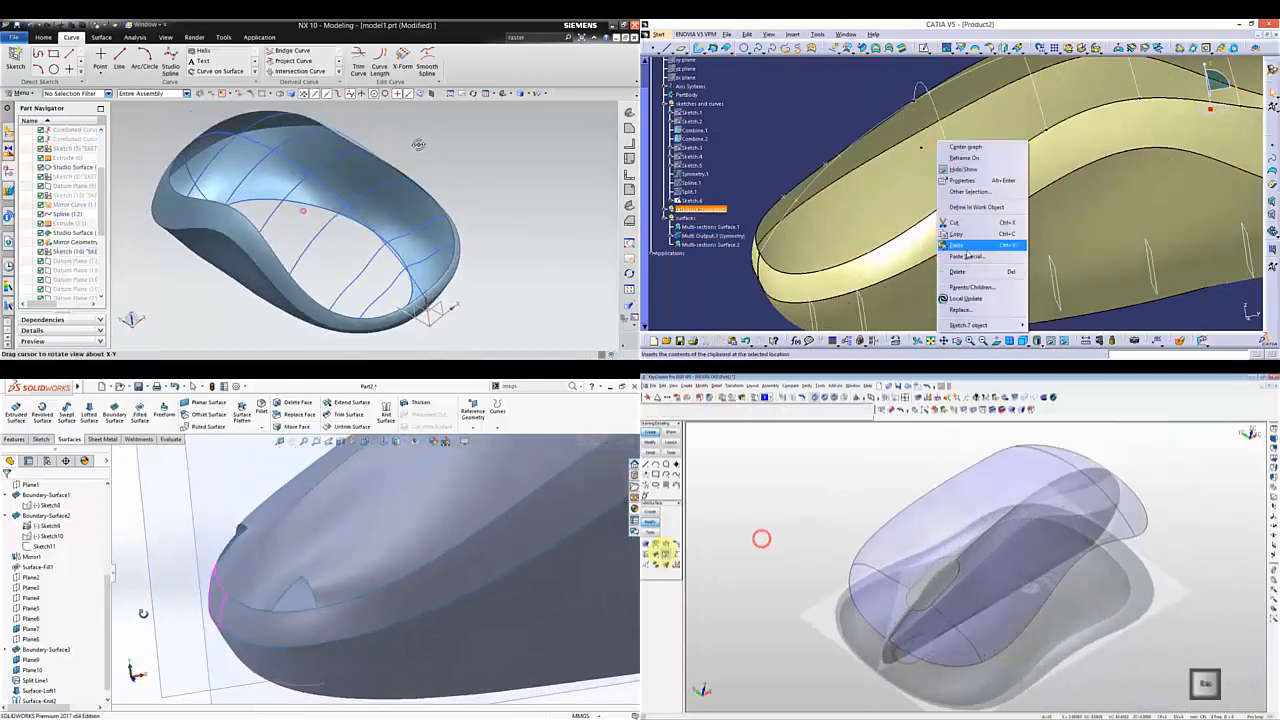
left_click(963, 169)
- Make the sketches and curves set CATIA's work object and start thickening a sheet in KeyCreator
left_click(651, 522)
left_click(101, 37)
left_click(665, 552)
right_click(699, 106)
left_click(689, 577)
left_click(754, 169)
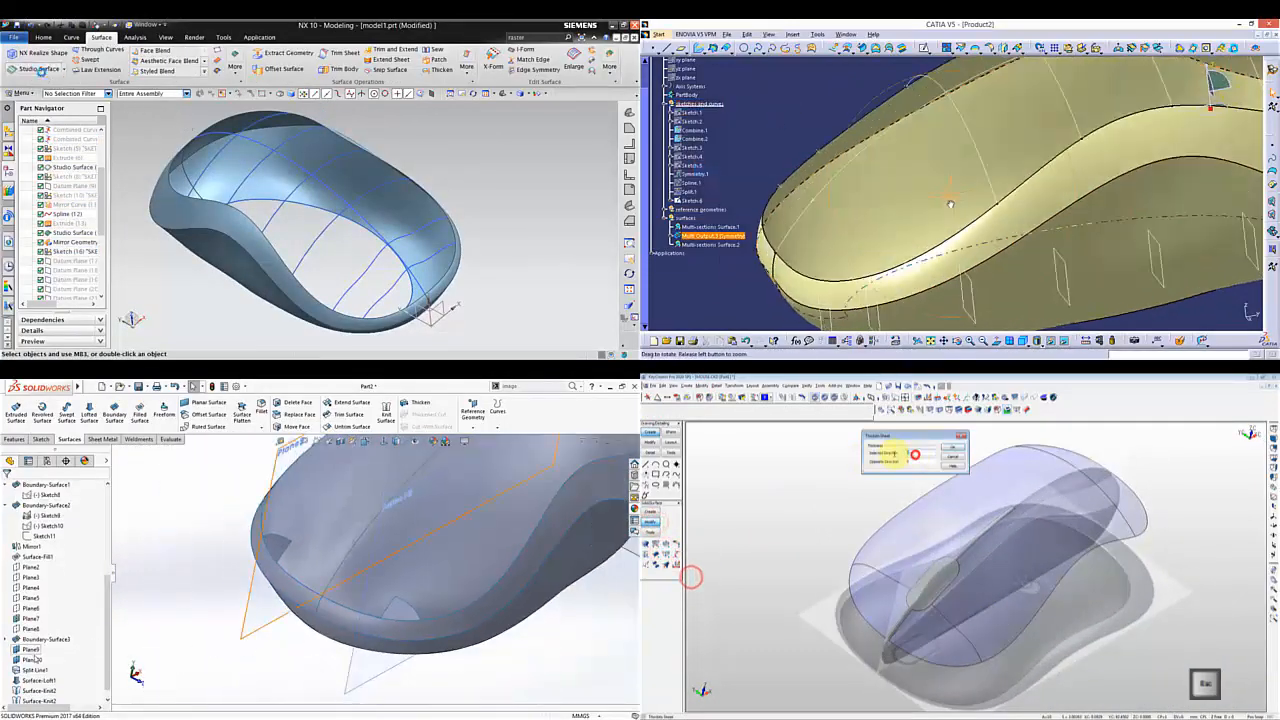
- Remove SolidWorks's last surface knit and pick the mouse's top surface for KeyCreator's Thicken Sheet
left_click(39, 69)
right_click(40, 694)
key("Return")
left_click(82, 623)
left_click(997, 517)
- Pick the first three section curves for NX's Studio Surface and open a CATIA sketch on the plane near the mouse's end
left_click(378, 507)
left_click(200, 180)
middle_click(237, 189)
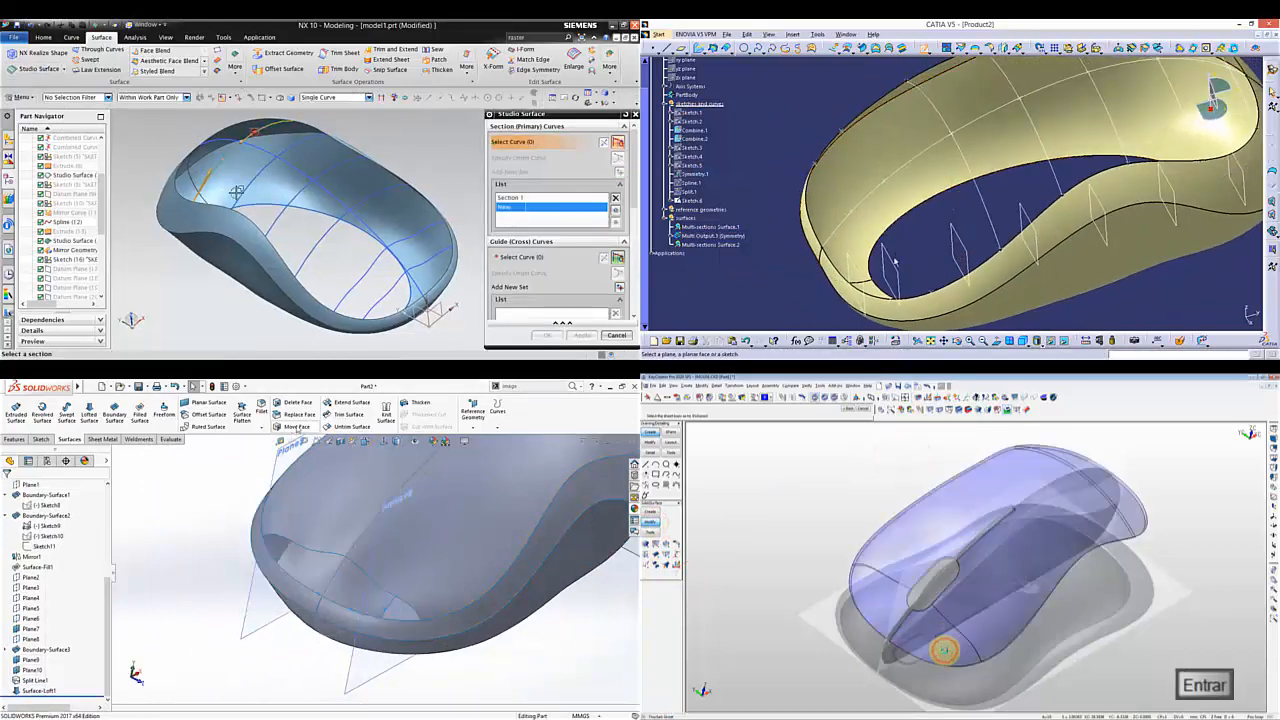
left_click(237, 189)
mouse_move(945, 650)
middle_mouse_down()
mouse_move(994, 546)
mouse_move(898, 576)
mouse_move(963, 617)
middle_mouse_up()
left_click(139, 413)
middle_click(280, 218)
left_click(930, 340)
left_click(280, 218)
middle_click(282, 220)
- Add further section curves to NX's Studio Surface and try a SolidWorks fill patch from the notch edge
left_click(277, 534)
key("alt+2")
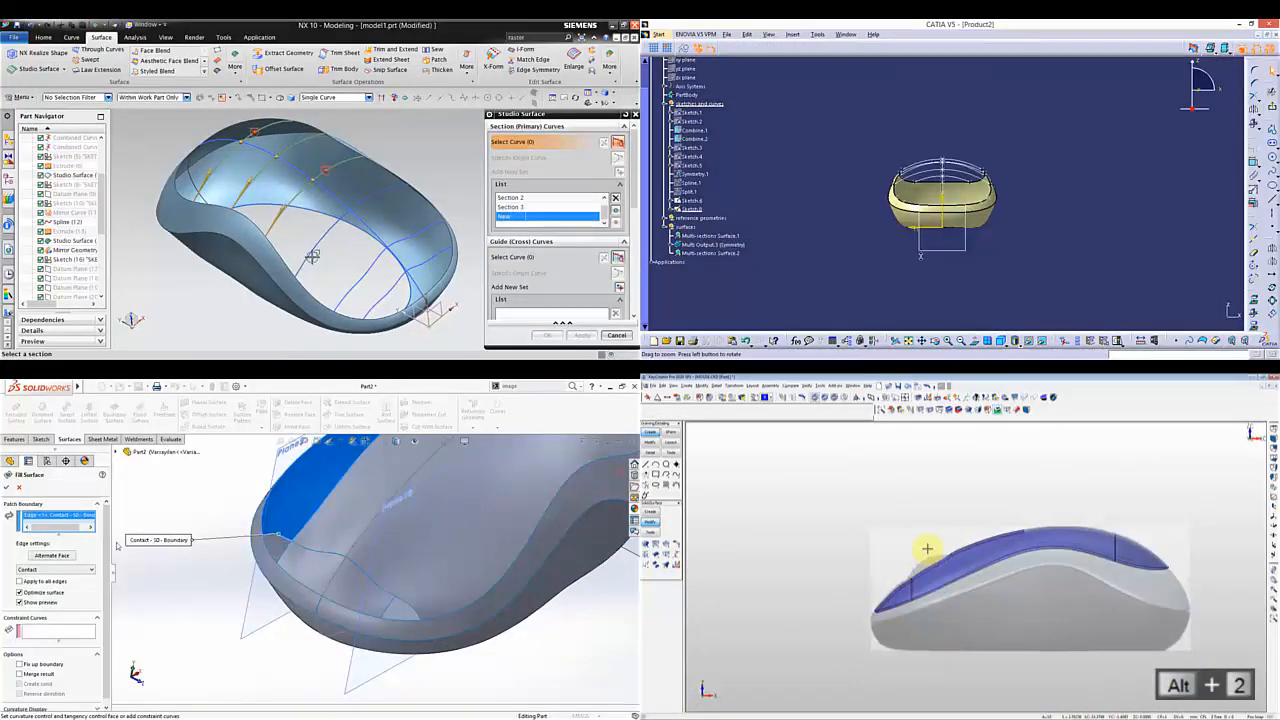
left_click(312, 250)
left_click(48, 570)
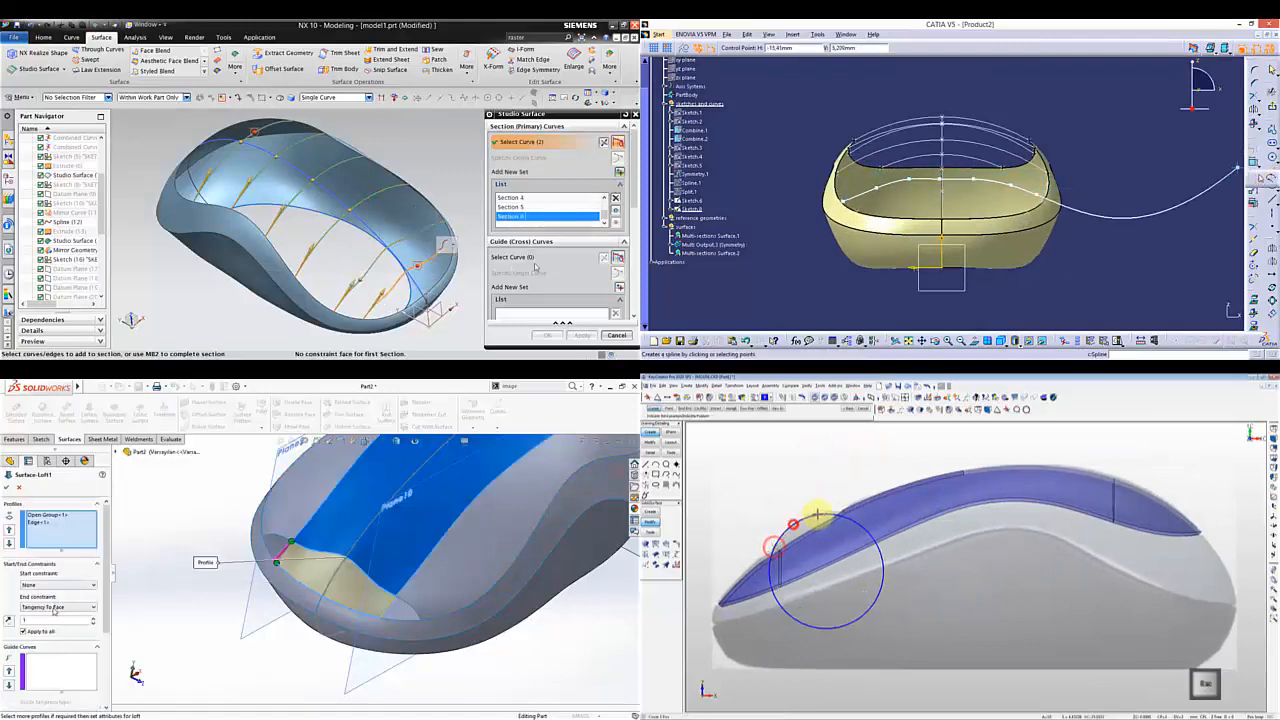
- Draw a circle around the scroll wheel in KeyCreator and set the SolidWorks loft's end constraint to Curvature To Face
left_click(579, 282)
left_click(799, 520)
left_click(578, 289)
left_click(1041, 196)
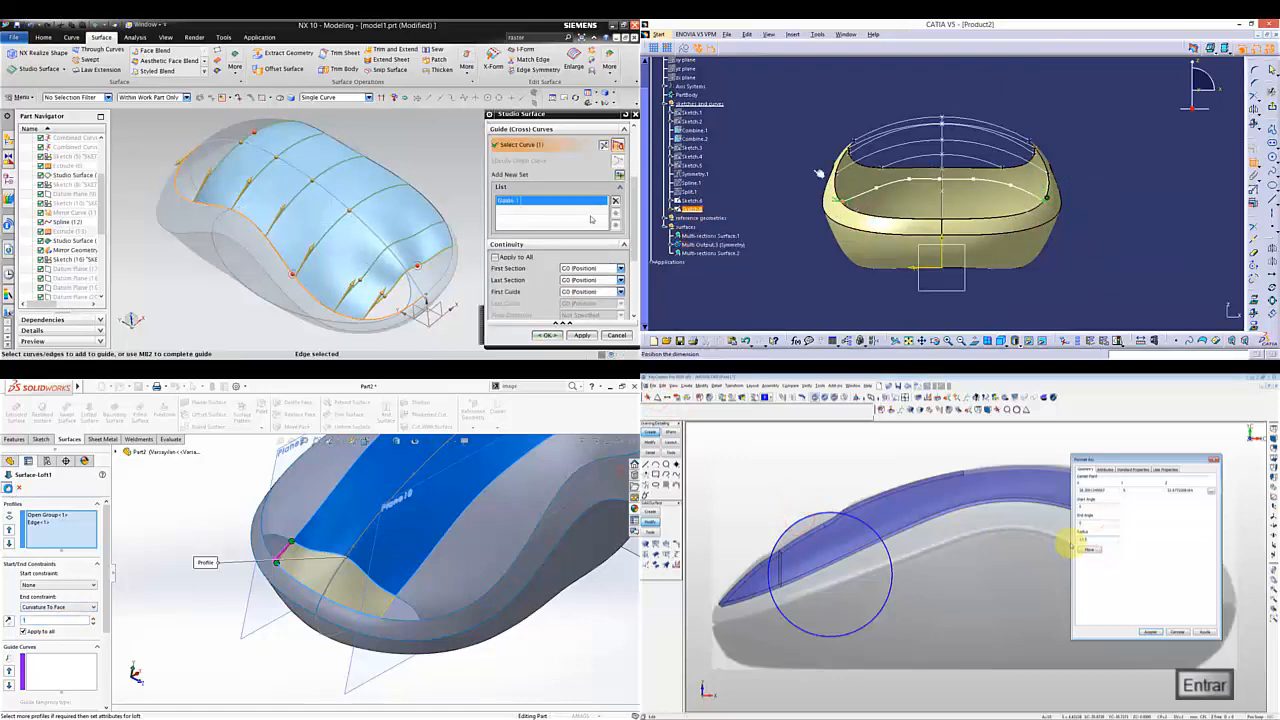
key("Return")
left_click(8, 487)
- Make the CATIA spline's endpoint coincident with the surface edge and pick the second guide for NX's Studio Surface
right_click(795, 150)
left_click(851, 214)
left_click(950, 178)
key("Escape")
left_click(388, 168)
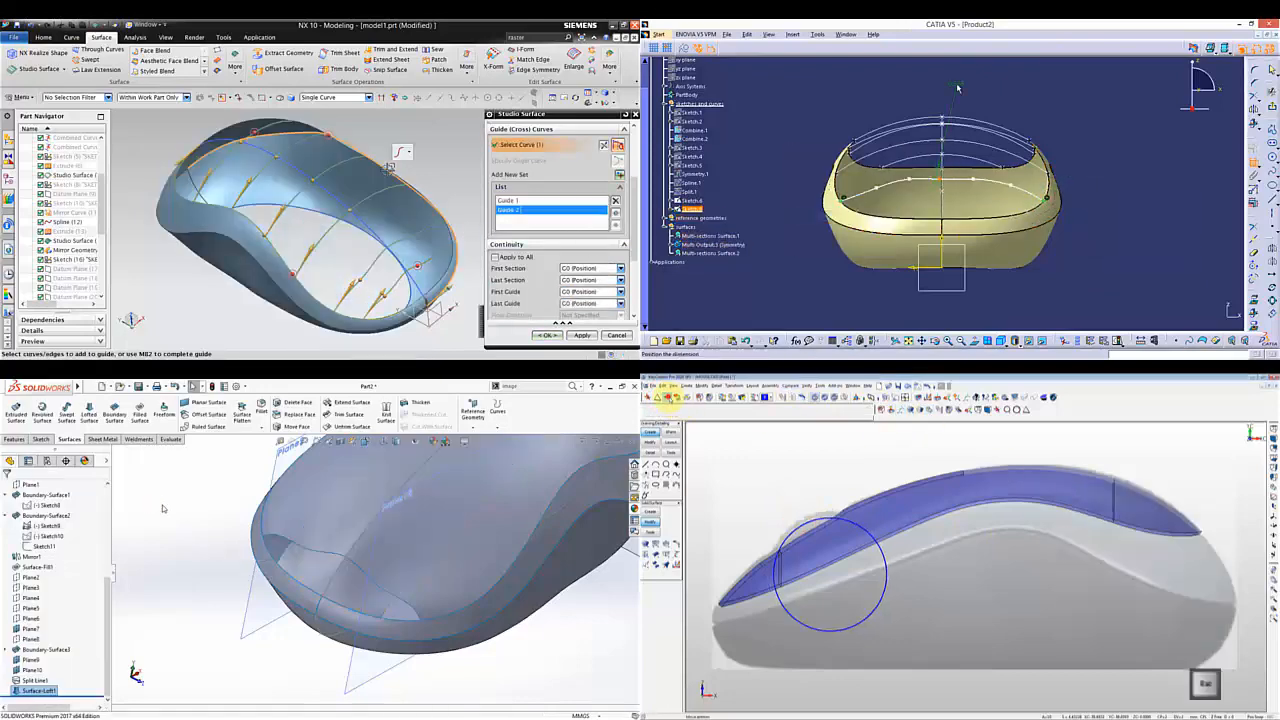
- Replace the scroll wheel circle in KeyCreator and start a fill surface at SolidWorks's small notch edge
left_click(810, 517)
left_click(140, 413)
middle_click_drag(981, 152, 948, 177, "ctrl")
scroll(449, 271, "down", 1)
left_click(262, 537)
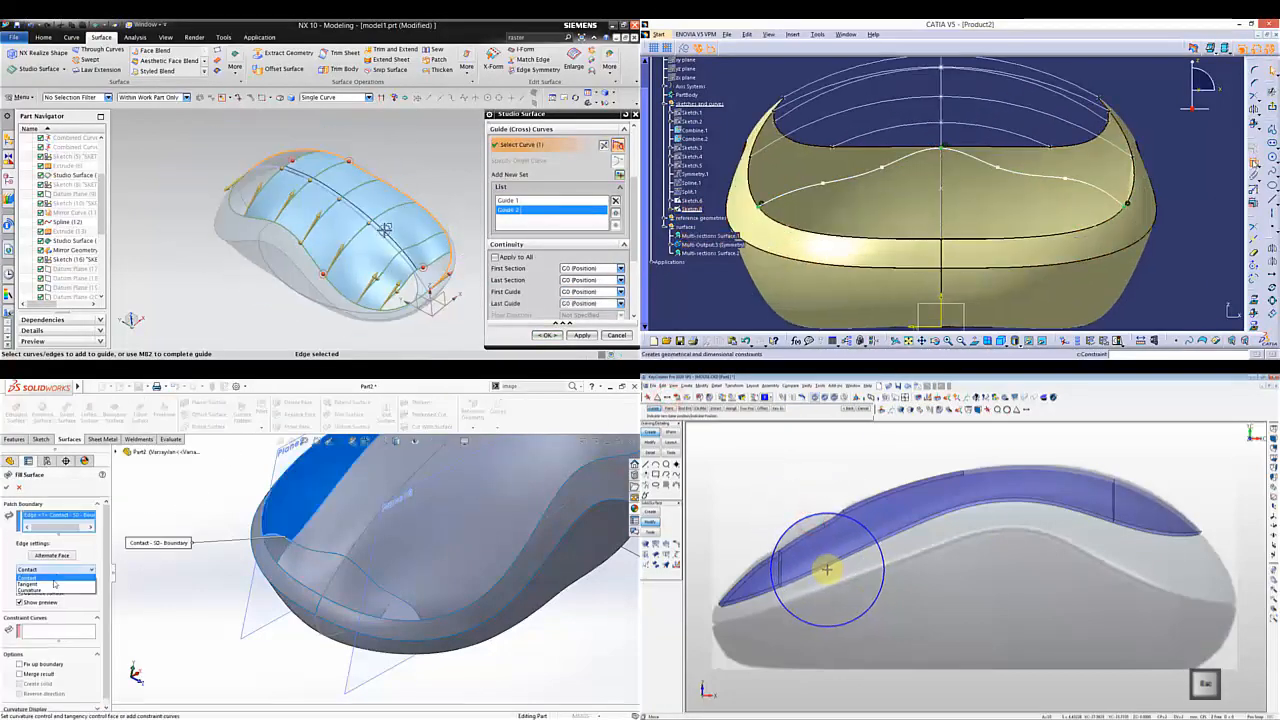
left_click(787, 481)
middle_click_drag(787, 481, 1029, 546)
- Constrain the CATIA spline's control points symmetrically and fill SolidWorks's notch with a patch using curvature edge settings
right_click(891, 120)
left_click(945, 208)
left_click(273, 546)
scroll(832, 479, "up", 2)
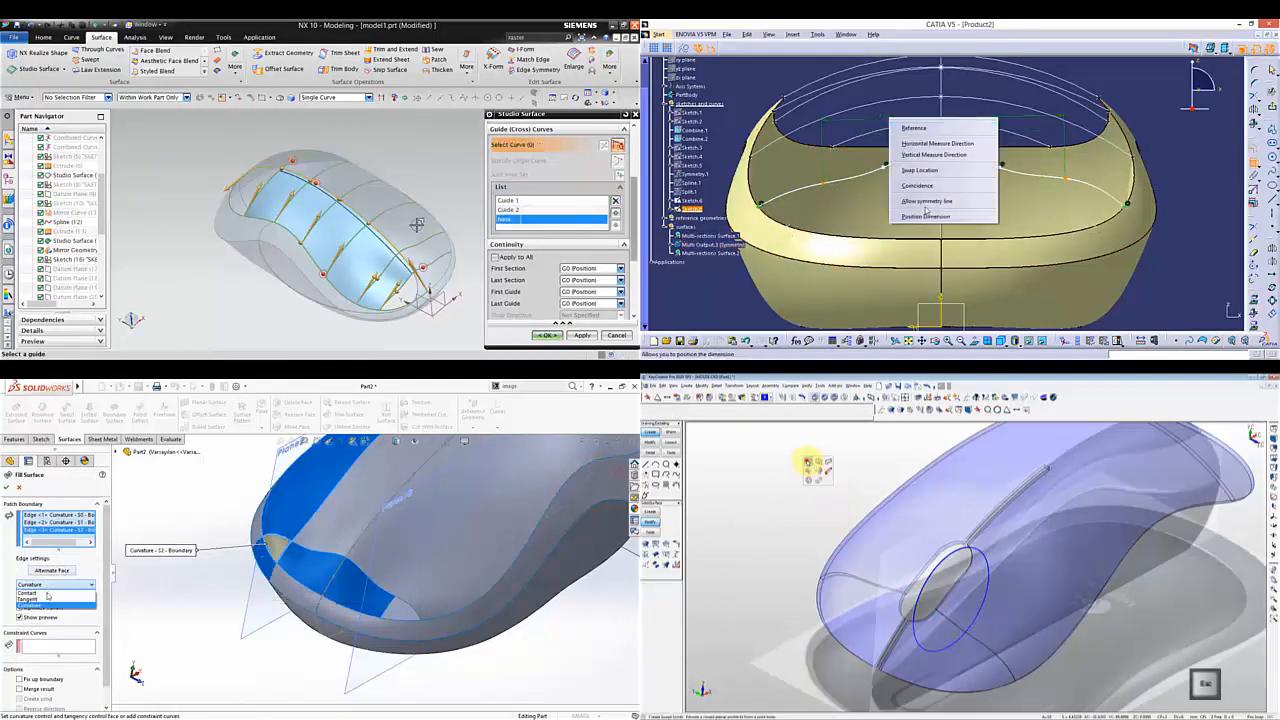
left_click(926, 214)
left_click(46, 593)
left_click(806, 462)
left_click(9, 487)
- Extrude the scroll wheel circle into a disc in KeyCreator and knit the new fill patch in SolidWorks
scroll(450, 246, "up", 3)
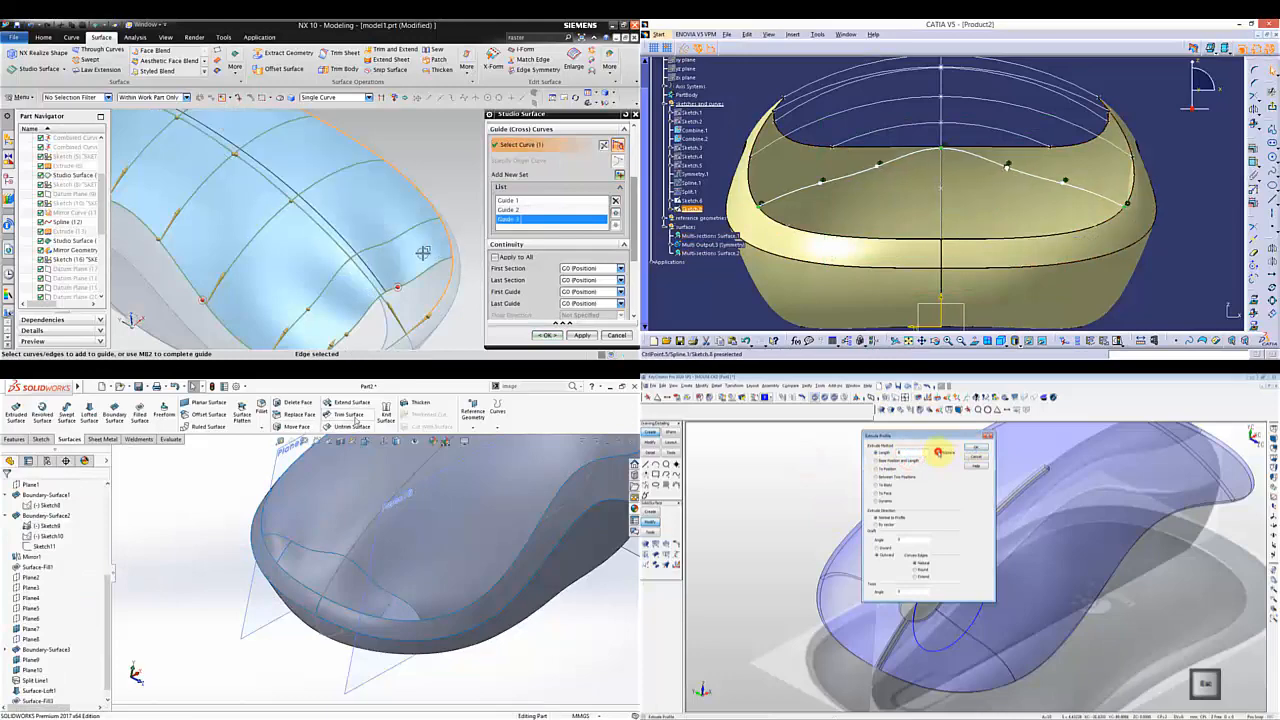
left_click_drag(1007, 166, 1007, 172)
scroll(423, 253, "down", 3)
left_click(386, 414)
left_click(975, 446)
mouse_move(423, 253)
middle_mouse_down()
mouse_move(418, 236)
mouse_move(378, 254)
mouse_move(326, 231)
middle_mouse_up()
left_click(7, 487)
left_click(945, 564)
key("Return")
- Exit CATIA's spline sketch and create NX's Studio Surface from the picked sections and guides
key("Escape")
scroll(994, 577, "up", 3)
left_click(1270, 108)
scroll(326, 231, "down", 3)
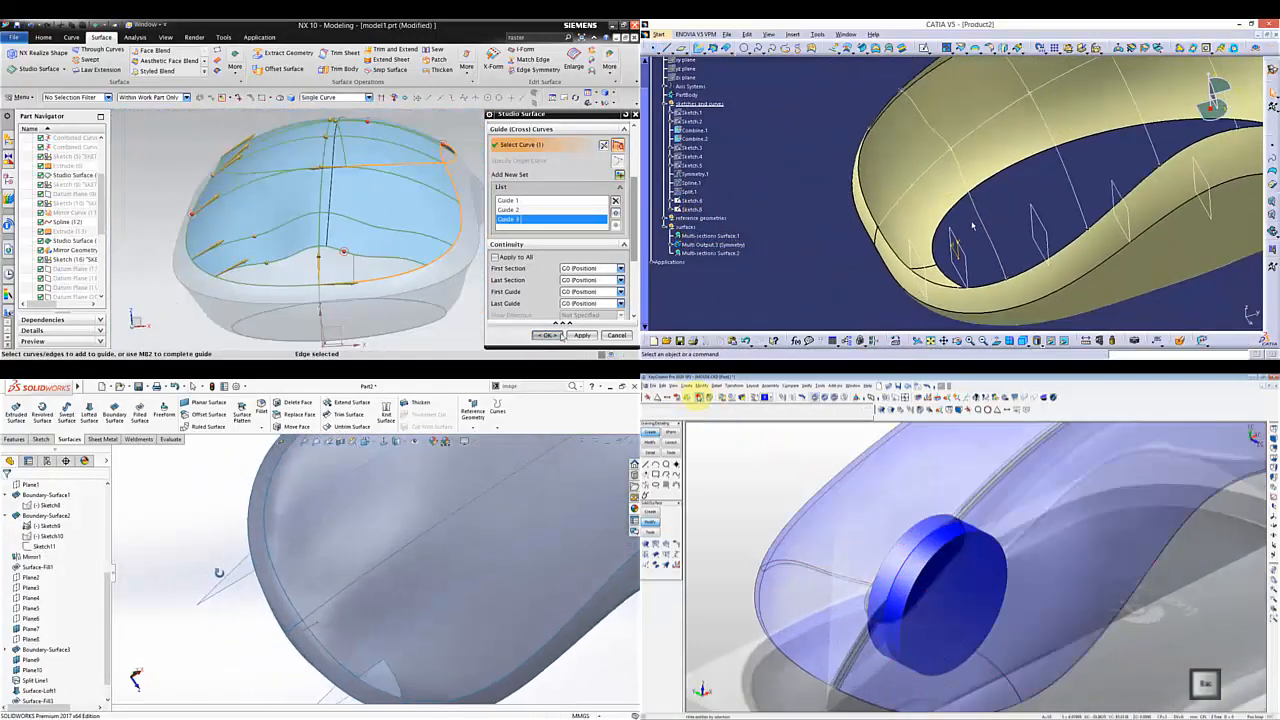
left_click(547, 335)
scroll(217, 569, "up", 3)
- Hide the mouse body around KeyCreator's wheel disc and undo the last change in SolidWorks
left_click(698, 396)
left_click(175, 386)
key("F1")
middle_click_drag(497, 257, 472, 299)
key("Return")
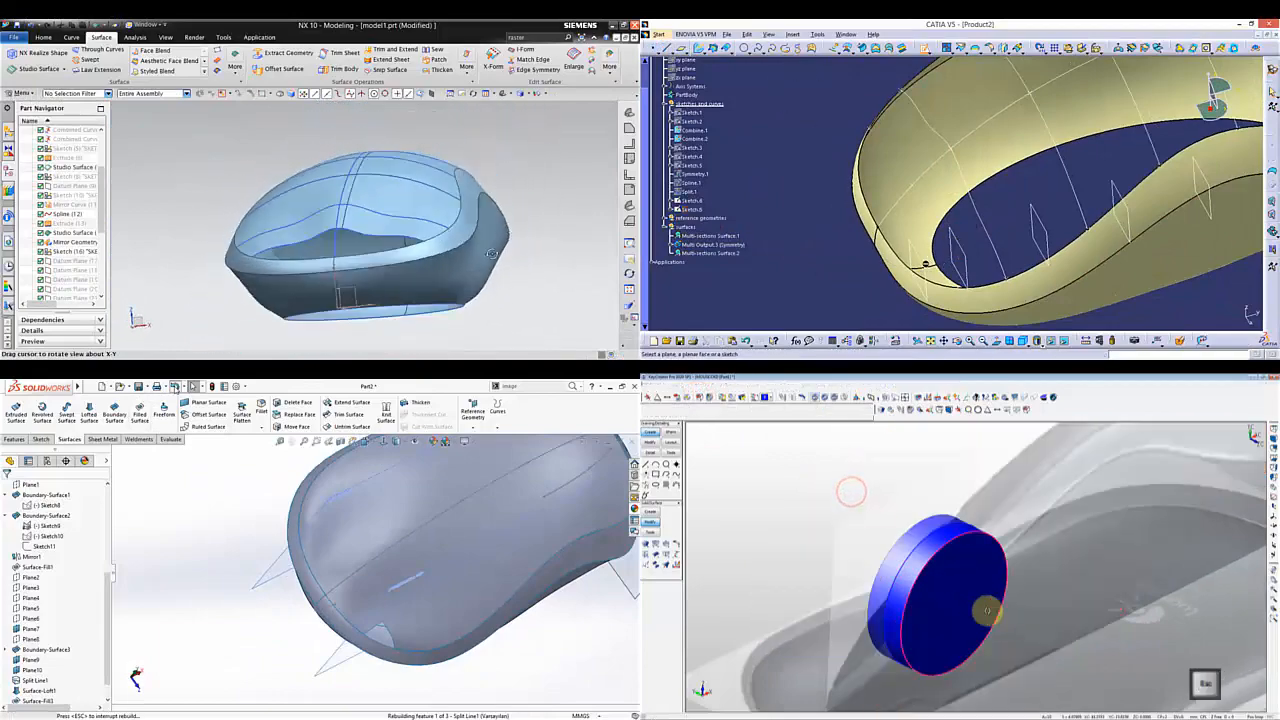
- Open a sketch in CATIA on the plane near the mouse's end
left_click(926, 263)
middle_click_drag(492, 254, 469, 286)
middle_click_drag(987, 611, 943, 571)
middle_click_drag(469, 286, 474, 270)
middle_click_drag(943, 571, 858, 494)
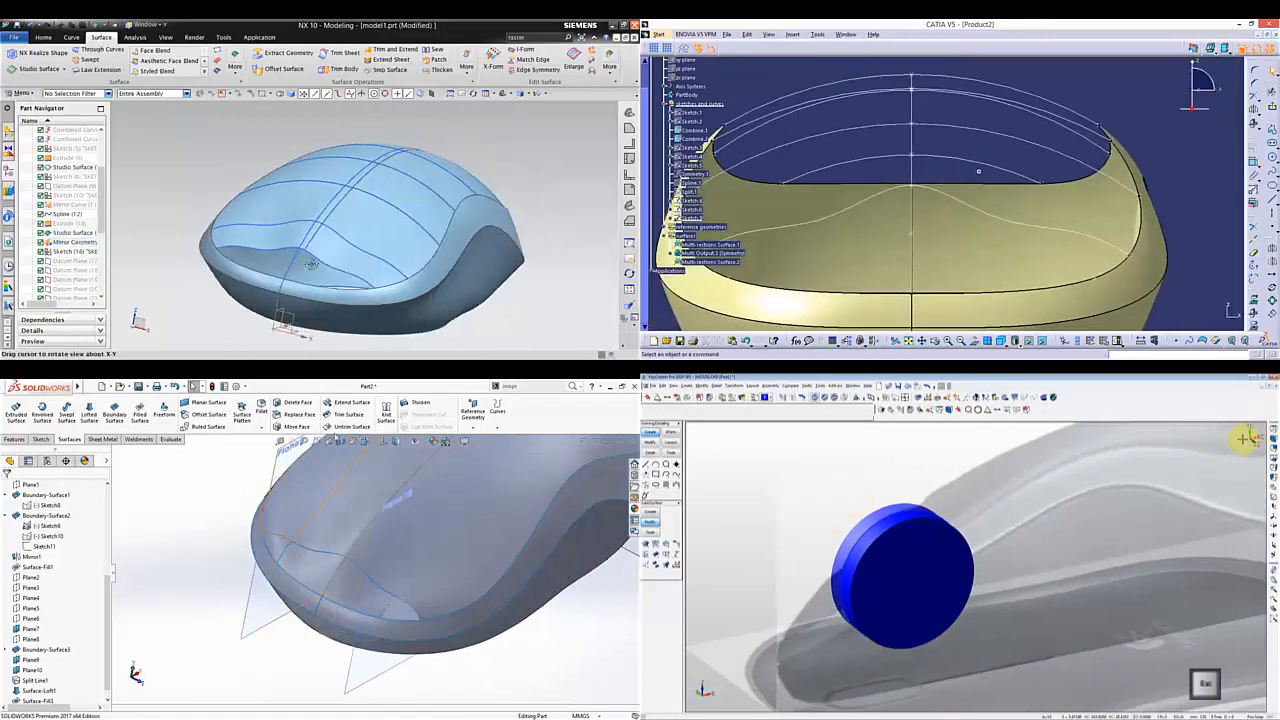